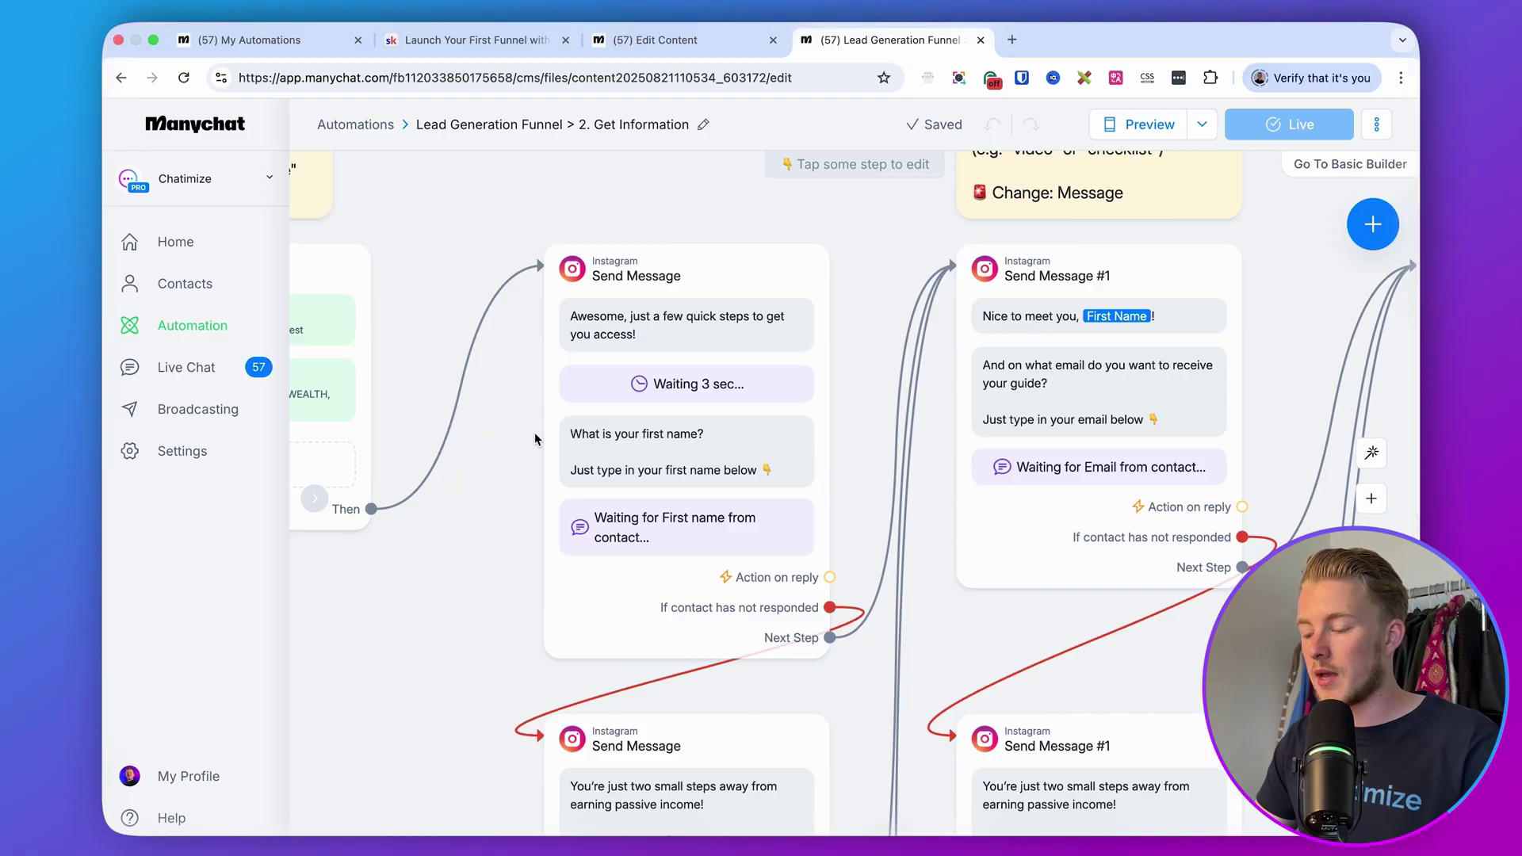
- Scroll the flow canvas right to review the remaining steps
scroll(535, 439, "right", 10)
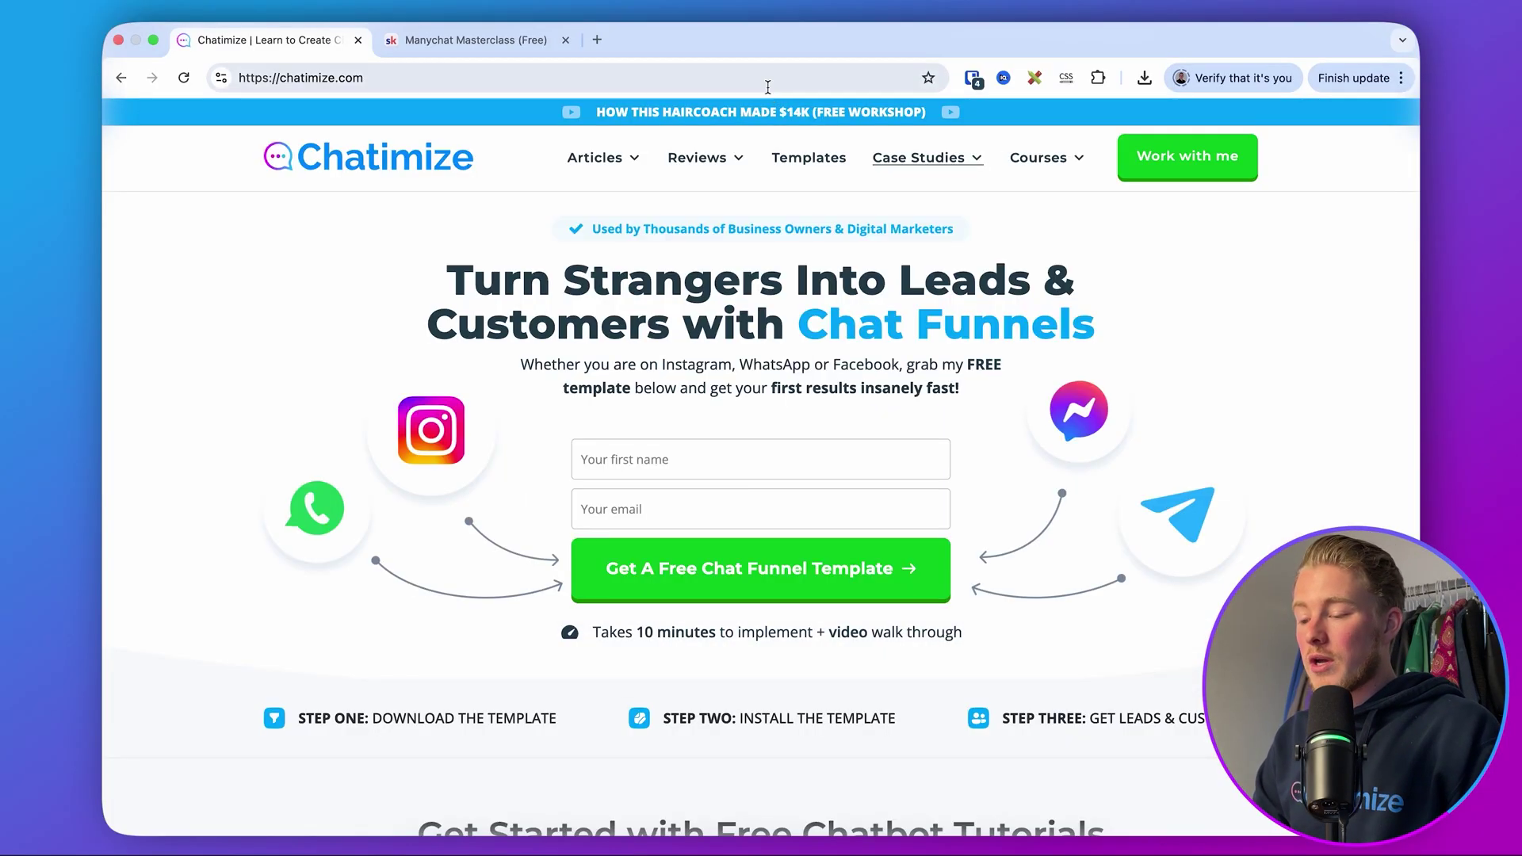
- Append /mc/ to the address to open the chatimize.com/mc/ partner link
left_click(765, 83)
left_click(724, 81)
type("/mc/")
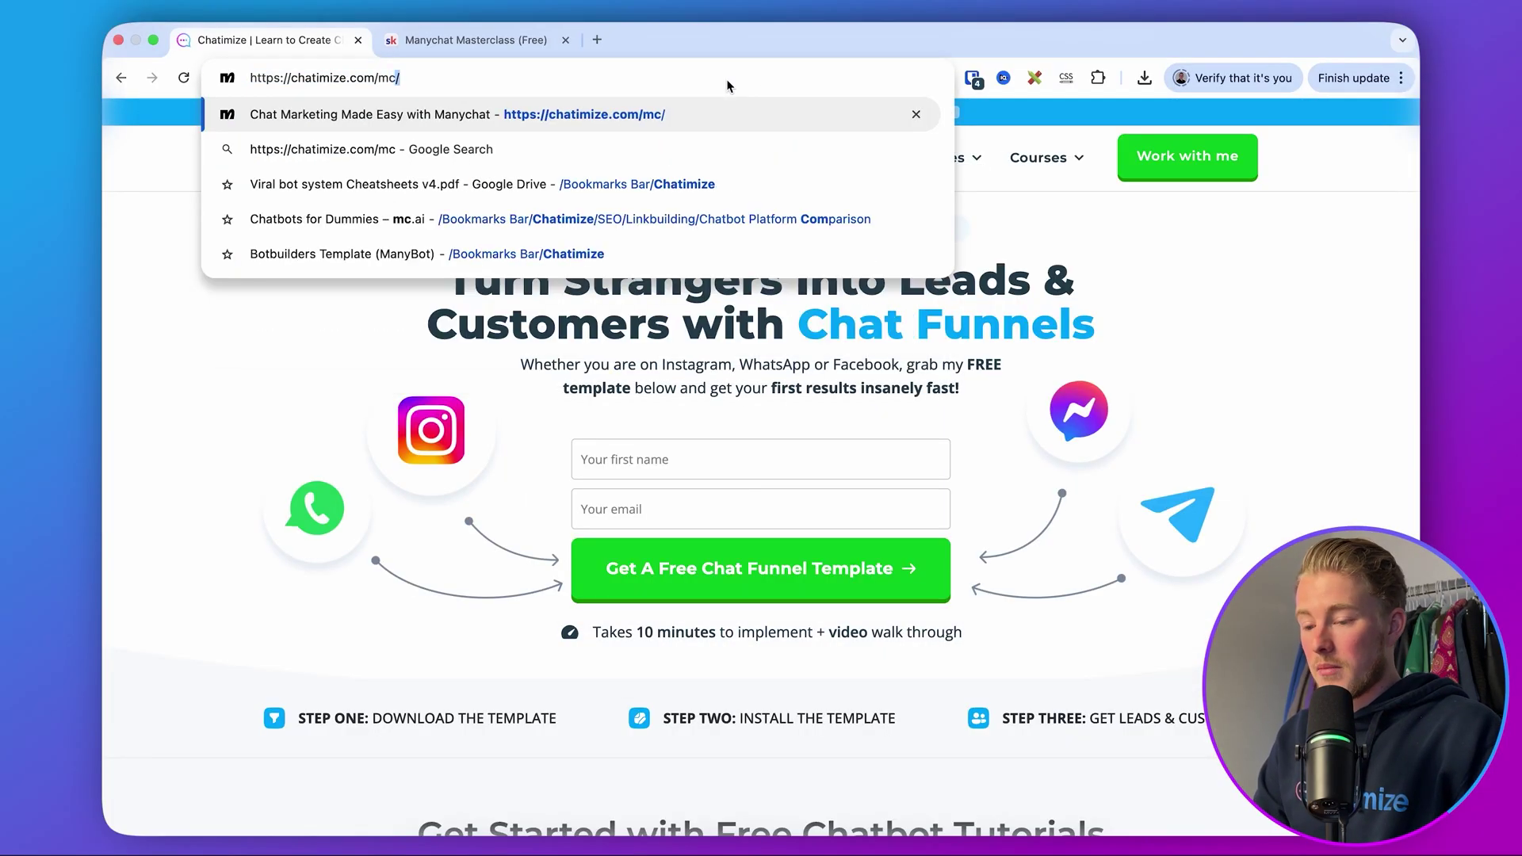
key("Return")
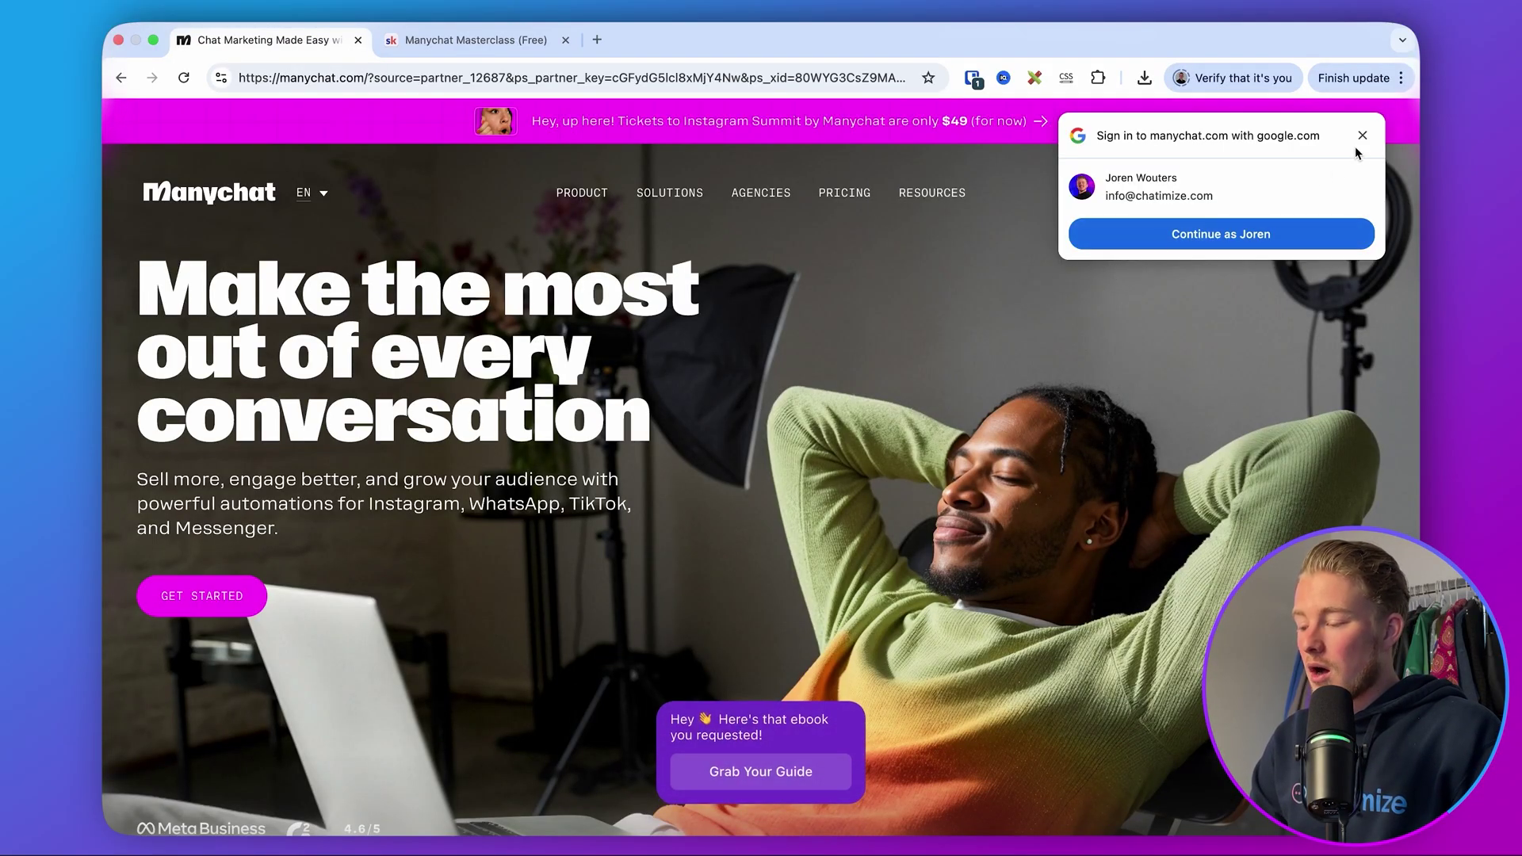
- Dismiss the popup, start the Manychat sign-up, and choose the Instagram channel
left_click(1362, 135)
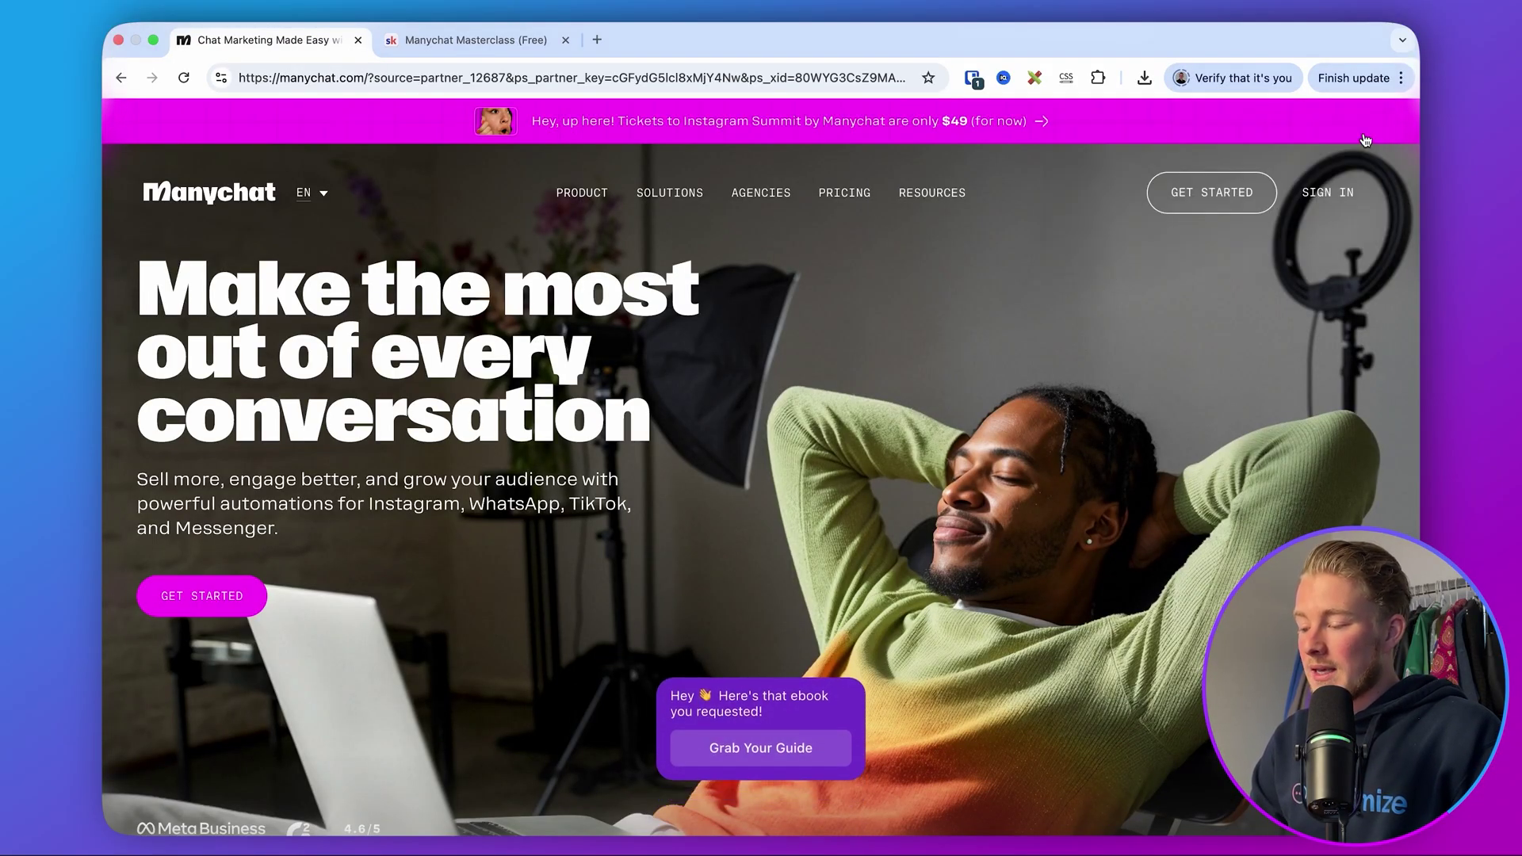
left_click(1242, 189)
left_click(1005, 259)
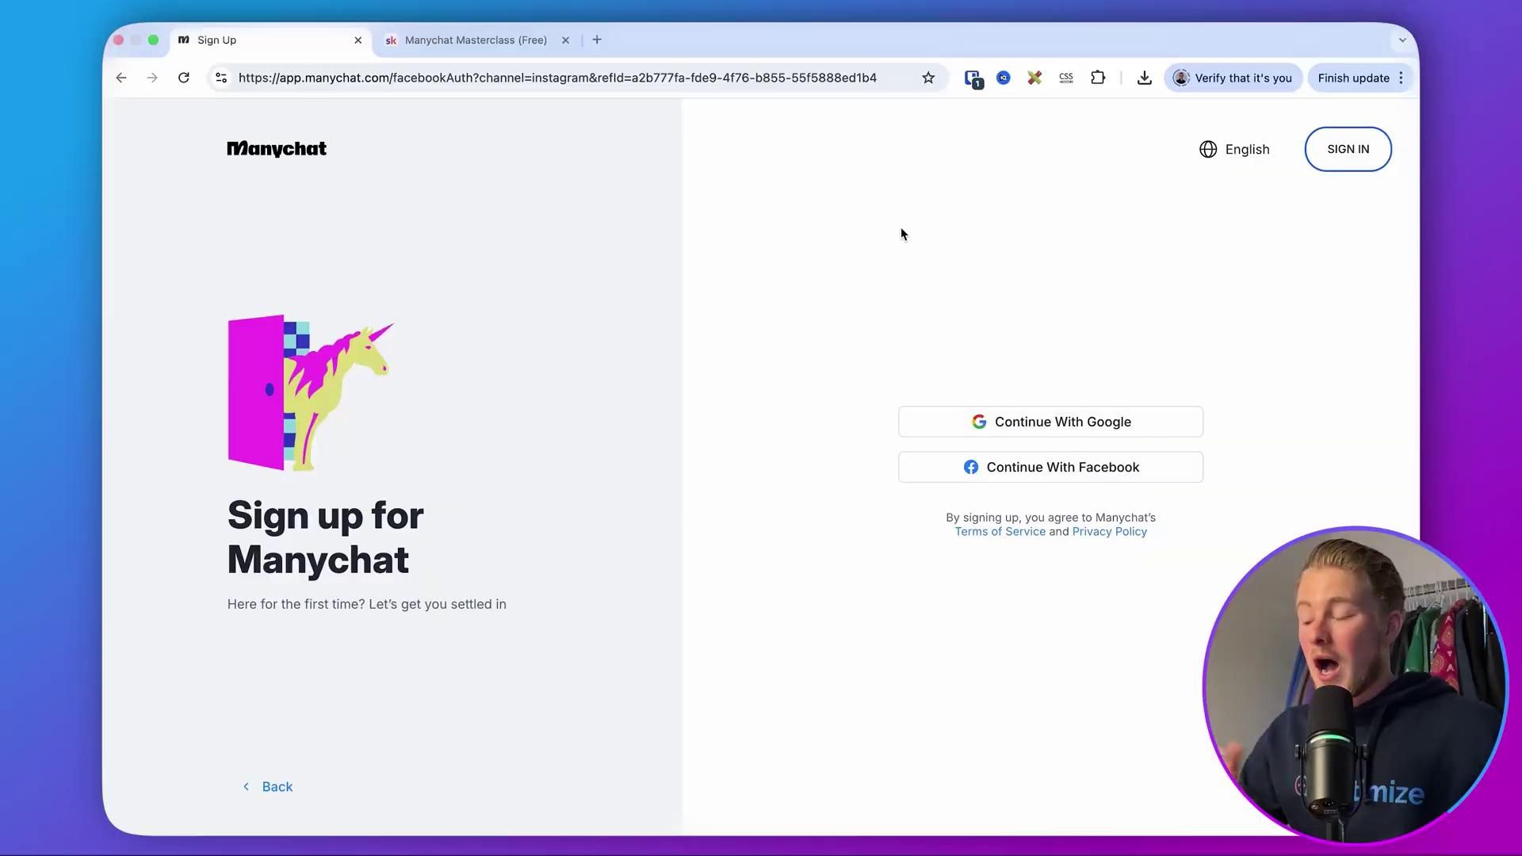
- Sign in to the existing Manychat account with Facebook and open Settings
left_click(1336, 163)
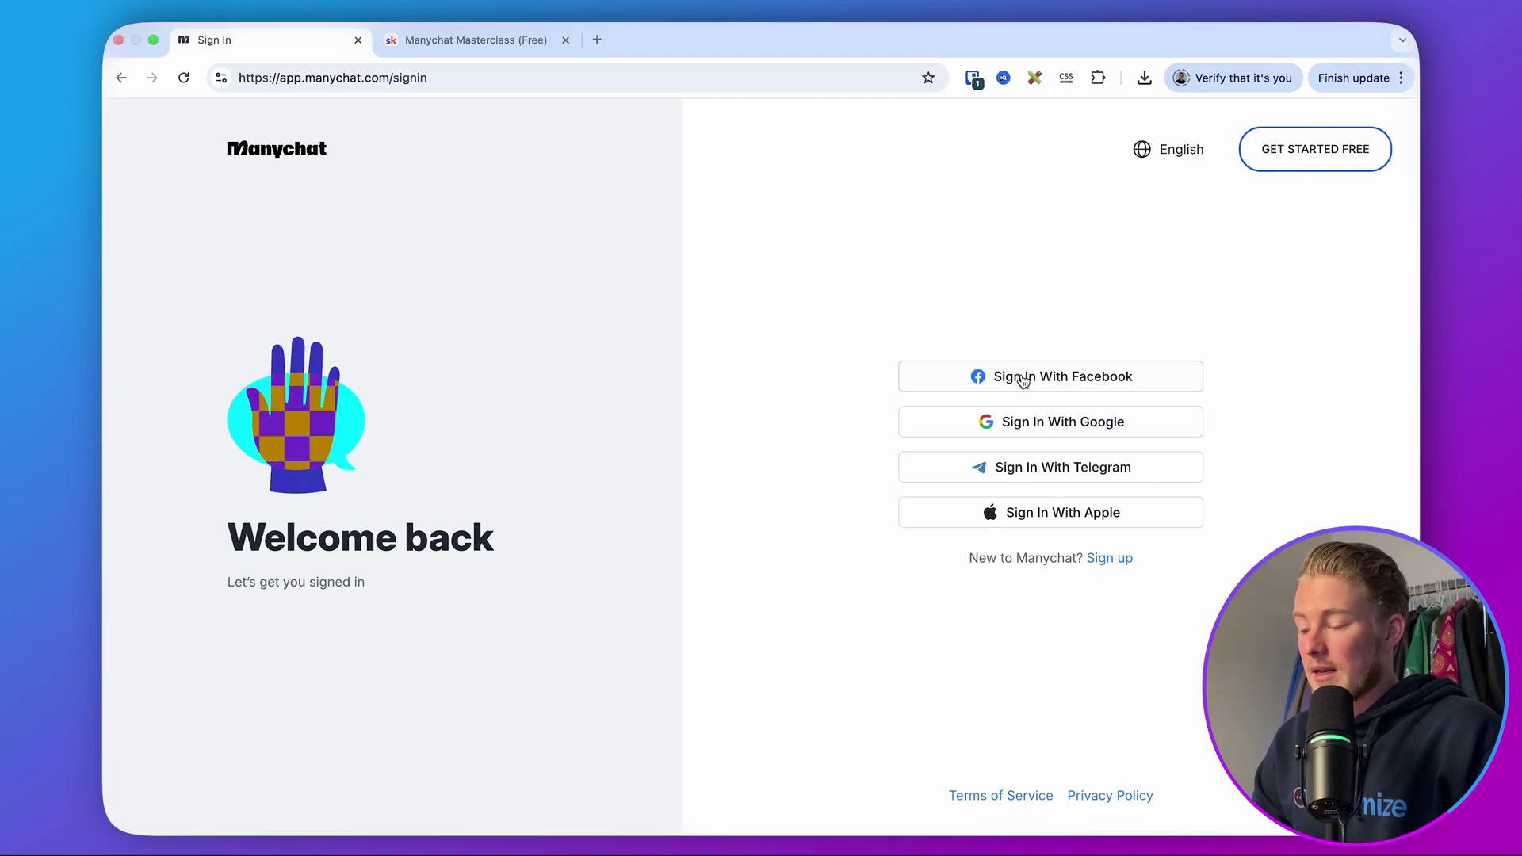
left_click(1023, 378)
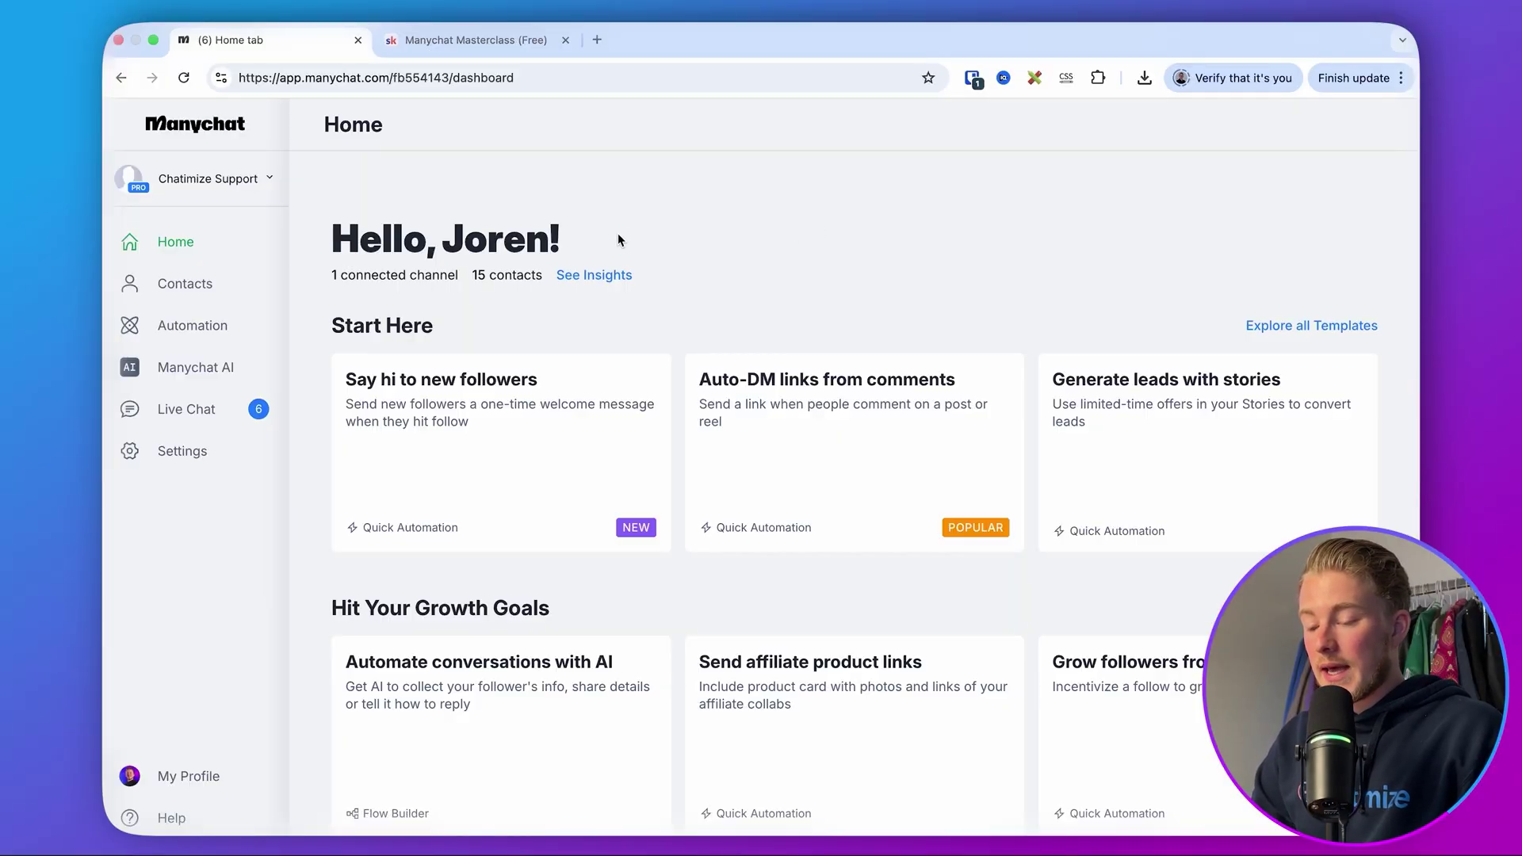
left_click(225, 457)
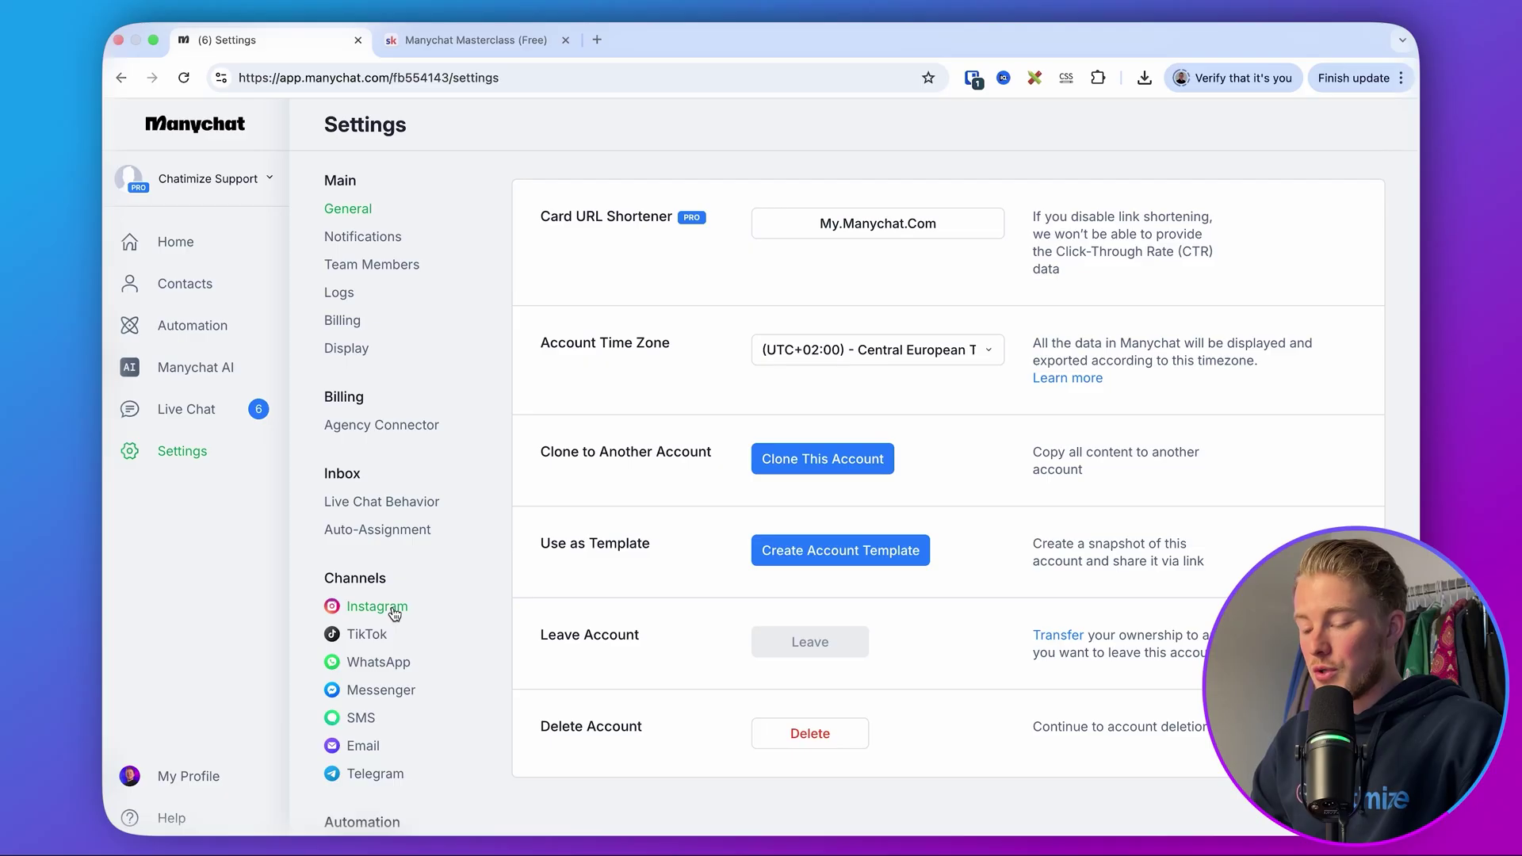
- Open the Instagram channel settings and highlight the Say hi to new followers option
left_click(378, 607)
scroll(701, 485, "down", 3)
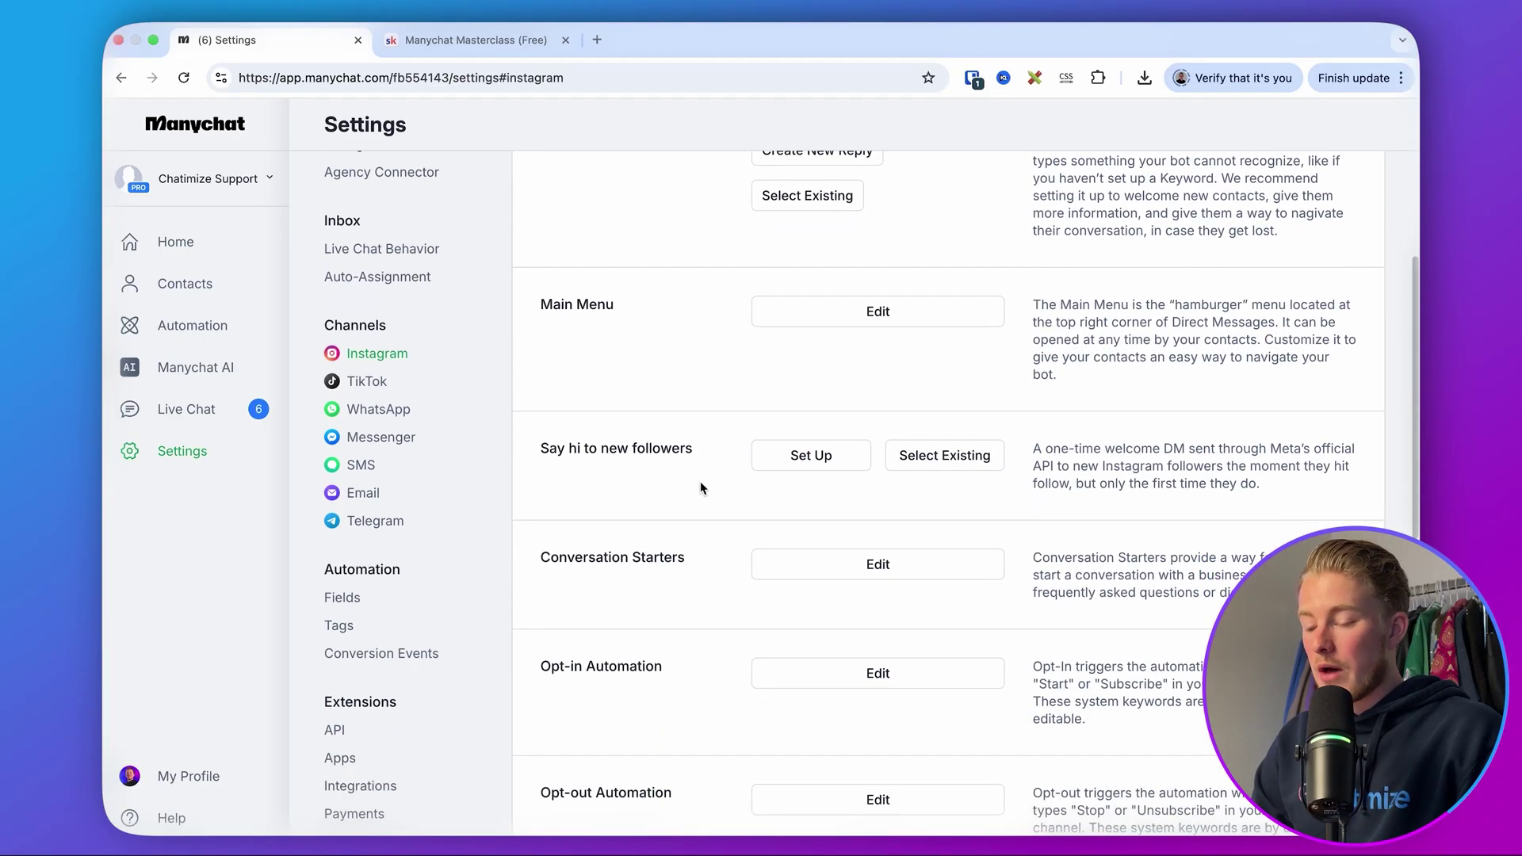
left_click_drag(536, 449, 710, 453)
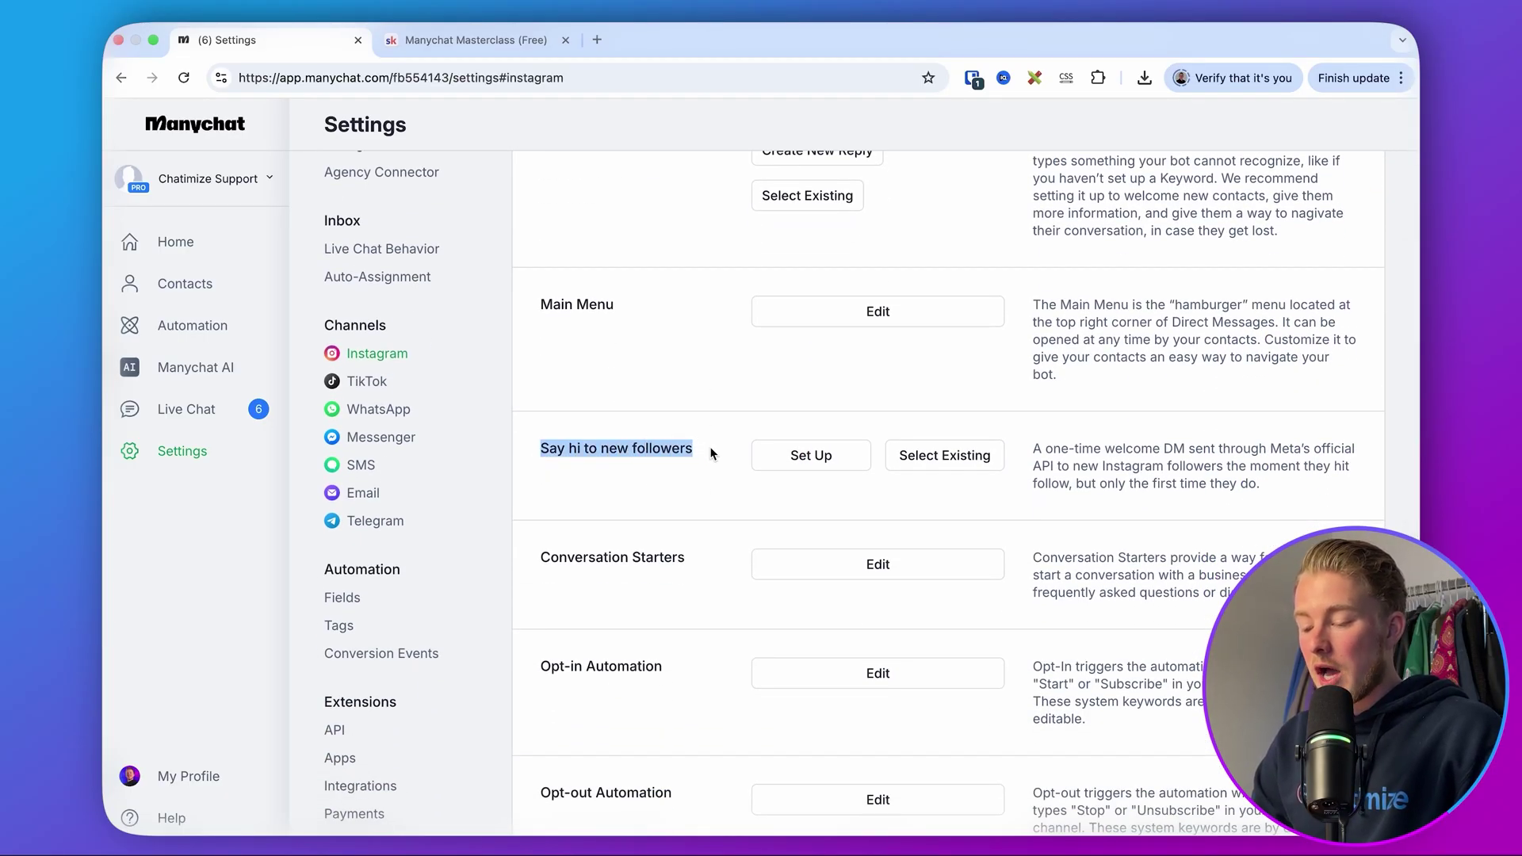
left_click(711, 453)
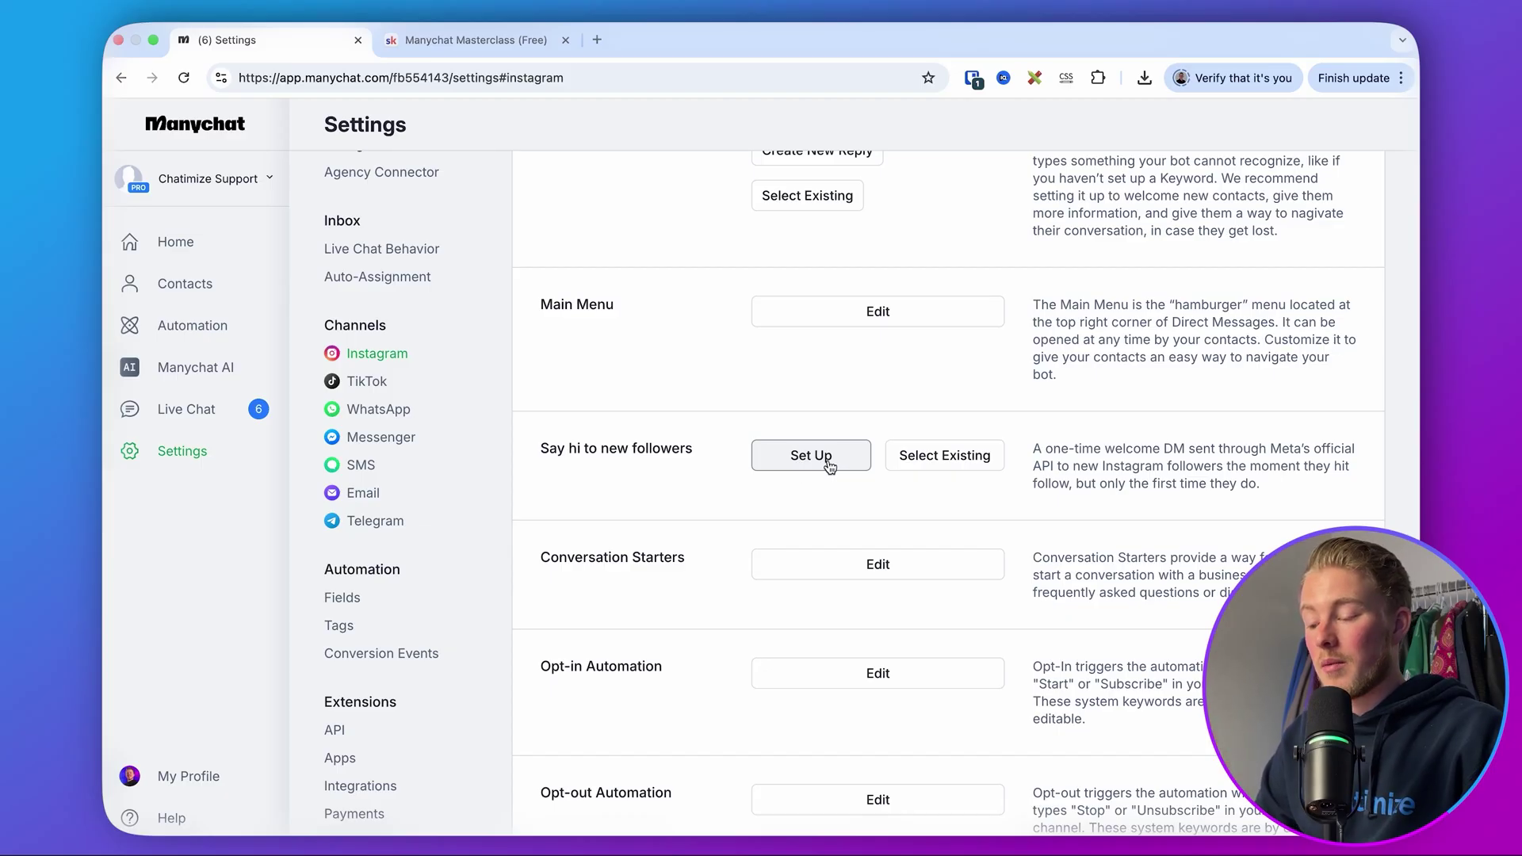
- Start setting up Say hi to new followers, turn off the opening DM, and review its sections
left_click(828, 465)
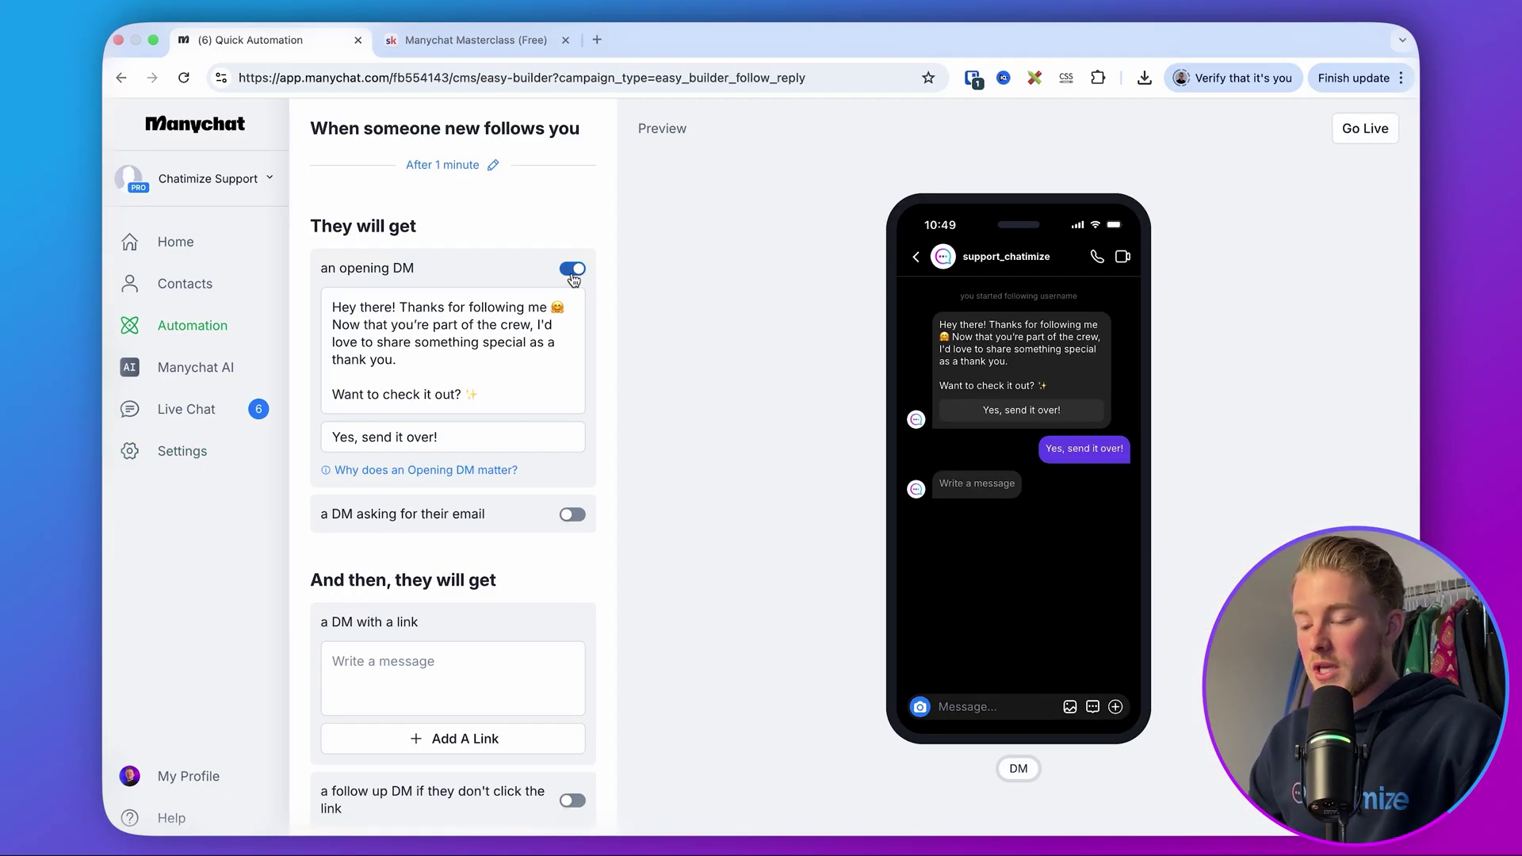
left_click(573, 271)
triple_click(346, 231)
left_click(473, 232)
left_click_drag(318, 144, 596, 136)
left_click(597, 136)
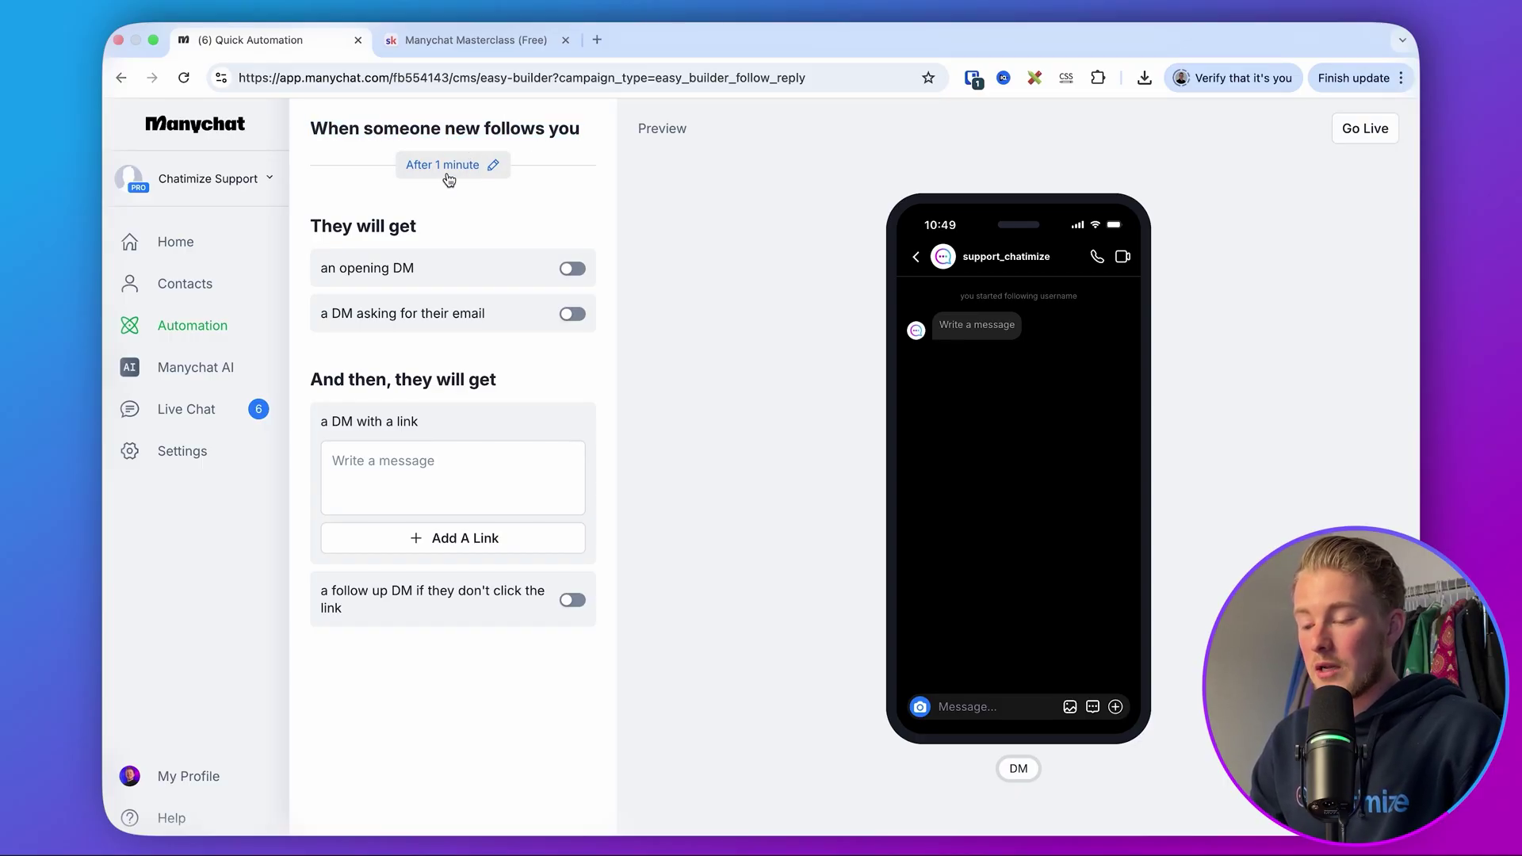
- Set the DM delay to No delay and save, then toggle the opening DM and email DM
left_click(448, 171)
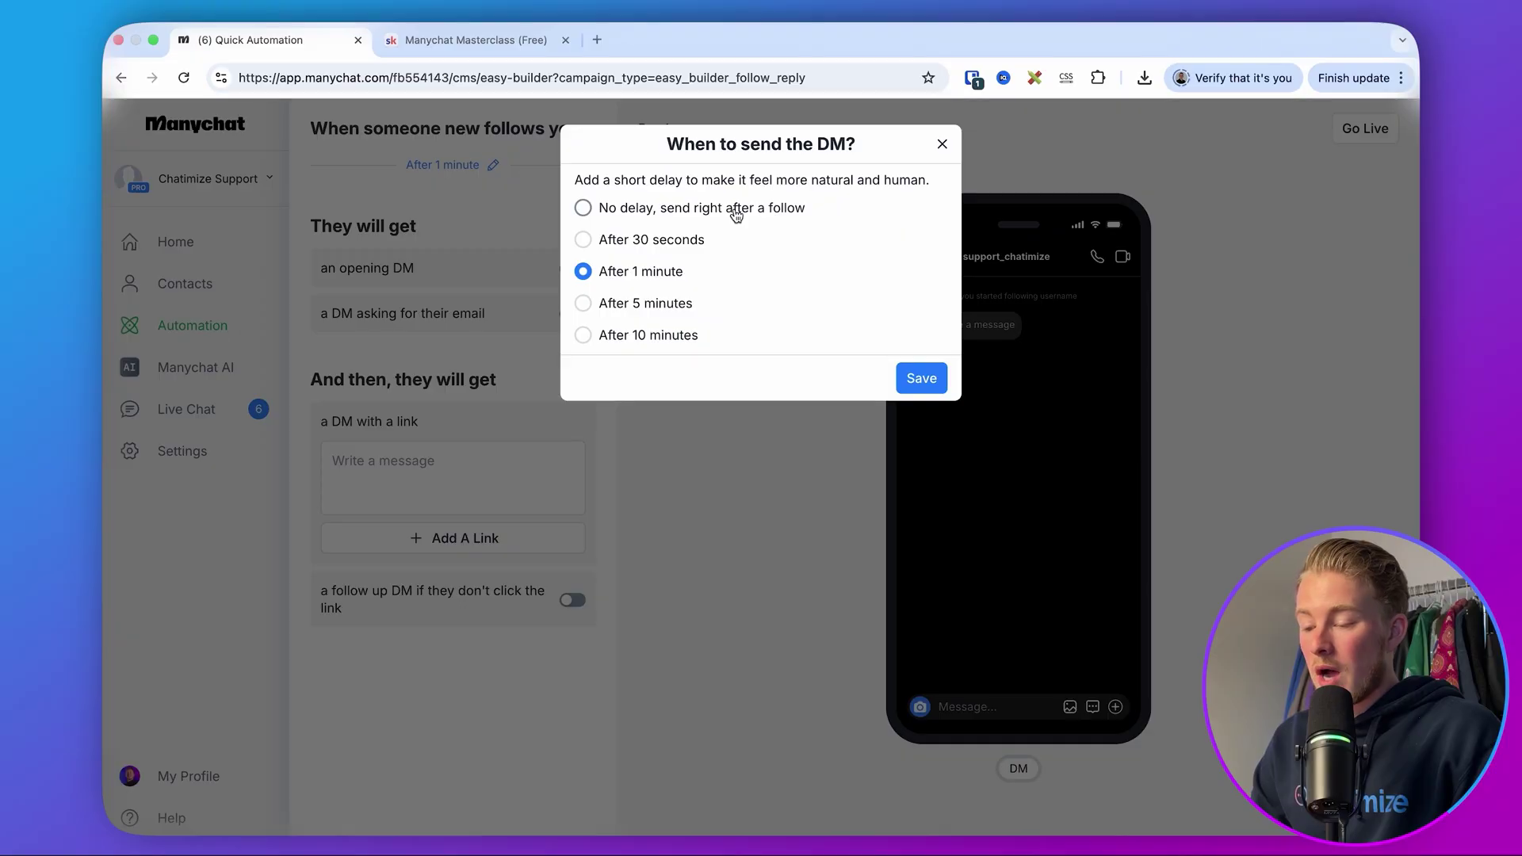
left_click(929, 380)
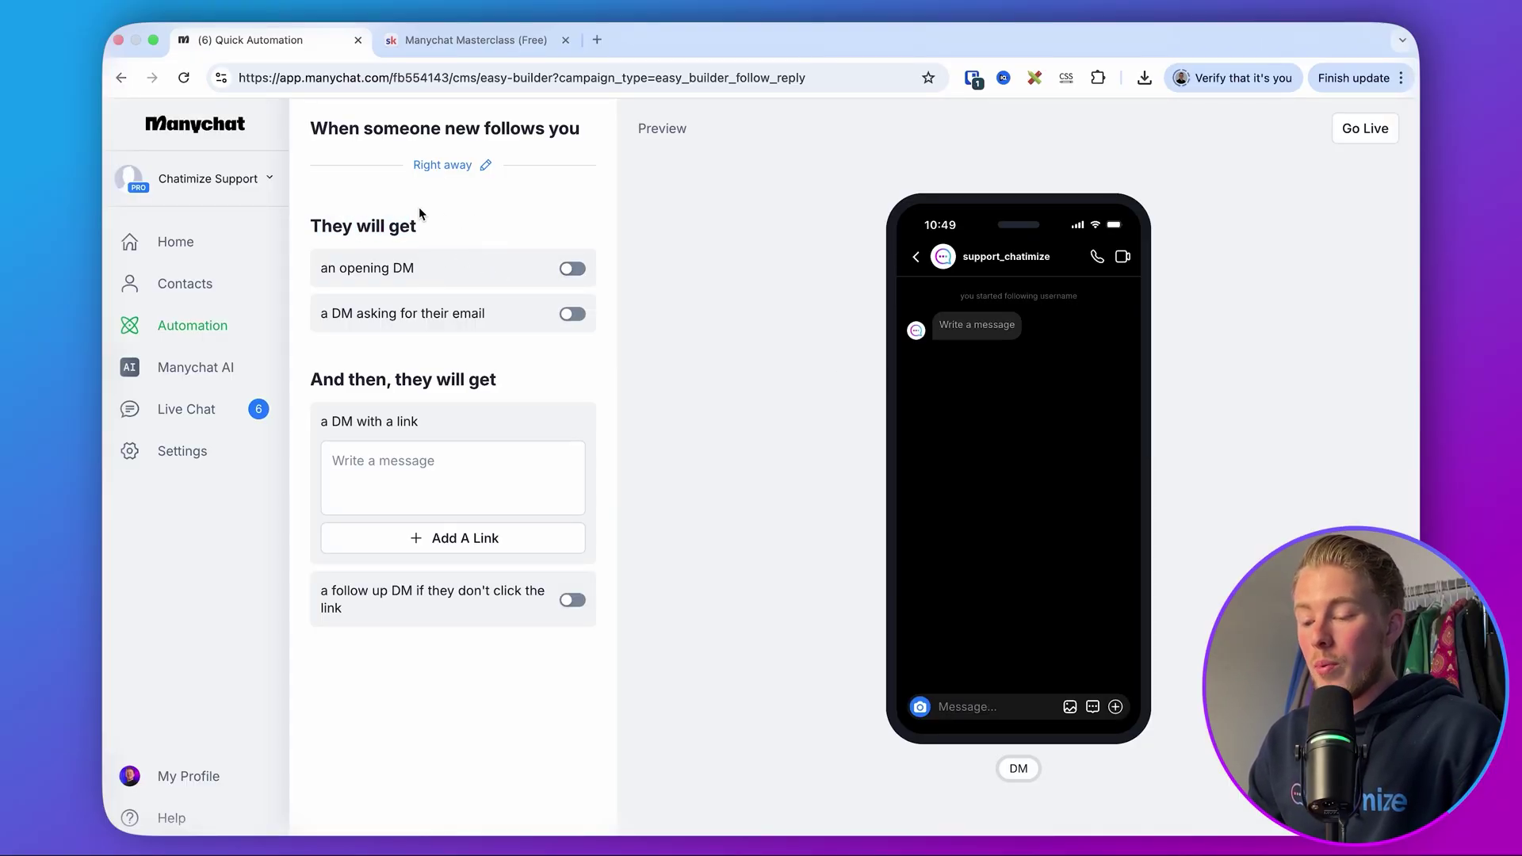
left_click(580, 269)
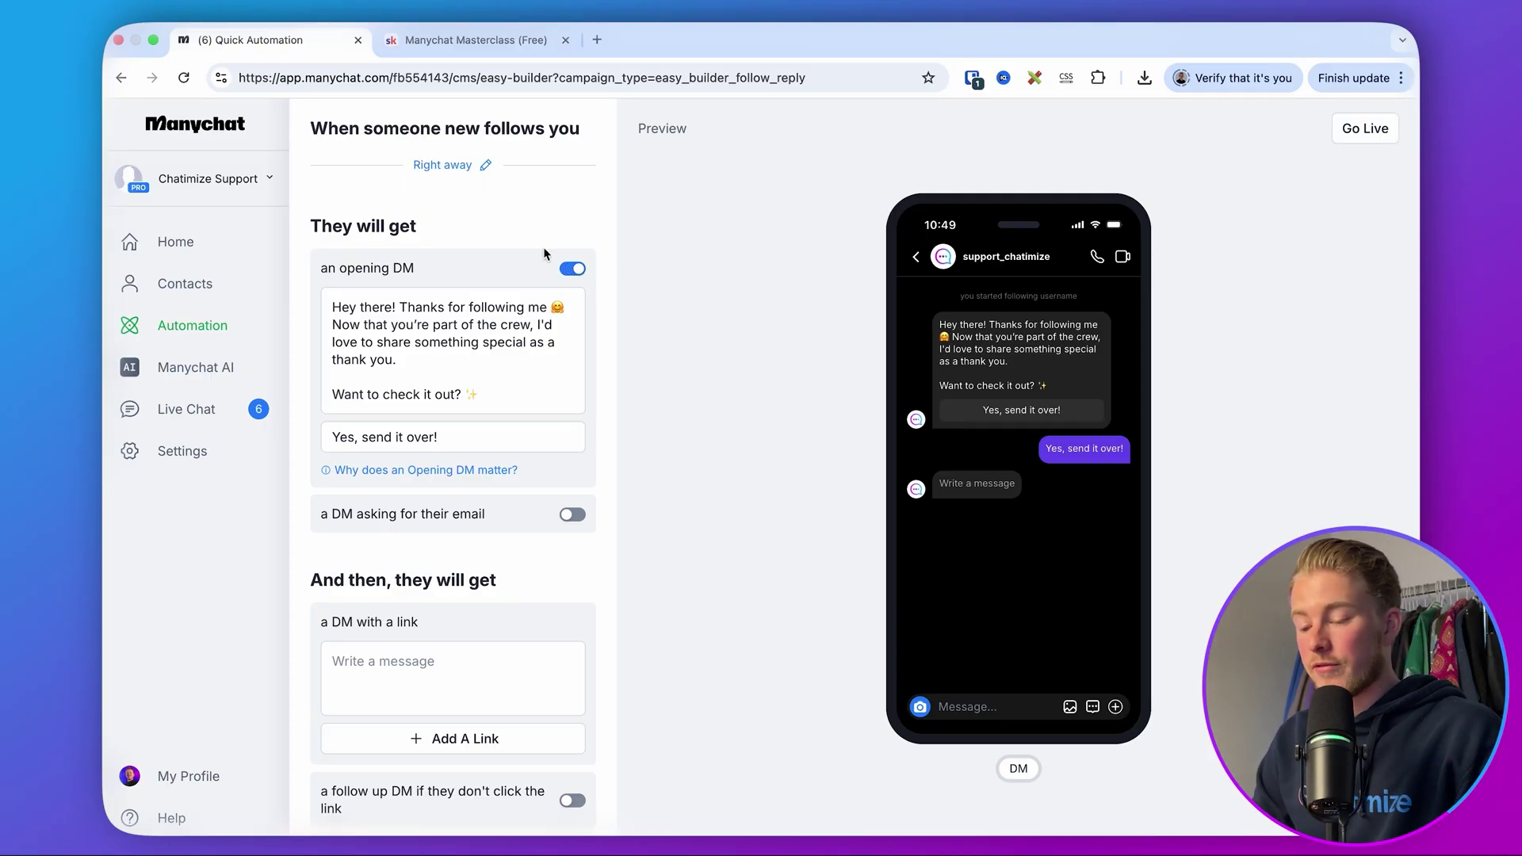
left_click_drag(480, 395, 333, 315)
left_click(333, 315)
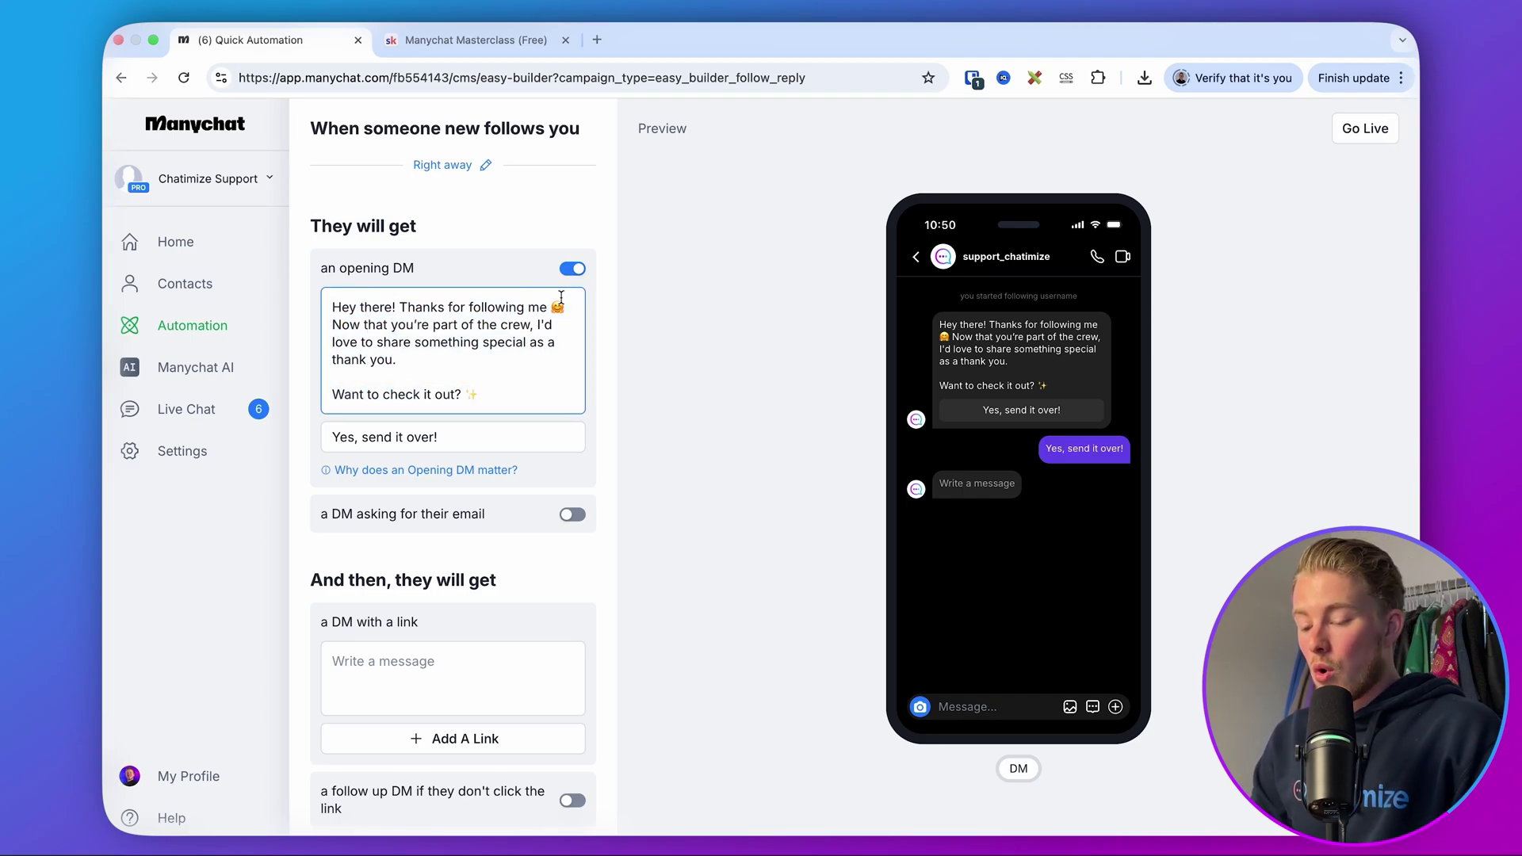
left_click(584, 271)
left_click(569, 317)
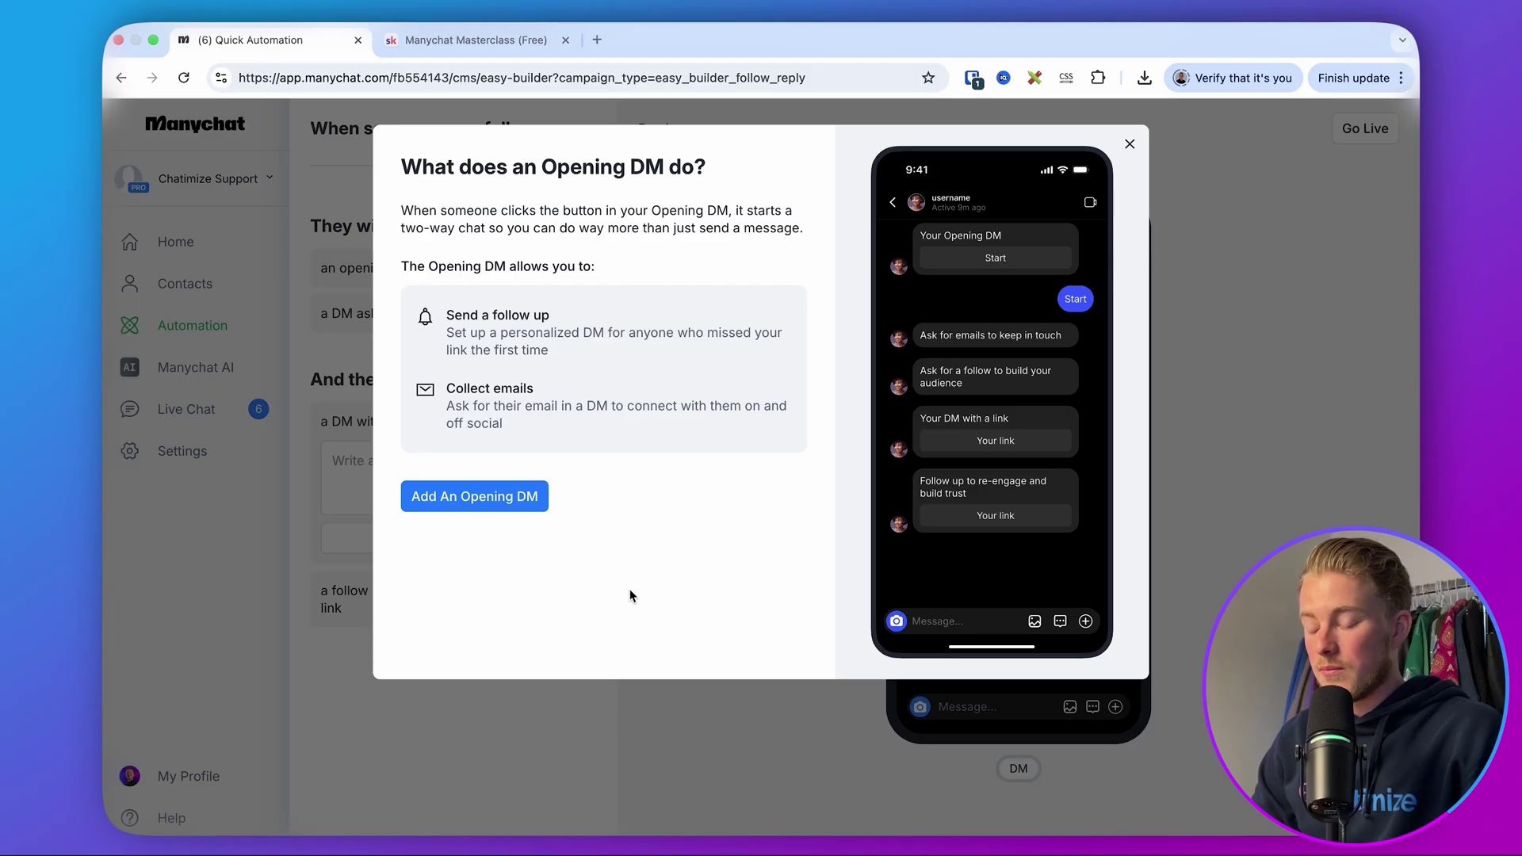
- Add an opening DM, try the follow-up DM on and off, and switch off the email DM
left_click(496, 501)
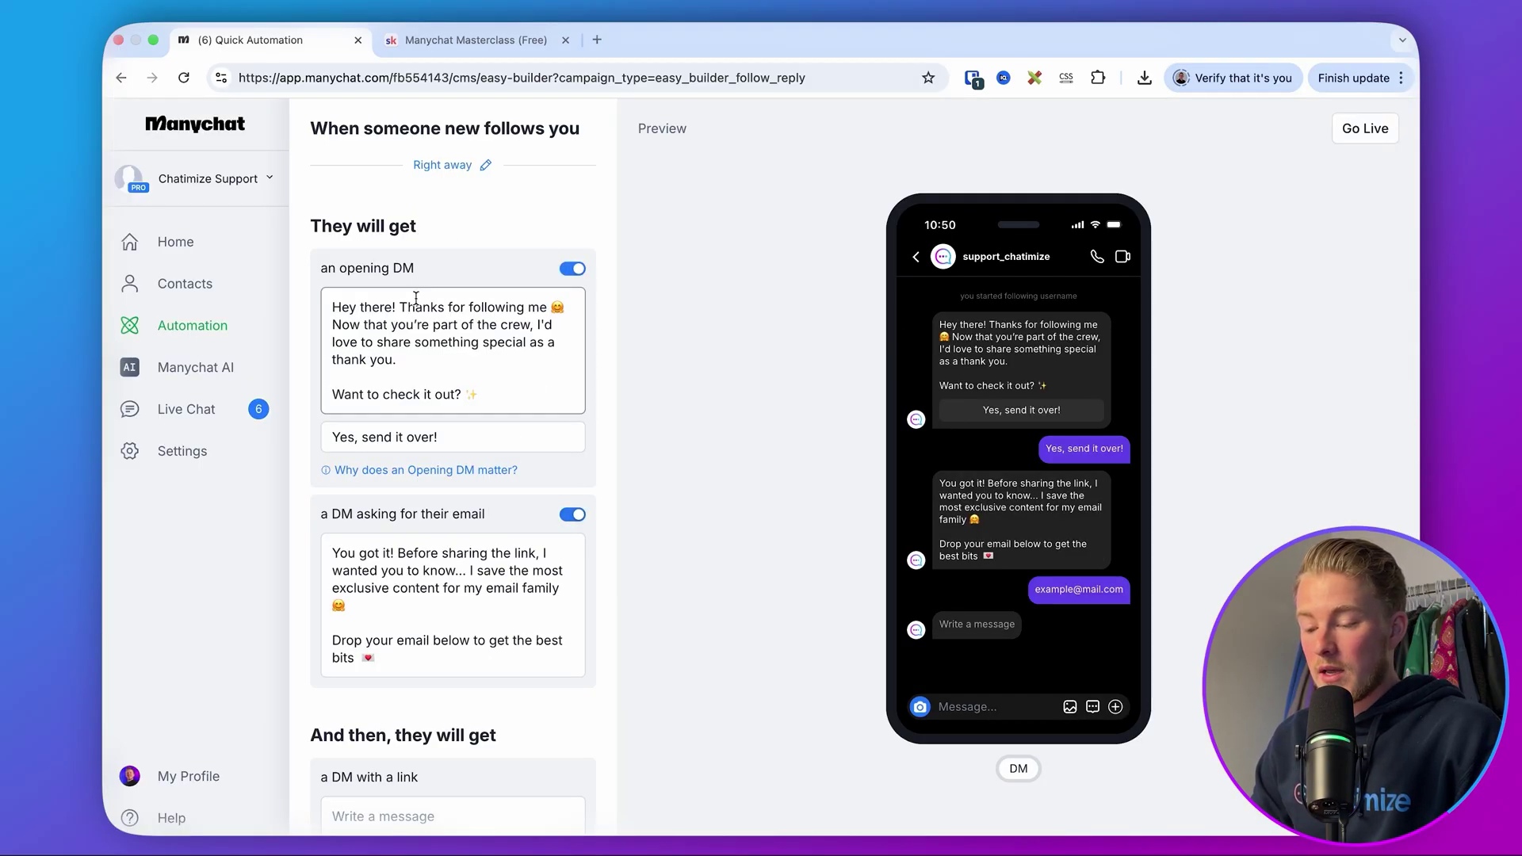
scroll(444, 518, "down", 2)
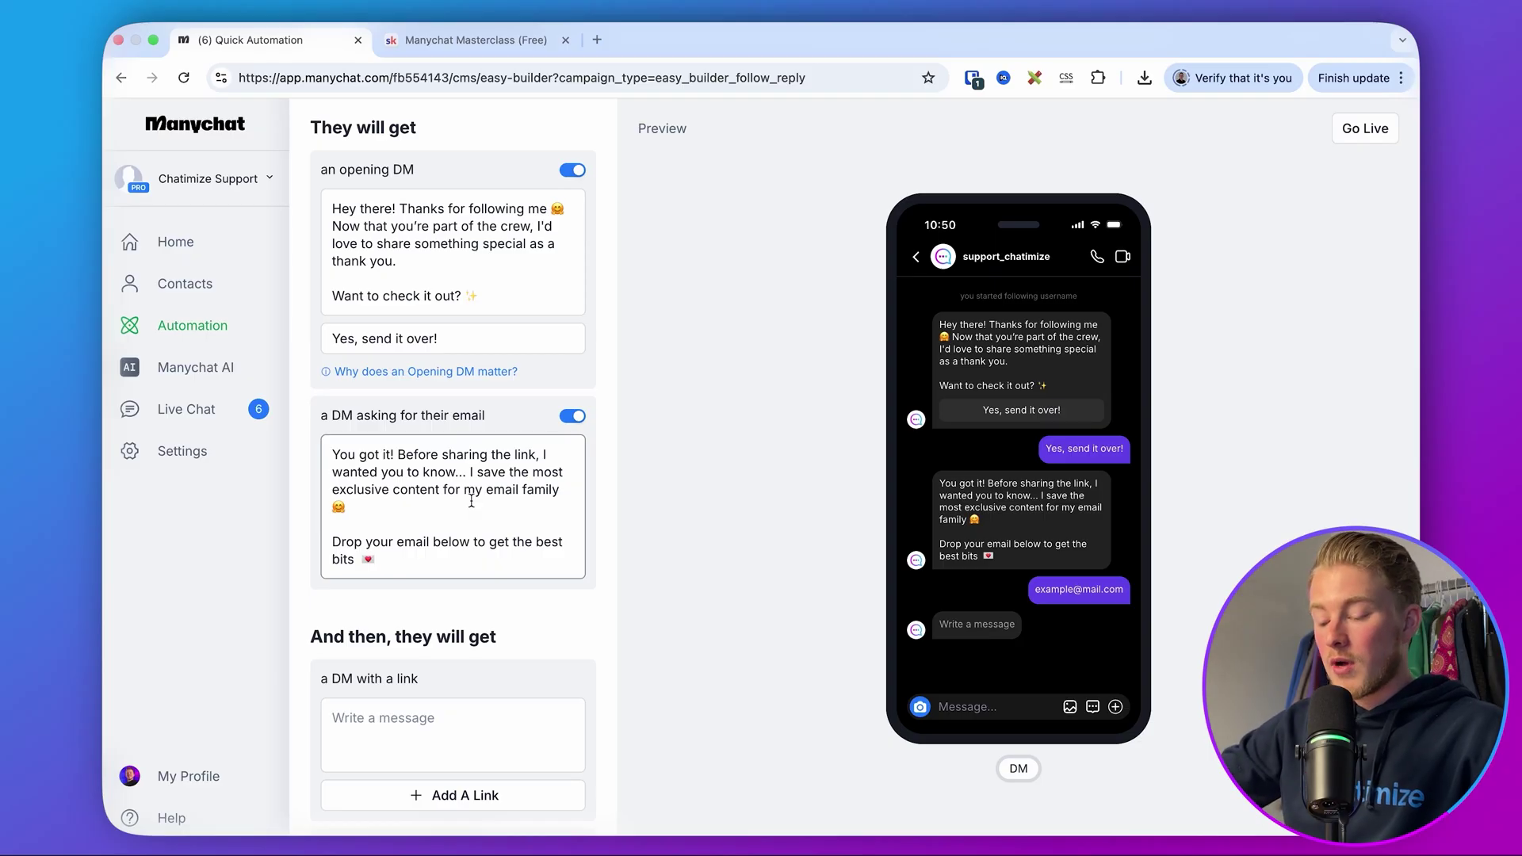
scroll(471, 501, "down", 1)
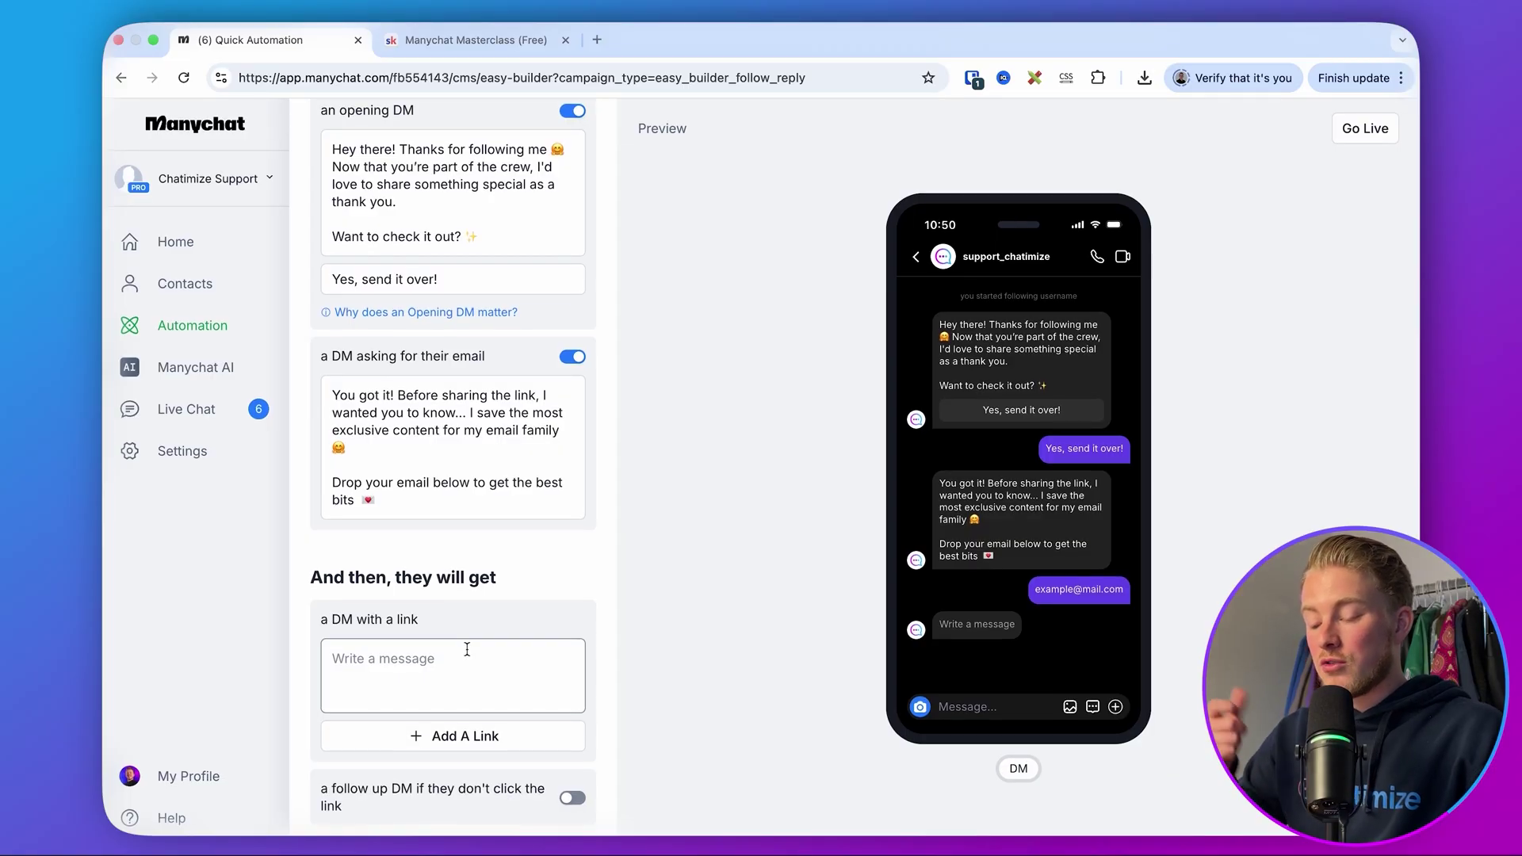
left_click(573, 799)
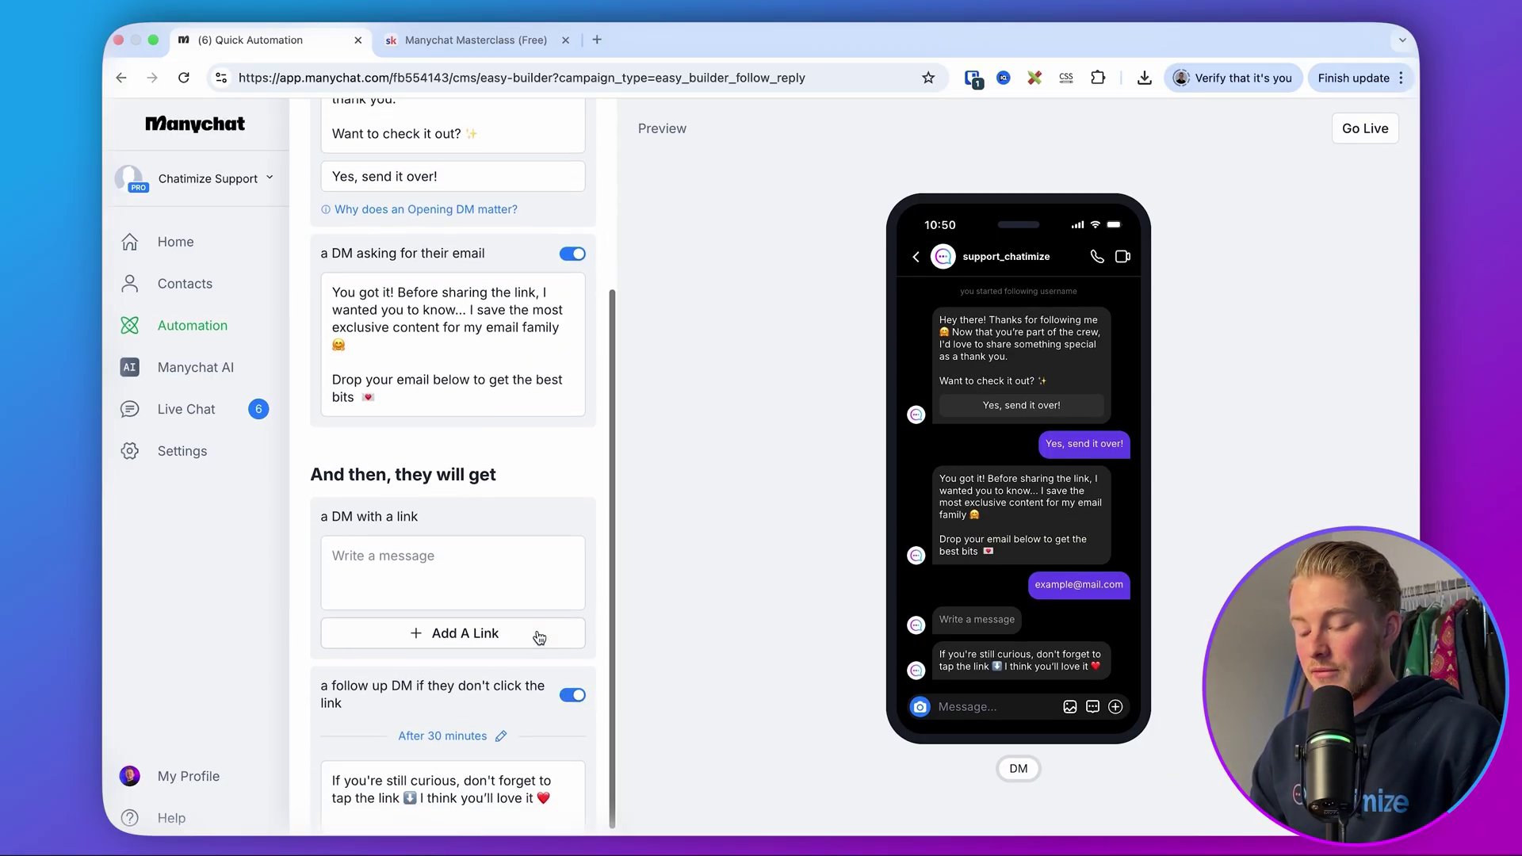
left_click(574, 675)
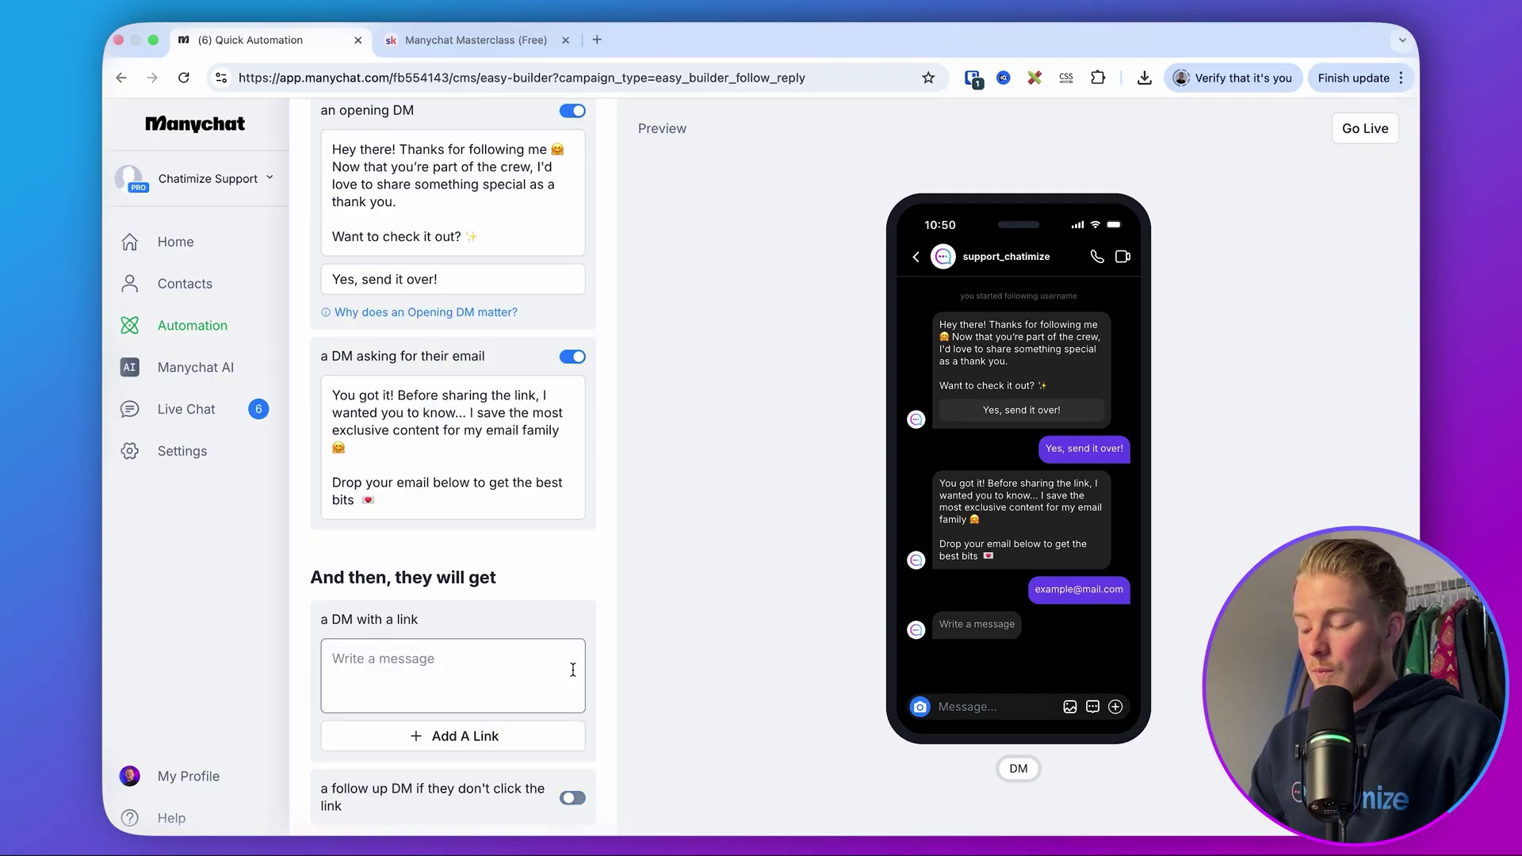
left_click(582, 363)
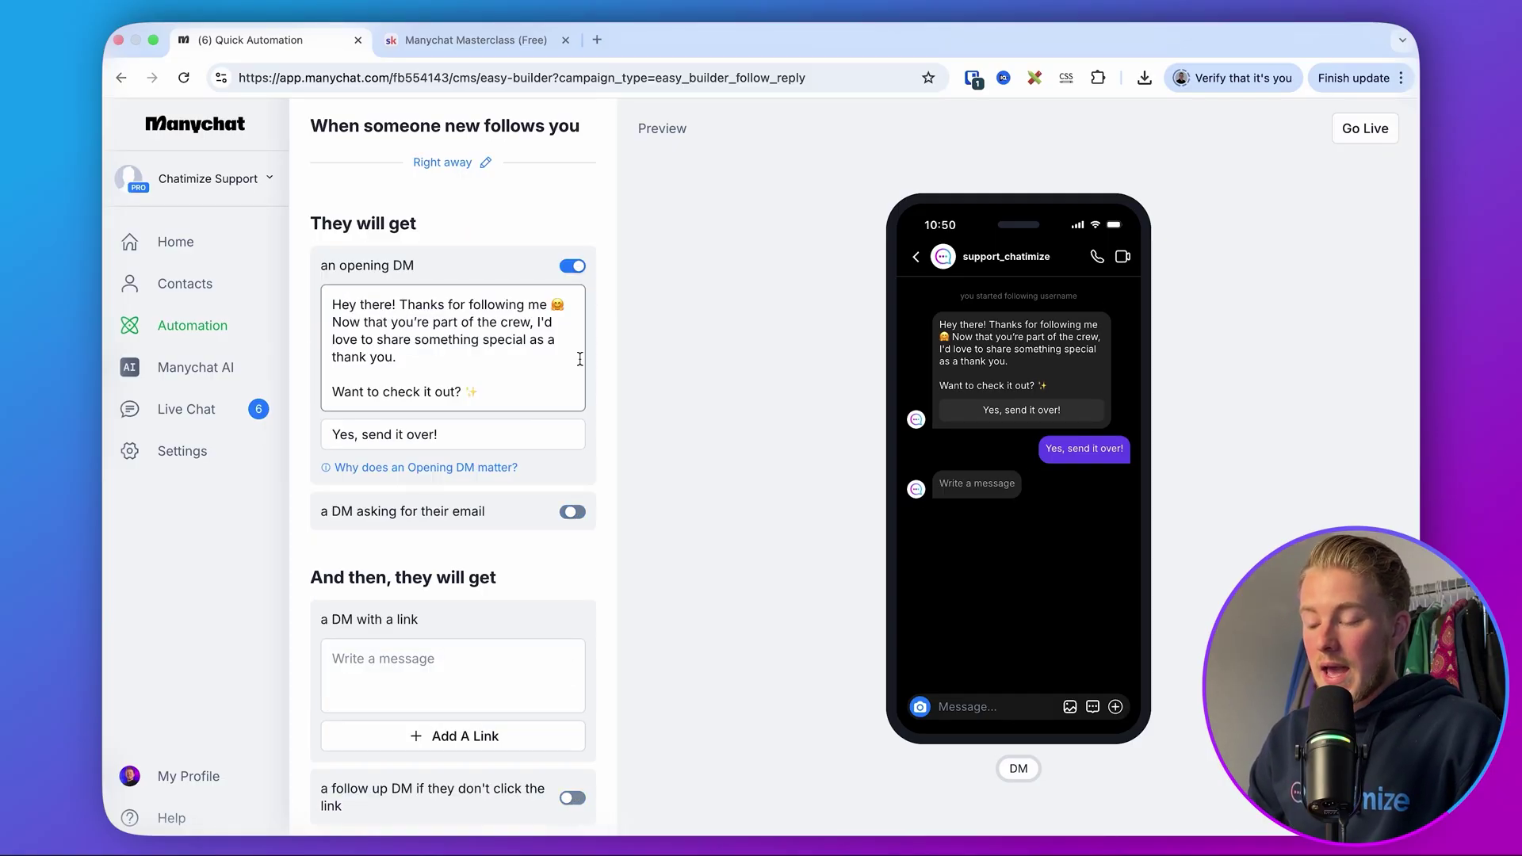
left_click(572, 269)
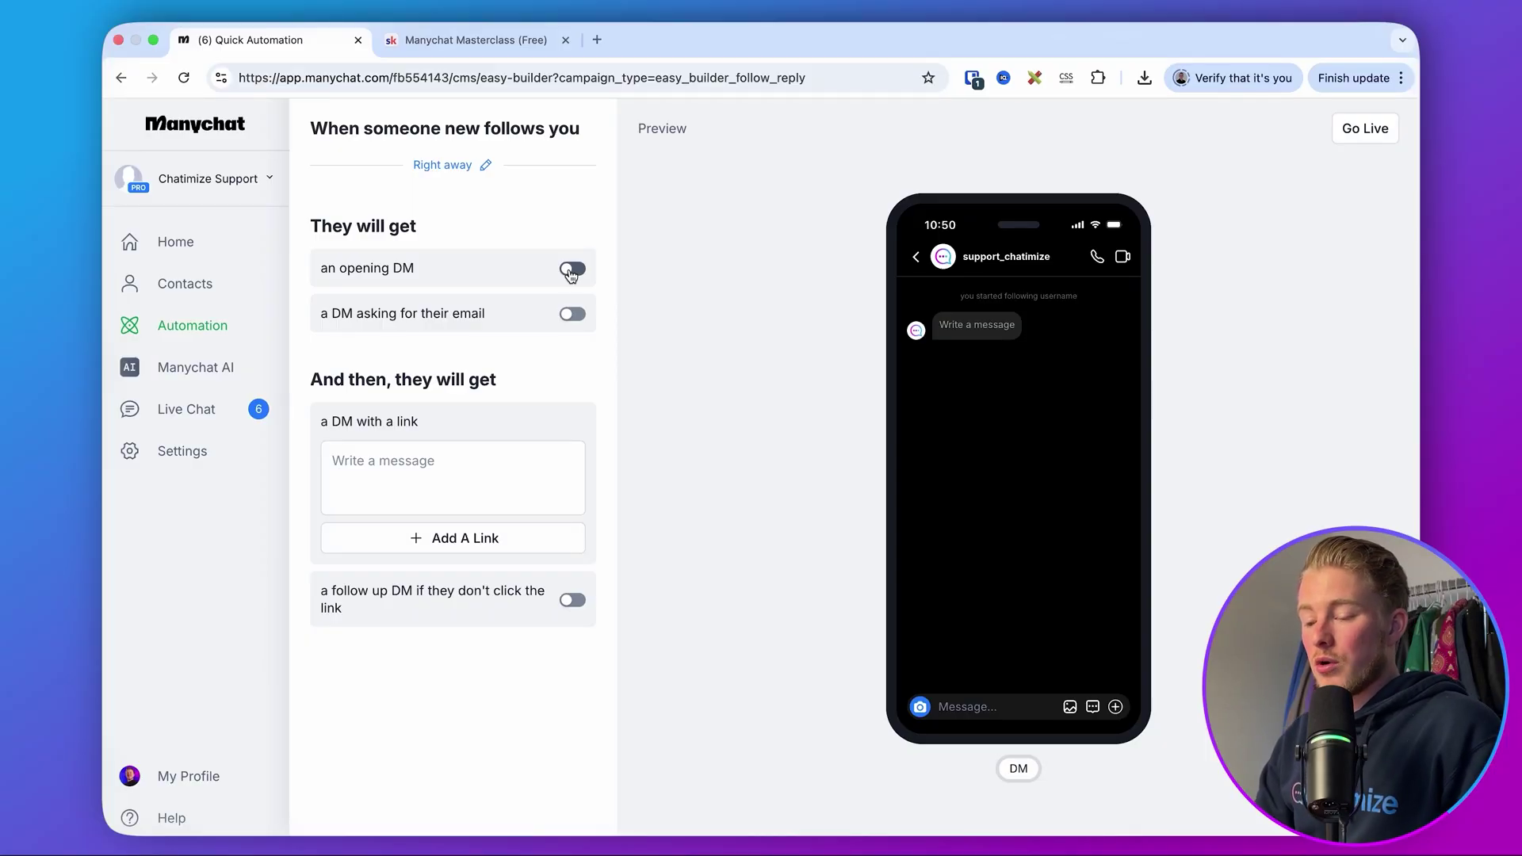
- Turn on the opening DM, fill the link DM with placeholder 'sdfsdfdfdsfdasfs', and go live
left_click(571, 271)
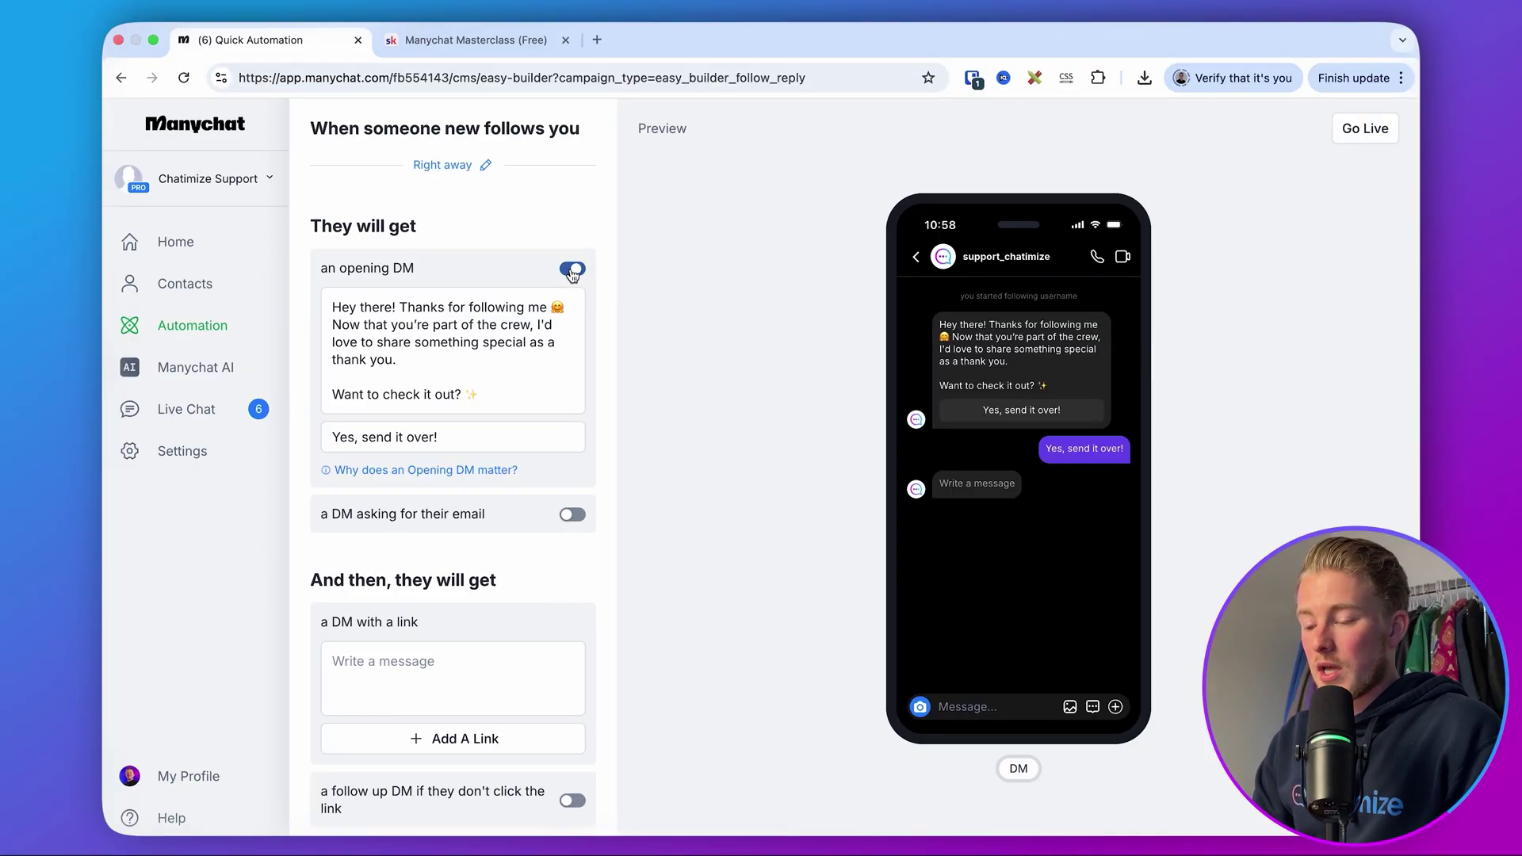
scroll(551, 341, "down", 1)
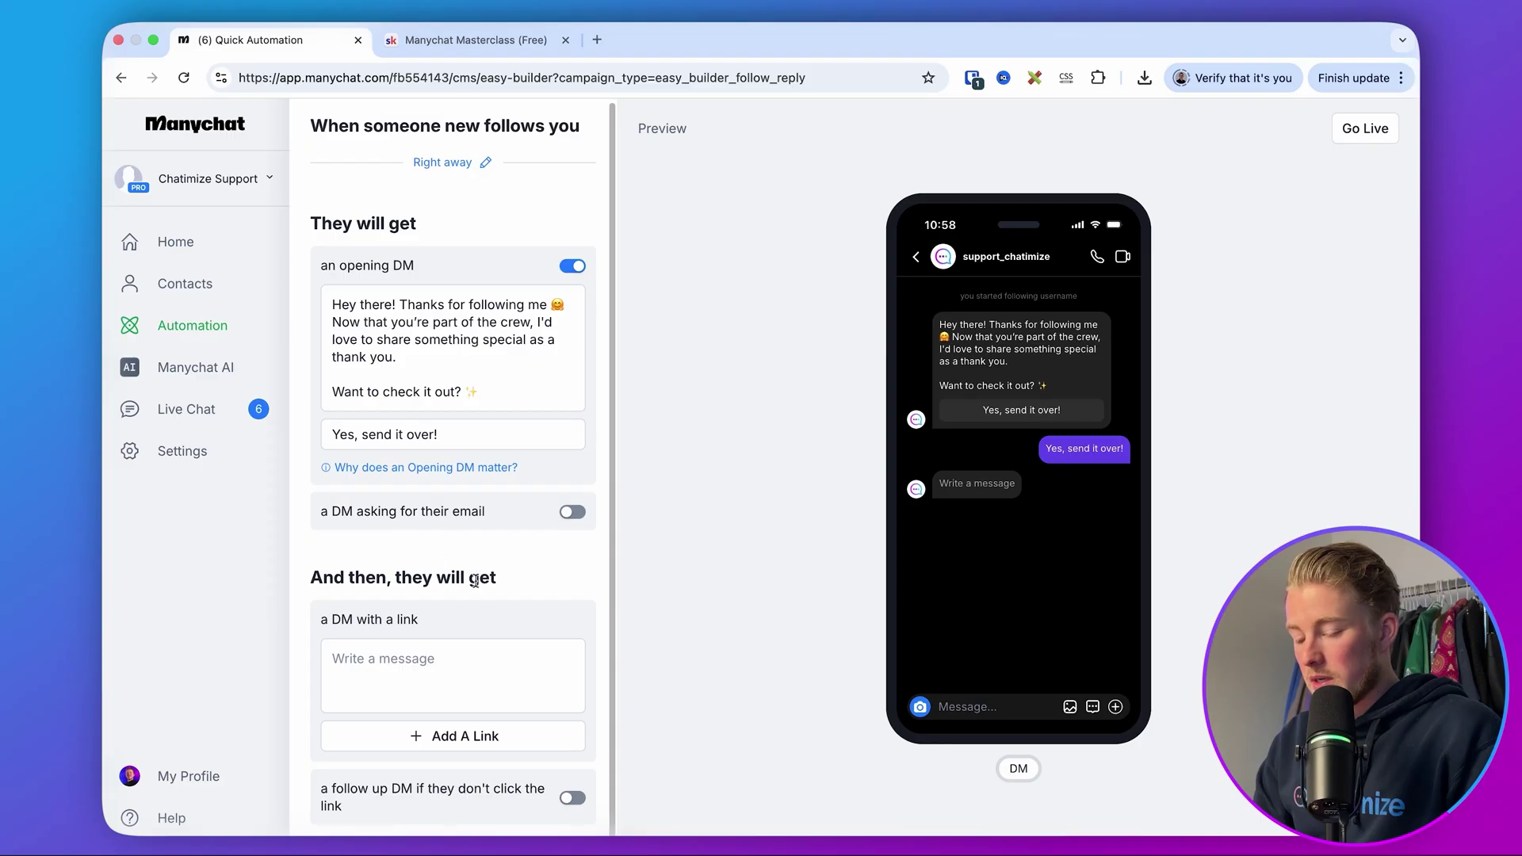
left_click(469, 650)
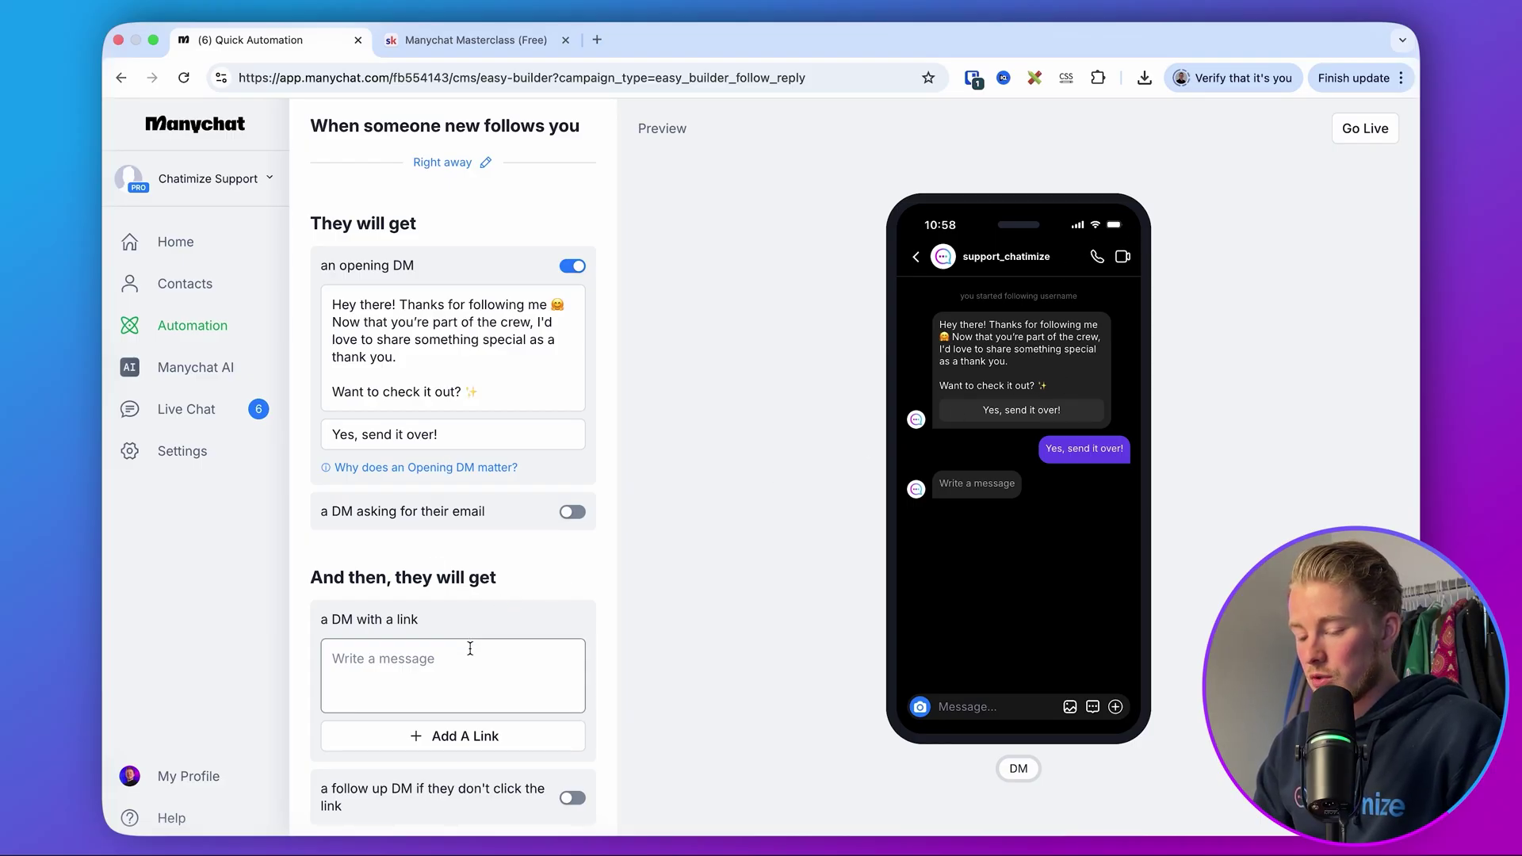
type("sdfsdfdfdsfdasfs")
left_click(622, 621)
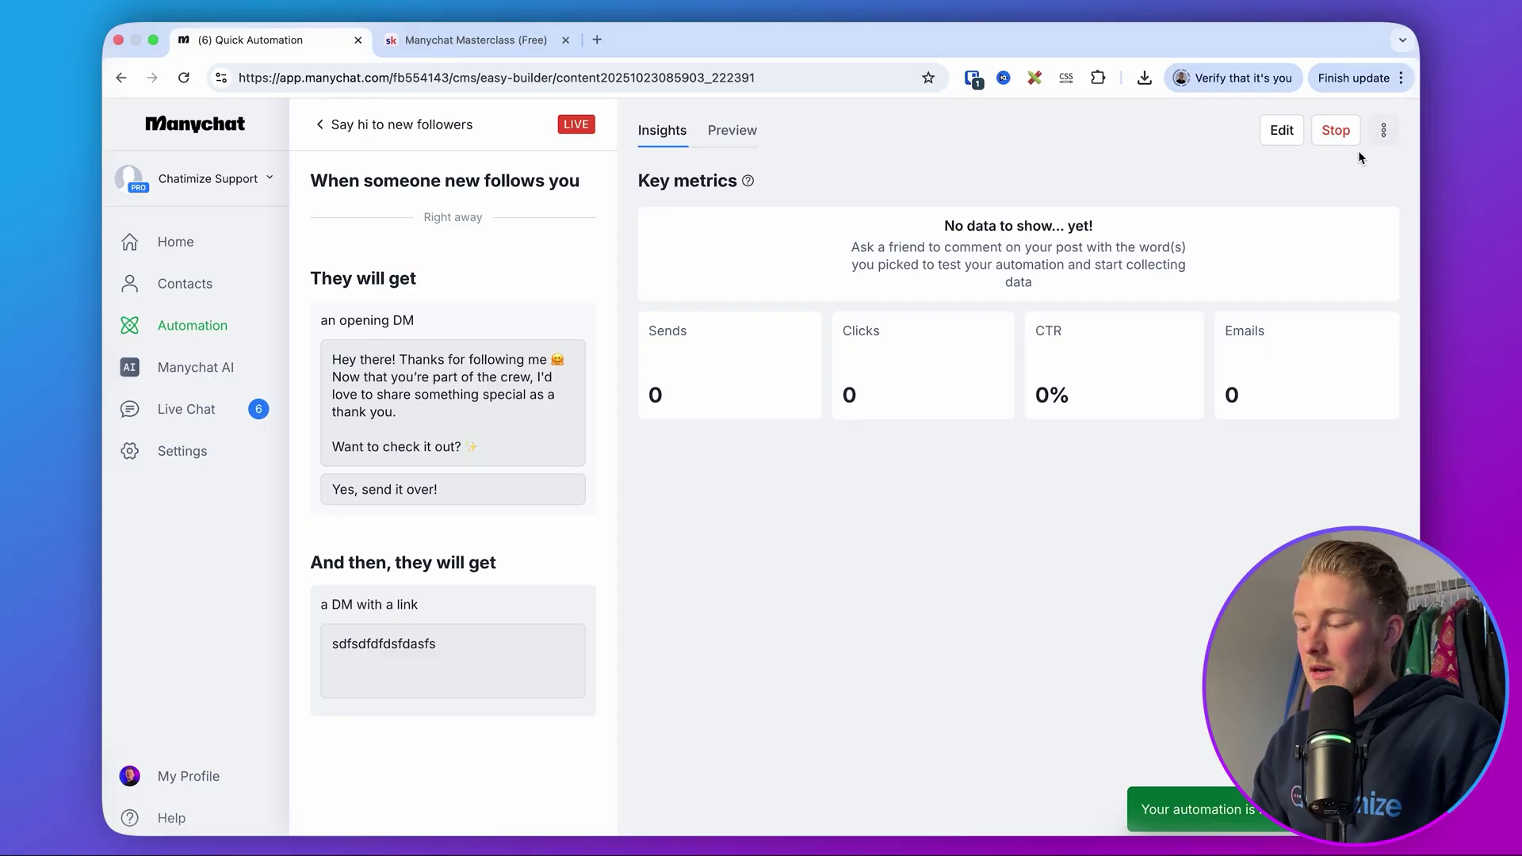
- Switch the automation to the Flow Builder and confirm
left_click(1384, 148)
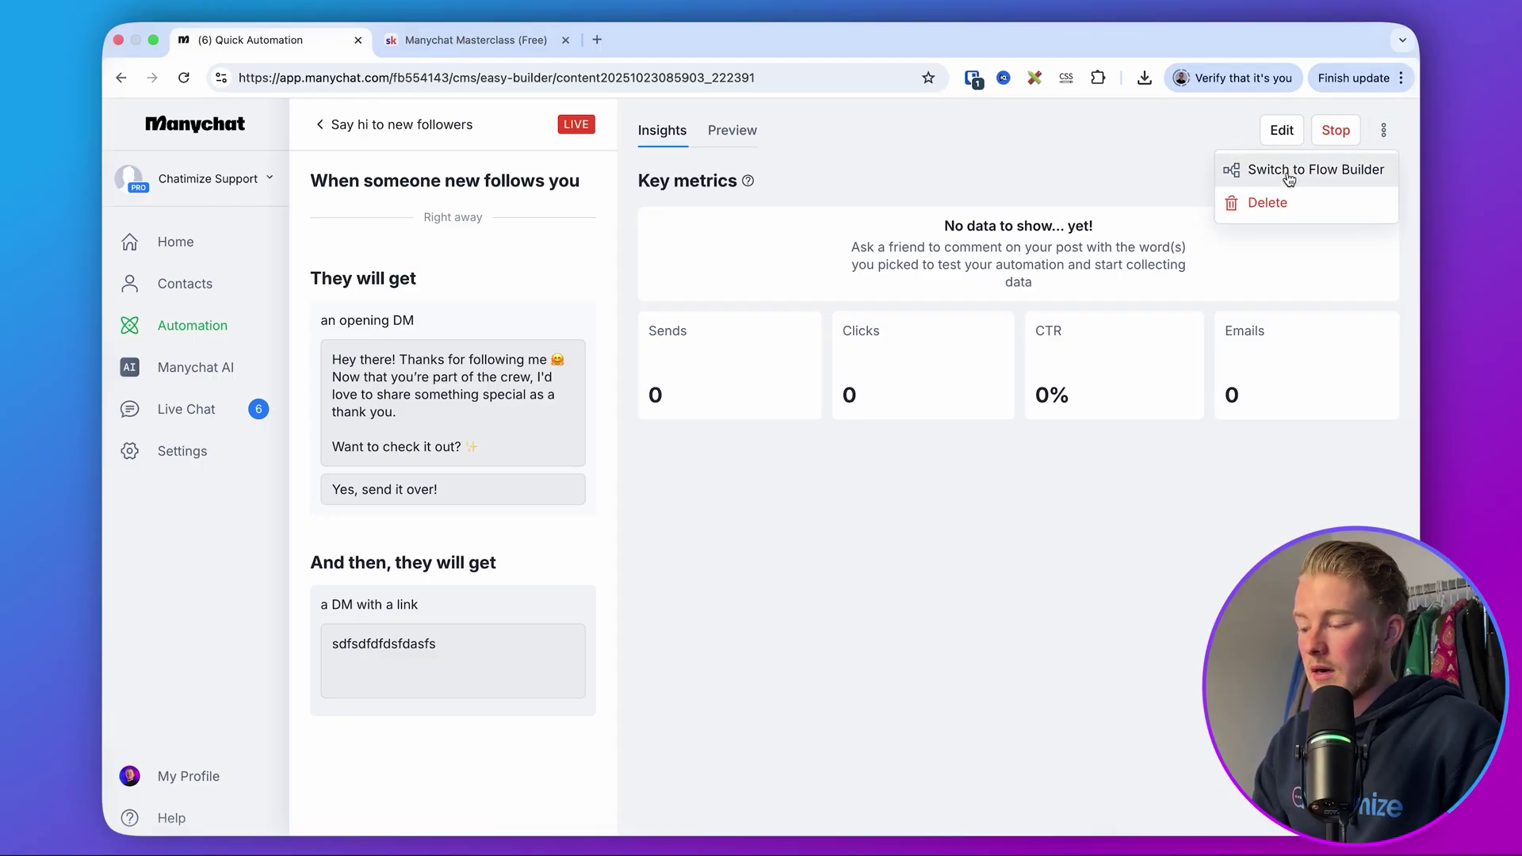
left_click(1287, 170)
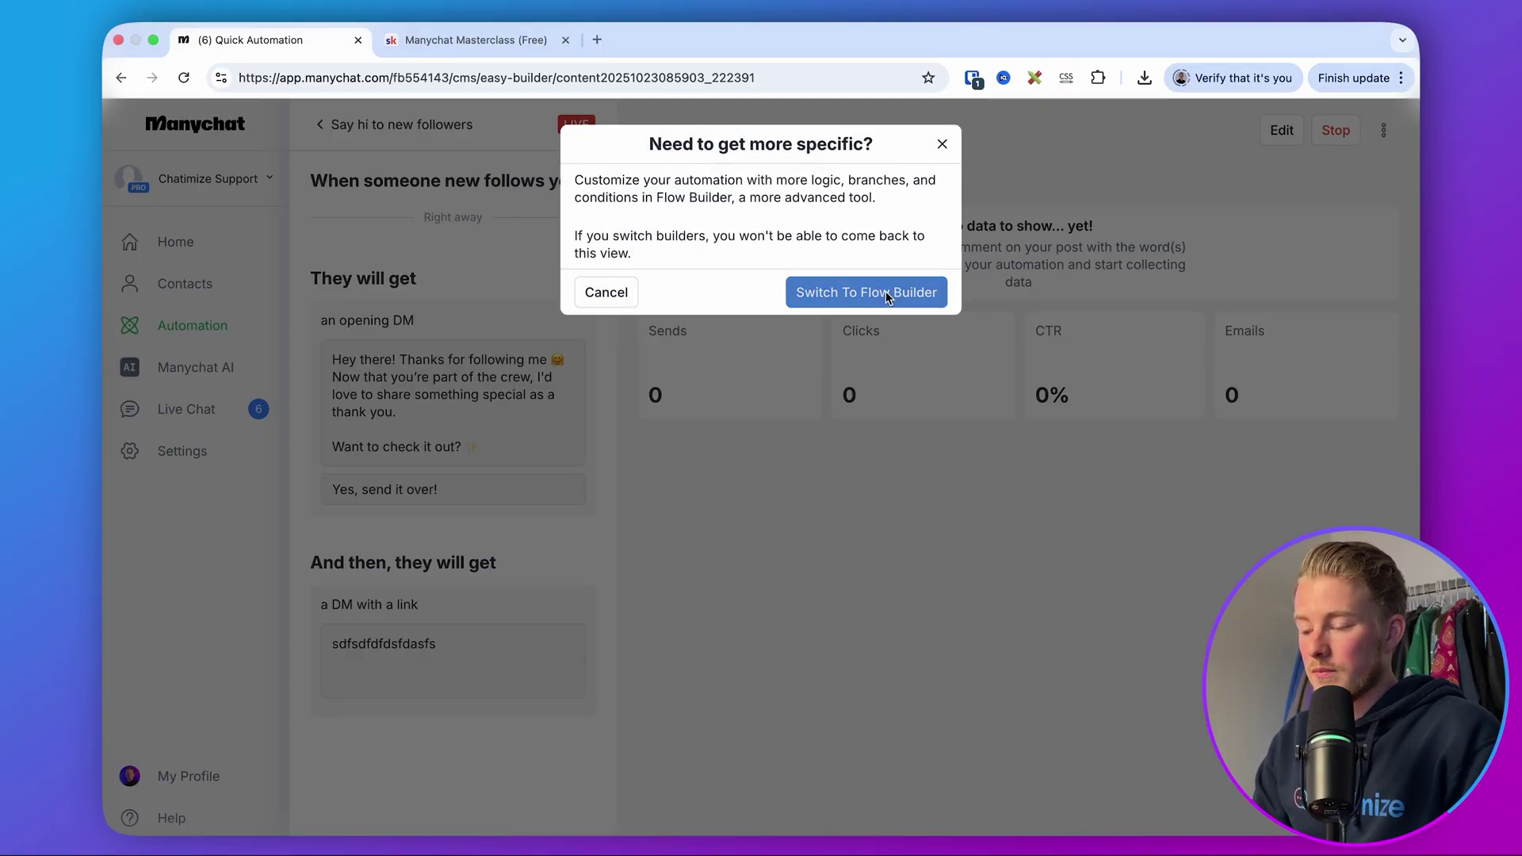
left_click(885, 294)
- Disable the Follow to DM trigger
left_click(774, 478)
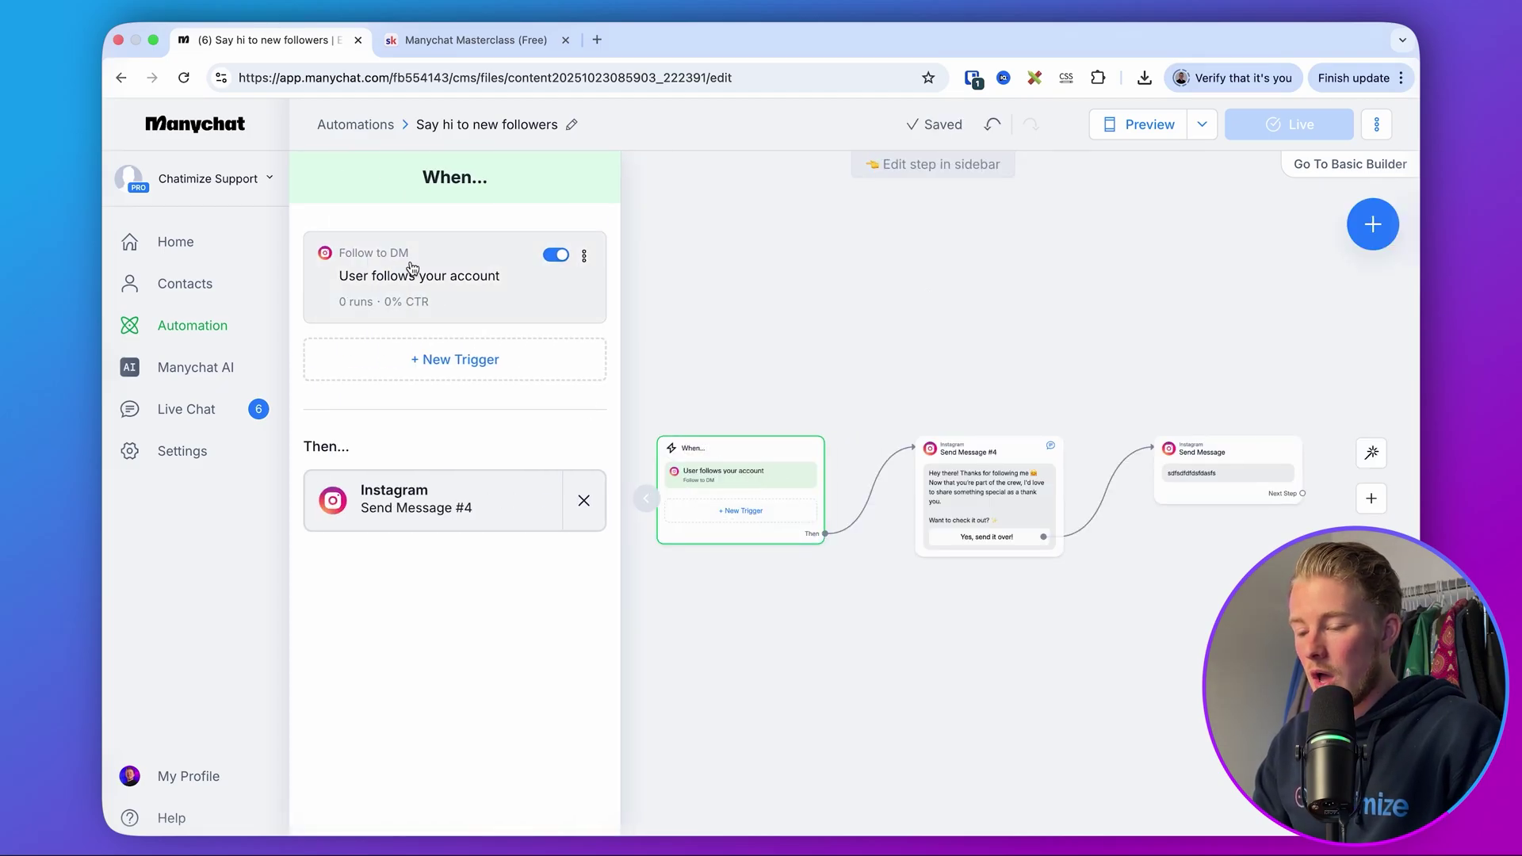
left_click(552, 256)
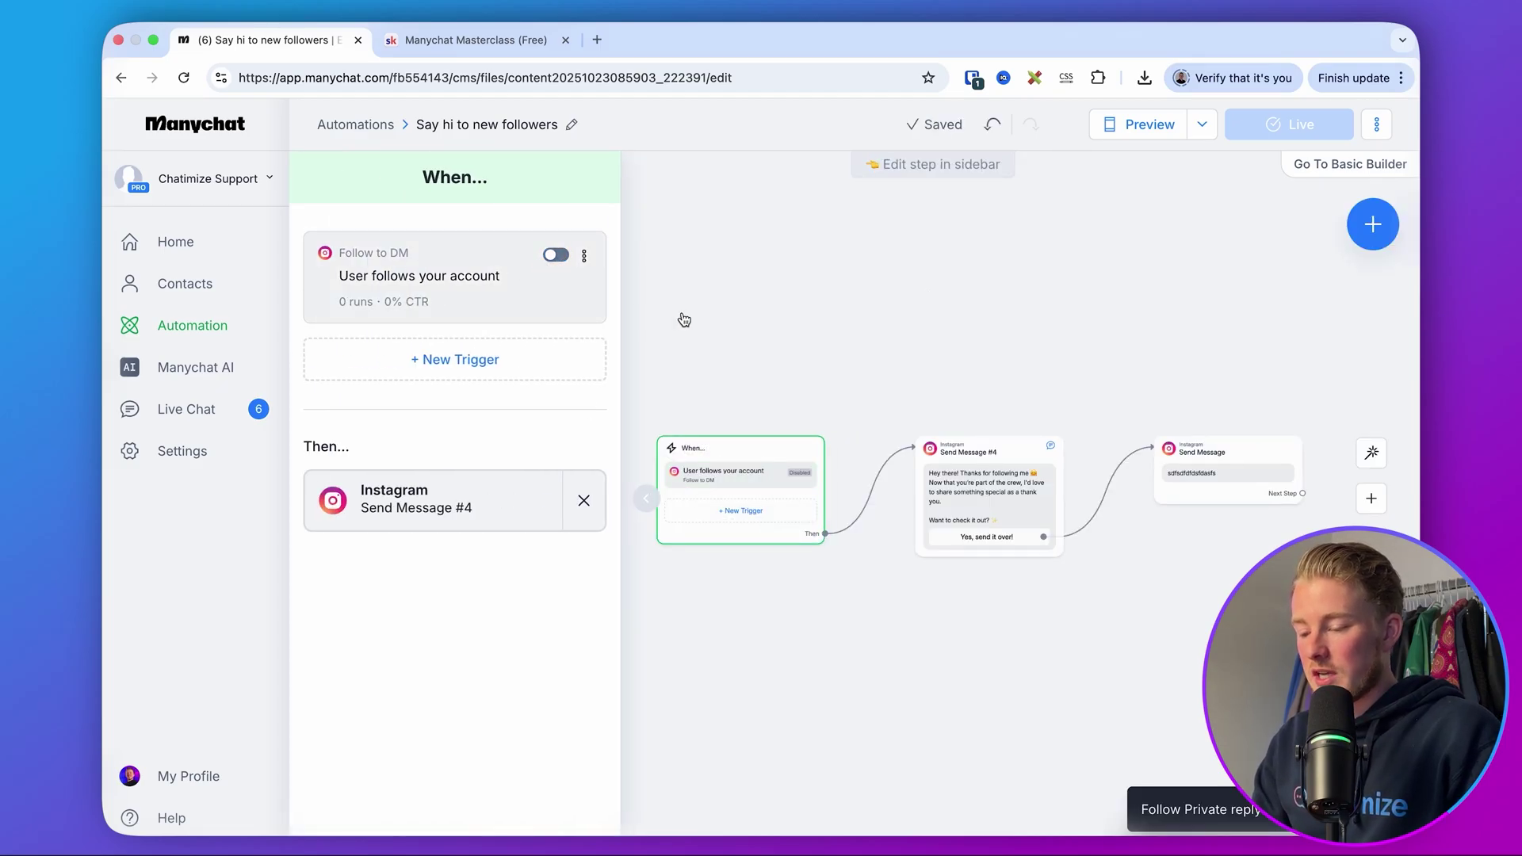
left_click(720, 299)
scroll(724, 272, "right", 5)
scroll(724, 272, "down", 2)
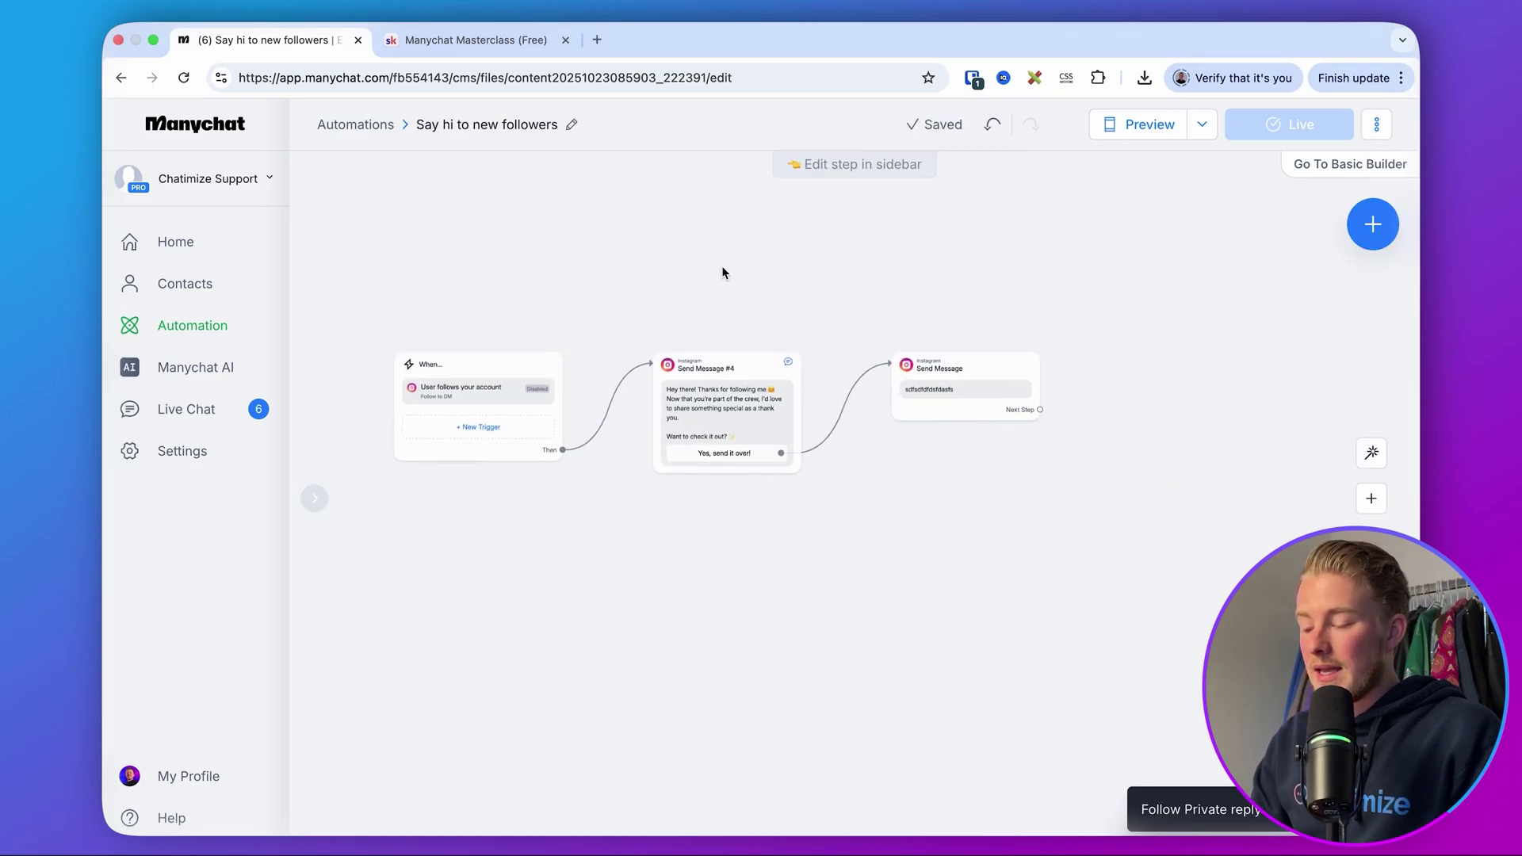
scroll(714, 429, "up", 3)
- In Send Message #4, remove the Yes, send it over! button and clear the old text
left_click(714, 428)
left_click(414, 437)
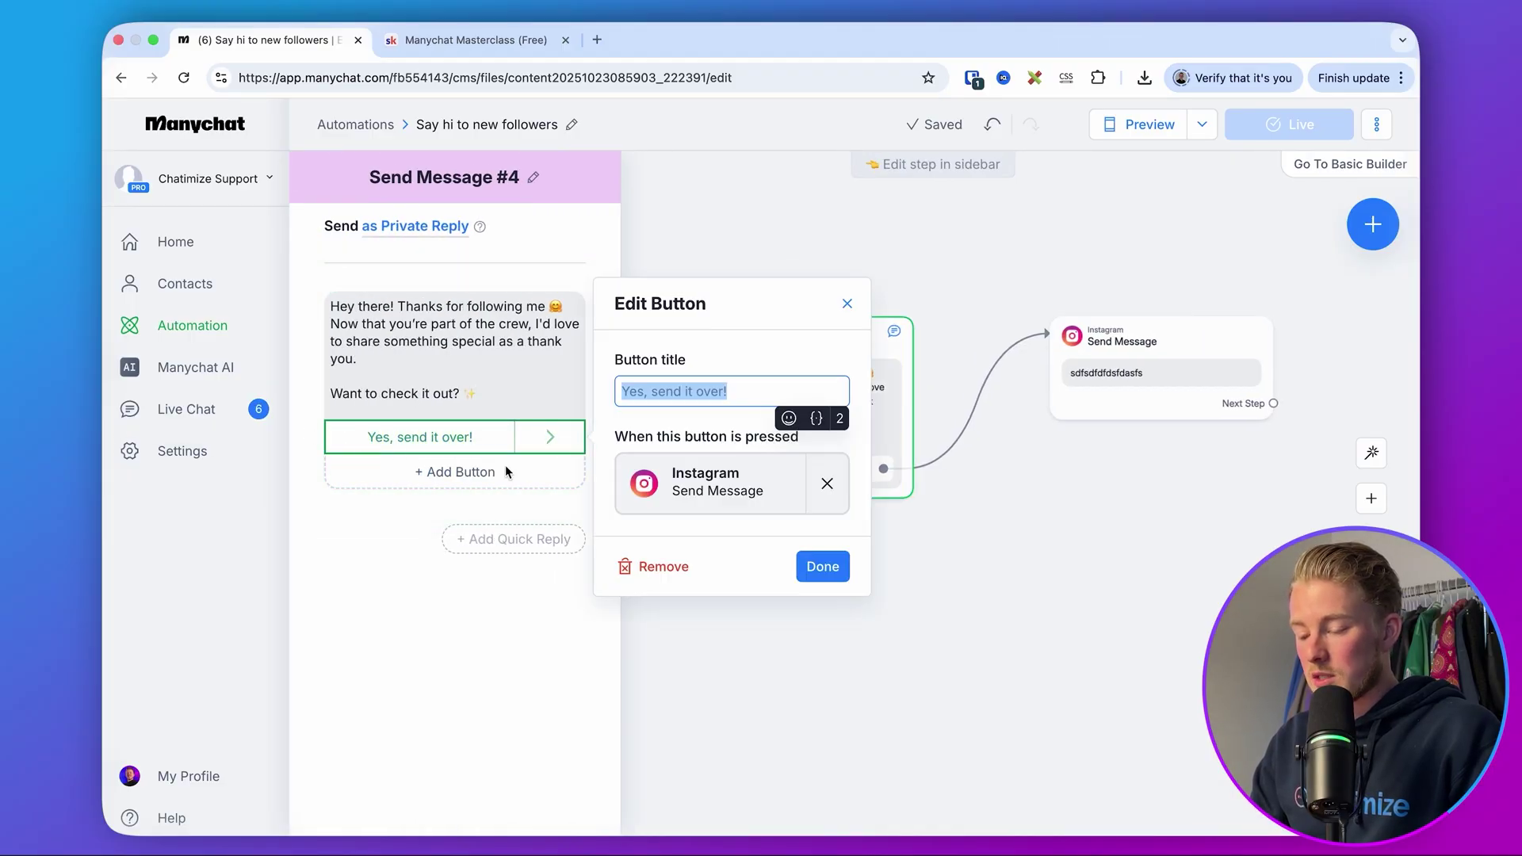
left_click(646, 566)
left_click(455, 349)
key("super+a")
key("BackSpace")
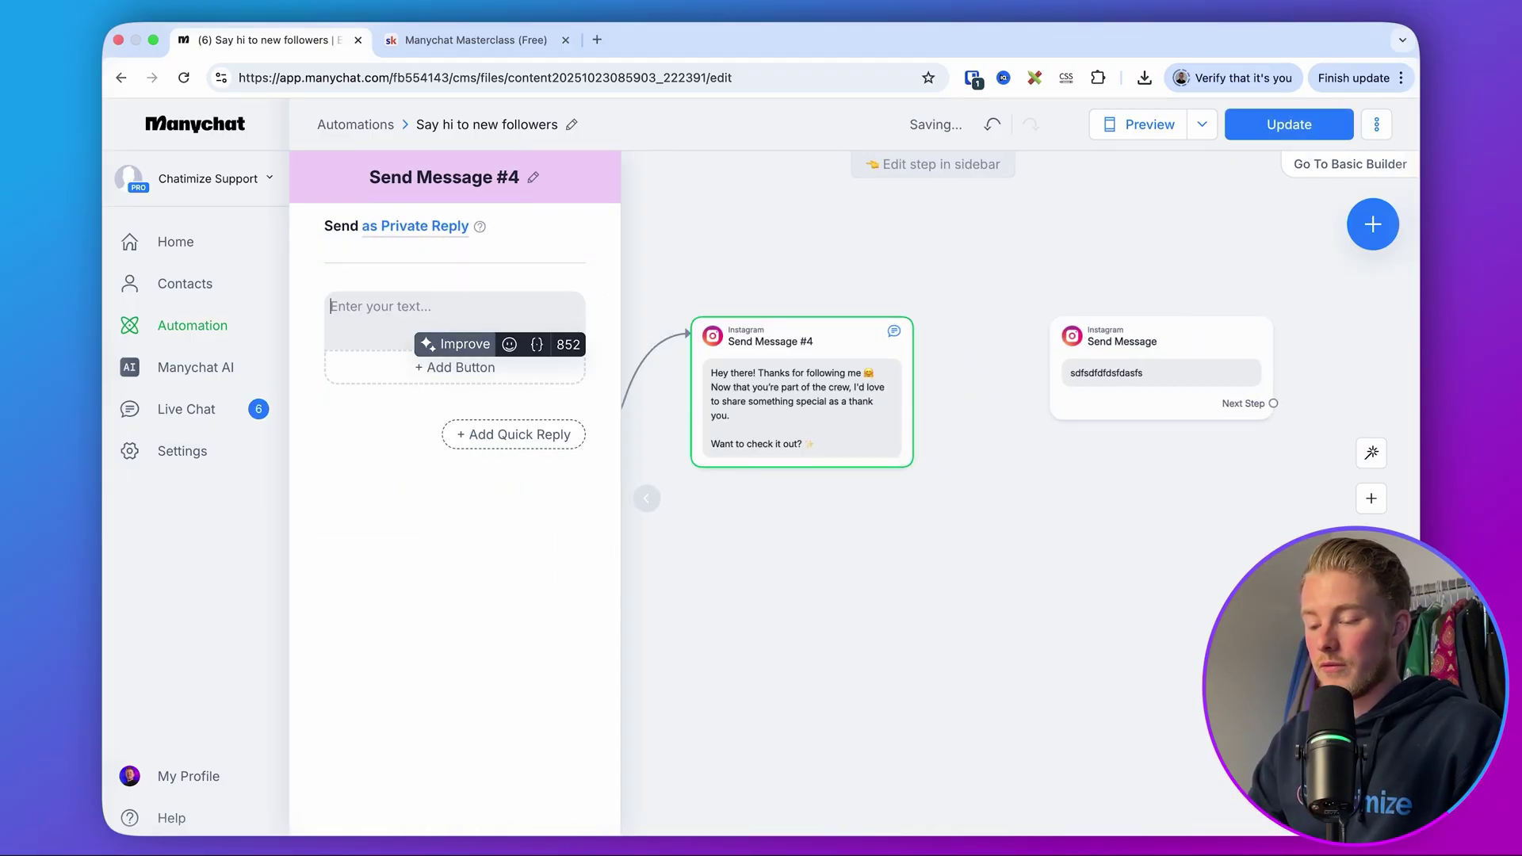
- Paste the thanks-for-the-follow message asking for the #1 fitness goal with numbered options
key("super+Tab")
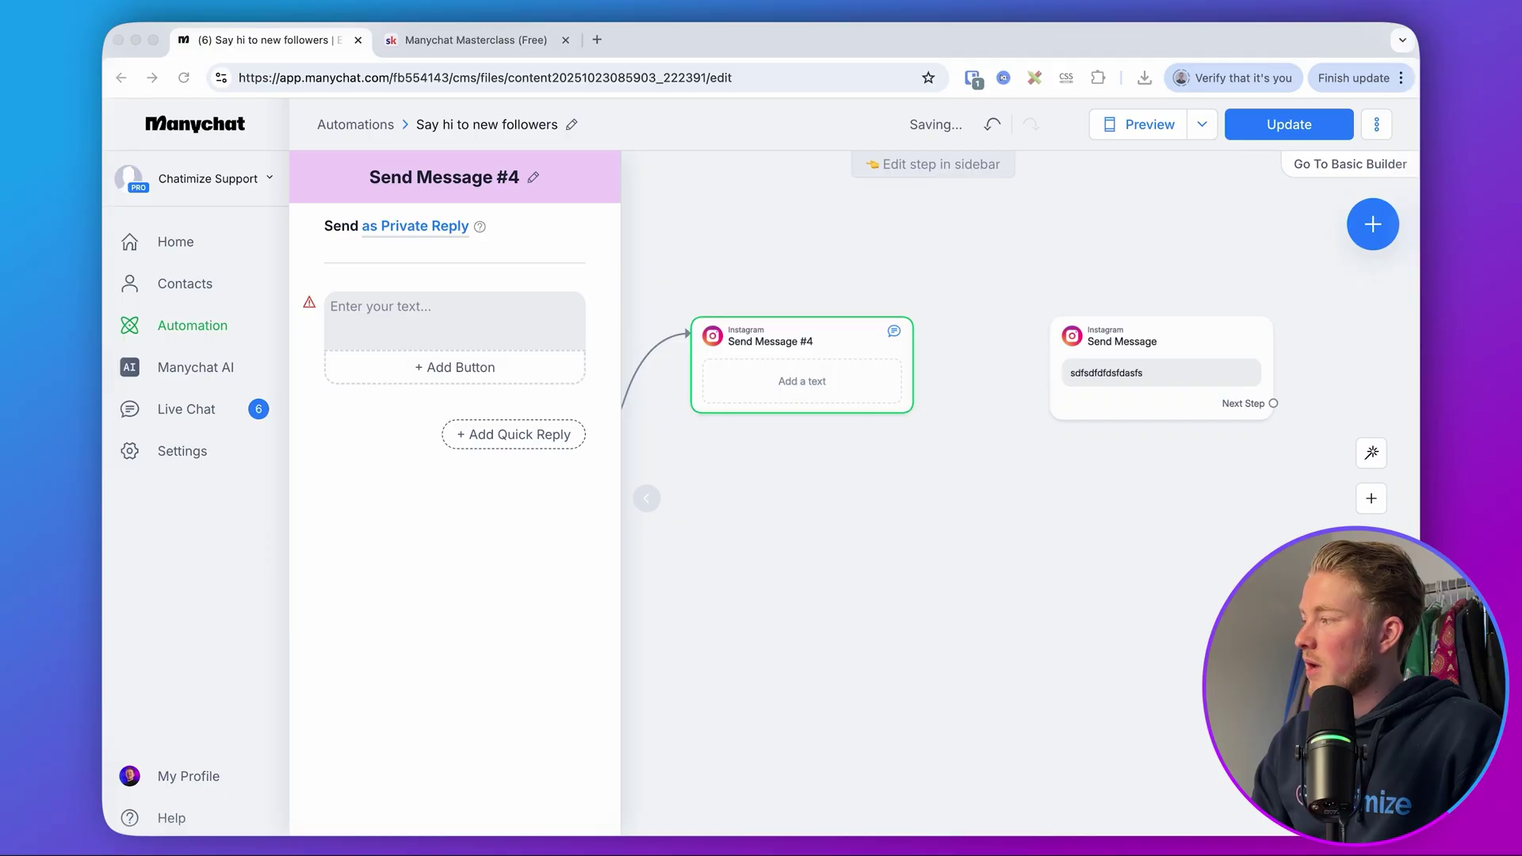
left_click(492, 295)
type("Hey, thanks for the follow!  I got a few free things that might help you!  Quick question: What's your #1 fitness goal right now? 1️⃣ Lose fat 2️⃣ Build muscle 3️⃣ Look more toned  Just click a button below or reply with a number 👇")
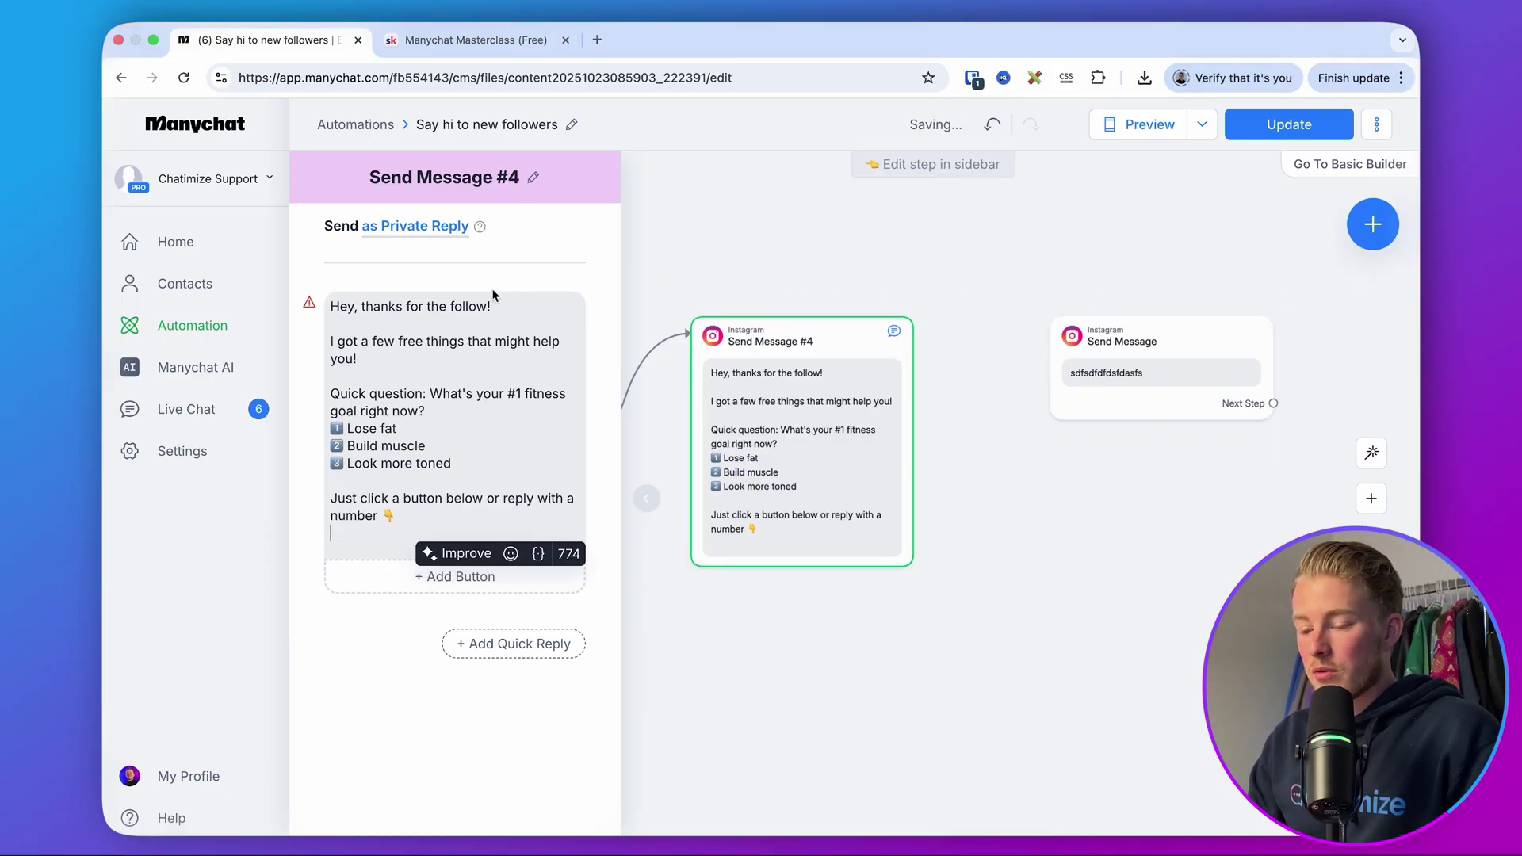
key("BackSpace")
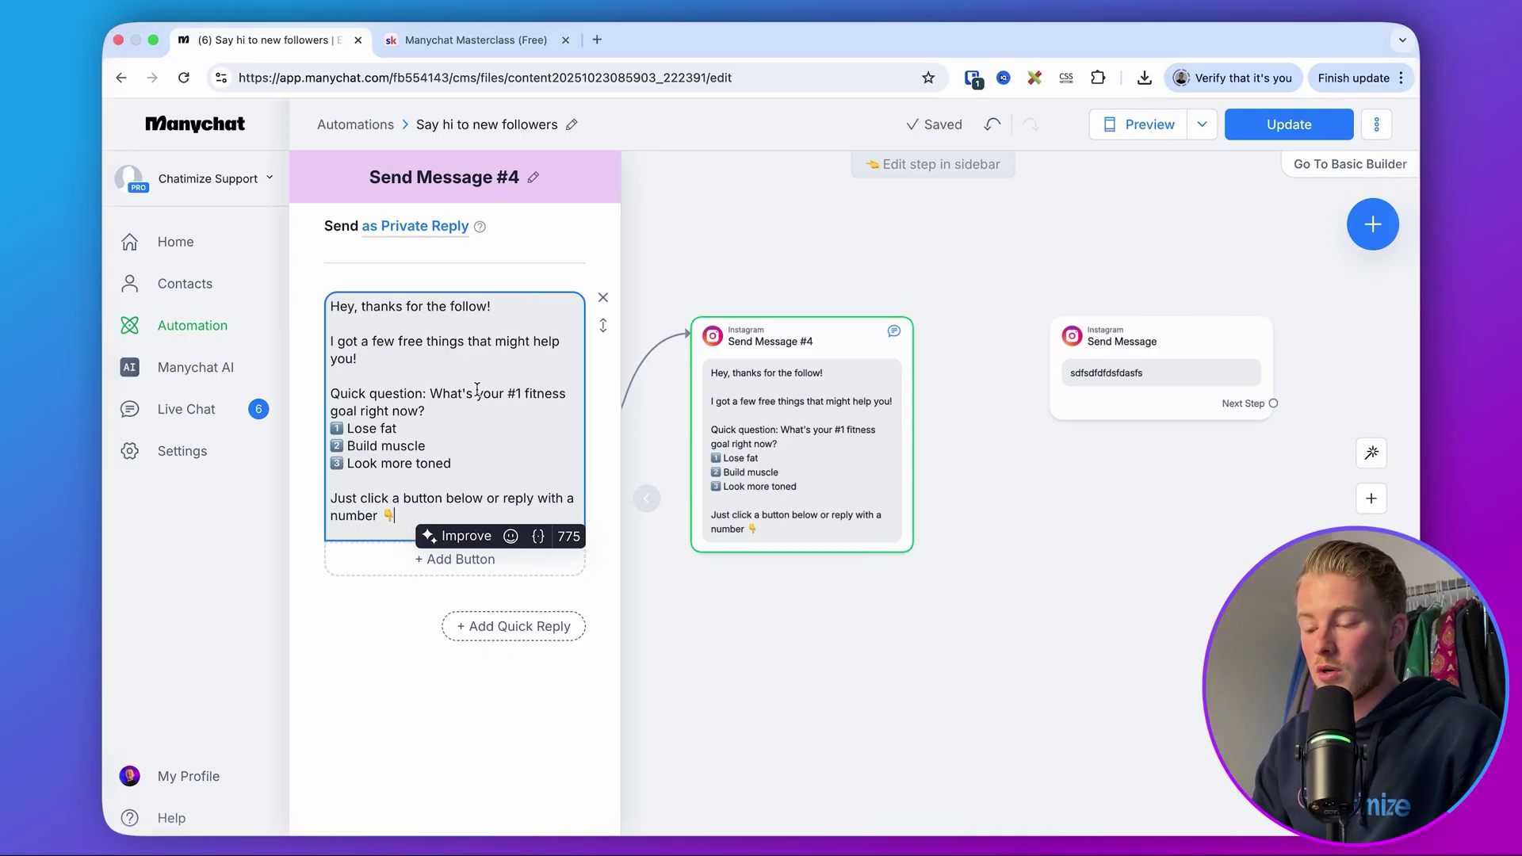
left_click_drag(361, 413, 489, 464)
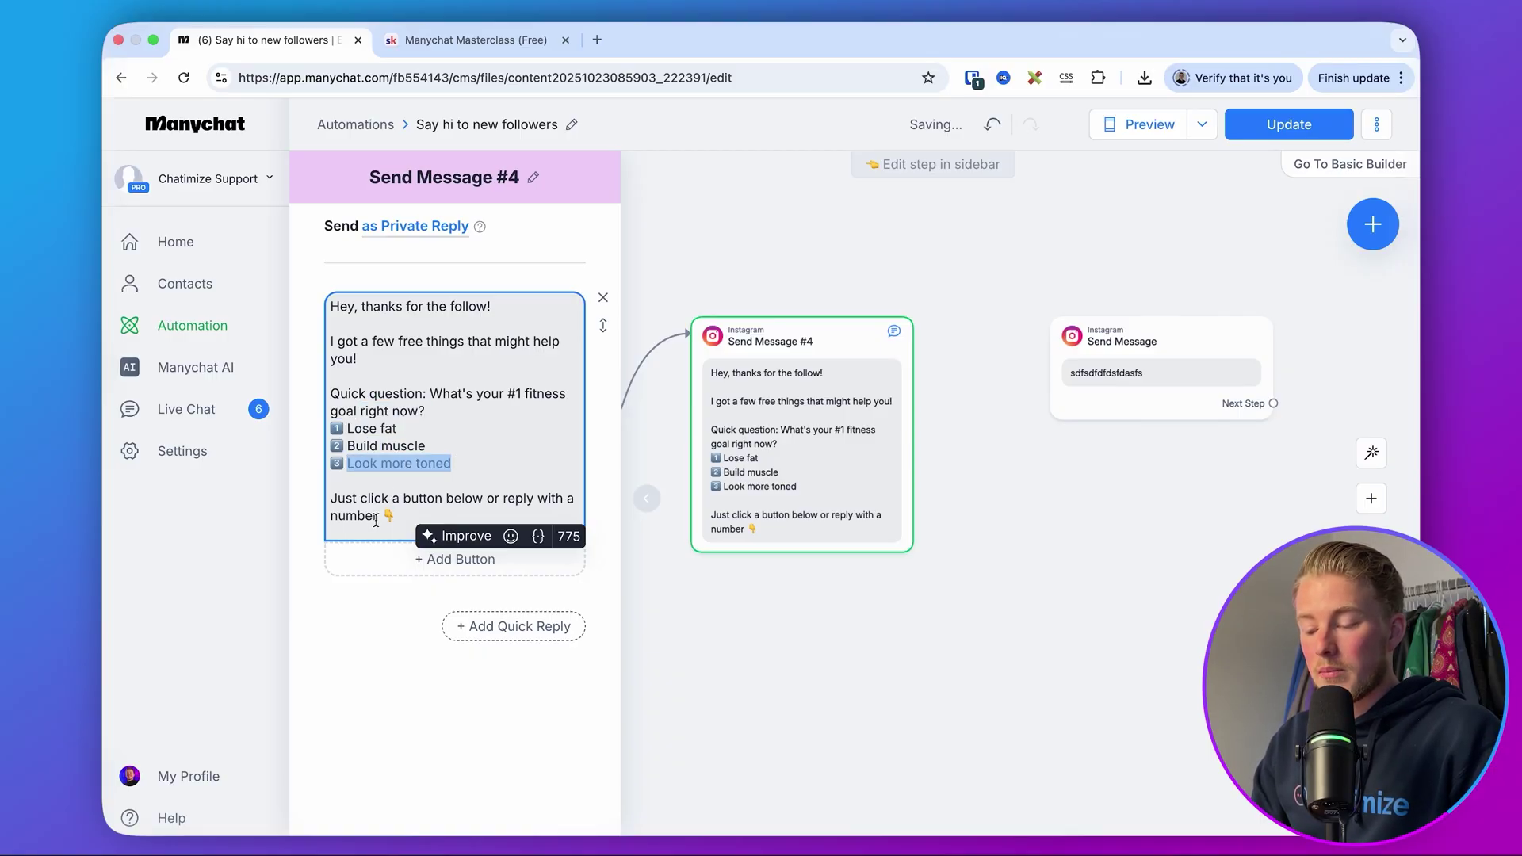
left_click(349, 645)
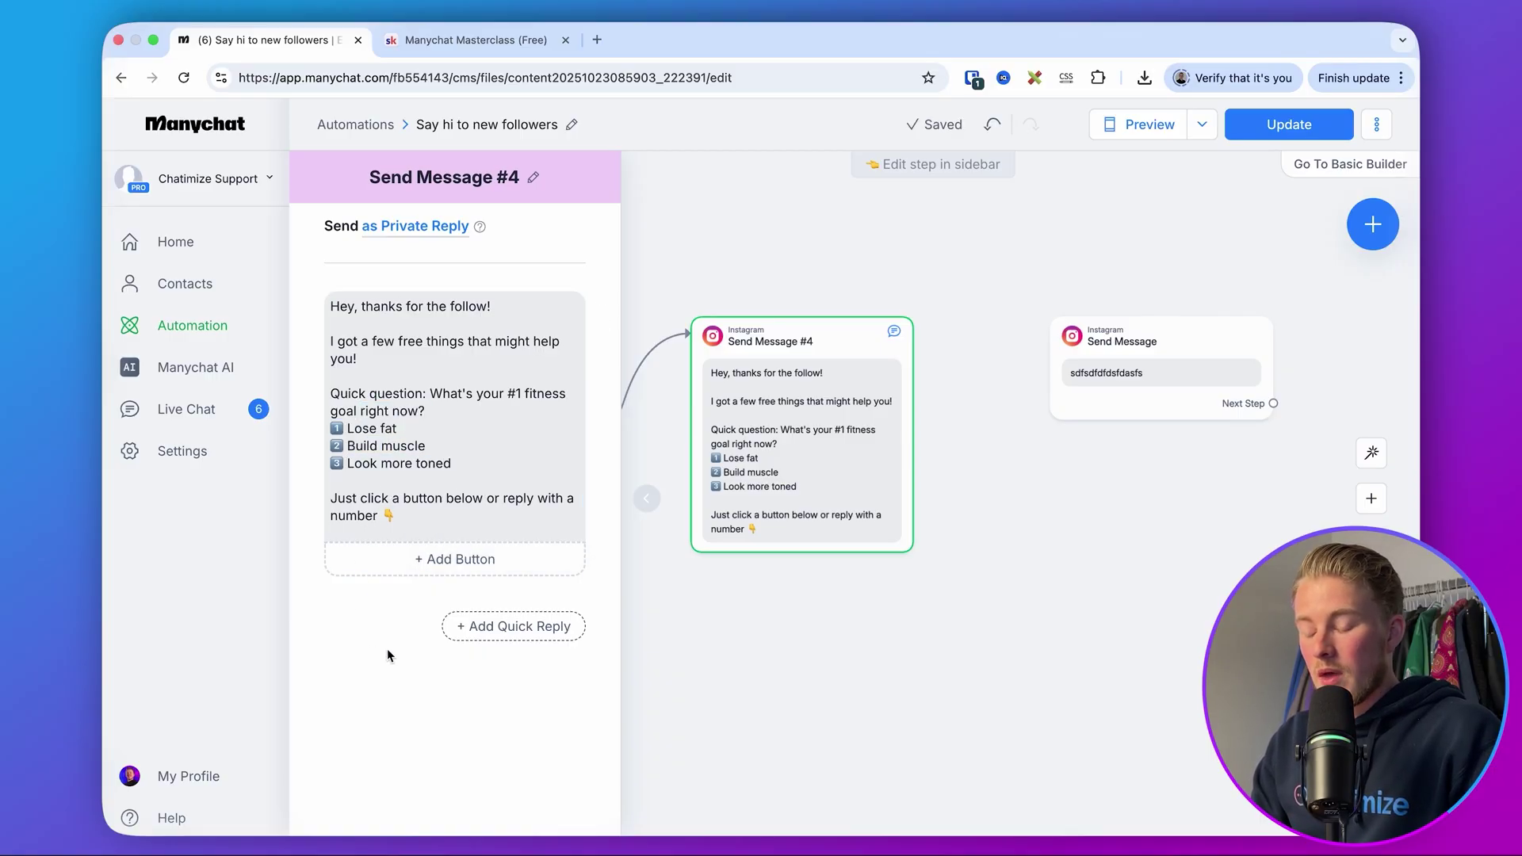
- Add quick replies 1, 2 and 3 to the fitness-goal message
left_click(528, 627)
type("1")
left_click(507, 664)
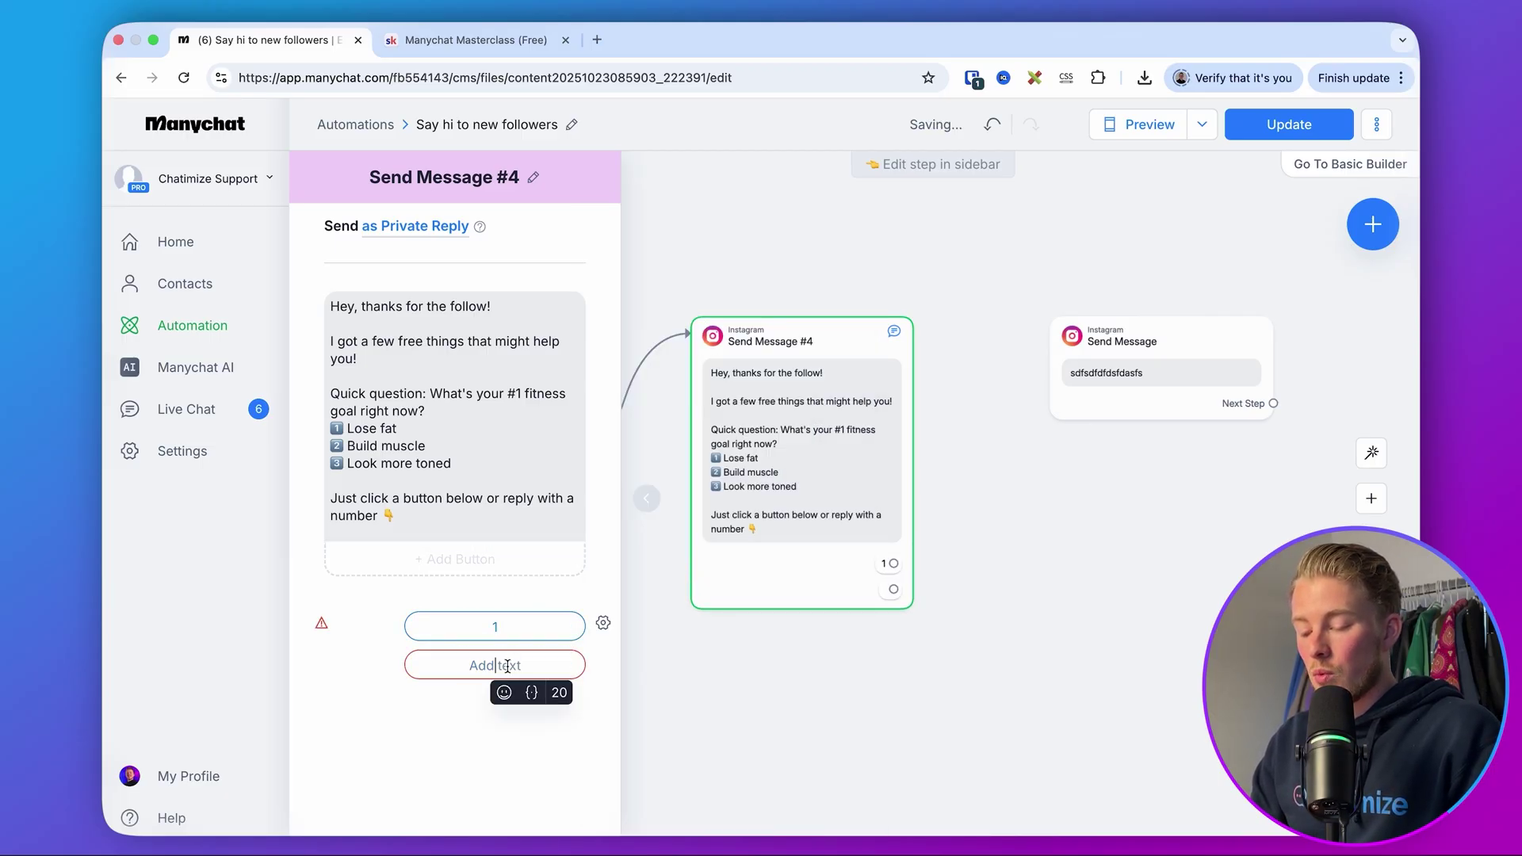
type("2")
left_click(456, 736)
left_click(509, 703)
type("3")
left_click(1051, 536)
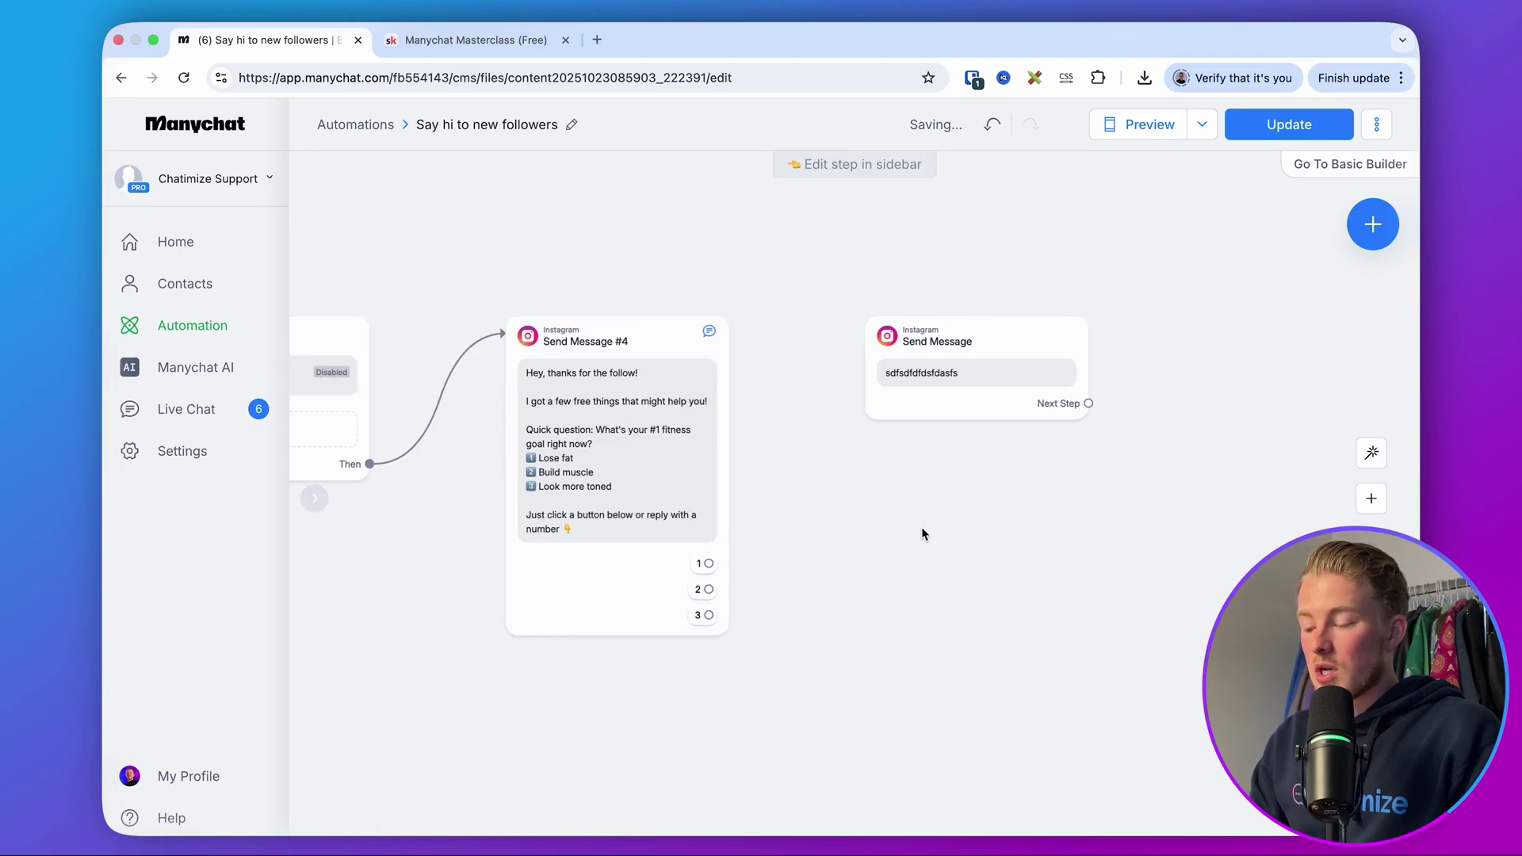
- Delete the old follow-up Send Message step
left_click(883, 381)
left_click(886, 269)
left_click(940, 211)
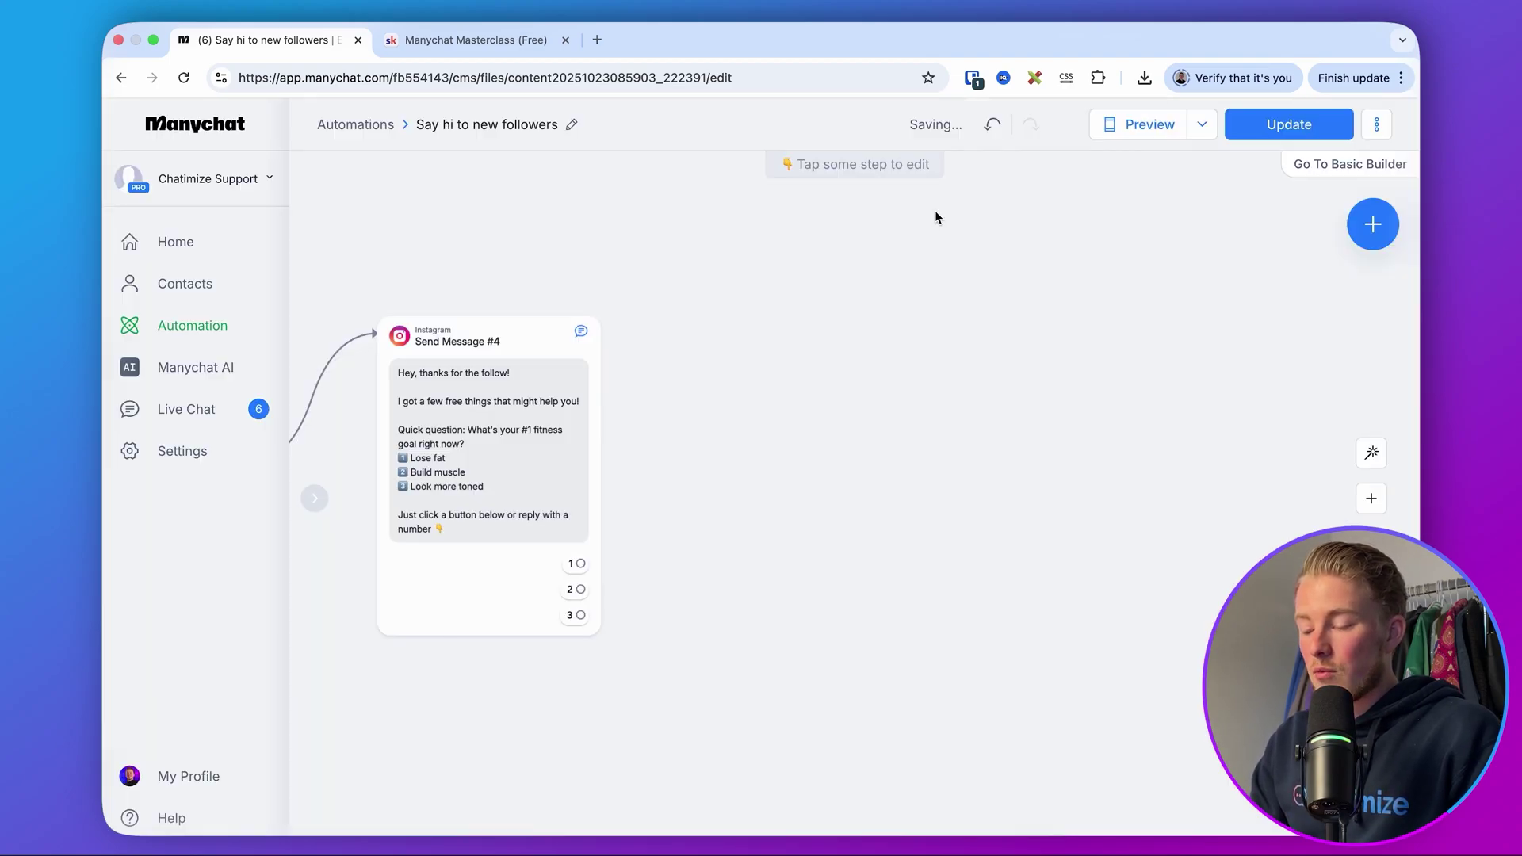
- Connect quick replies 1, 2 and 3 each to a new empty Instagram Send Message step
left_click_drag(578, 563, 775, 344)
left_click(816, 337)
left_click(744, 544)
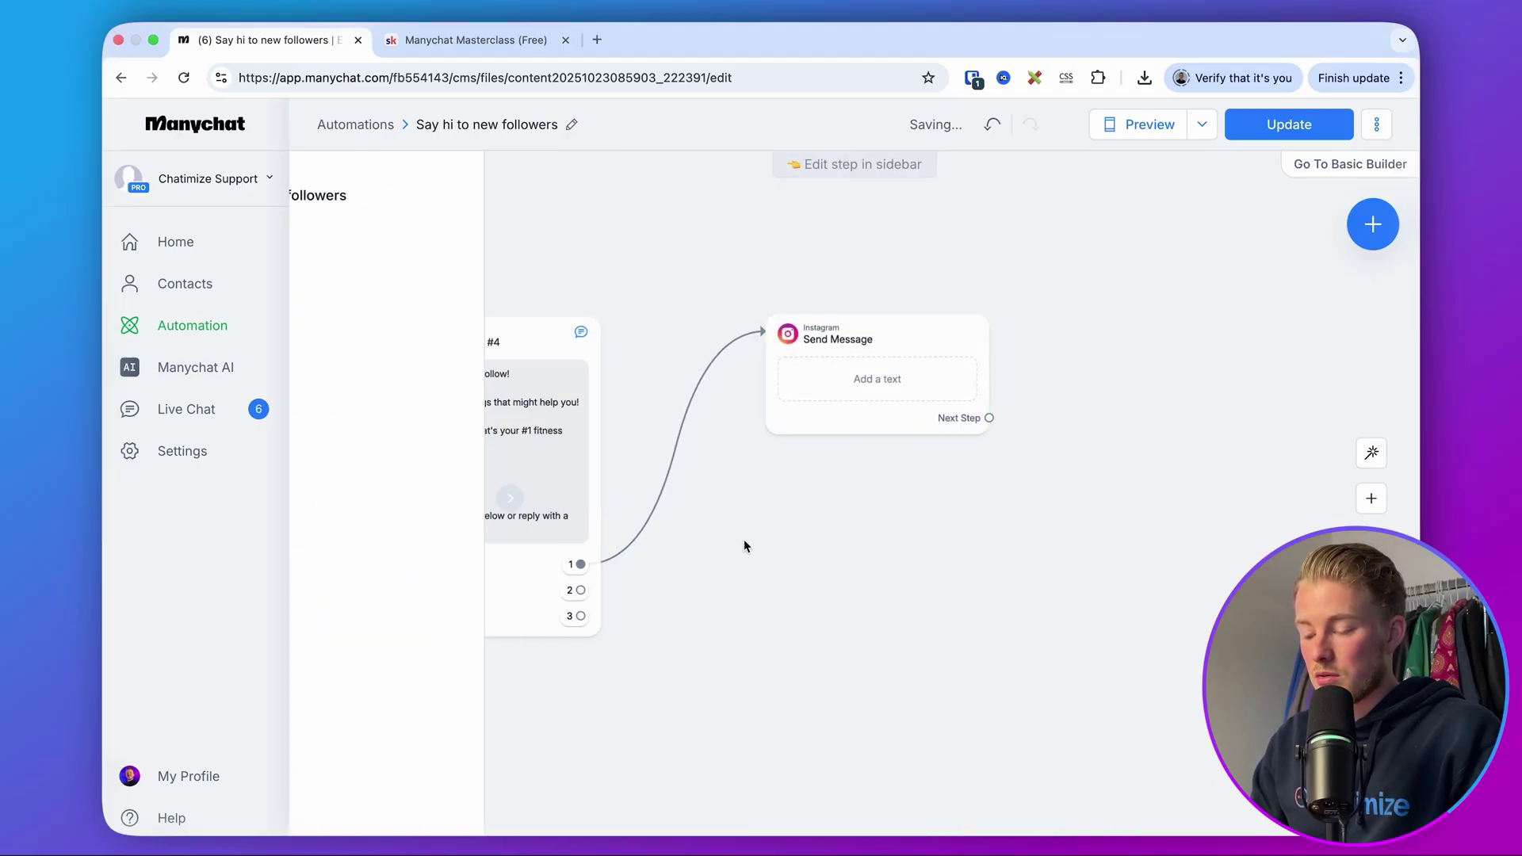
left_click_drag(581, 590, 761, 549)
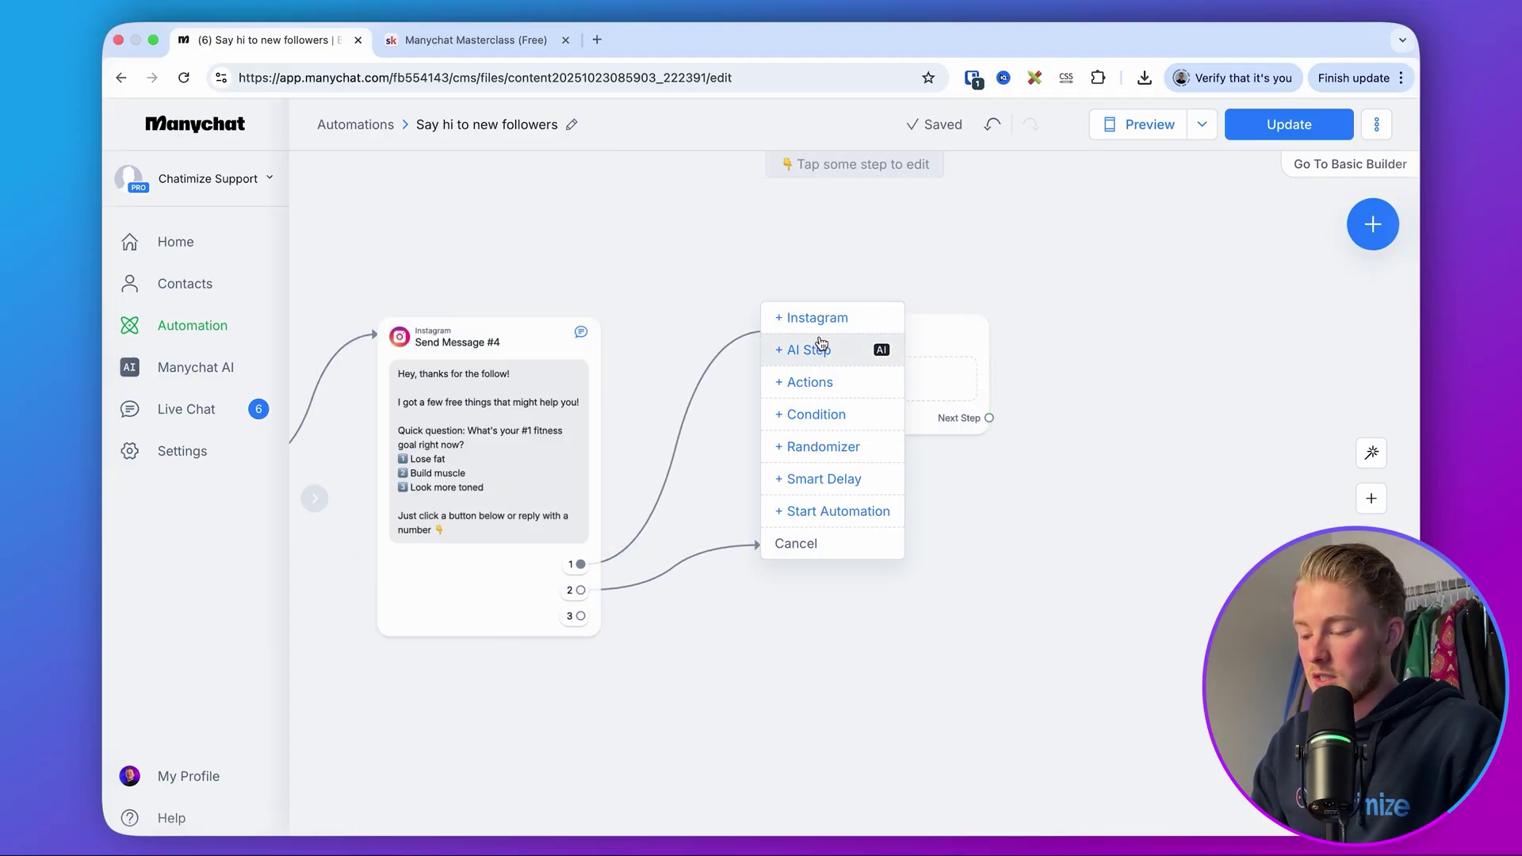
left_click(816, 318)
left_click(853, 574)
scroll(672, 363, "down", 5)
left_click_drag(580, 365, 793, 393)
left_click(849, 397)
left_click(883, 350)
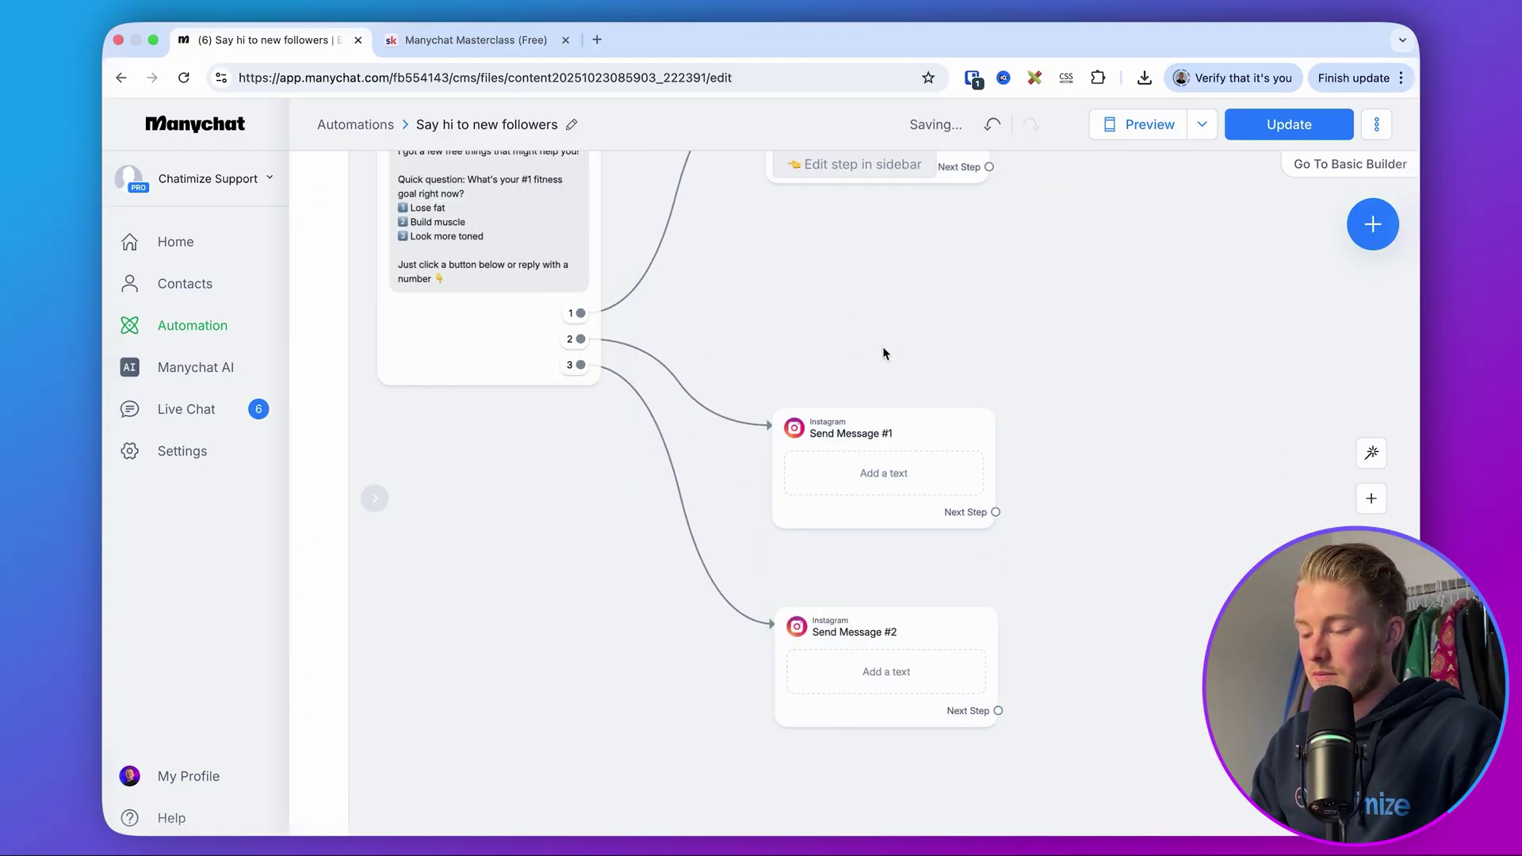
scroll(883, 374, "up", 3)
scroll(1030, 428, "up", 5)
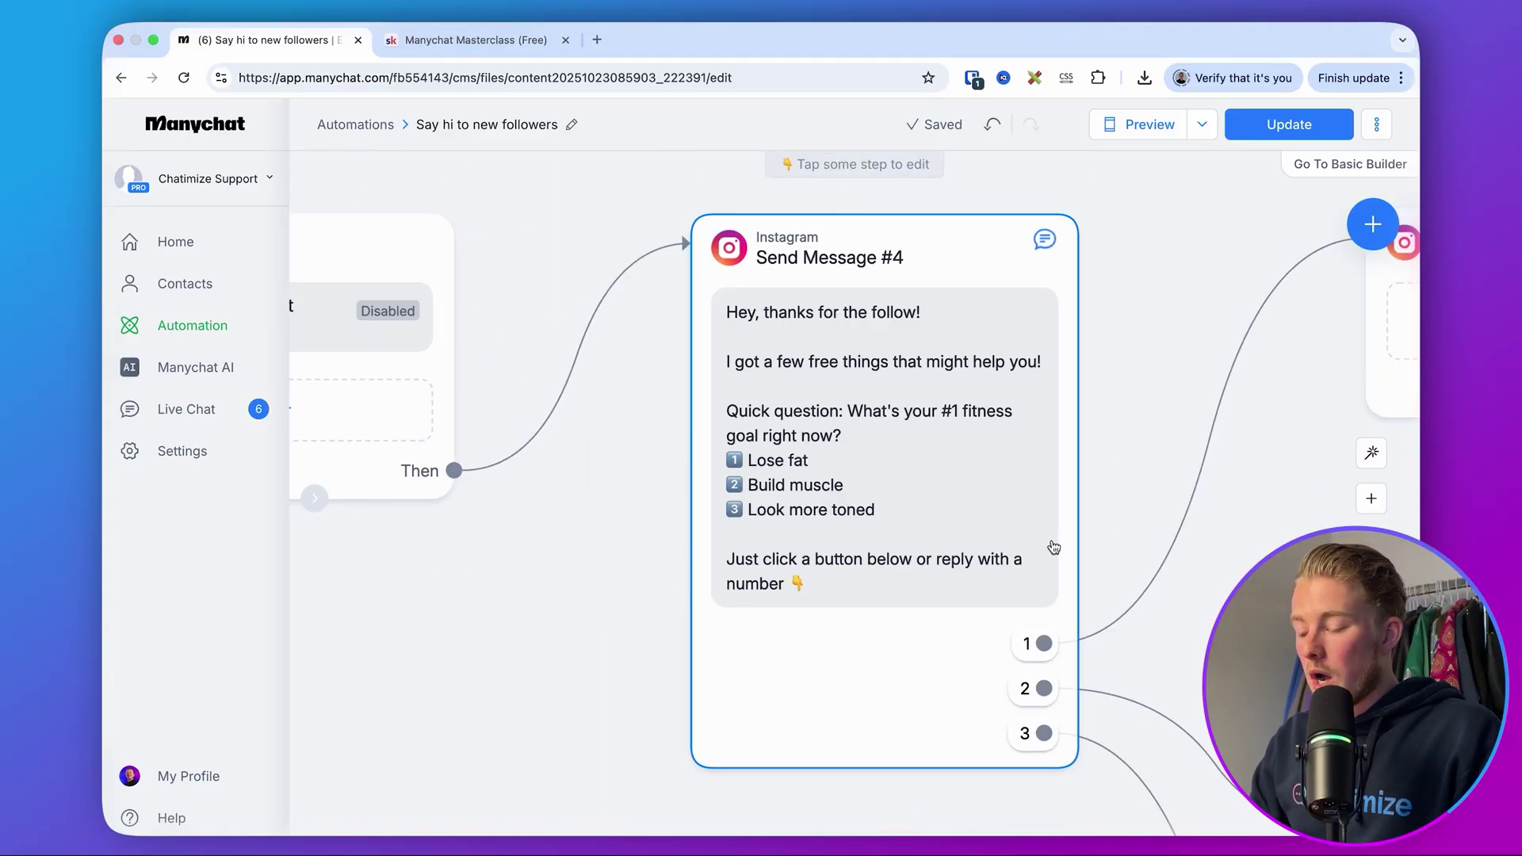
- Reopen Send Message #4, inspect quick reply 1's settings, then close the editor
left_click(985, 520)
left_click(305, 634)
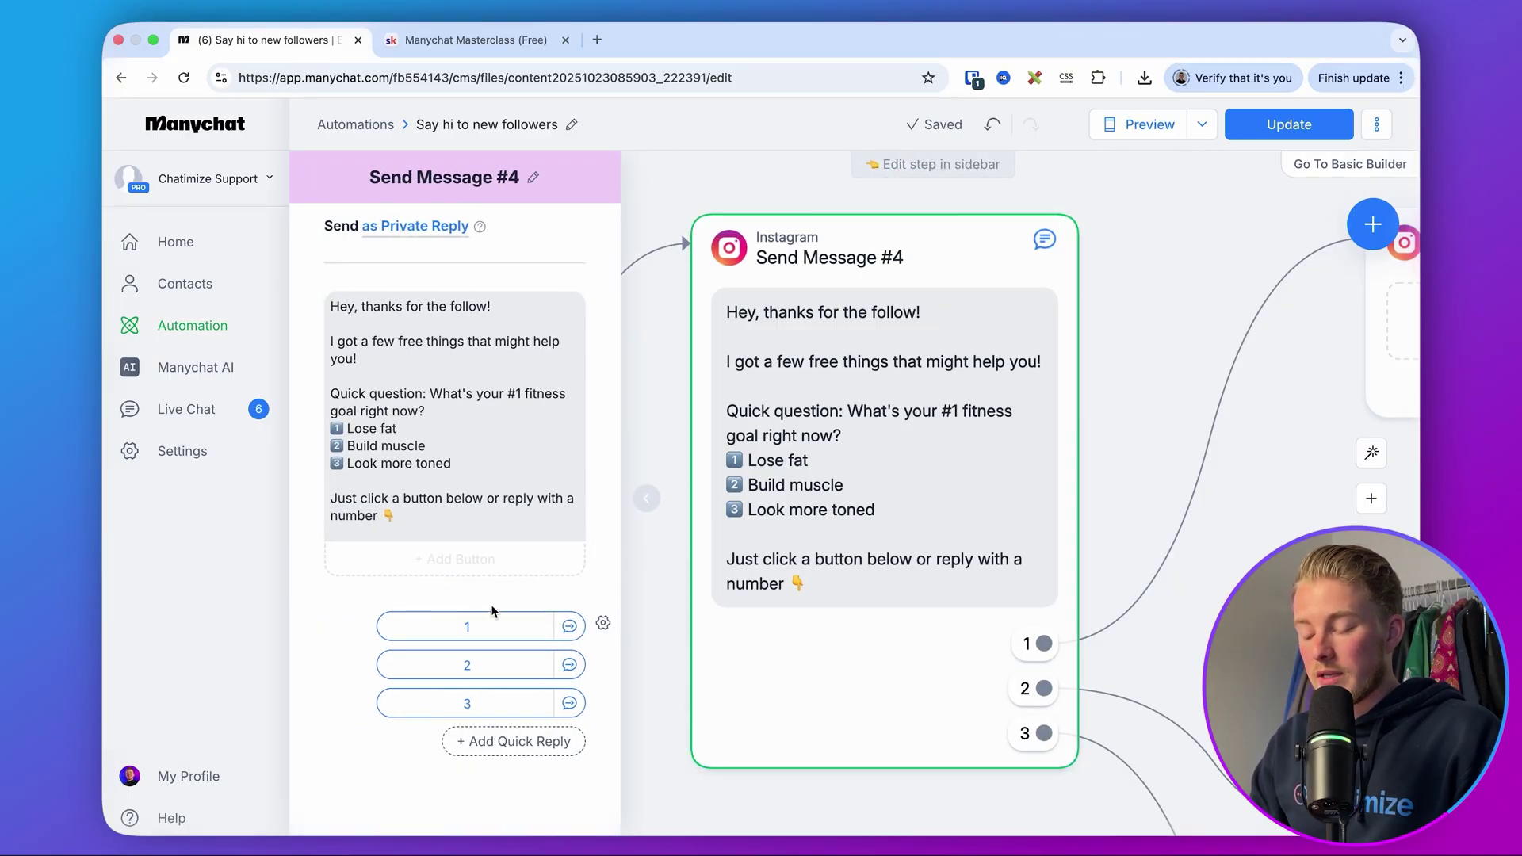
left_click(449, 627)
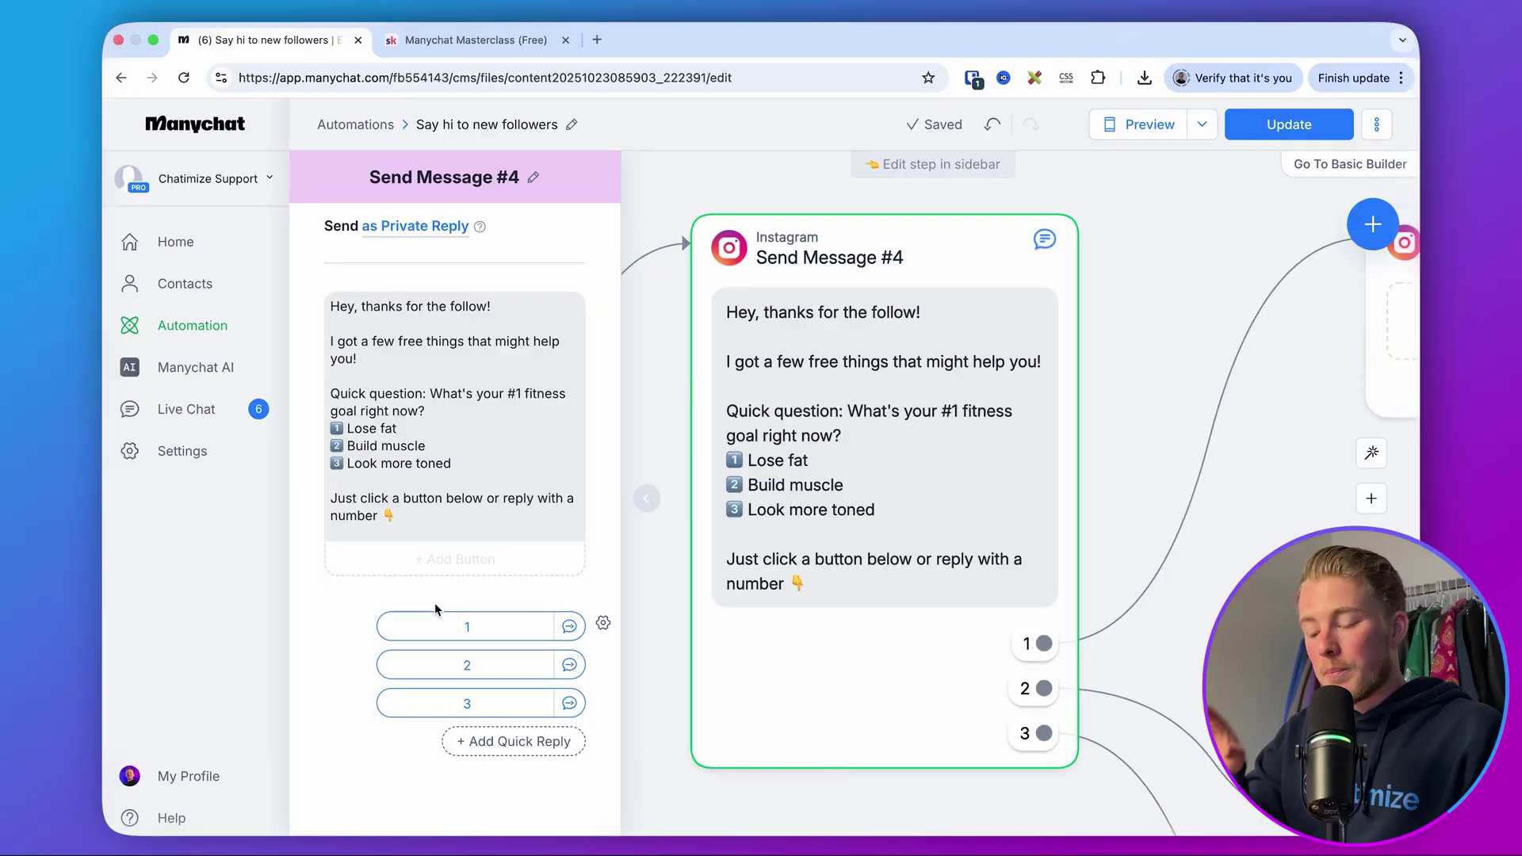
left_click(452, 626)
left_click(489, 600)
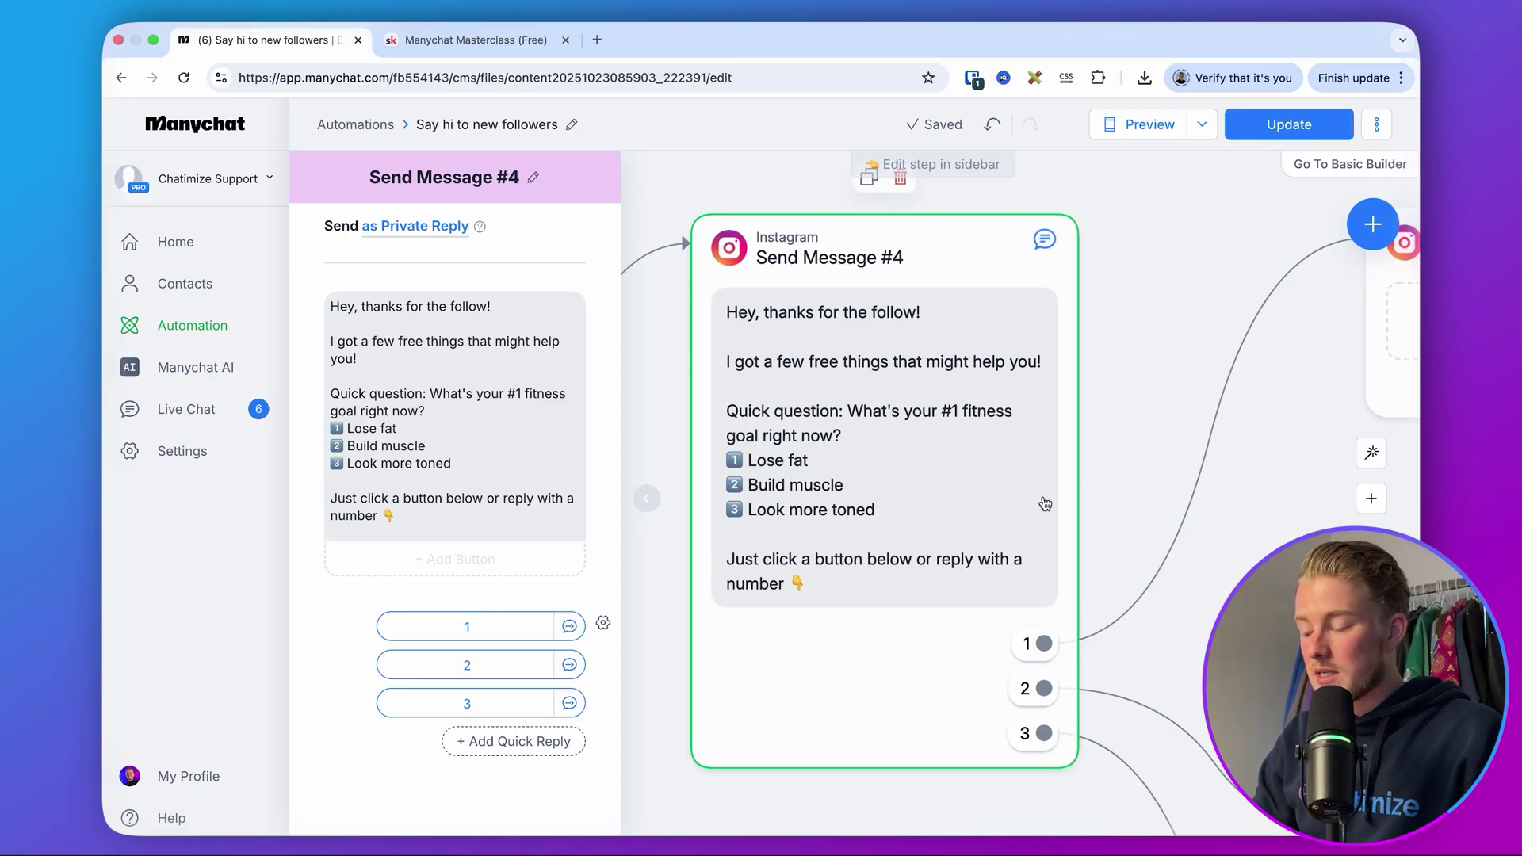
left_click(1177, 519)
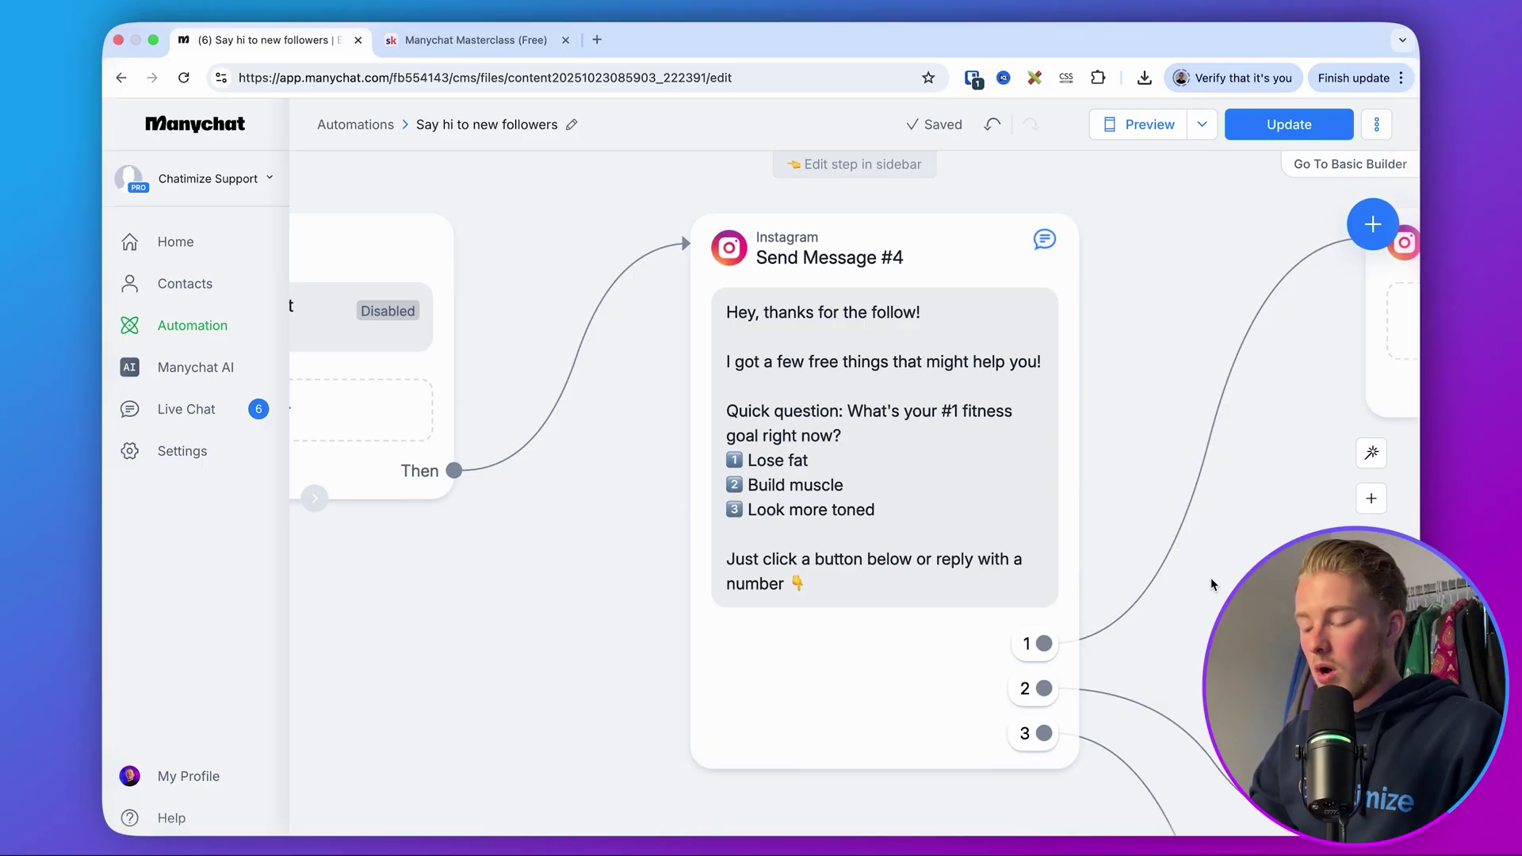
scroll(967, 547, "down", 5)
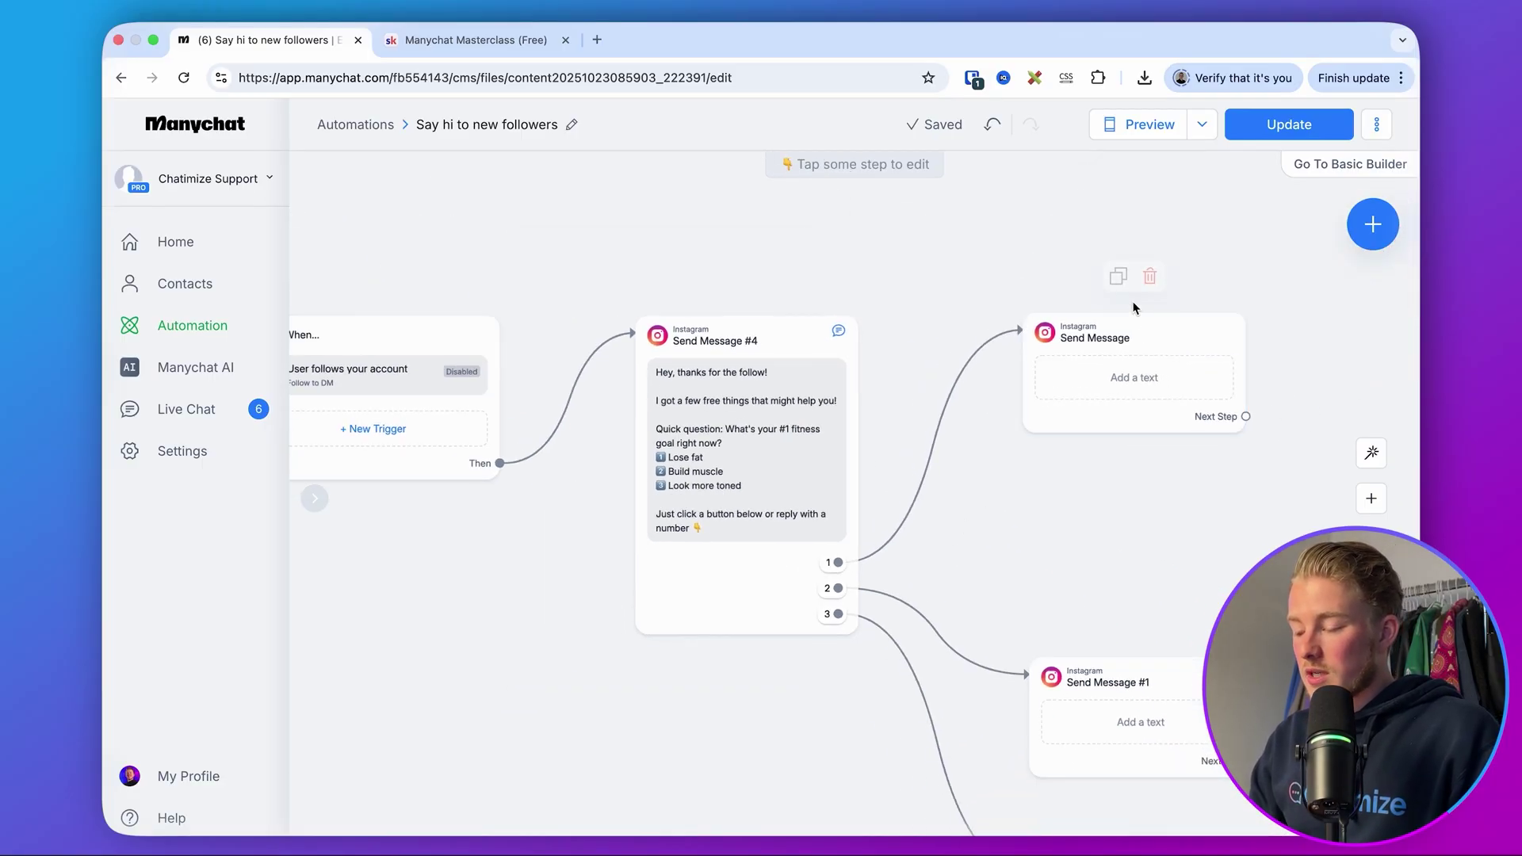
scroll(705, 522, "up", 5)
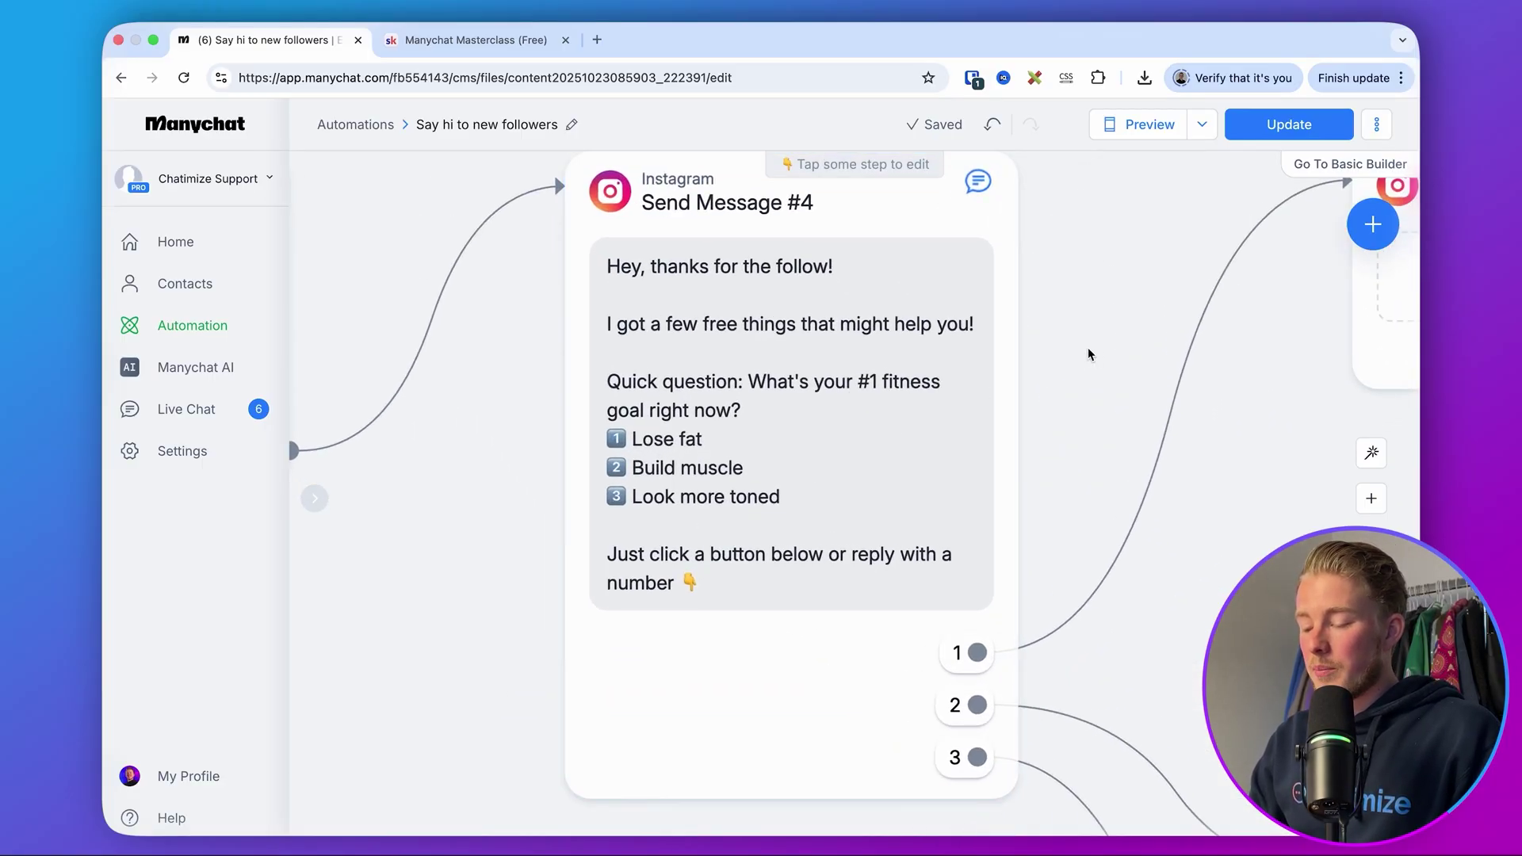
scroll(602, 460, "right", 2)
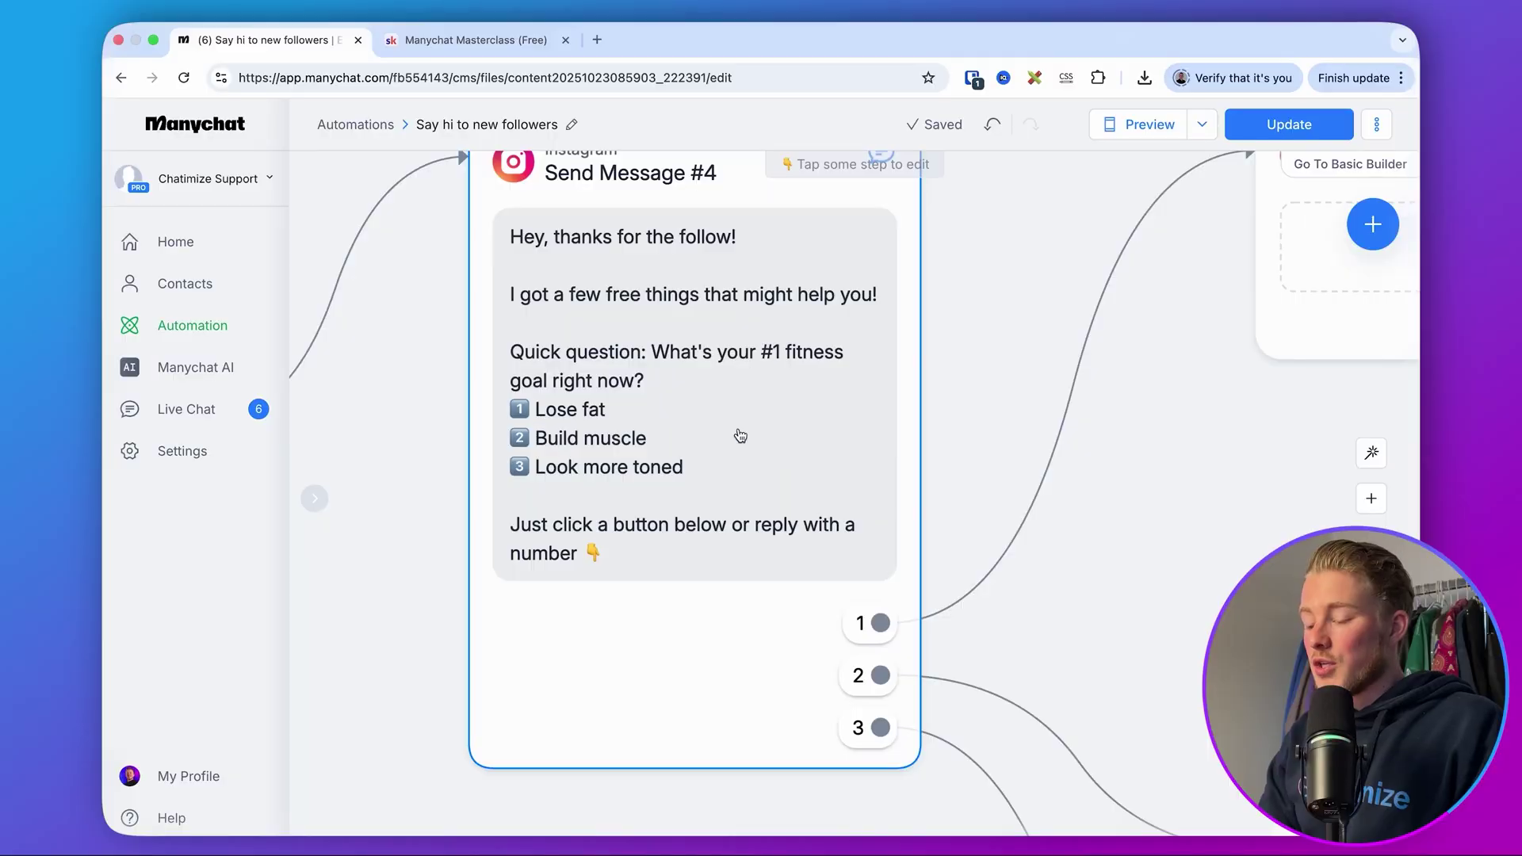
scroll(891, 538, "right", 5)
scroll(891, 537, "down", 3)
scroll(936, 444, "right", 2)
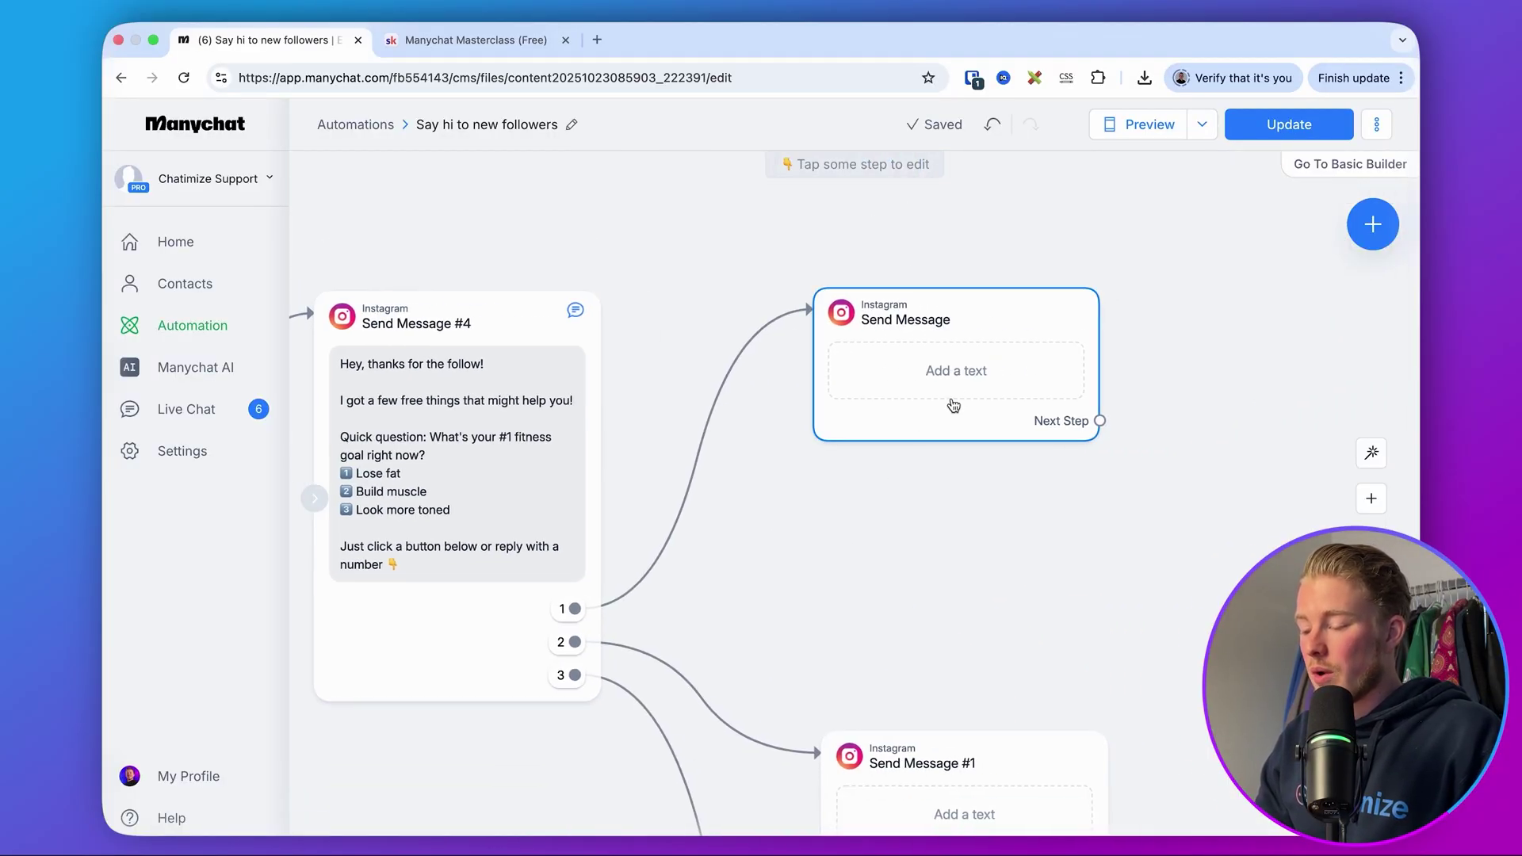
- Paste the lose-fat ebook text into the reply-1 message, then add a 3-second Delay and a Data Collection block
left_click(954, 406)
left_click(419, 346)
type("Awesome! I’ve got a free 5-step ebook that breaks down exactly how to lose fat the smart way.  Just two simple steps to get you access!")
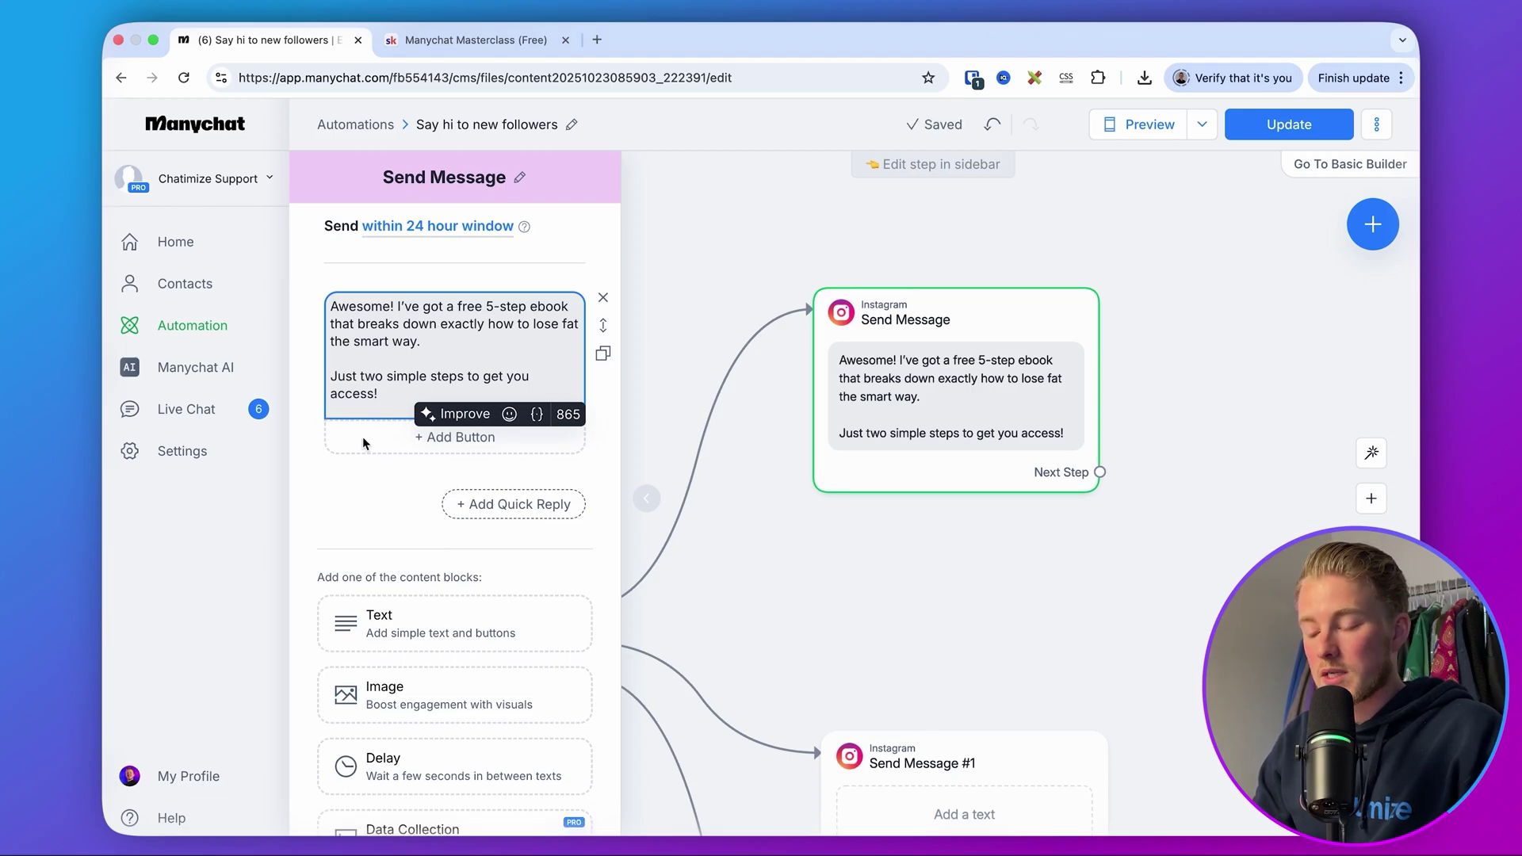
scroll(389, 516, "down", 3)
left_click(389, 613)
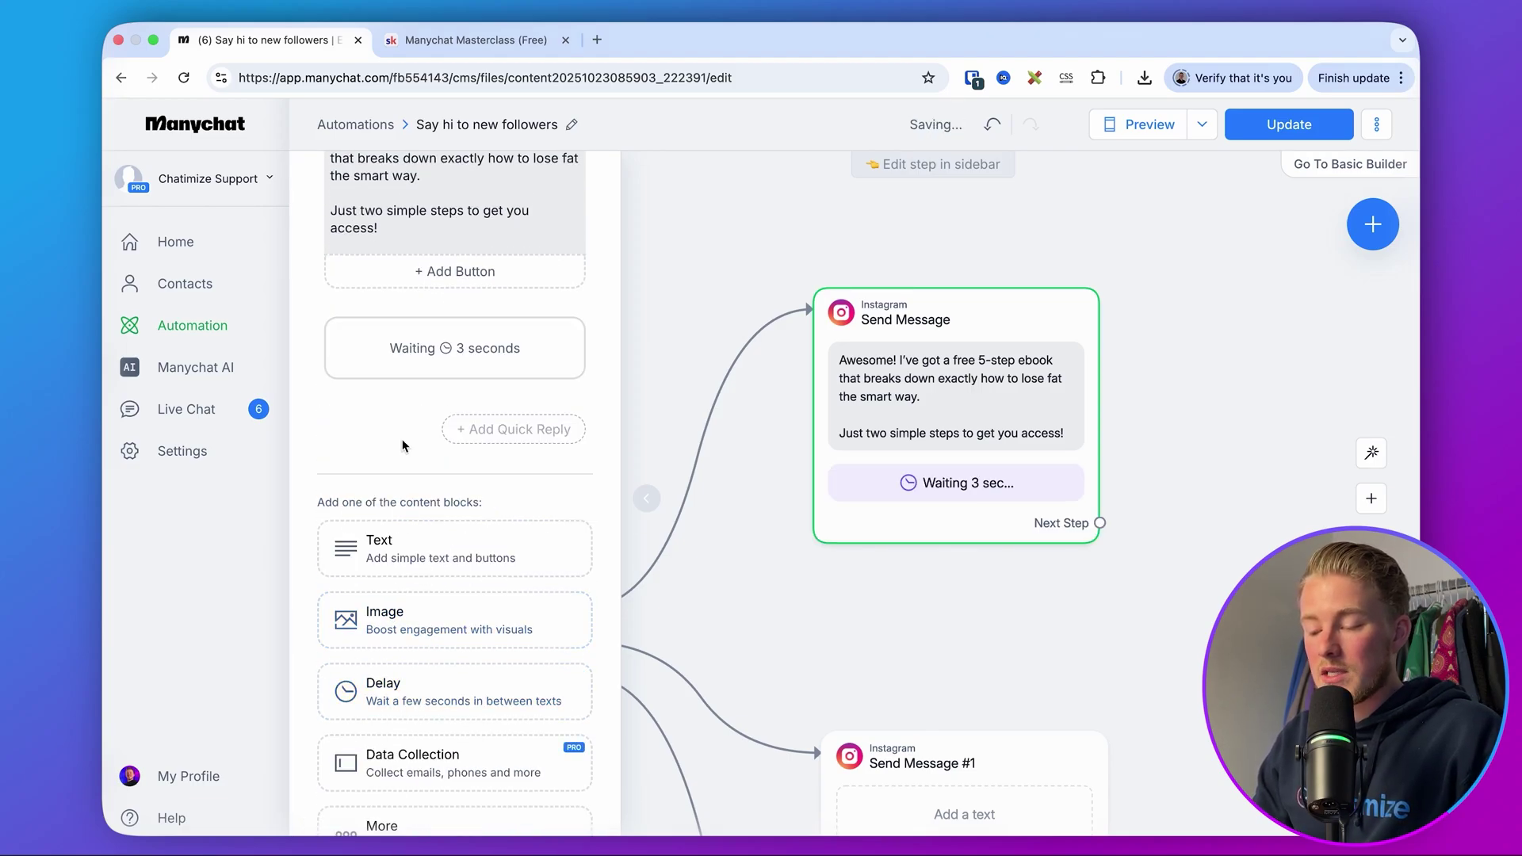
scroll(380, 440, "down", 2)
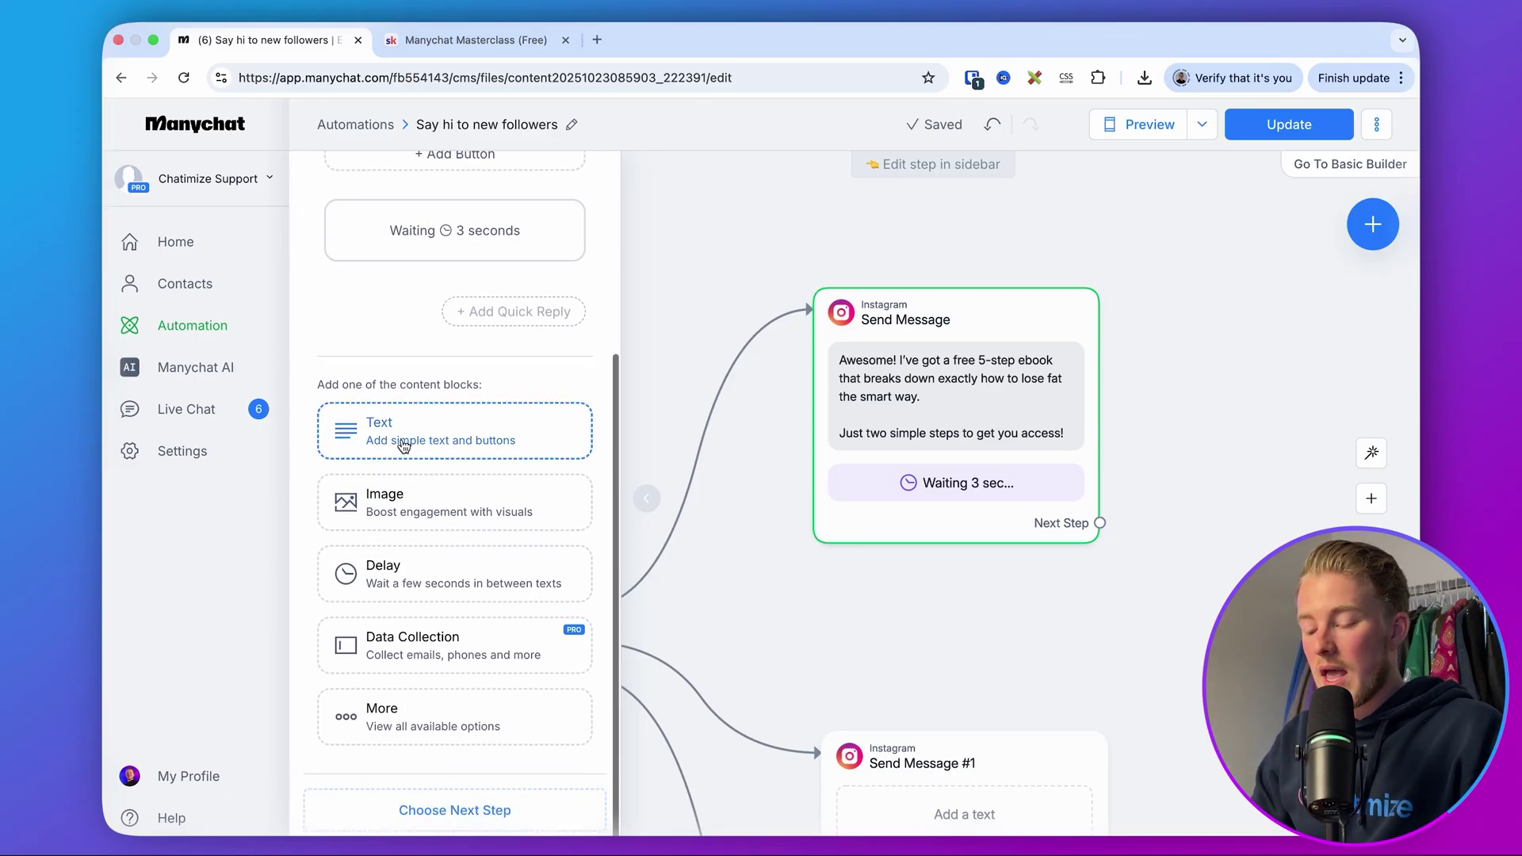
left_click(389, 658)
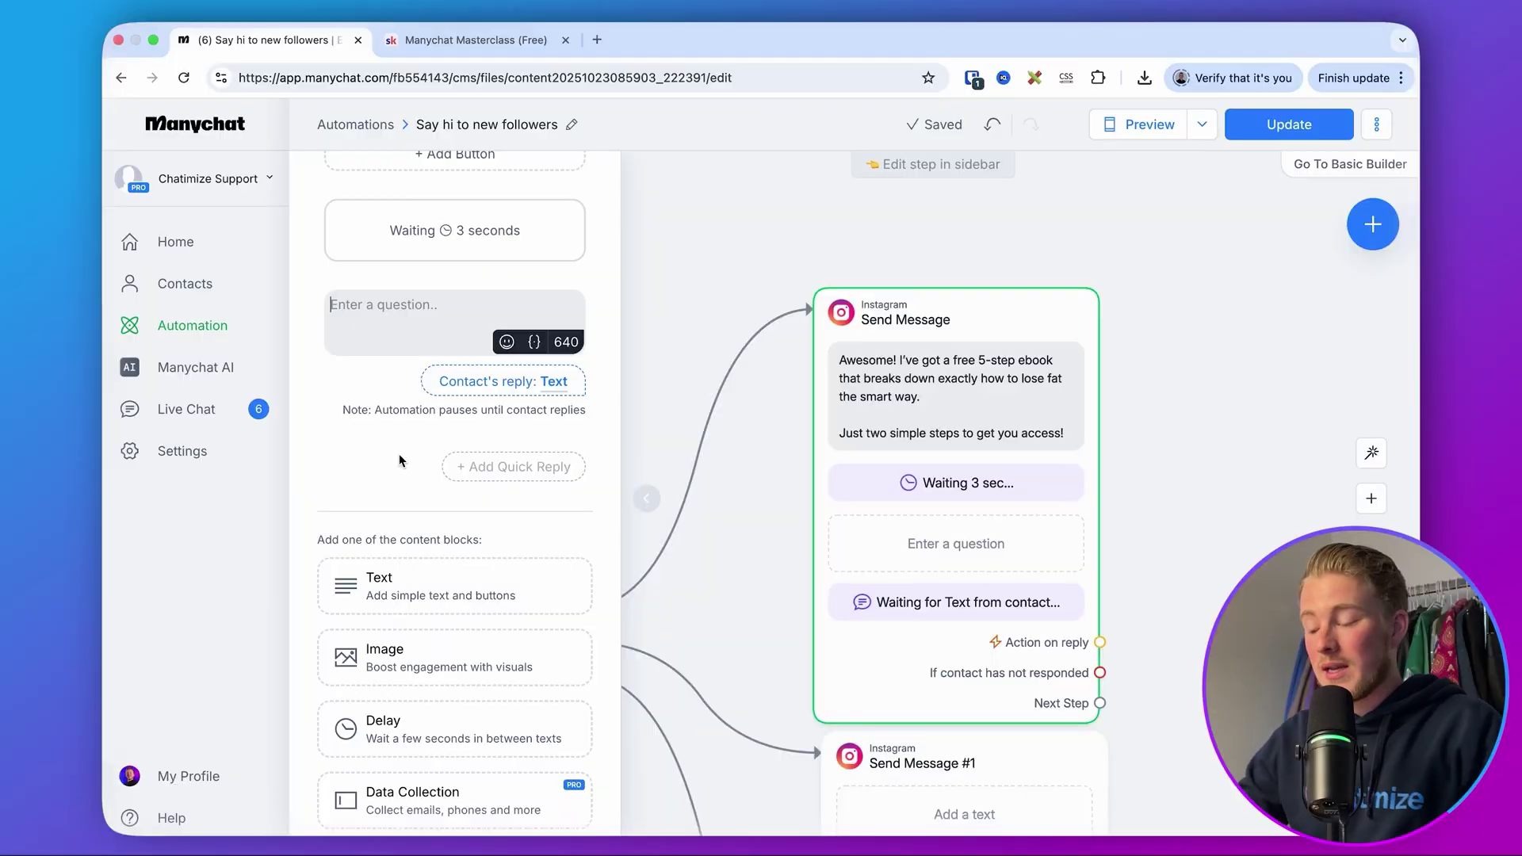
- Paste the first-name question into the empty Data Collection block
left_click(1150, 337)
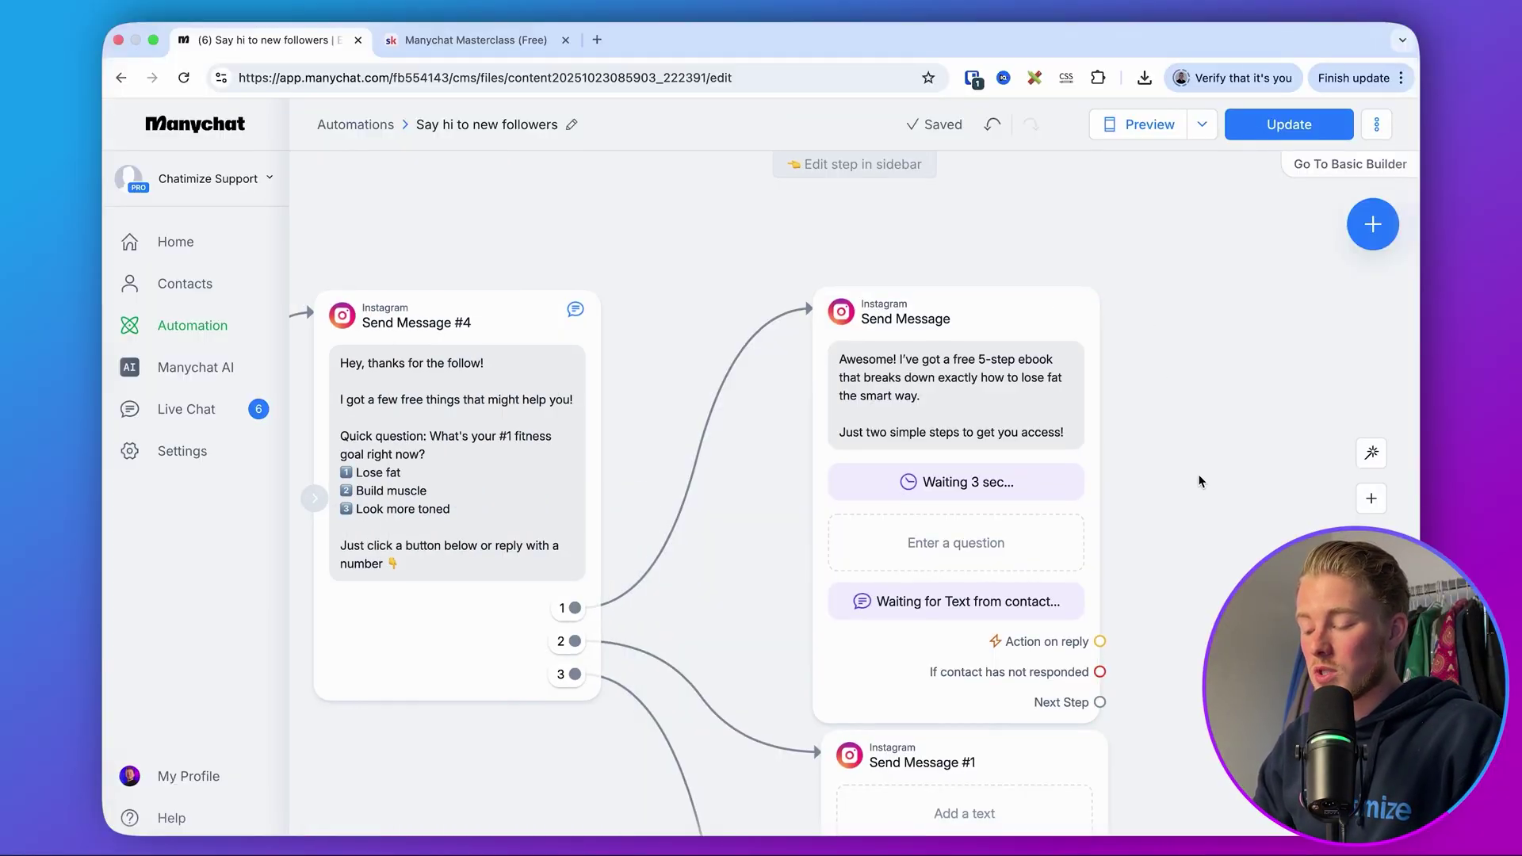
scroll(1173, 444, "down", 3)
left_click(967, 387)
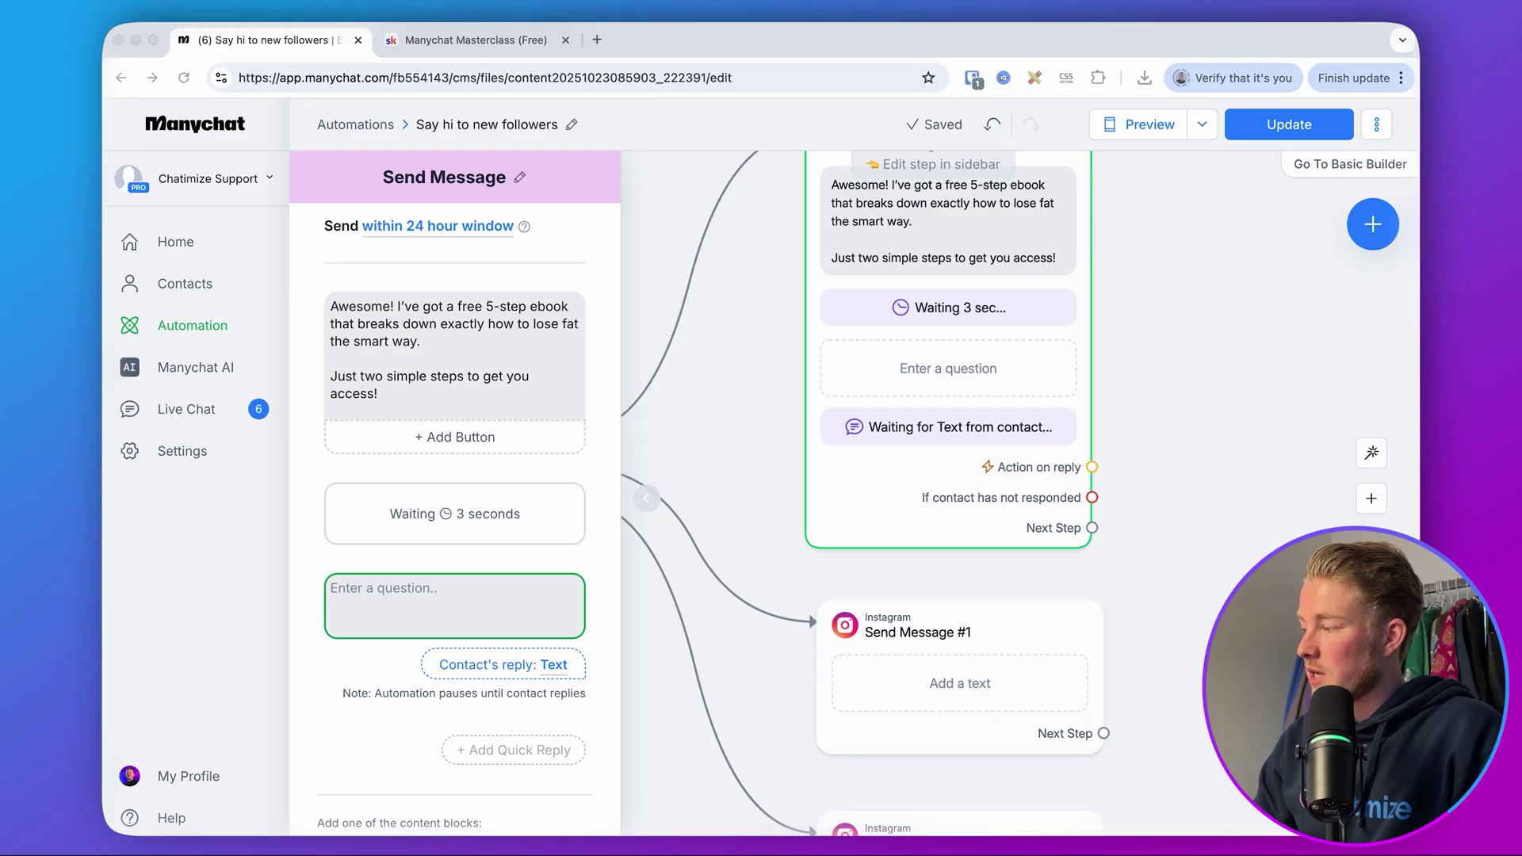
left_click(312, 529)
type("What is your first name?  Just type it in below 👇")
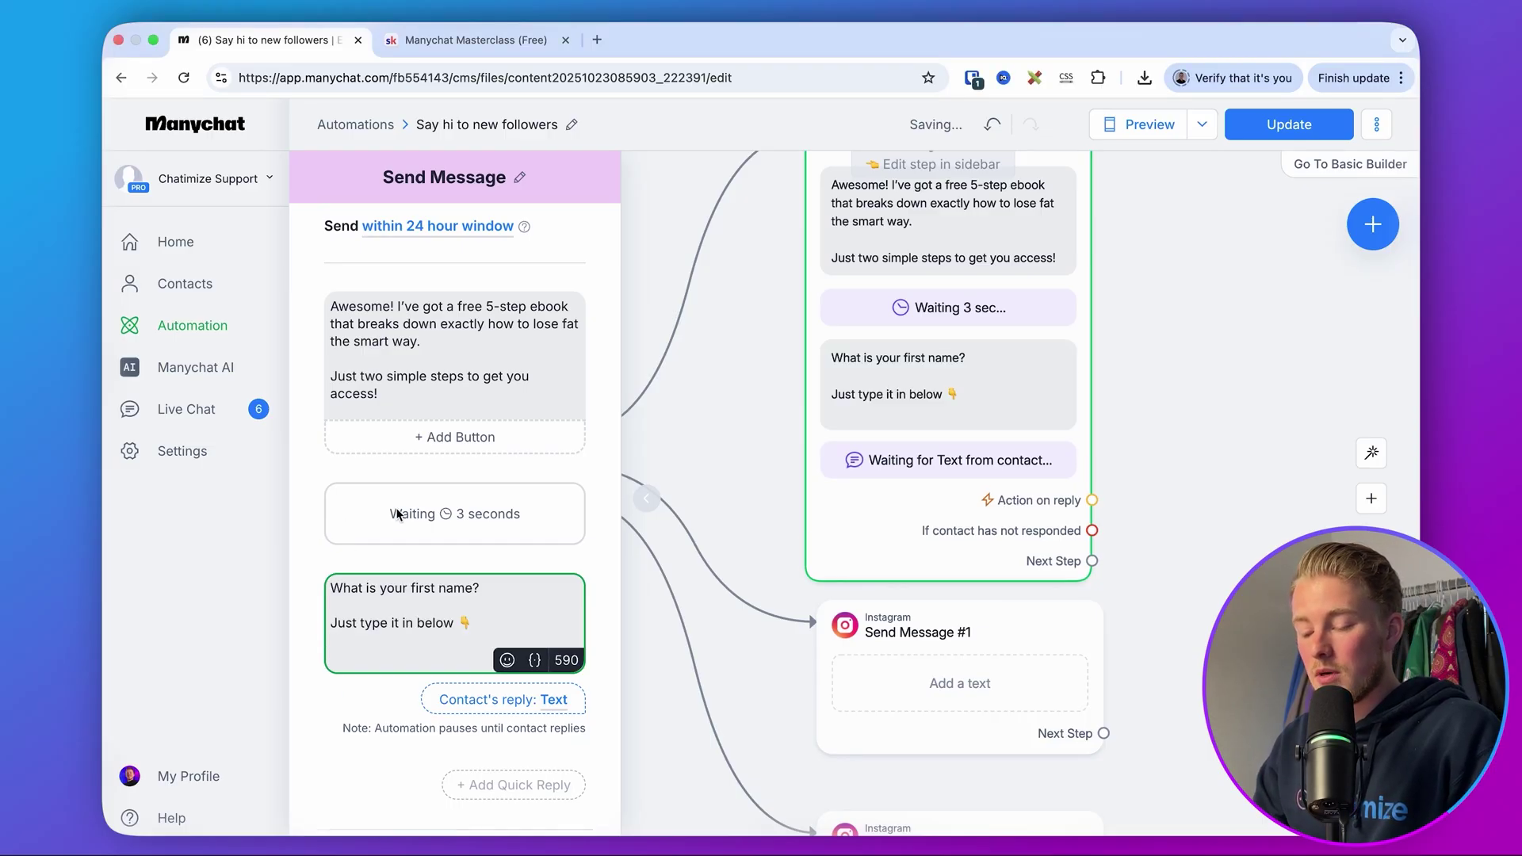
left_click(491, 682)
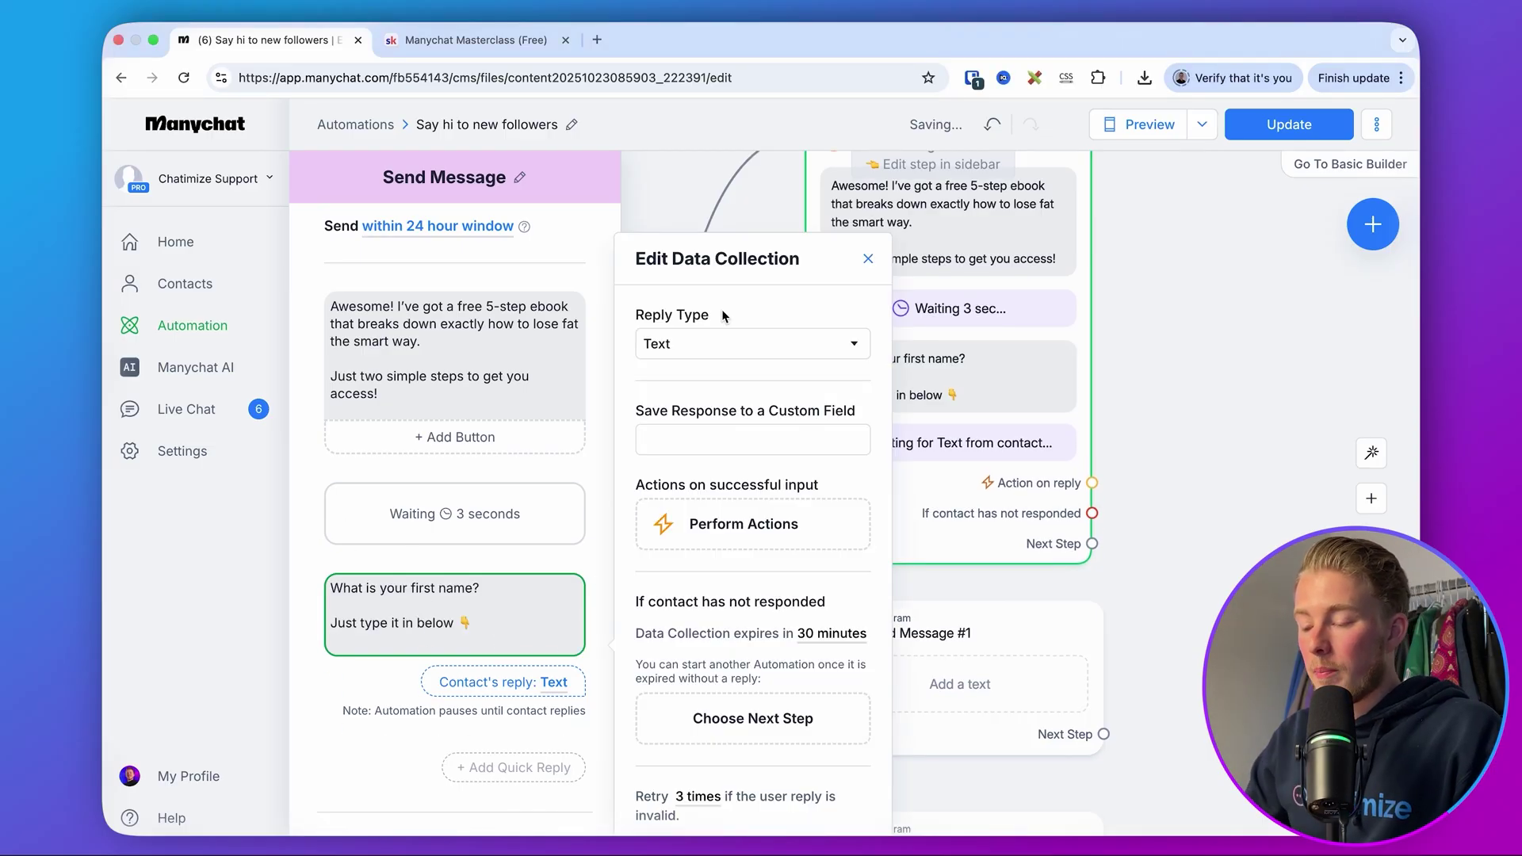
- Set the question's reply type to First Name and its expiry to 23 hours
left_click(725, 342)
left_click(727, 537)
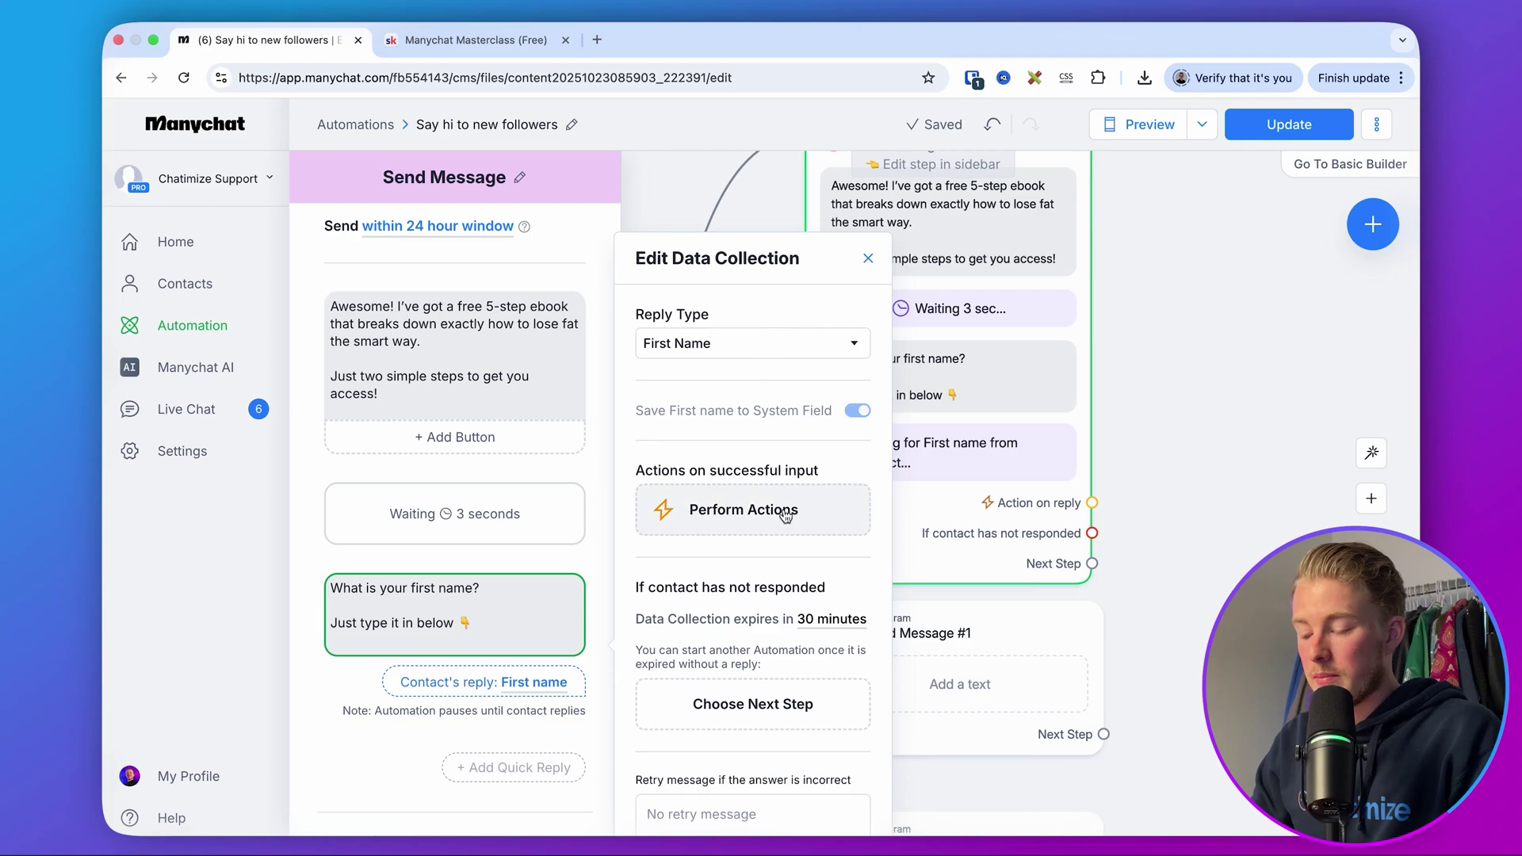
scroll(785, 515, "down", 3)
left_click(817, 451)
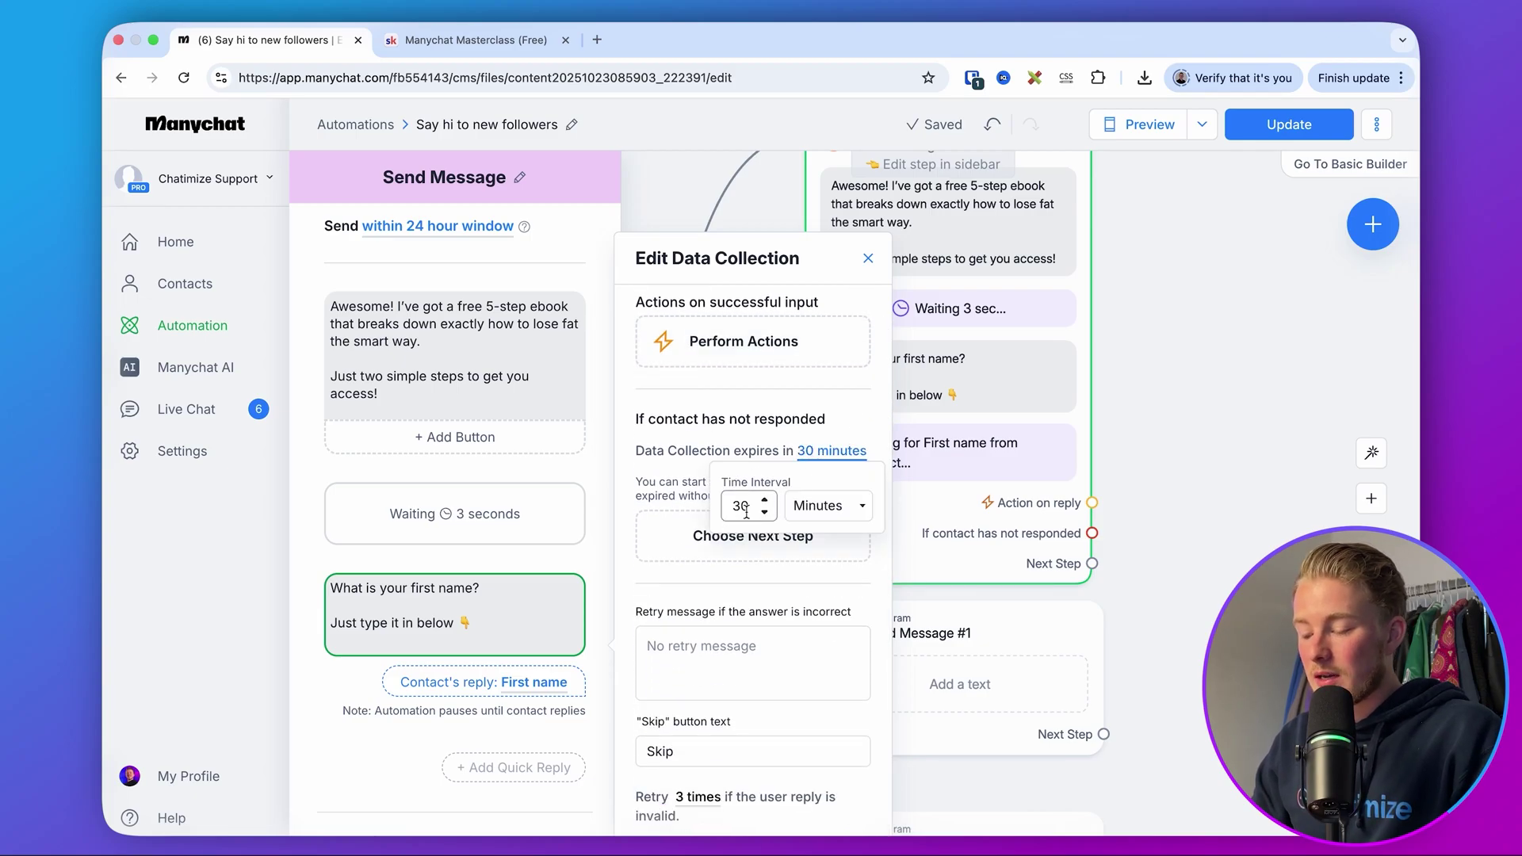
type("23")
left_click(826, 506)
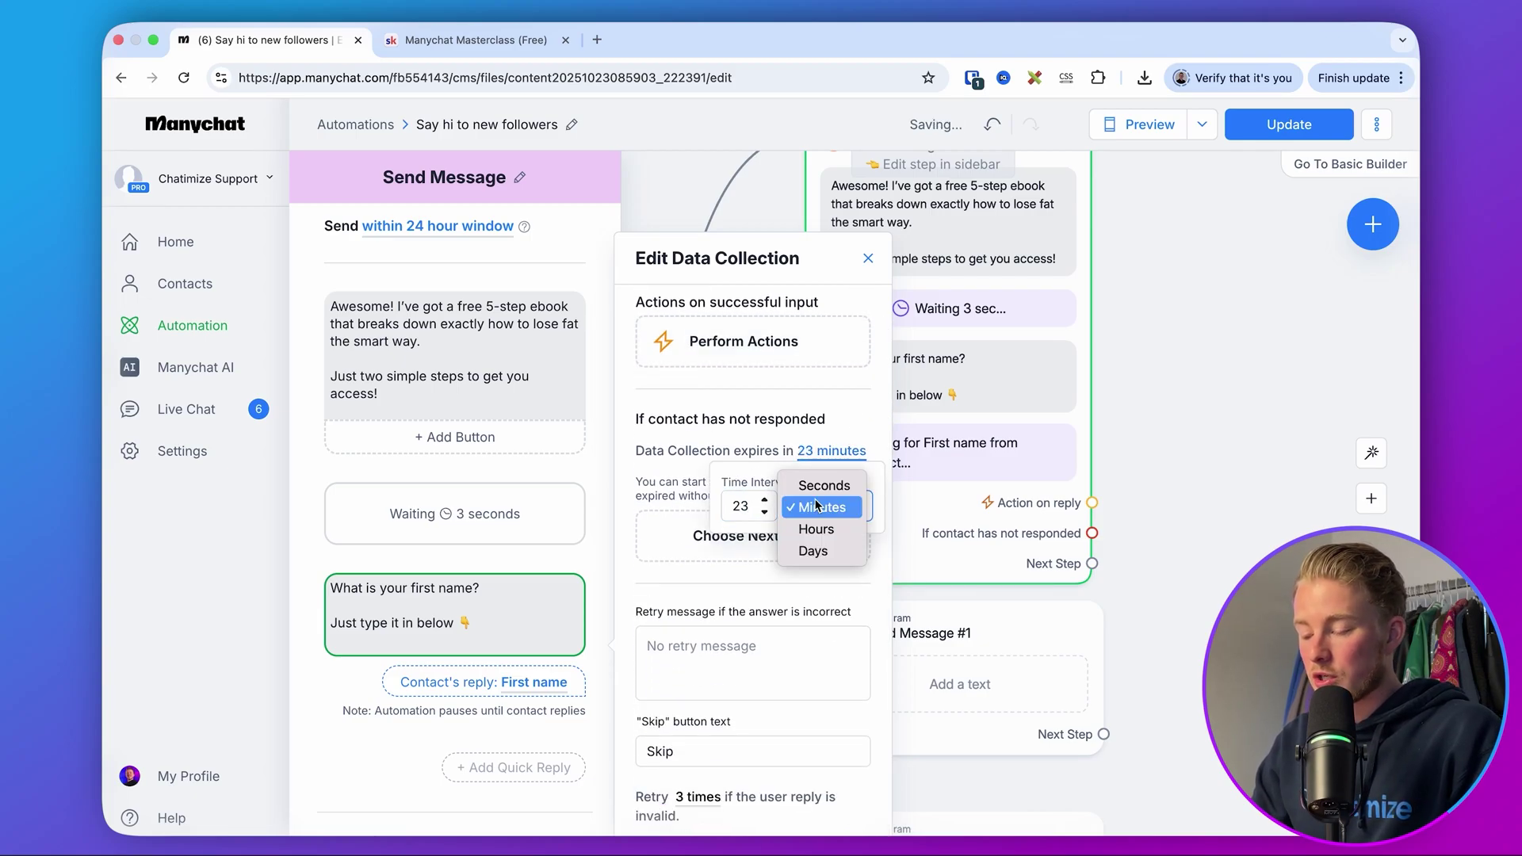
left_click(818, 533)
left_click(795, 396)
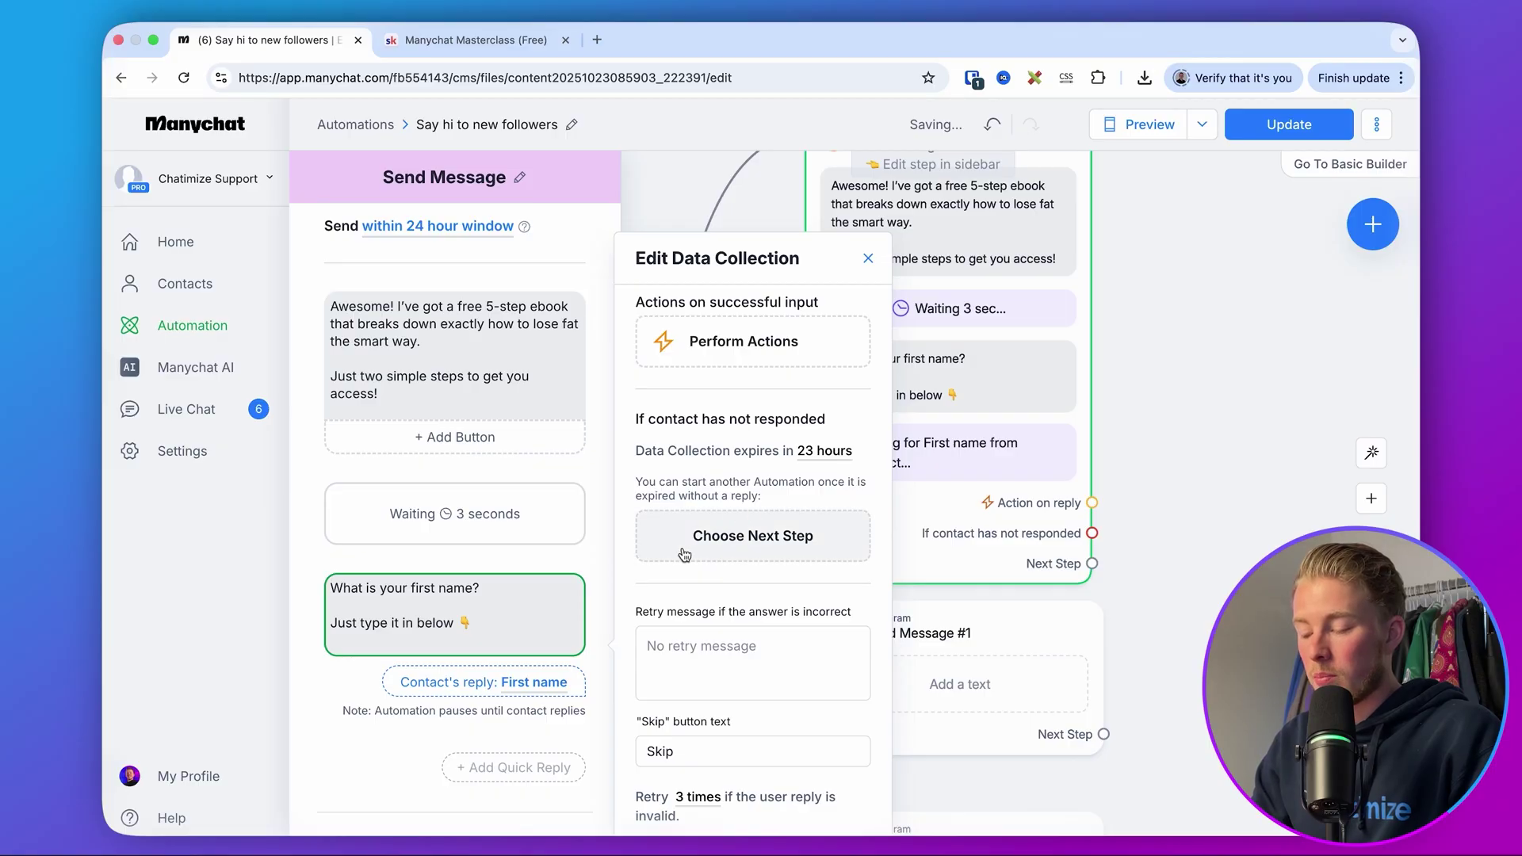
- Clear the Skip button text, close the editor, and recentre the reply-1 step on the canvas
key("Tab")
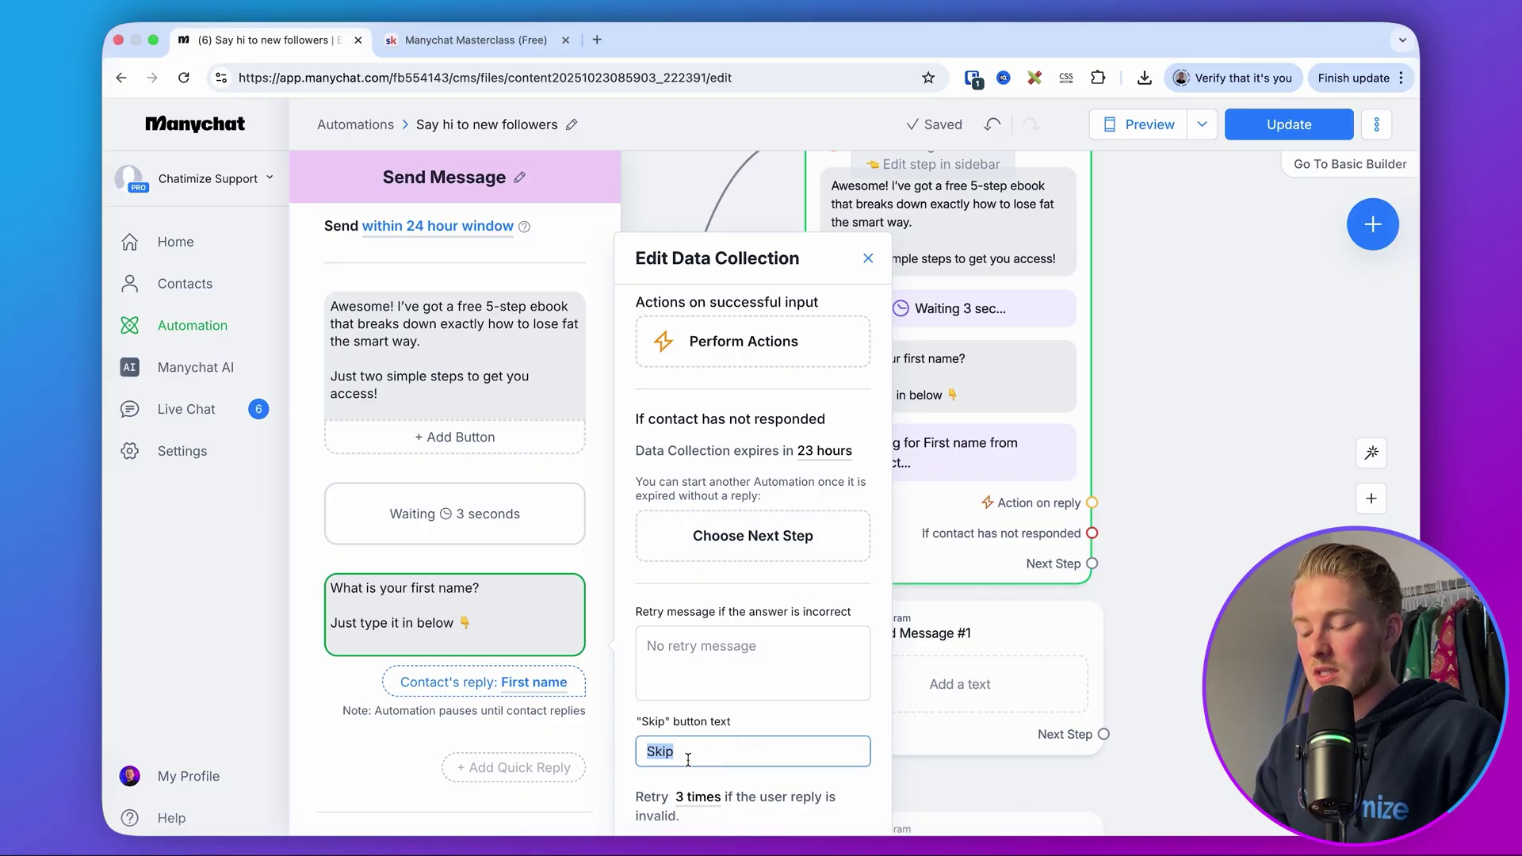
key("BackSpace")
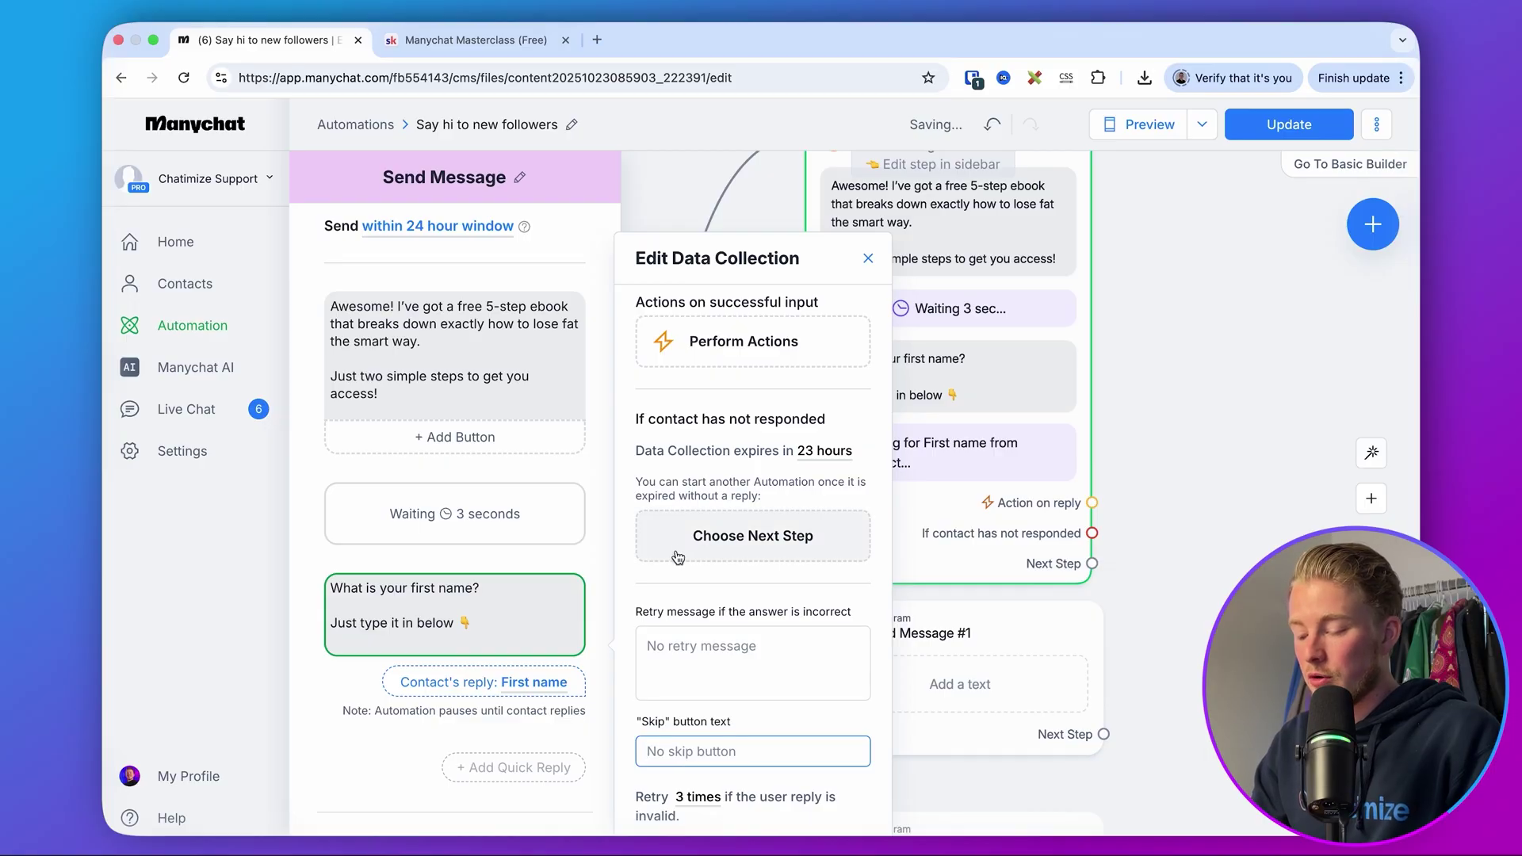
scroll(704, 449, "up", 3)
left_click(1209, 288)
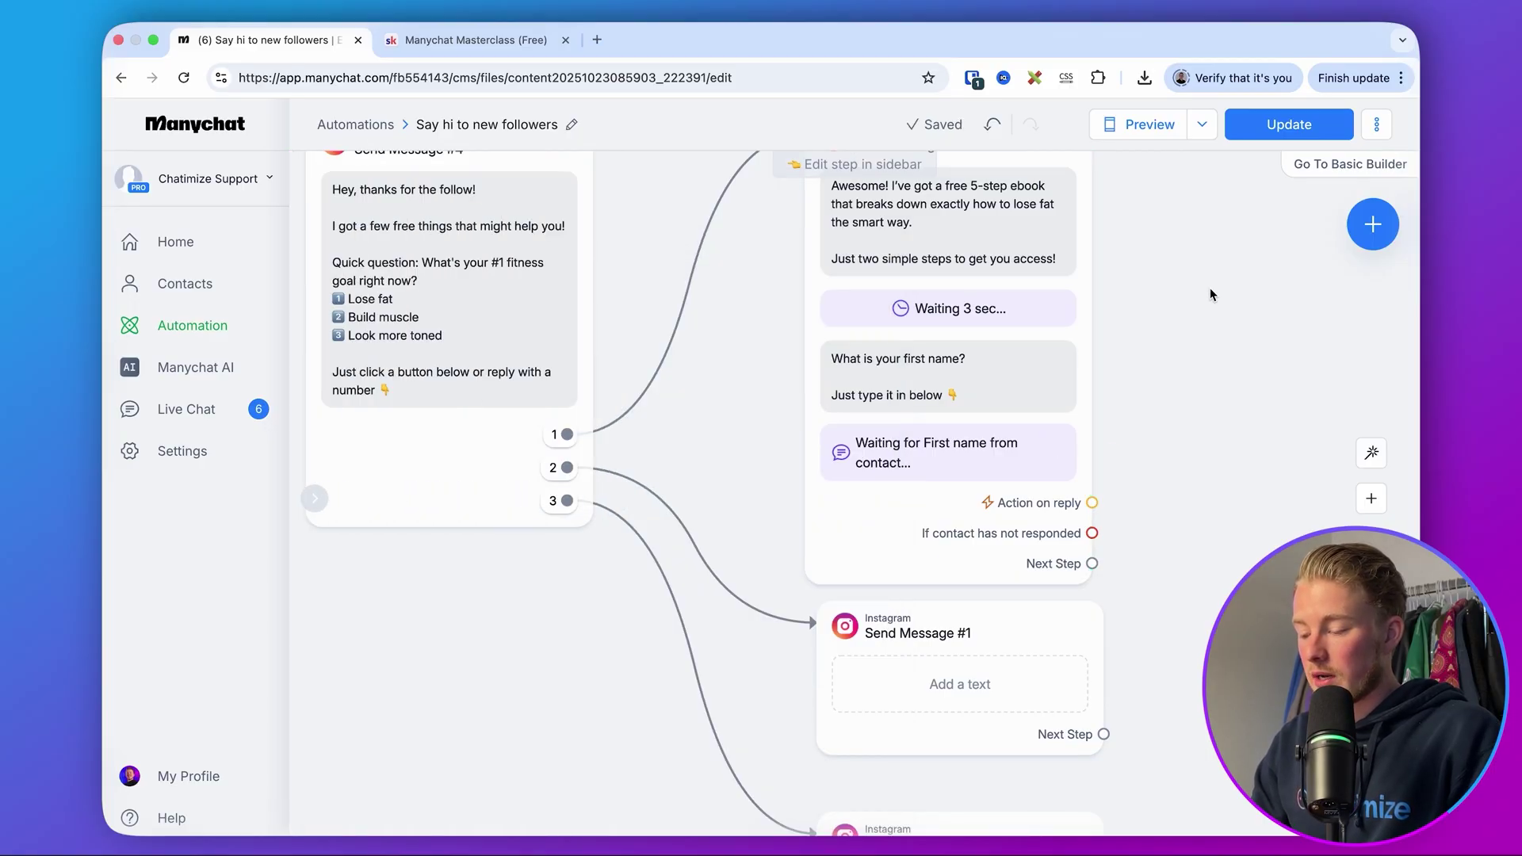
scroll(1110, 507, "down", 3)
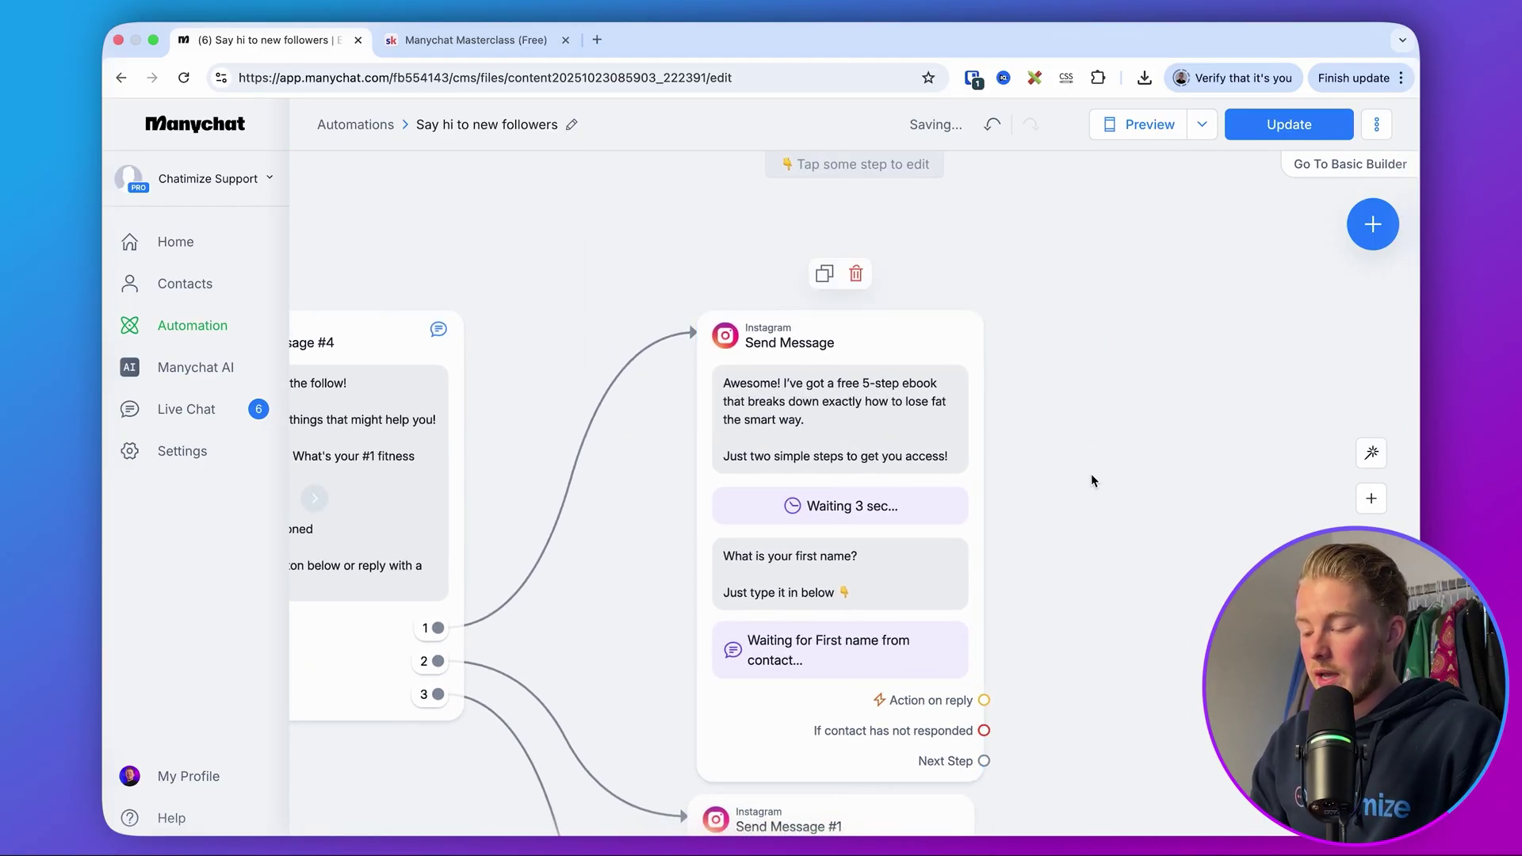
left_click_drag(1091, 473, 976, 374)
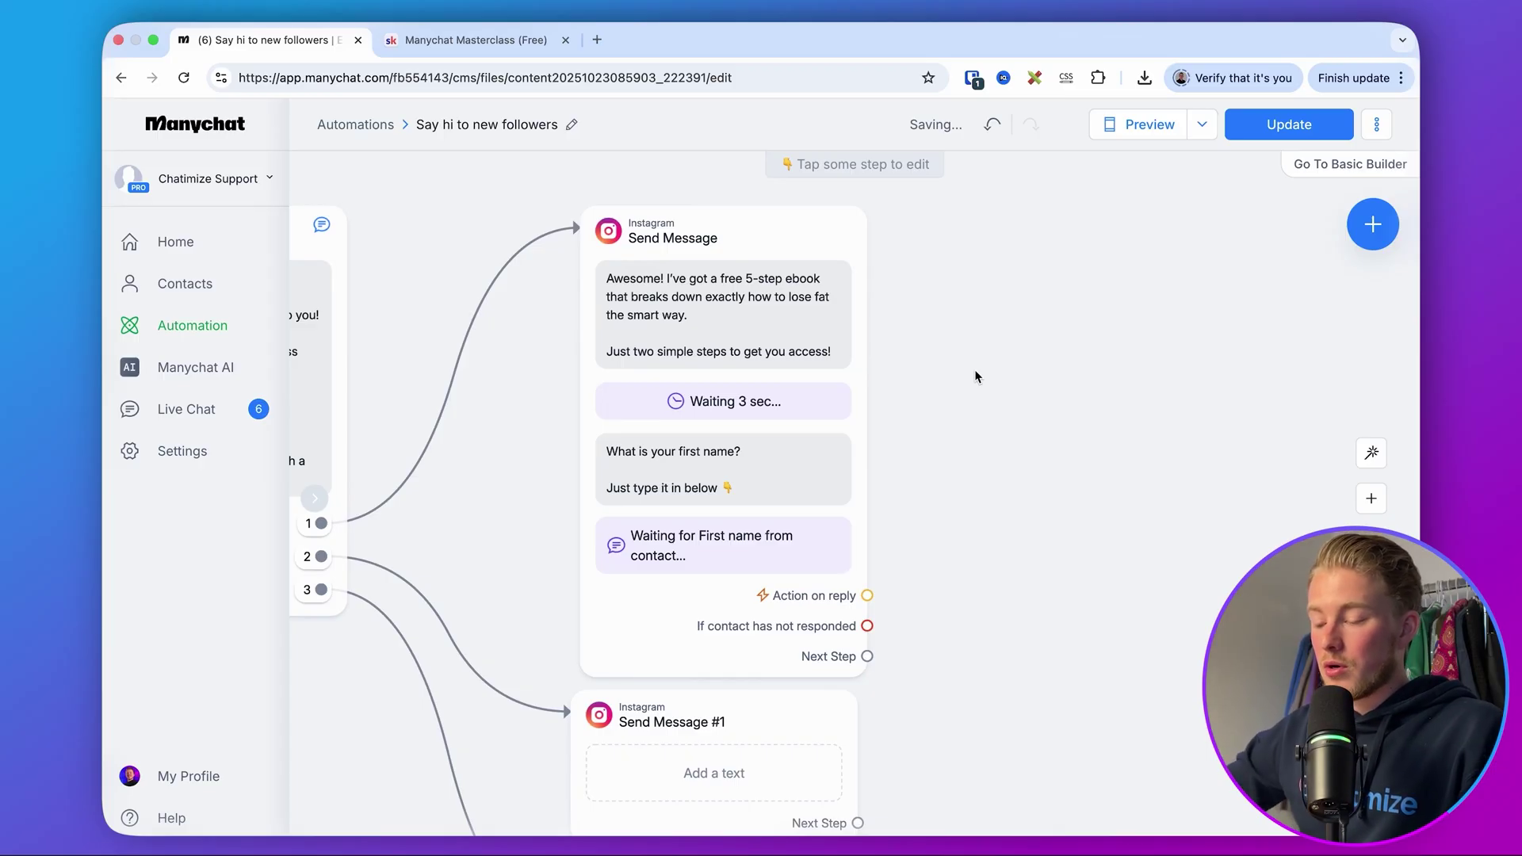
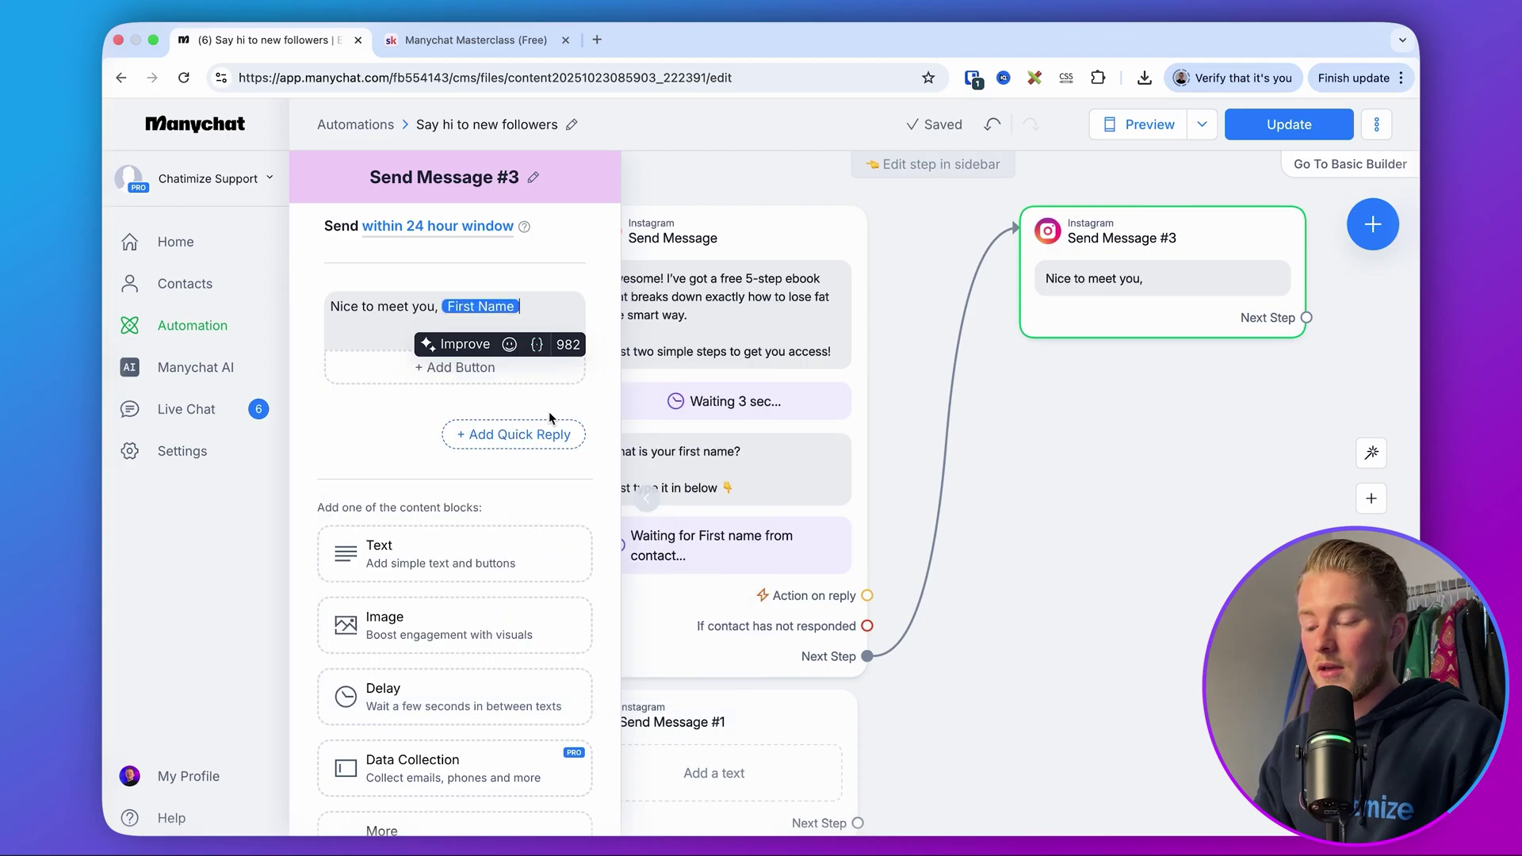
- Add '!' to the greeting, then a 3-second Delay, removing the extra empty Text block
type("!")
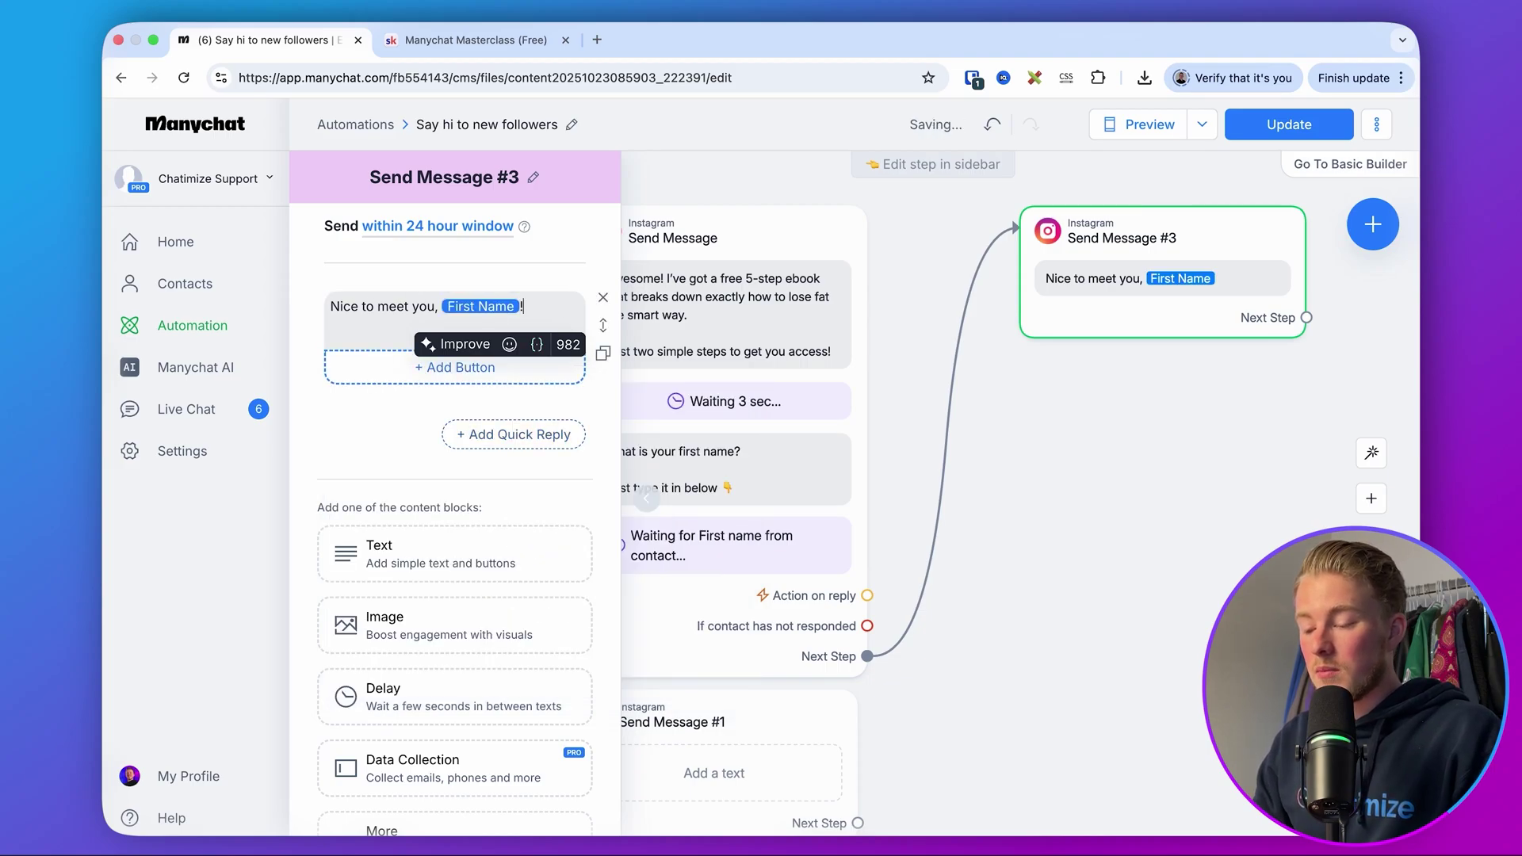
left_click(373, 704)
left_click(401, 637)
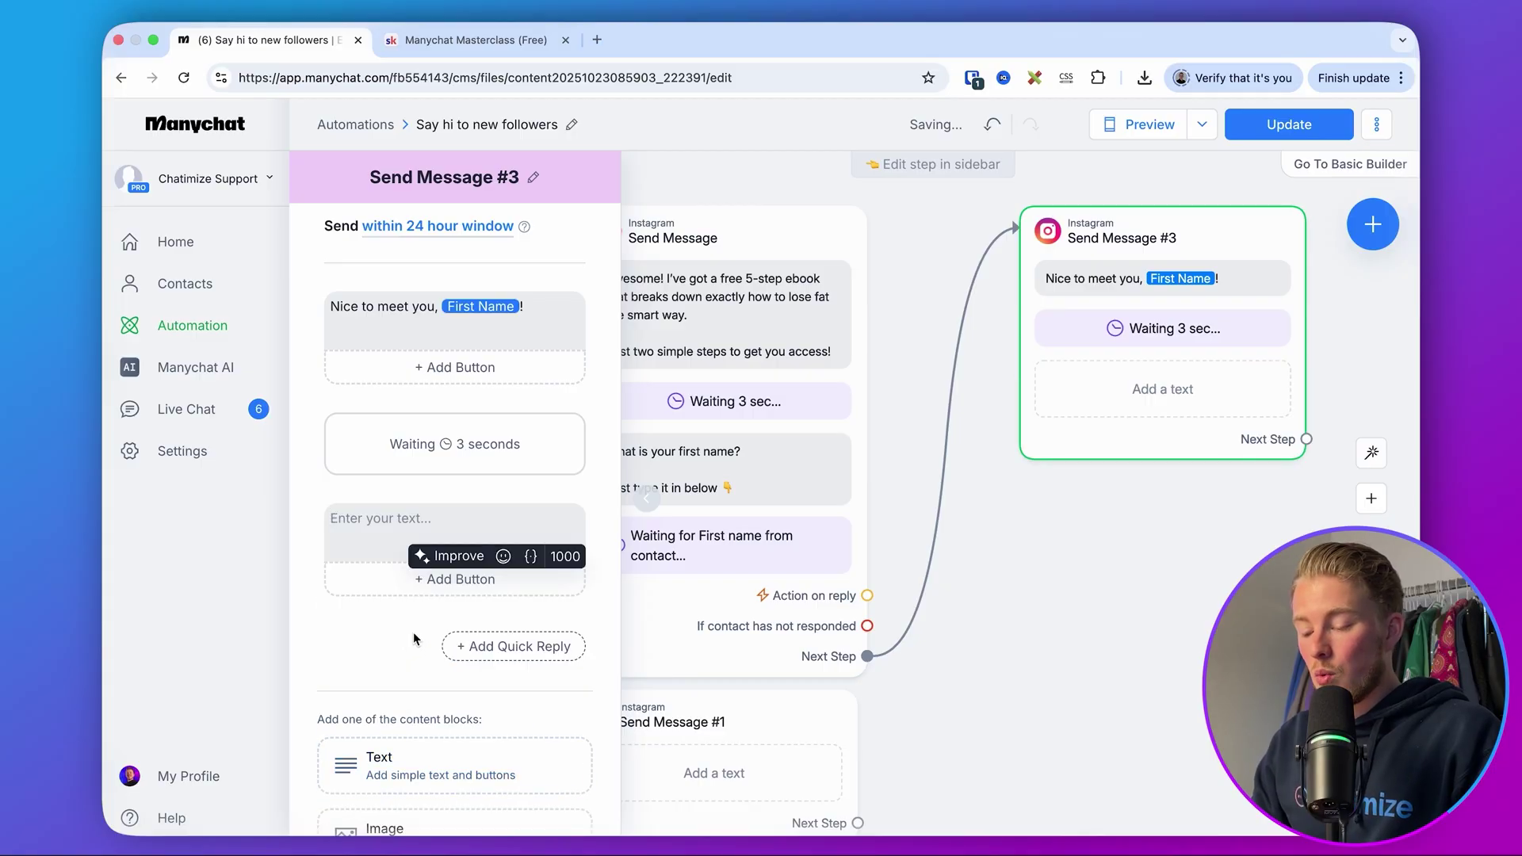
left_click(599, 524)
scroll(507, 529, "down", 3)
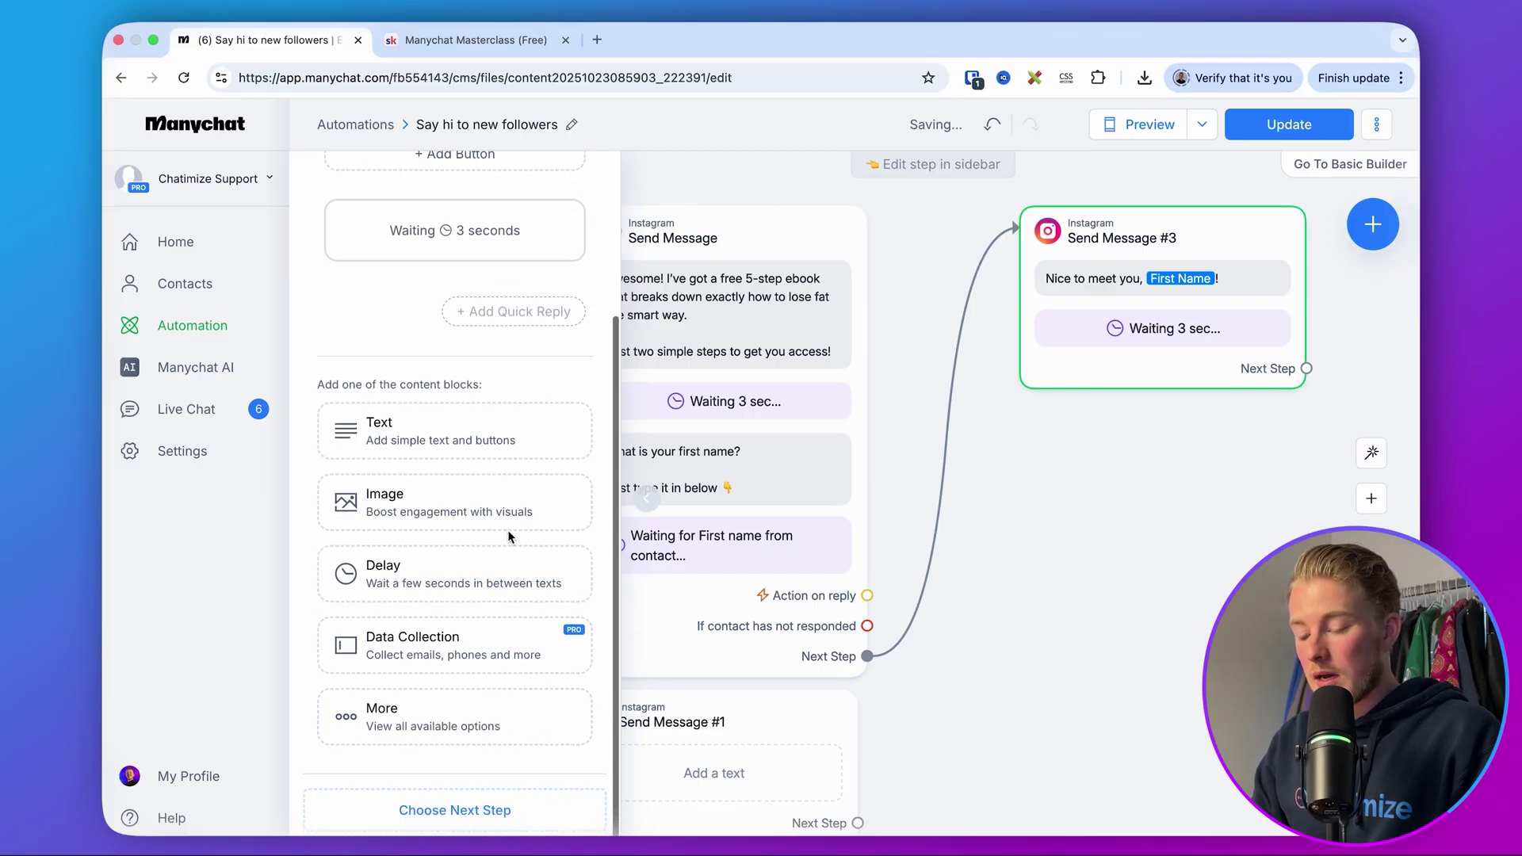
- Add a Data Collection question asking which email should receive the free ebook
left_click(451, 636)
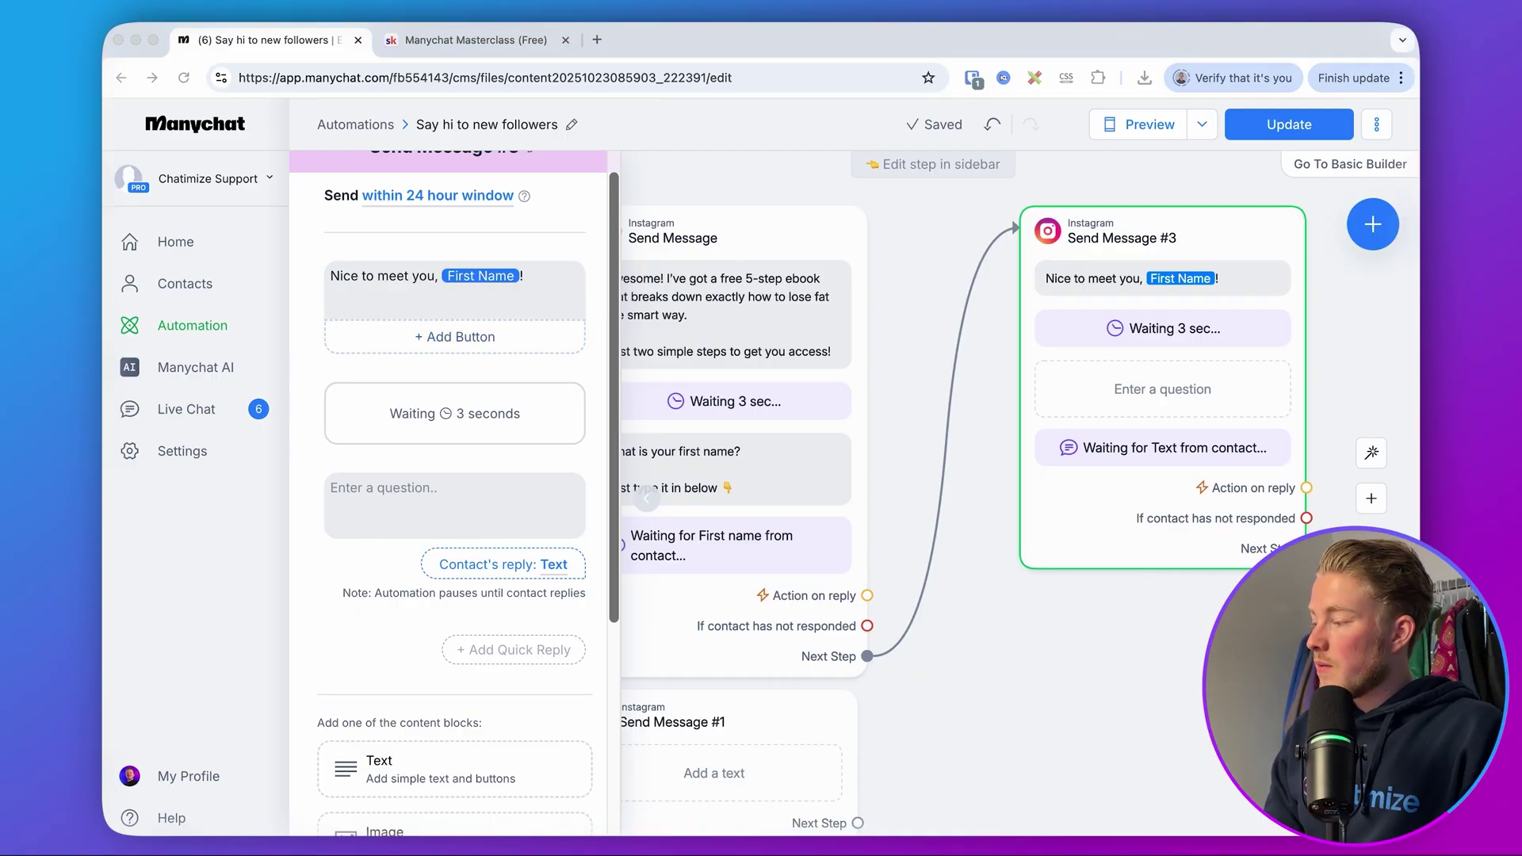
left_click(457, 496)
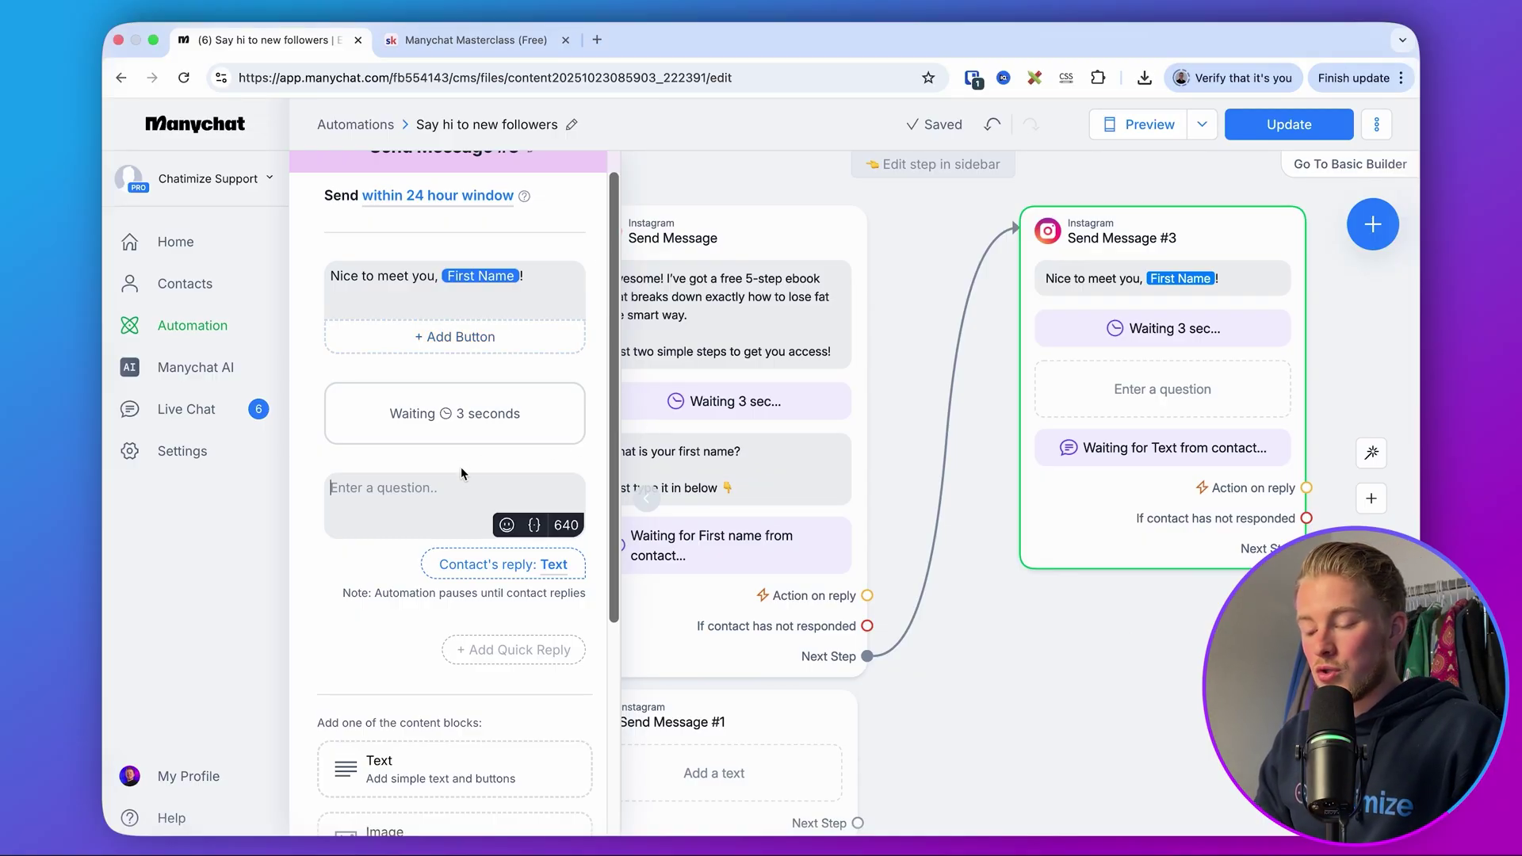
type("And on what email do you want to receive my free ebook?  Just type in your email below 👇")
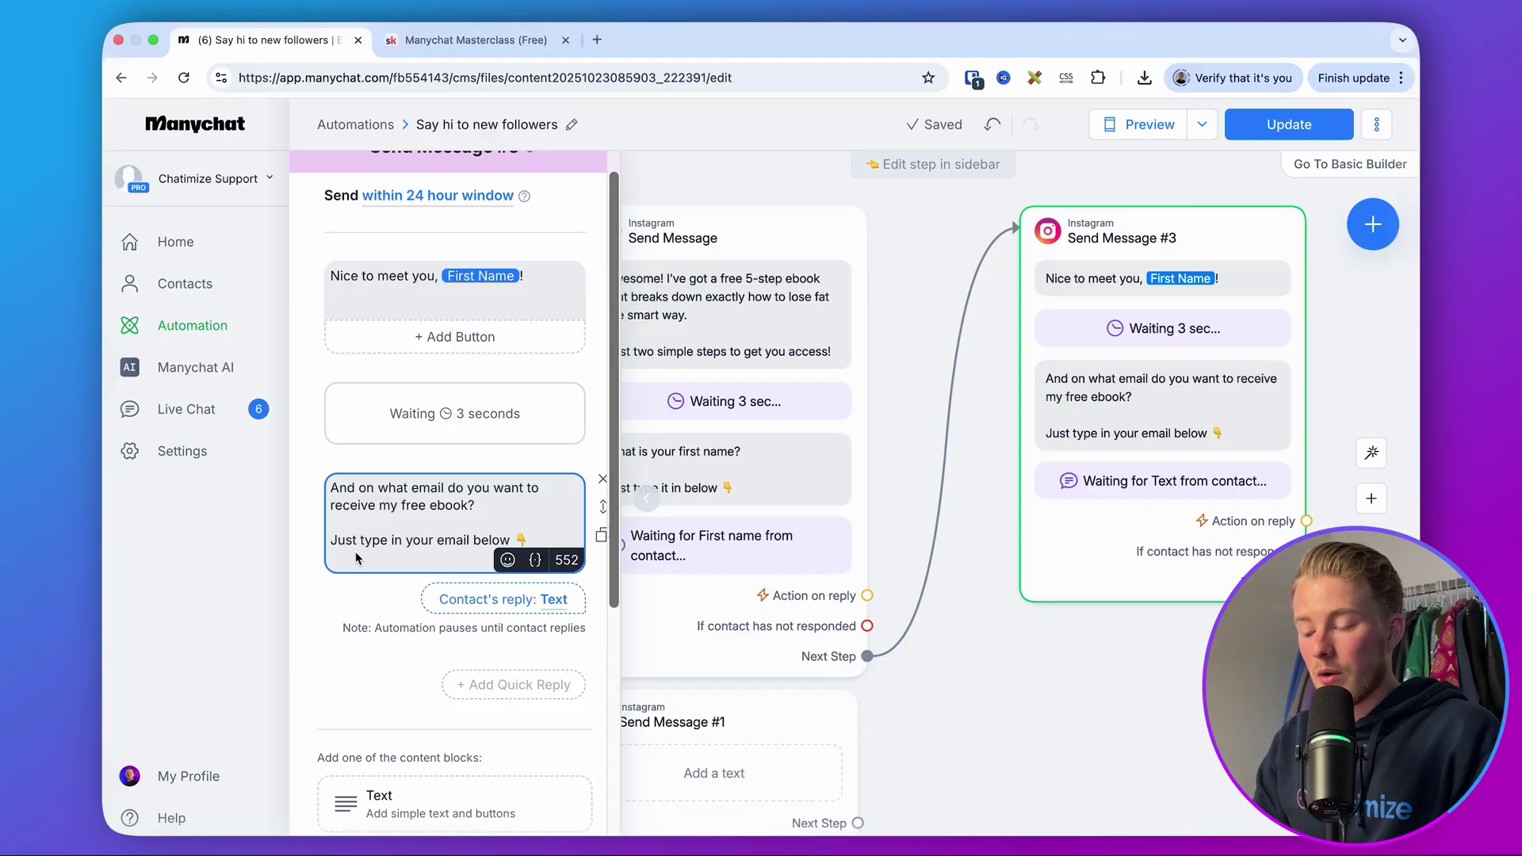
- Set the email question's reply type to Email
left_click(428, 598)
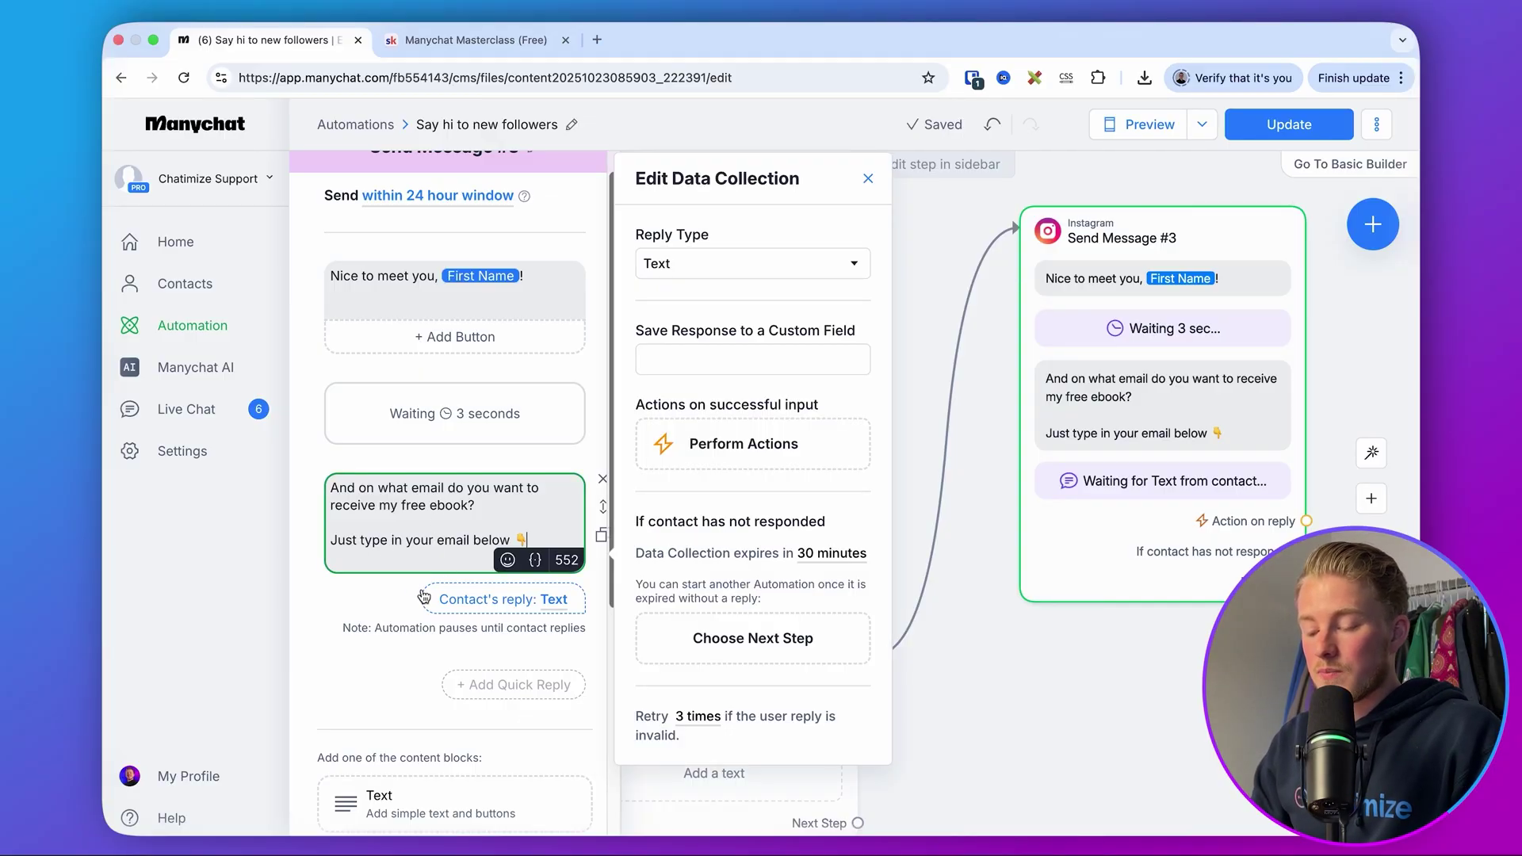
left_click(717, 264)
scroll(696, 370, "down", 3)
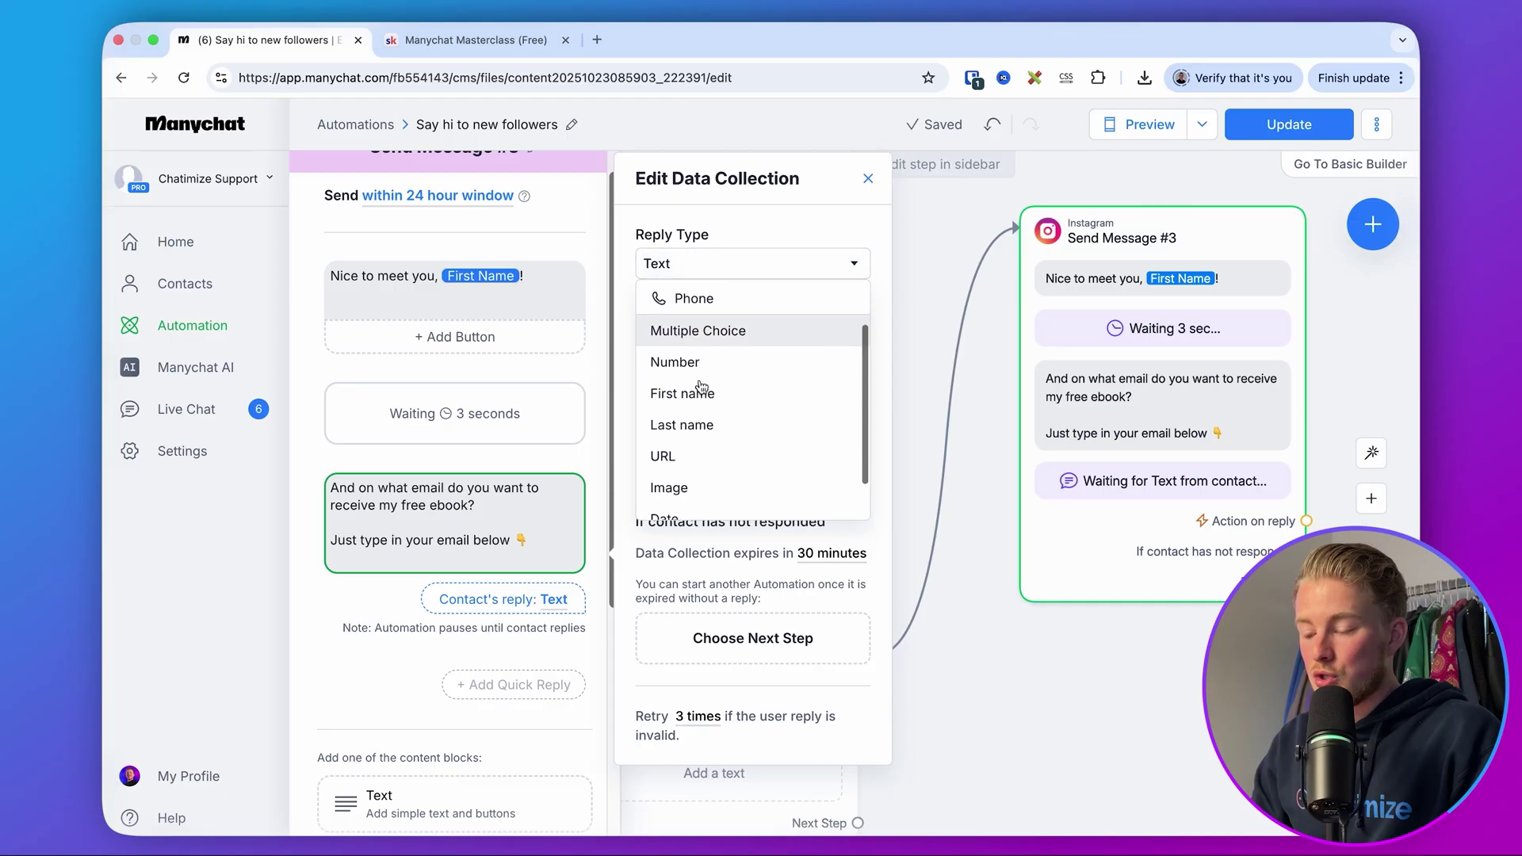
scroll(696, 468, "up", 3)
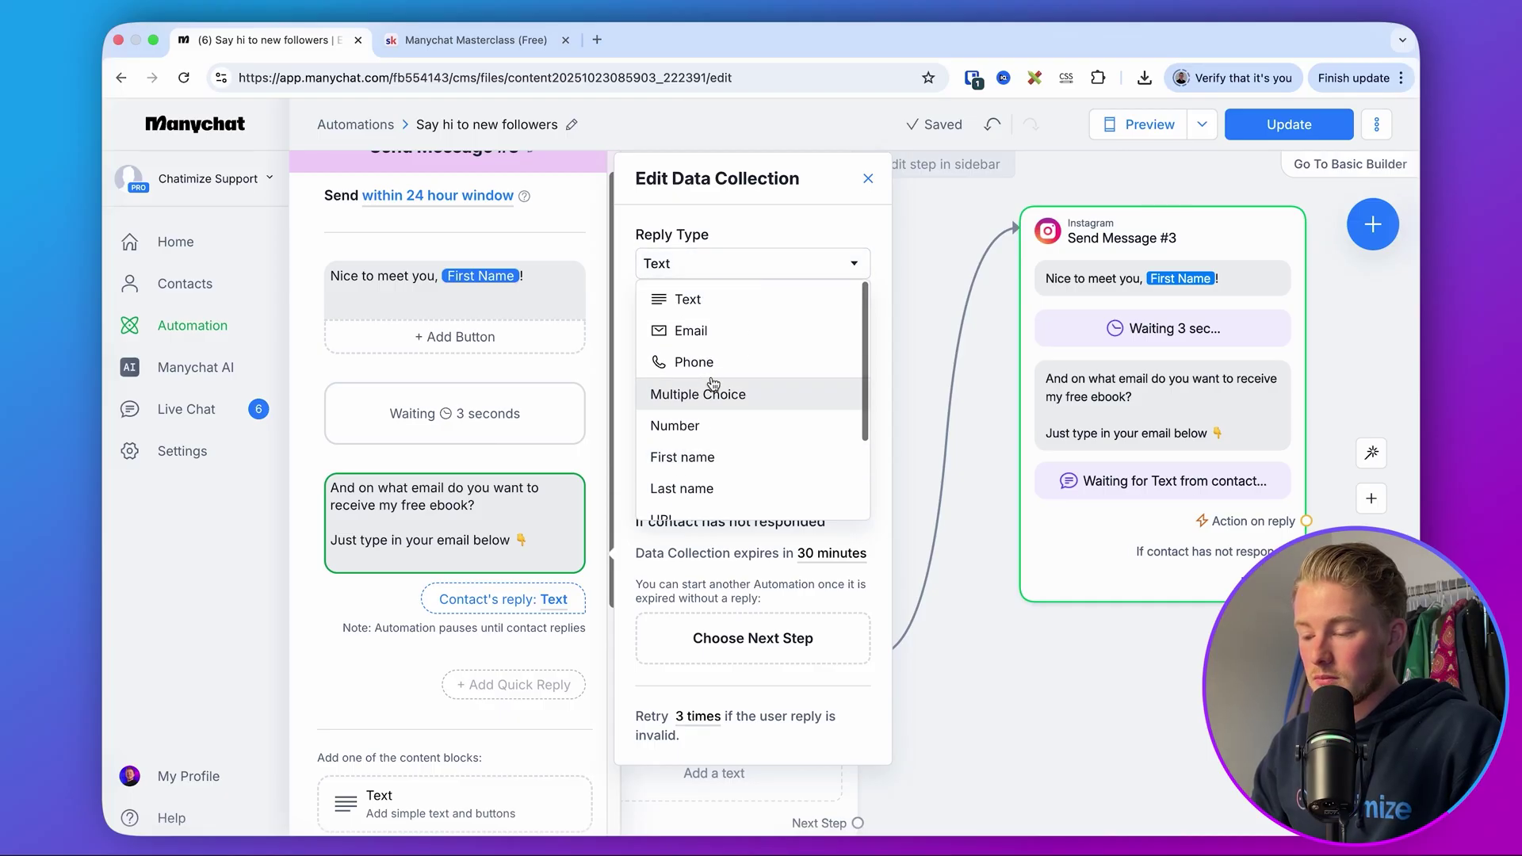
left_click(704, 332)
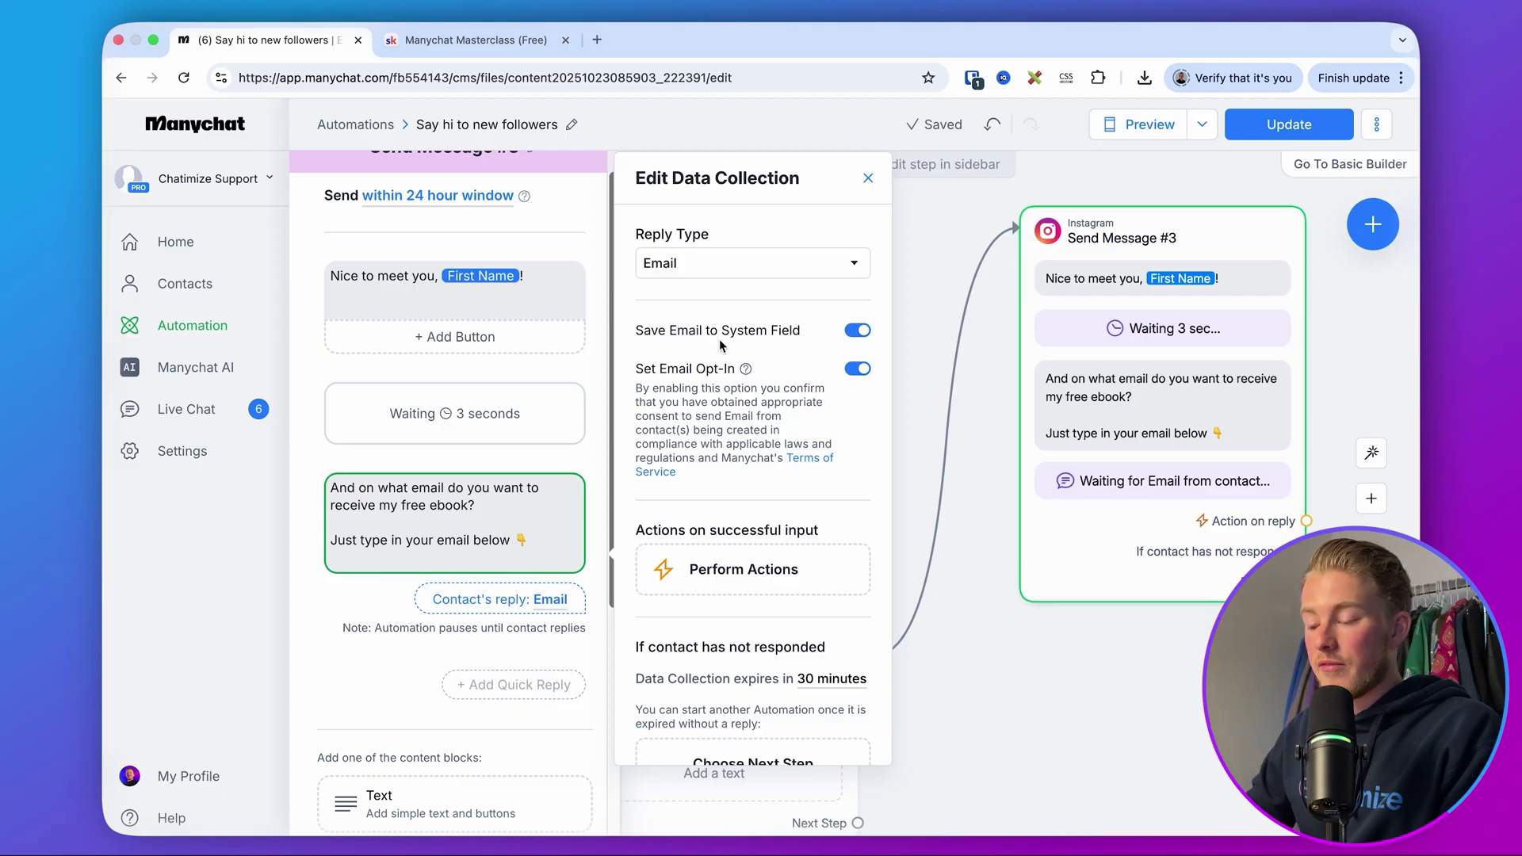
scroll(720, 340, "down", 5)
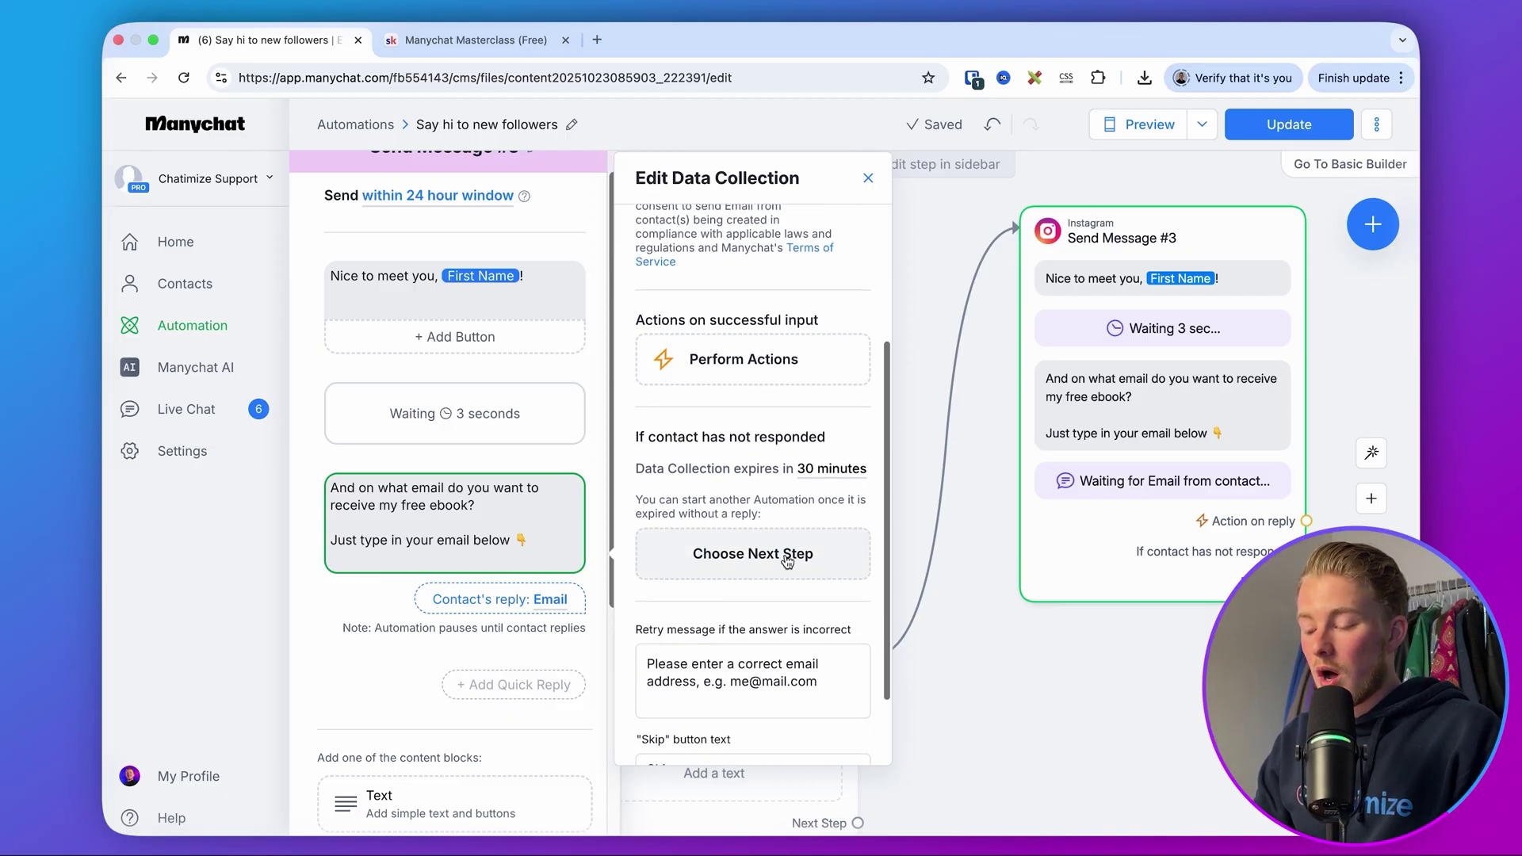
left_click_drag(831, 680, 644, 664)
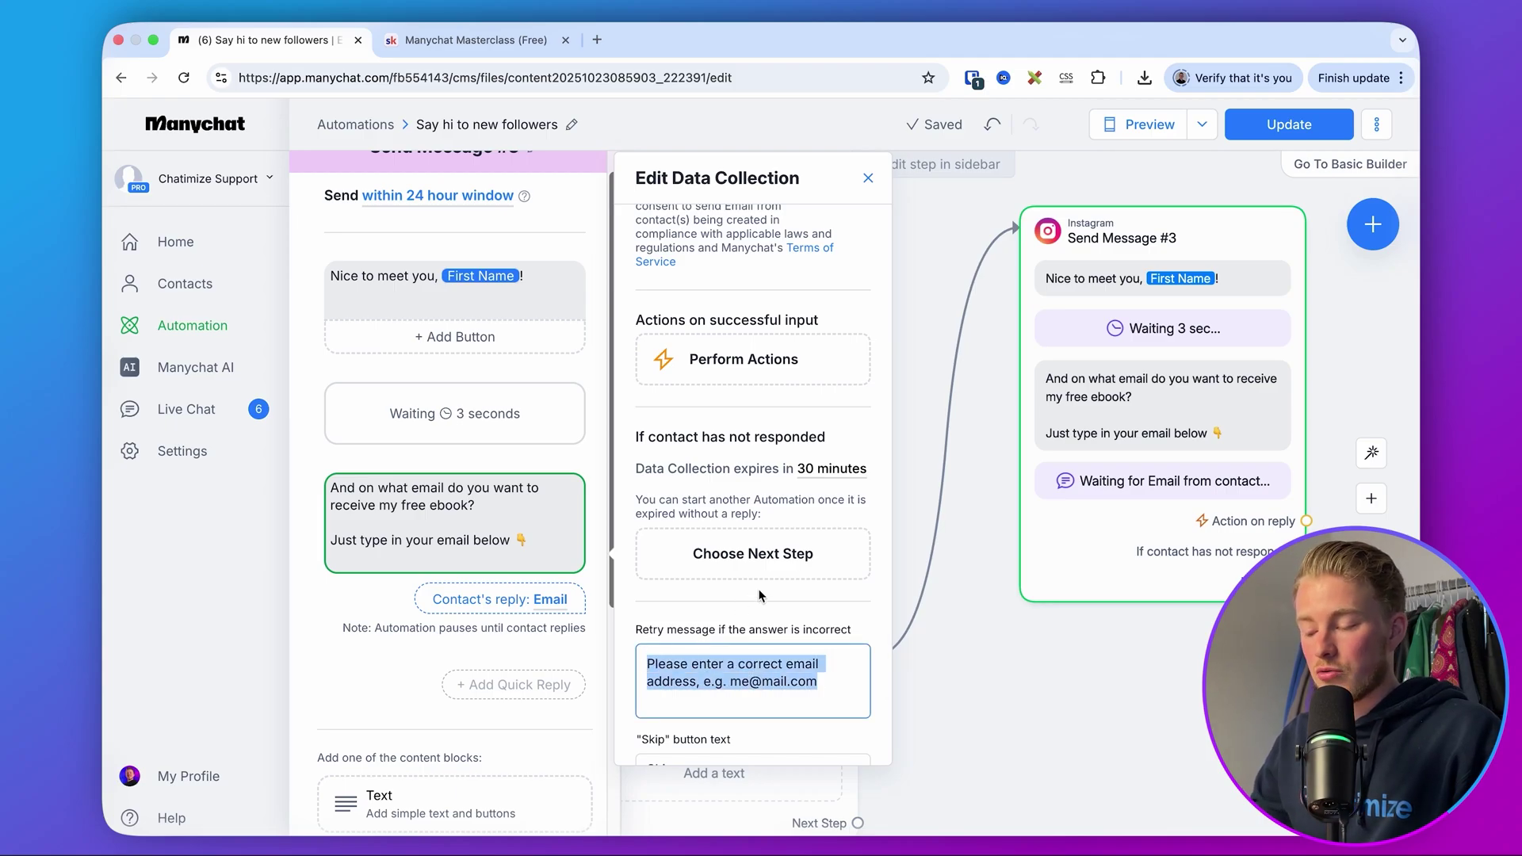
scroll(759, 595, "up", 6)
scroll(759, 555, "down", 6)
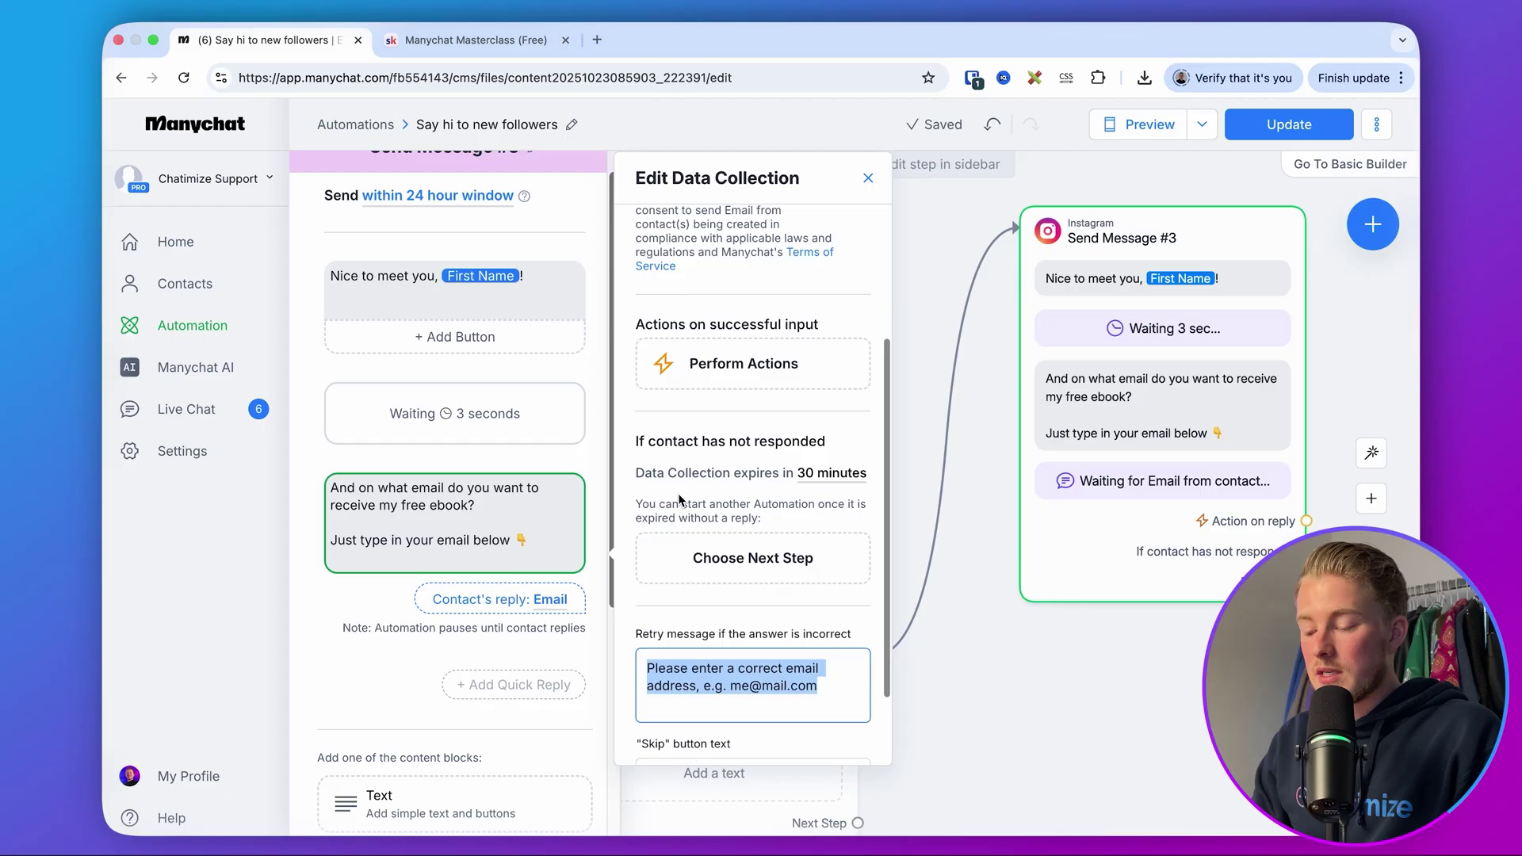
- Make the question expire after 23 hours and clear the Skip button text
left_click(824, 473)
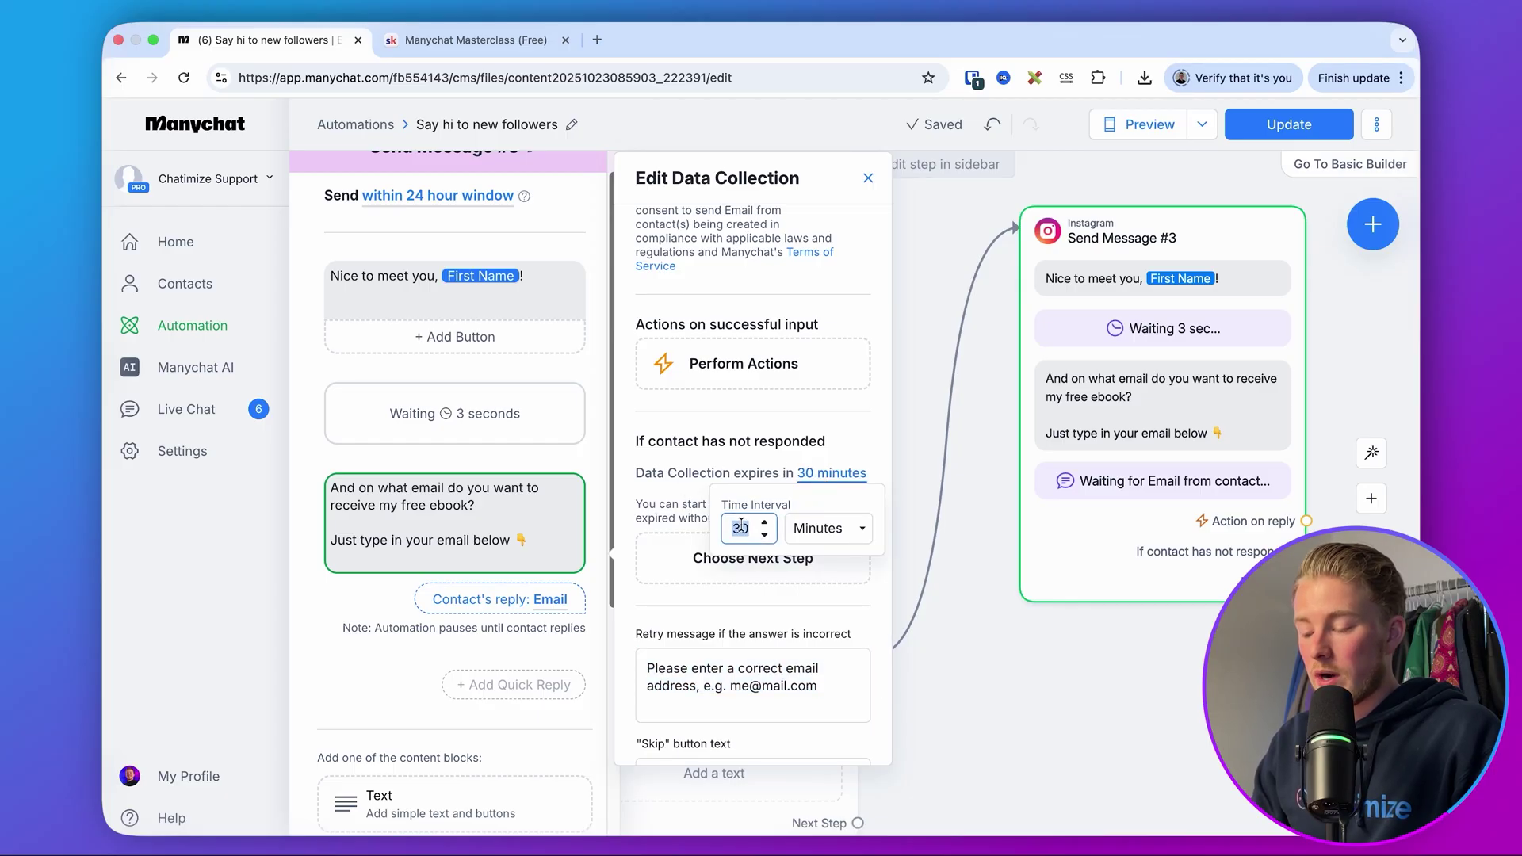
type("23")
left_click(818, 527)
left_click(818, 549)
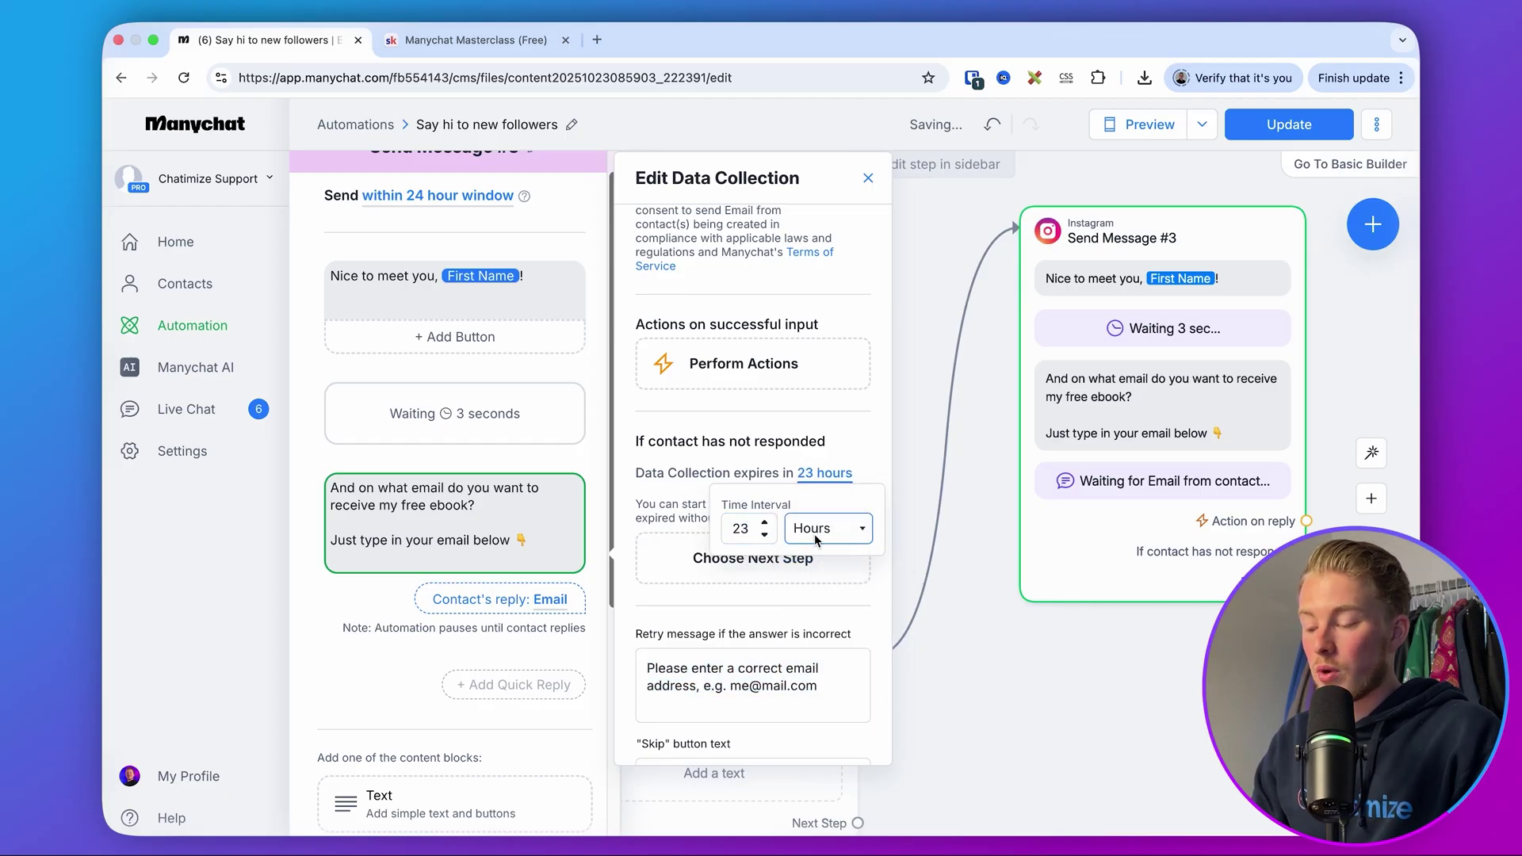
scroll(753, 602, "down", 3)
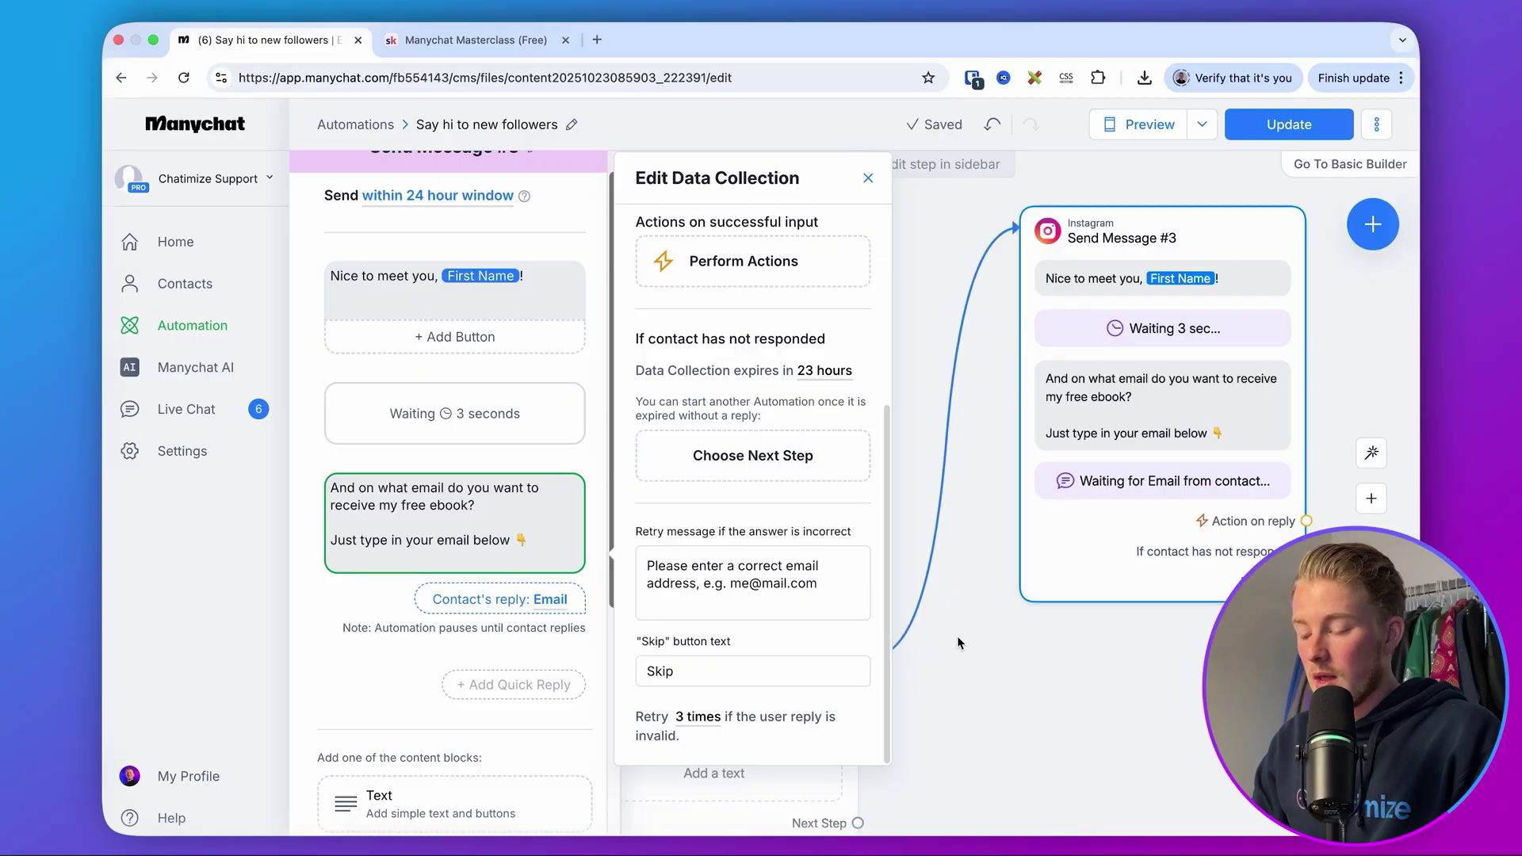
key("super+a")
key("BackSpace")
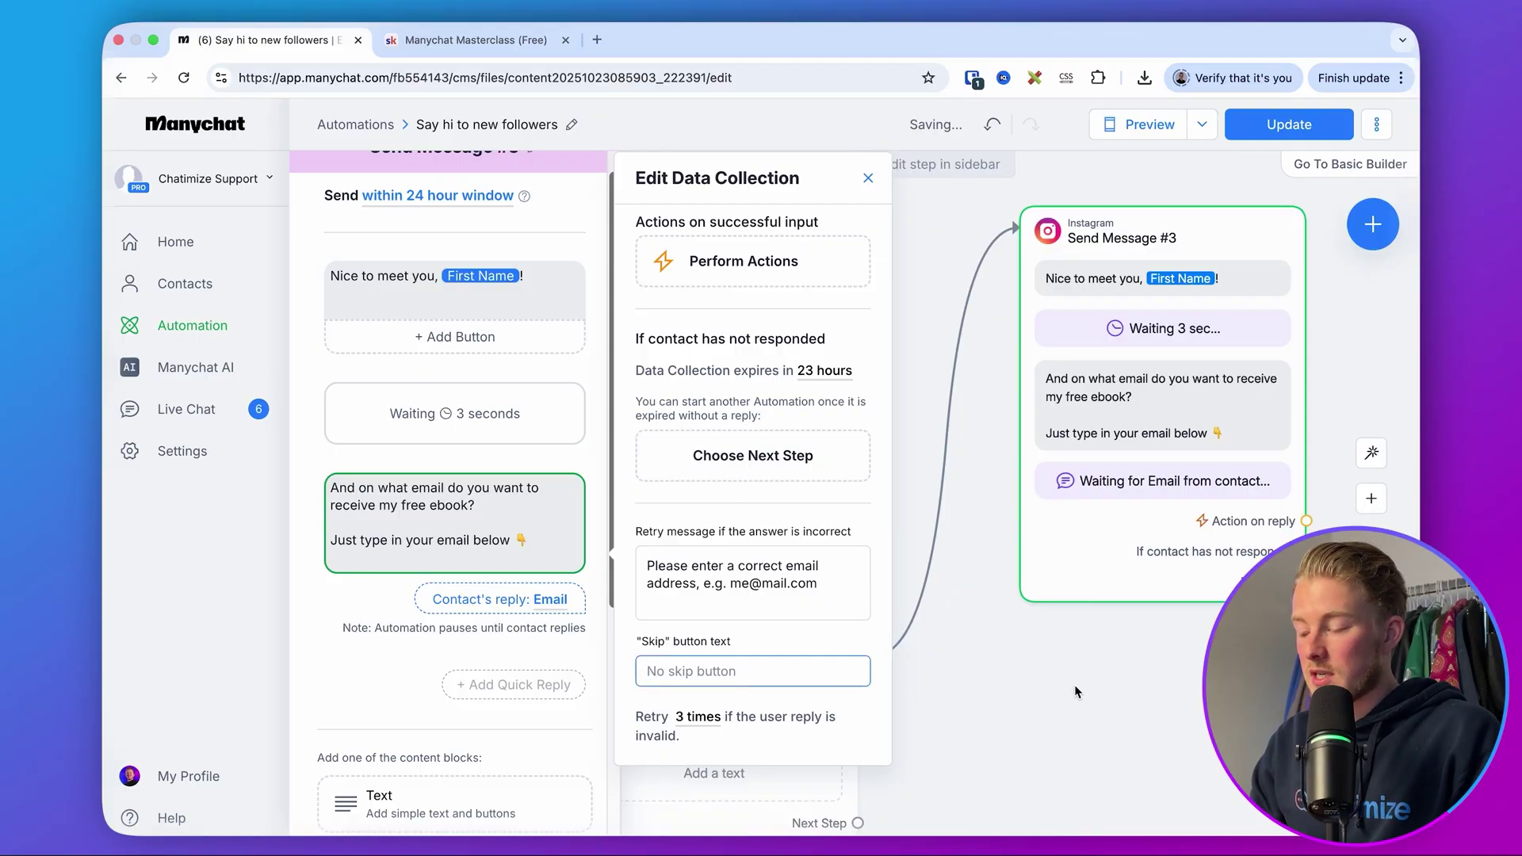
left_click(1078, 692)
scroll(819, 689, "right", 5)
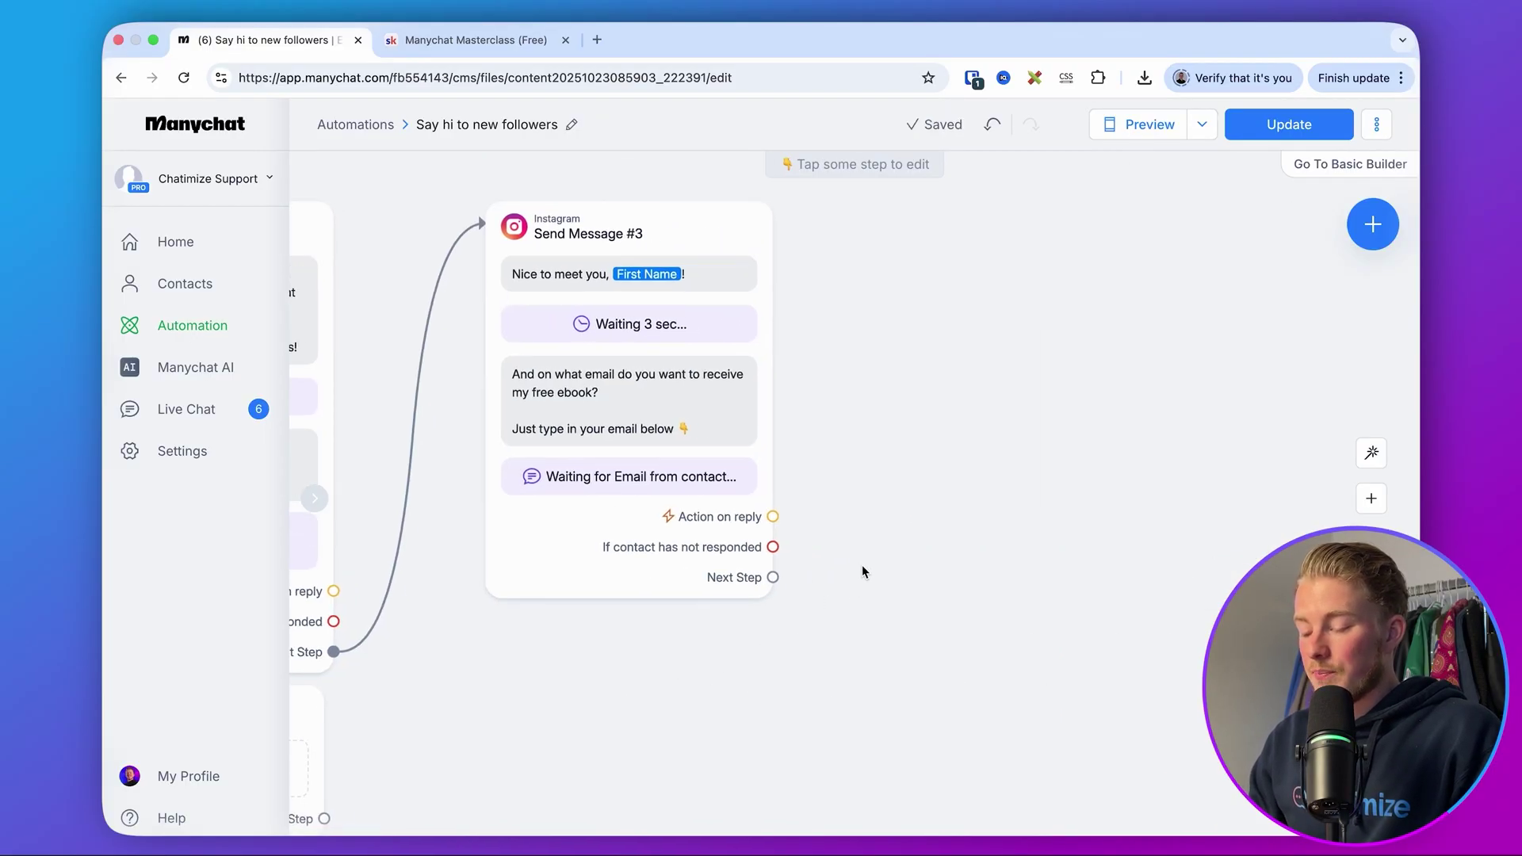
- Add a new Instagram message after the email question containing the thank-you text
left_click_drag(777, 580, 895, 208)
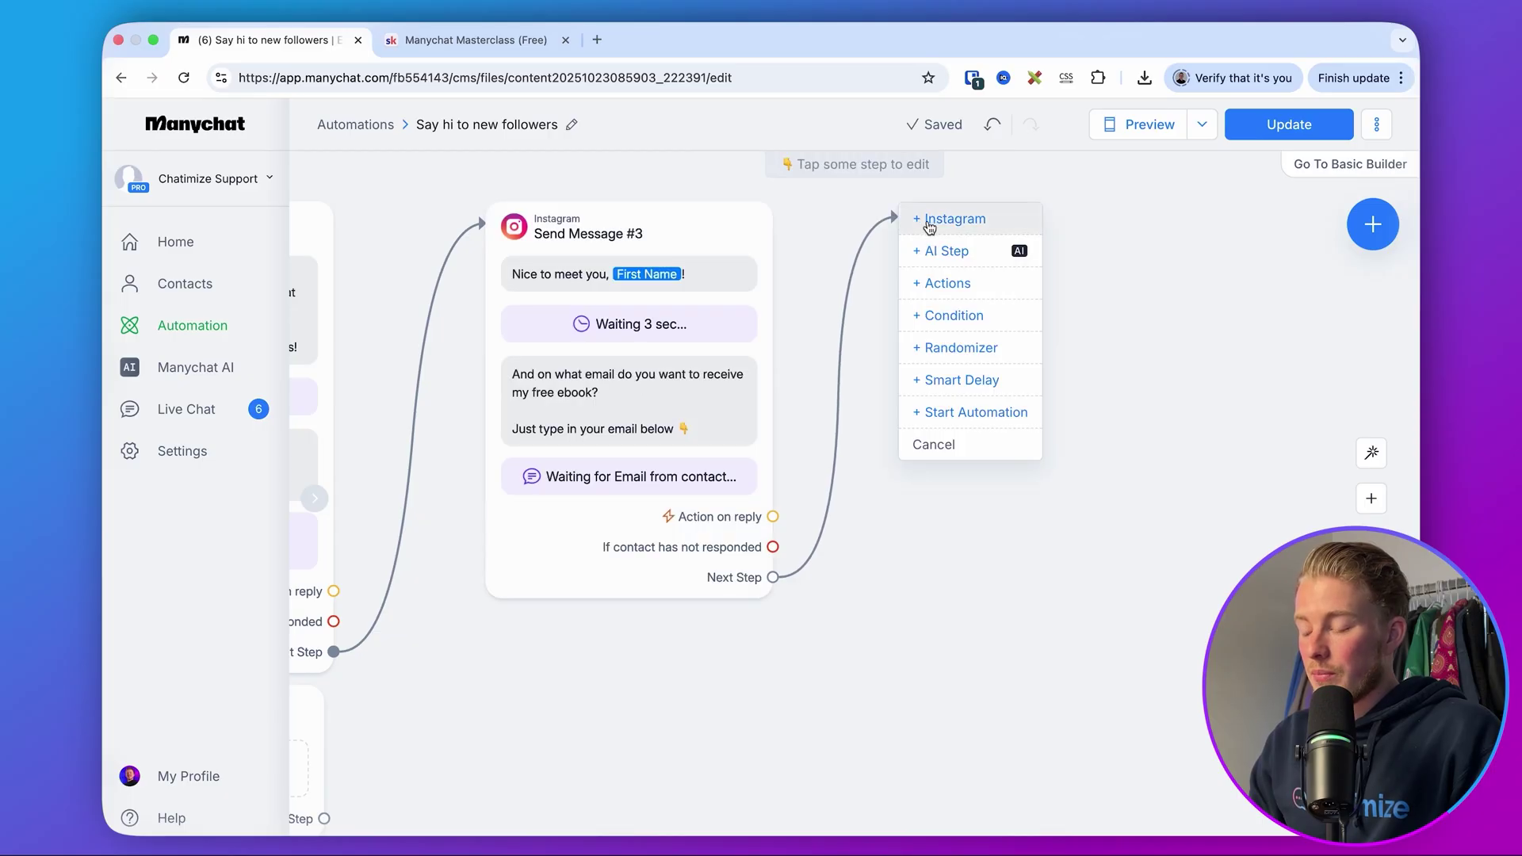
left_click(929, 219)
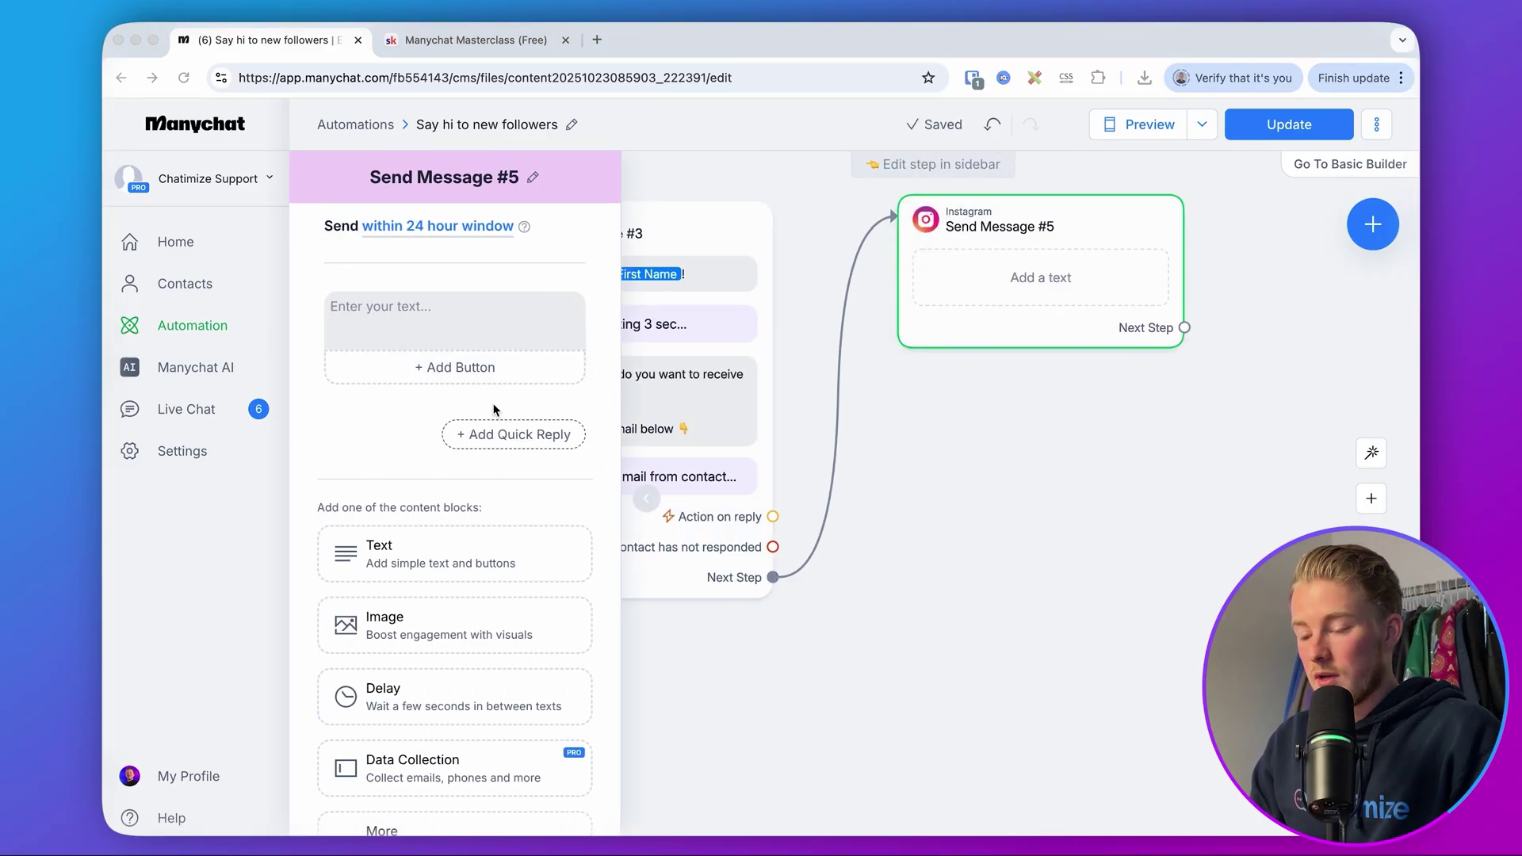
key("super+Tab")
type("Thank you! Just click the button below to get my free ebook 👇")
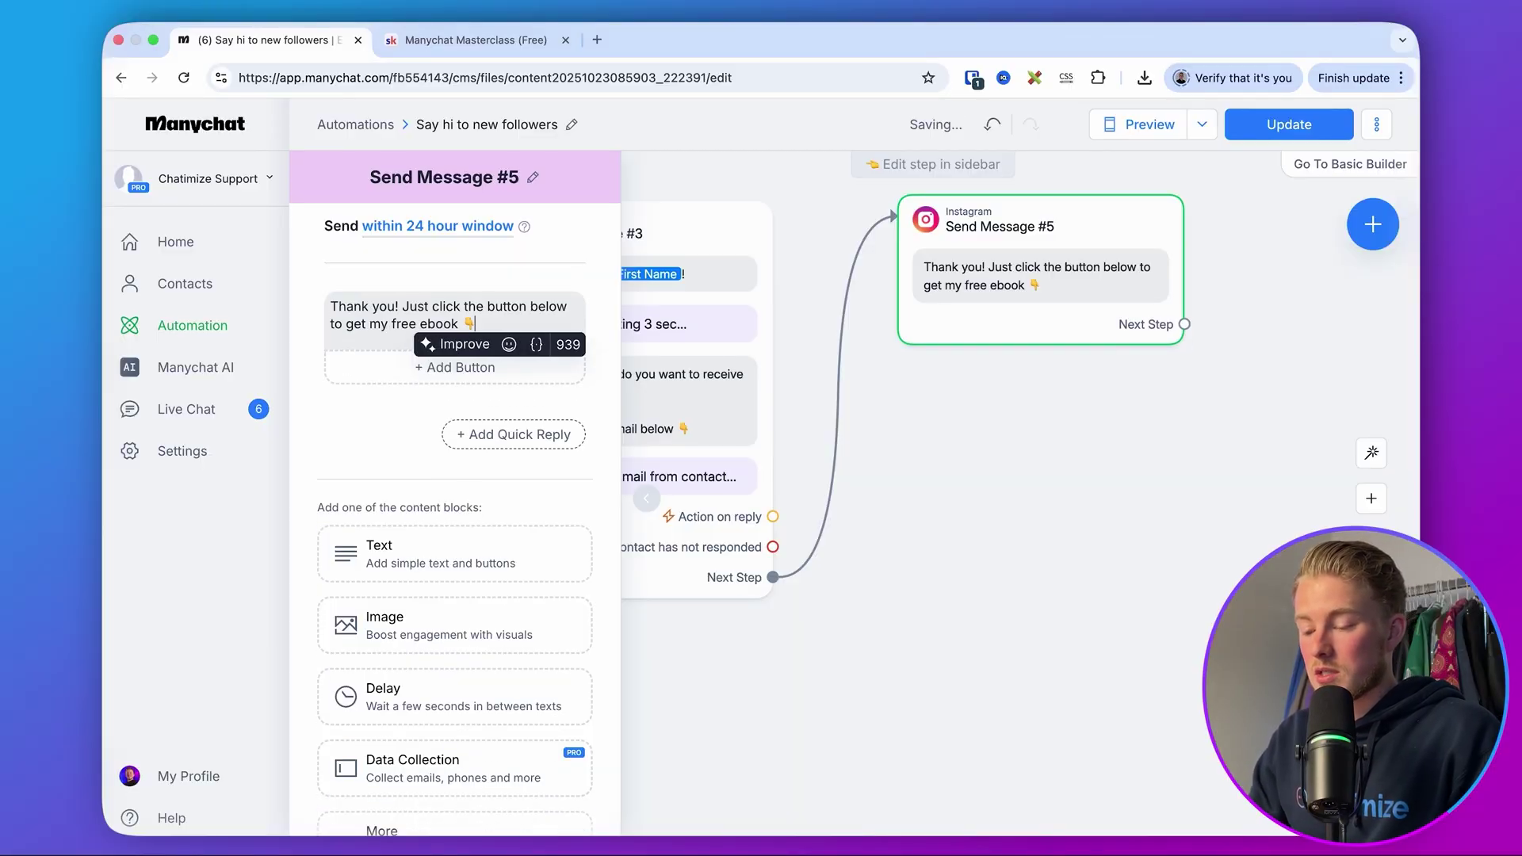
left_click(436, 373)
type("Get Free Ebook")
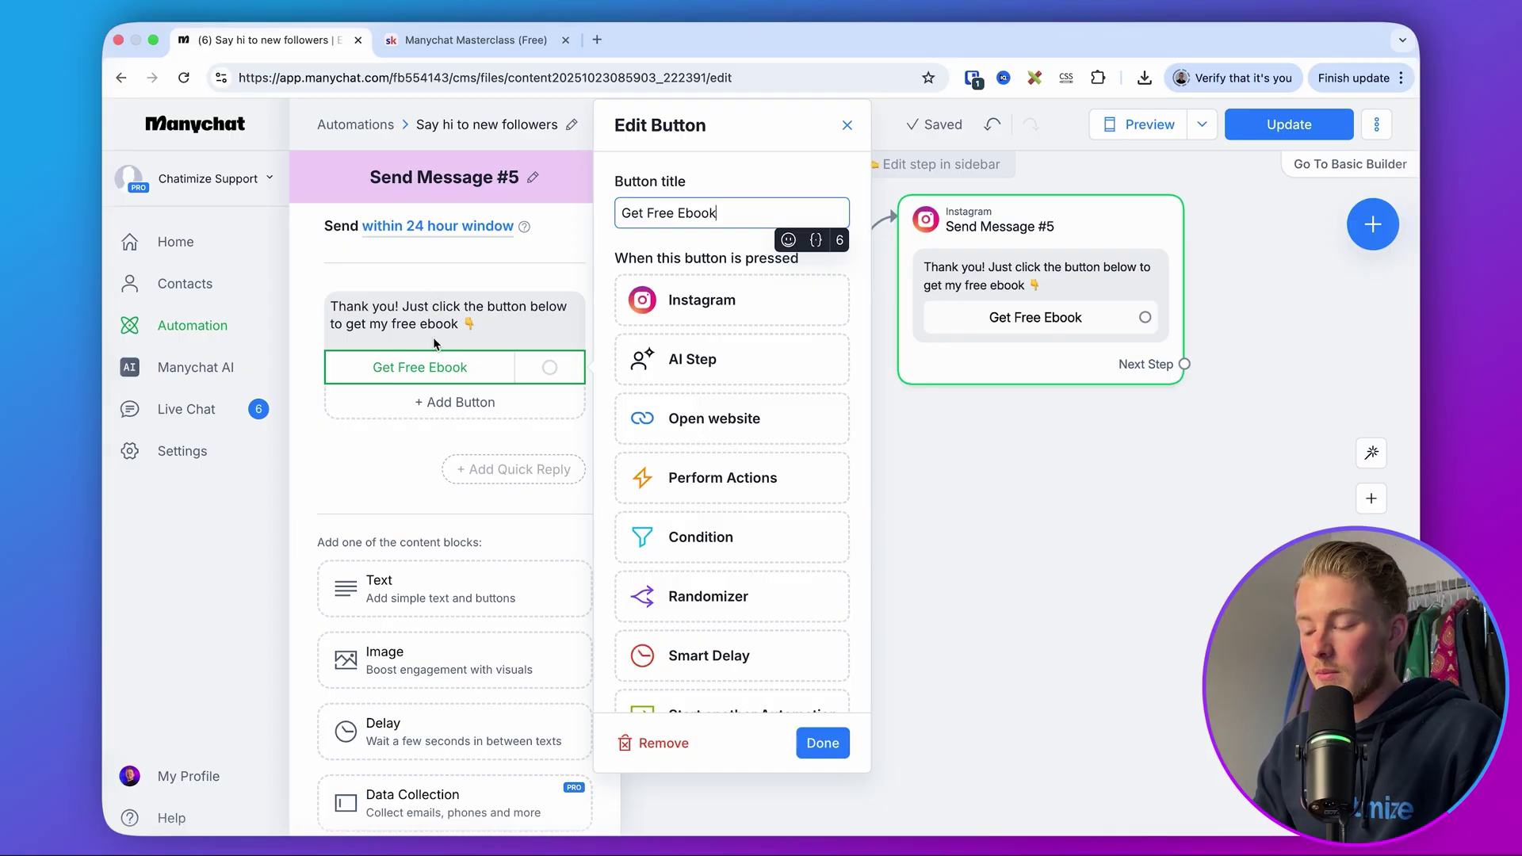
left_click(709, 417)
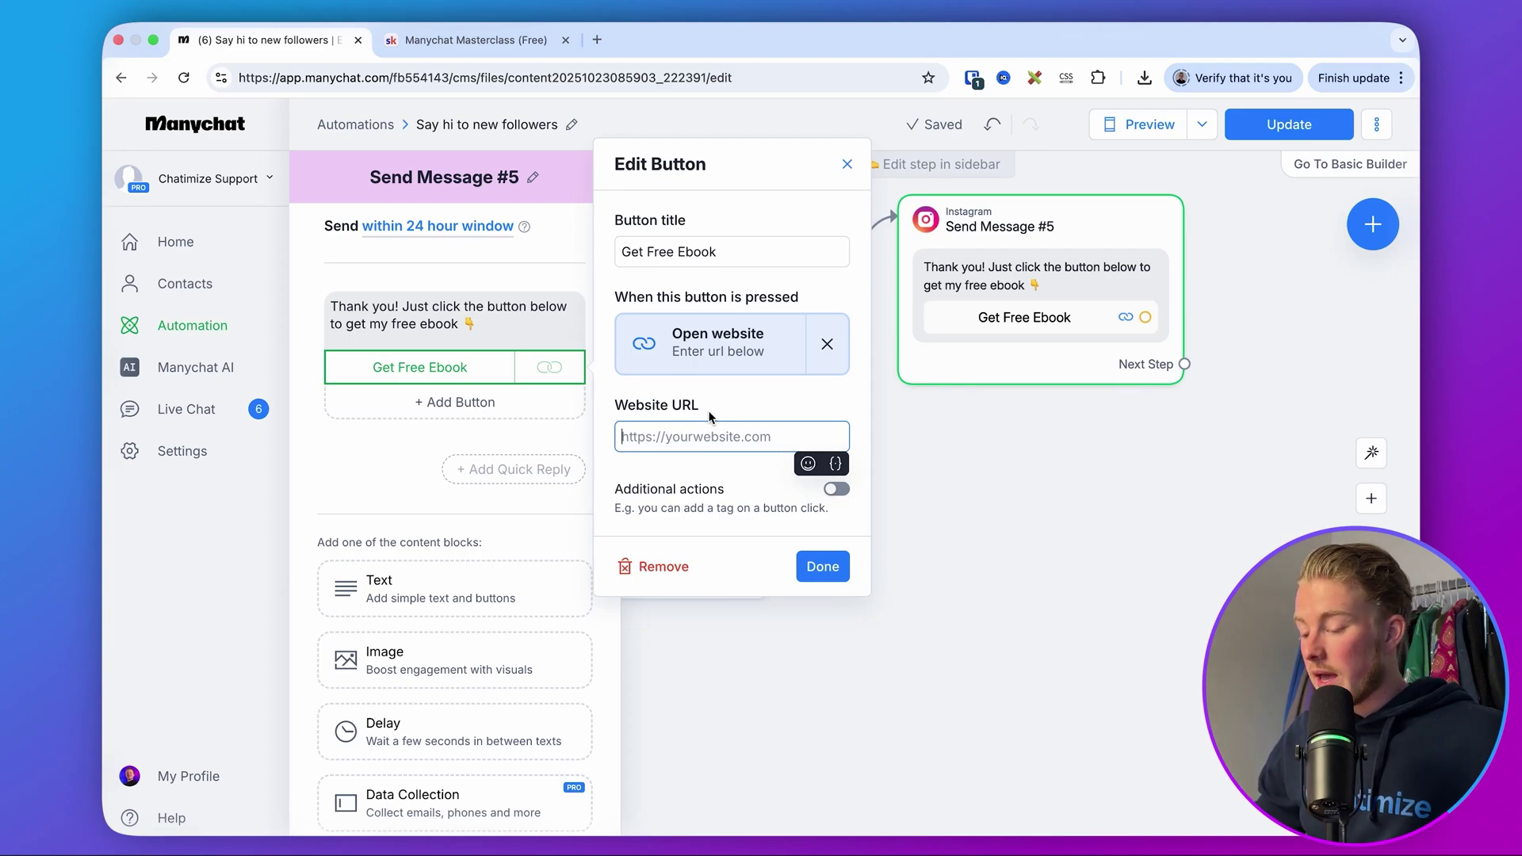
type("ht")
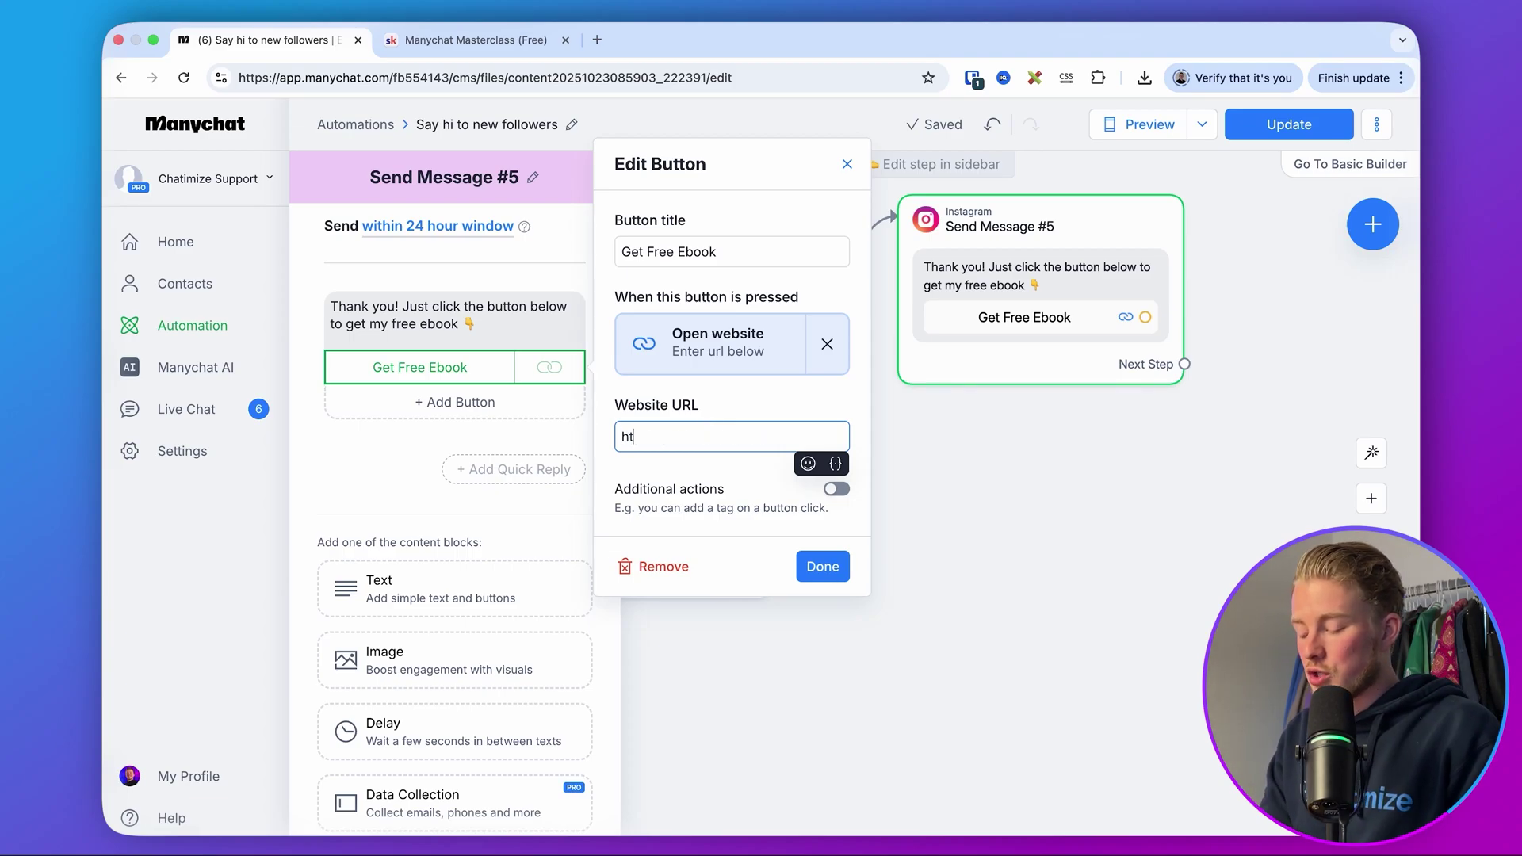
type("tps://chatimize.com")
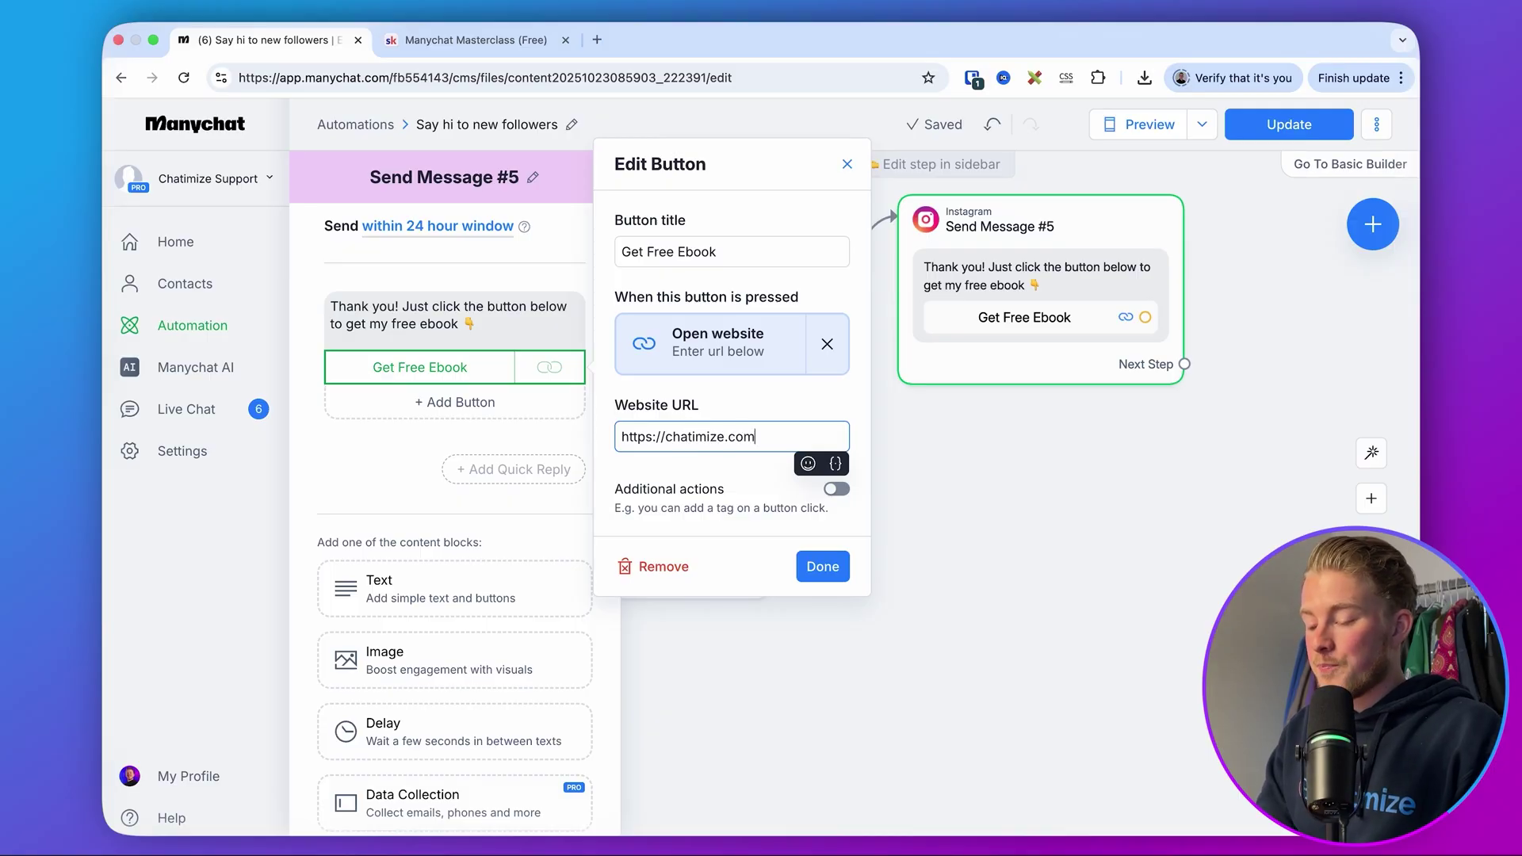
triple_click(796, 428)
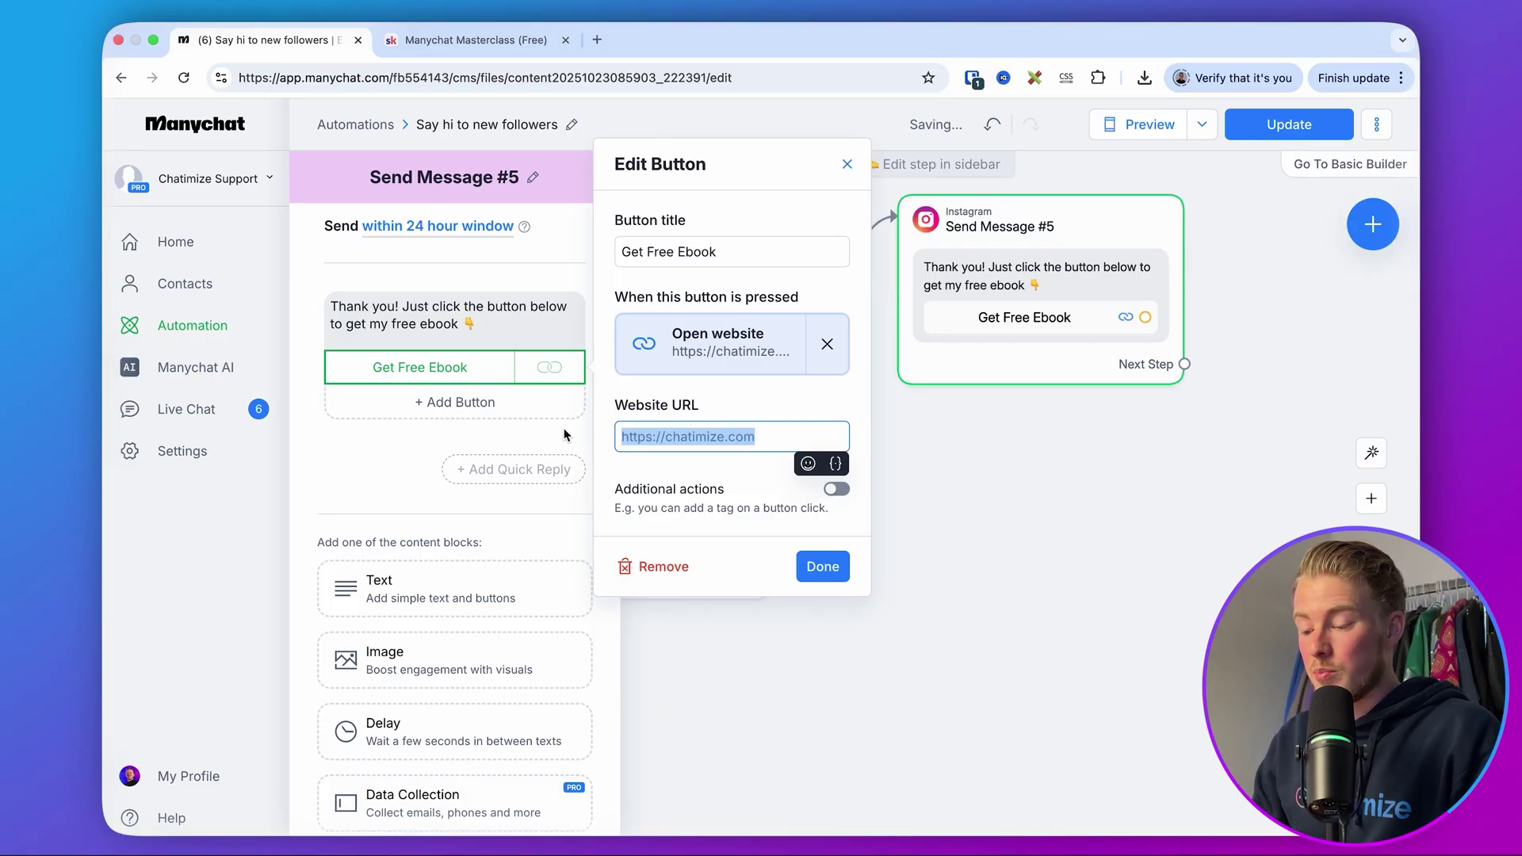
left_click(822, 566)
left_click(1290, 136)
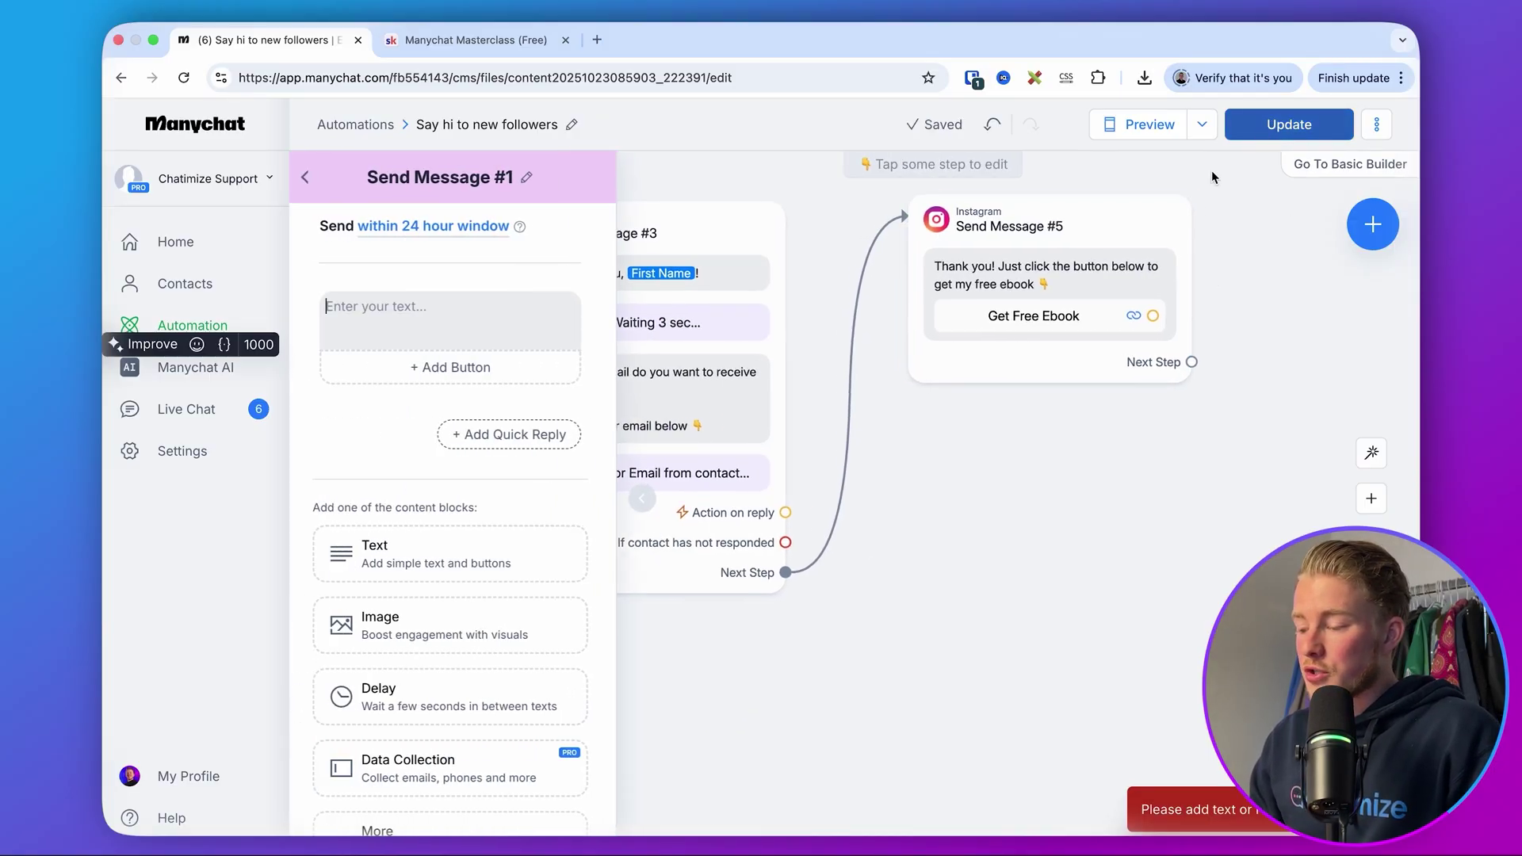
- Move the empty Send Message #2 and #1 branch steps further down
left_click(1257, 534)
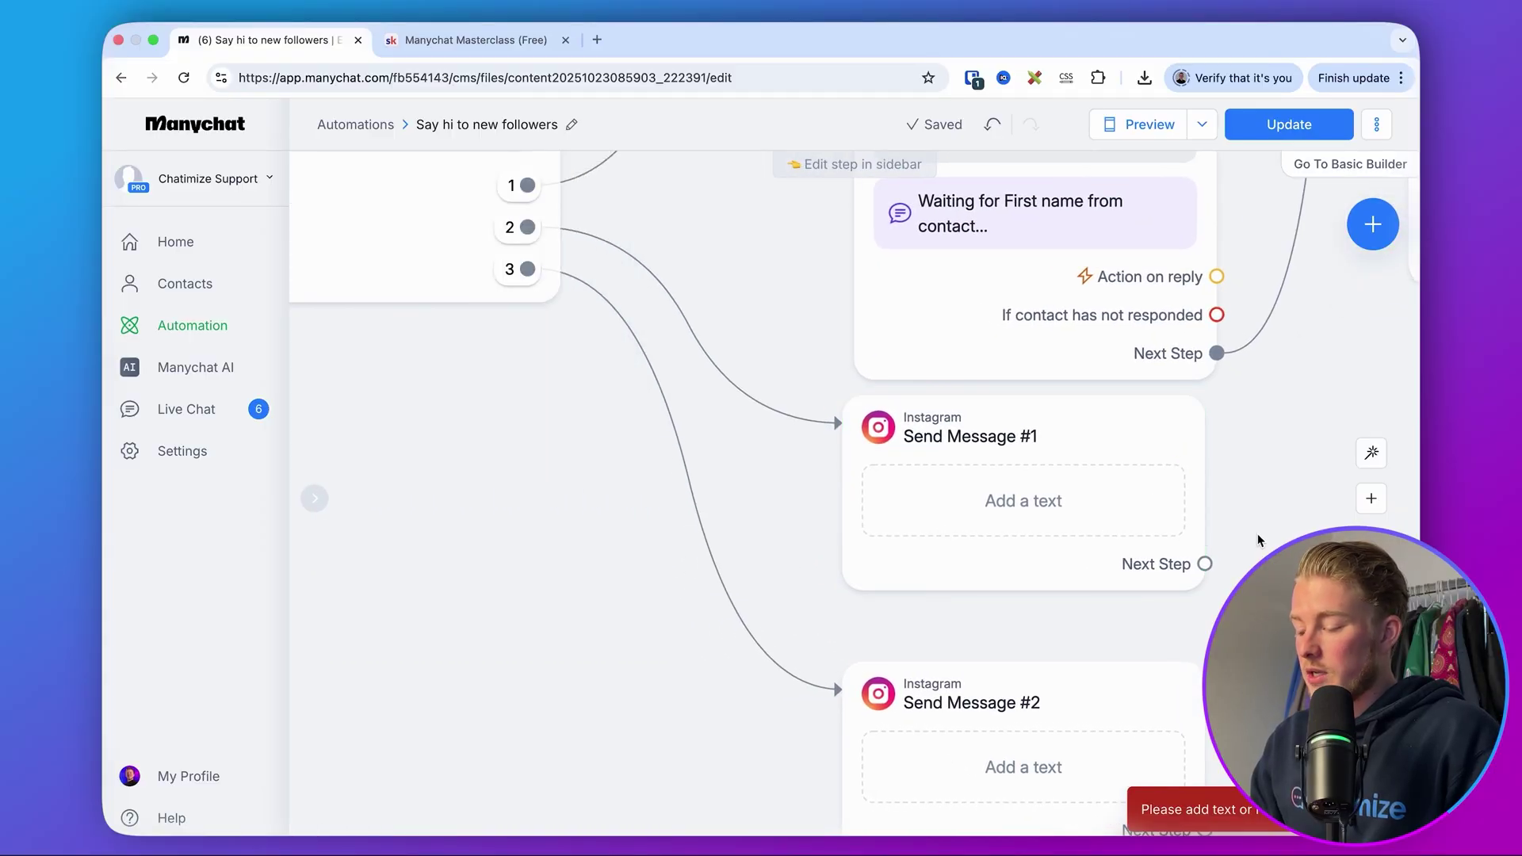
scroll(1257, 534, "down", 5)
left_click_drag(1258, 535, 1083, 456)
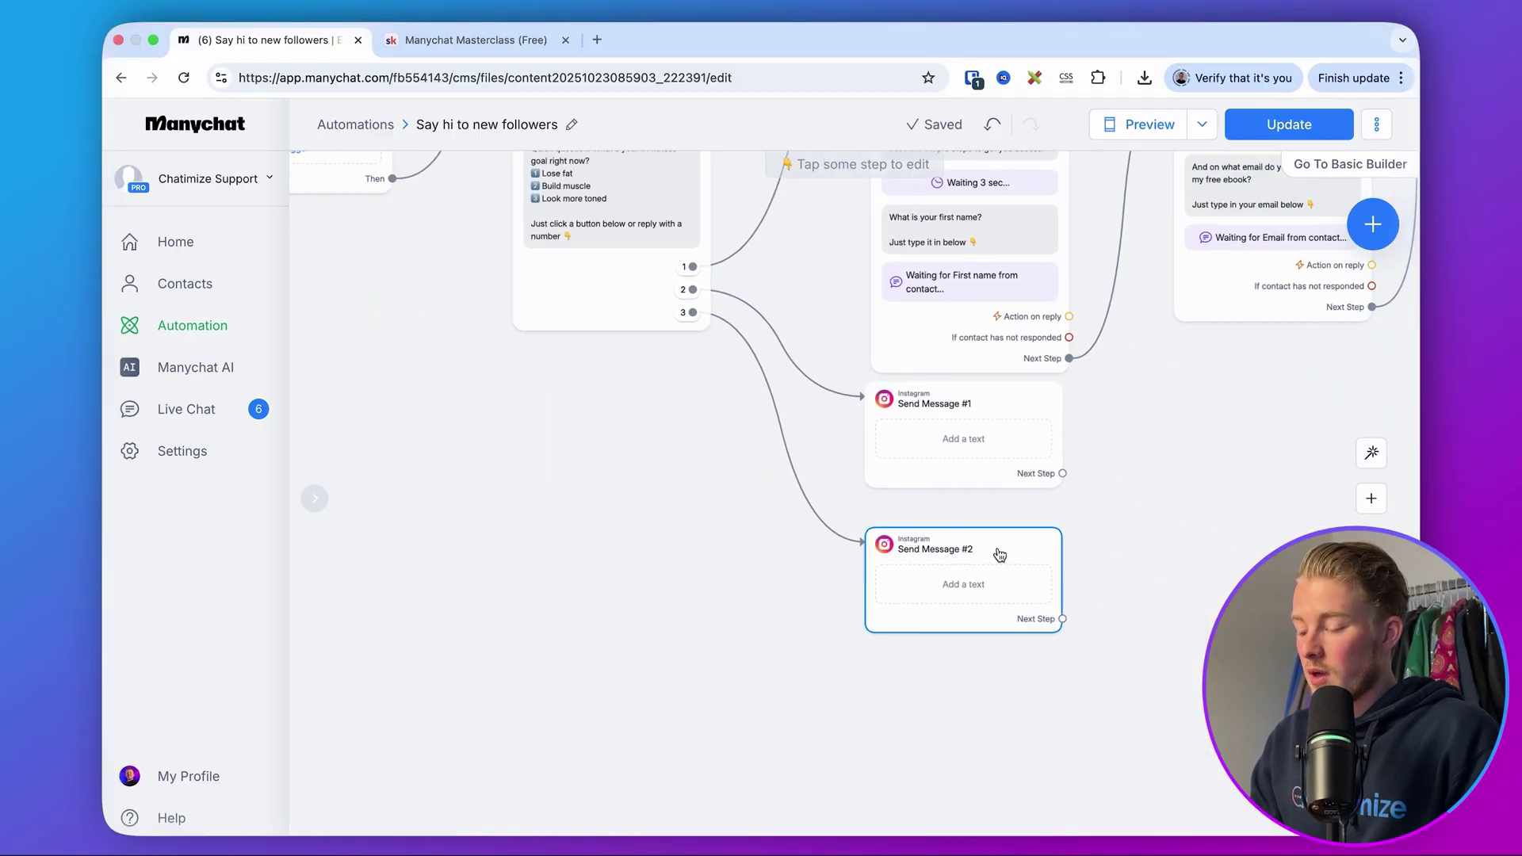
left_click_drag(995, 550, 962, 623)
left_click(962, 425)
left_click_drag(961, 425, 964, 476)
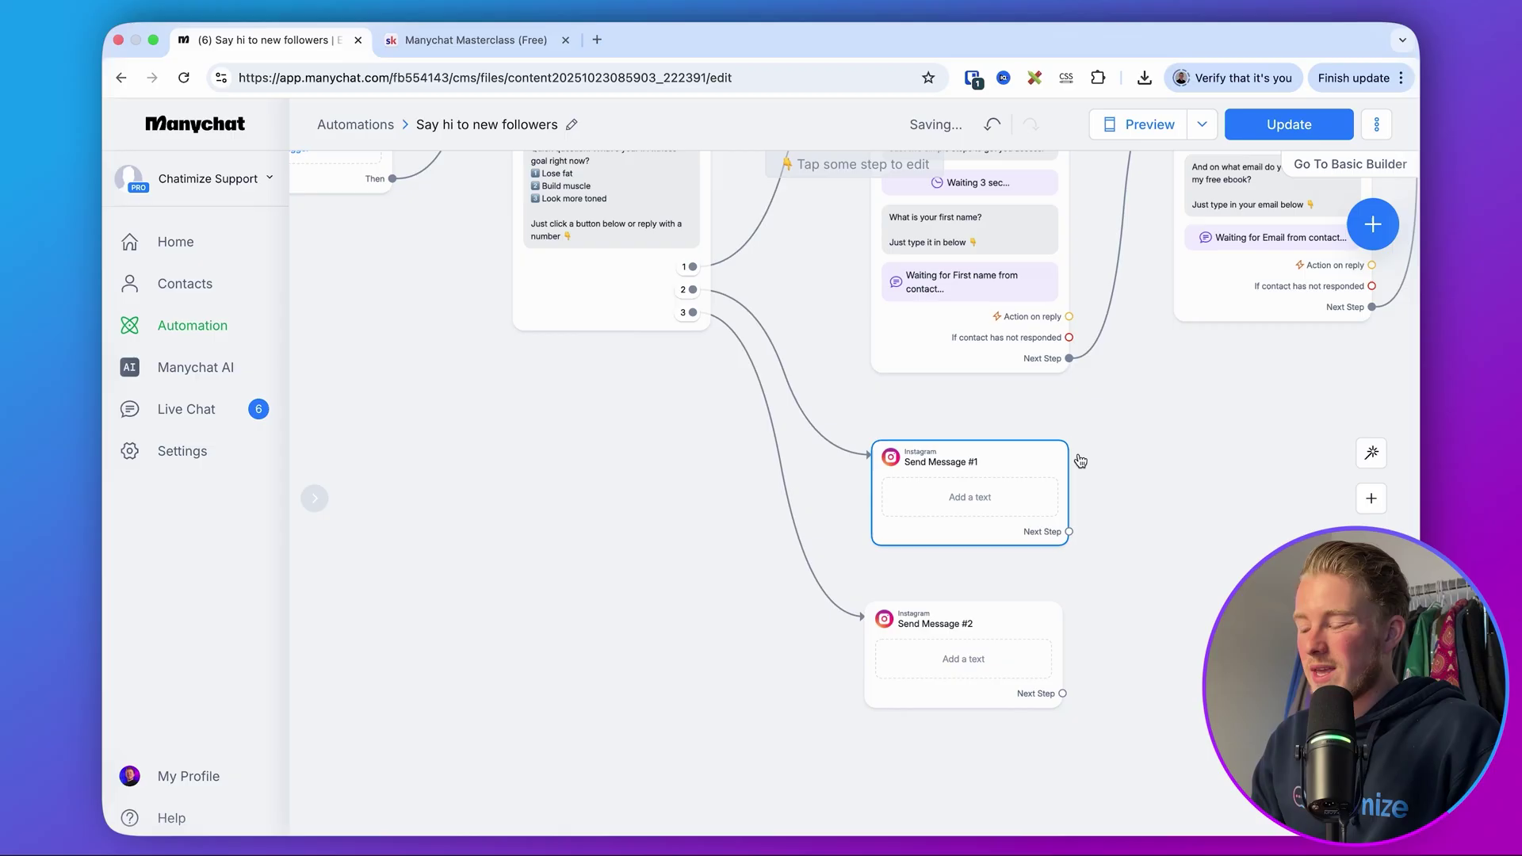
- Shift Send Message #5 right and connect the email reply to a new Actions step
left_click_drag(1077, 455, 614, 664)
left_click_drag(1116, 341, 1263, 346)
left_click_drag(909, 472, 962, 268)
left_click(982, 272)
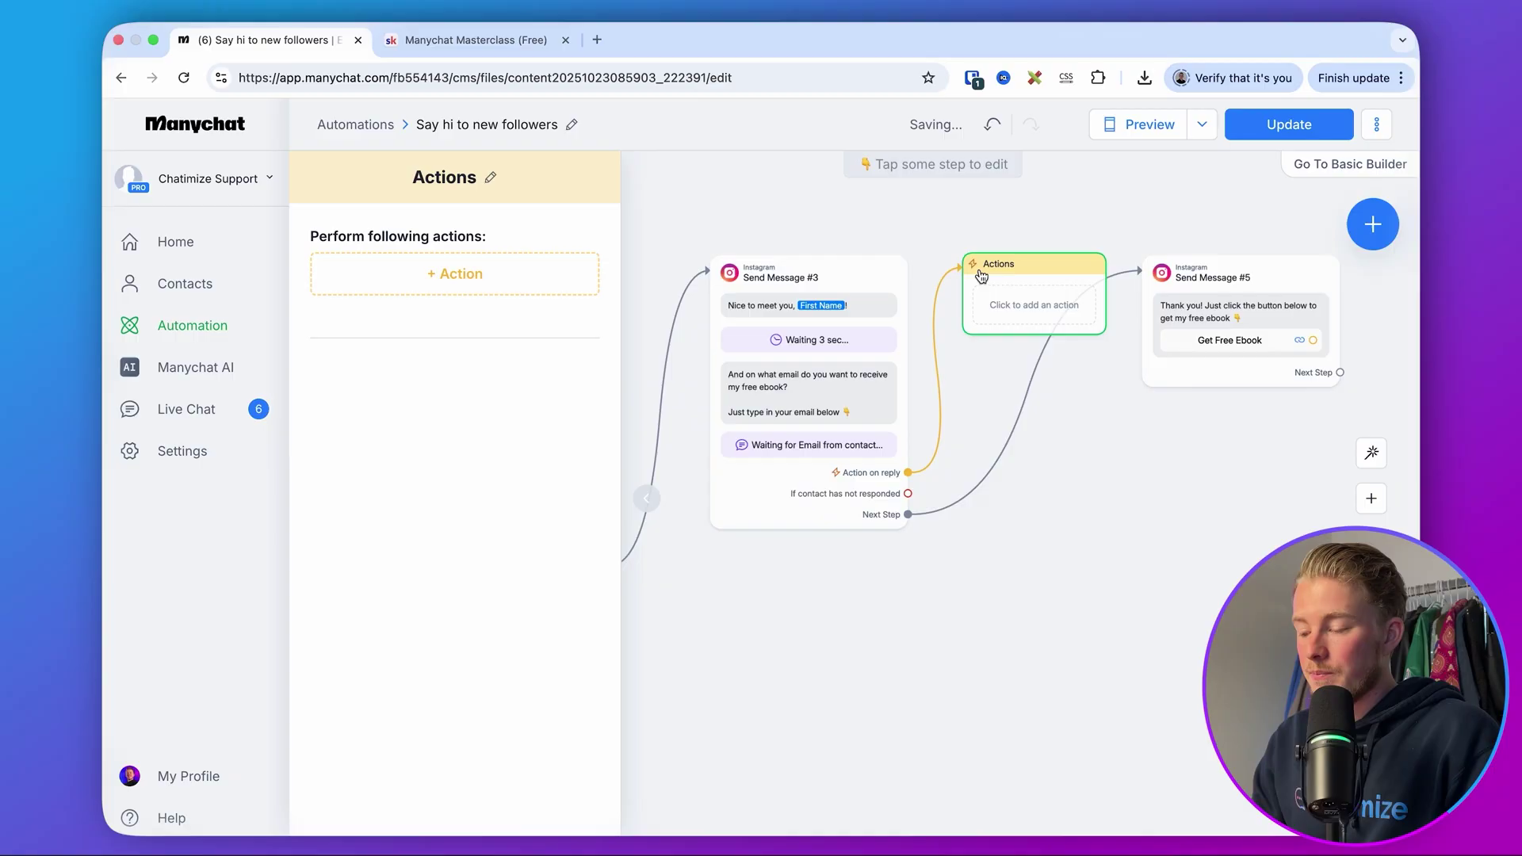
- Add a Google Sheets Insert Row action, then open account Settings in a new tab
left_click(527, 278)
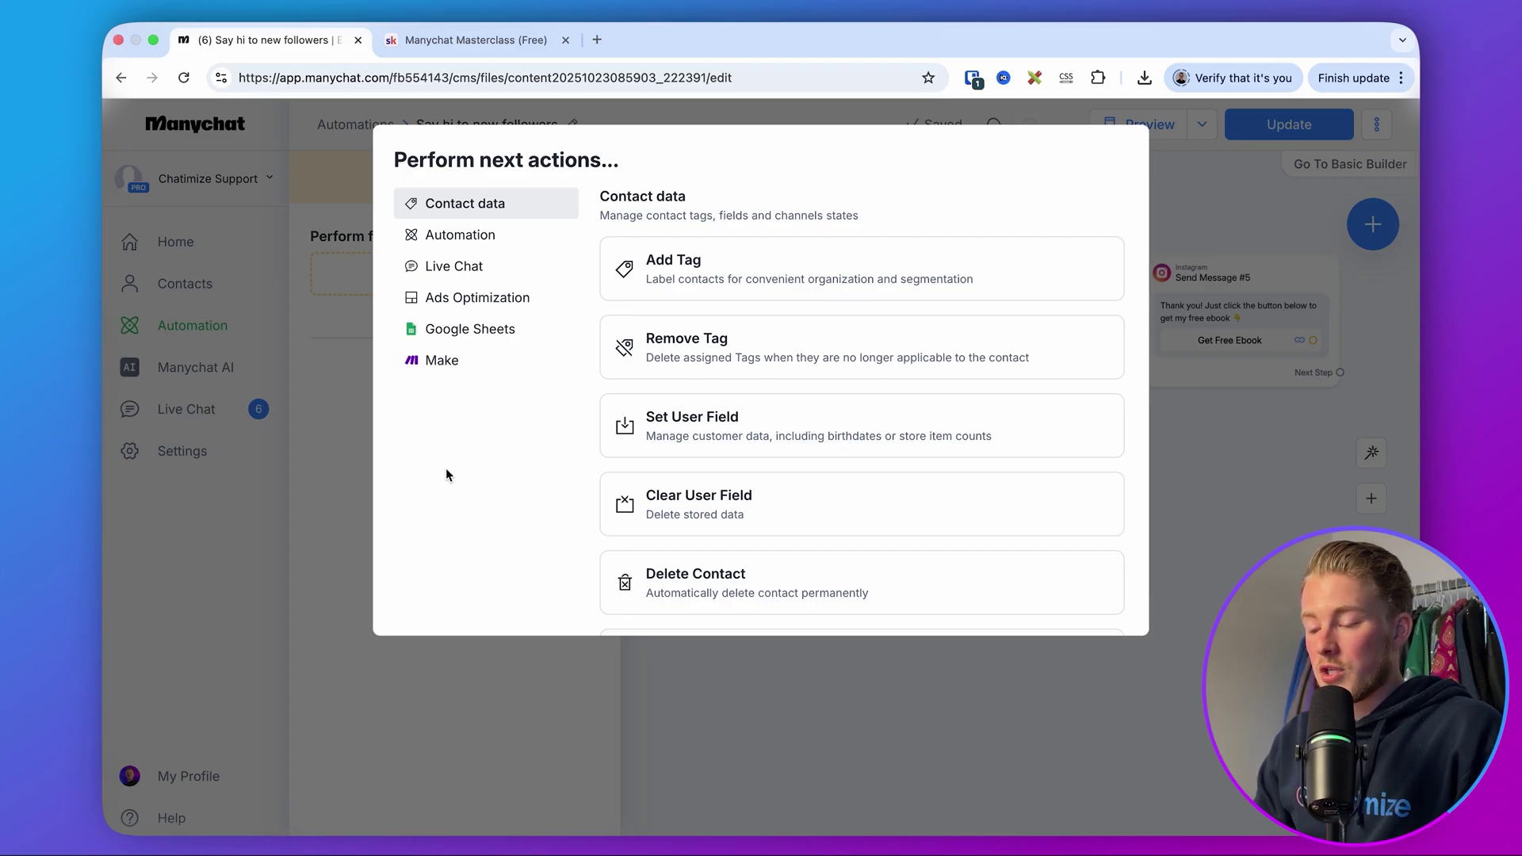
left_click(498, 337)
left_click(703, 299)
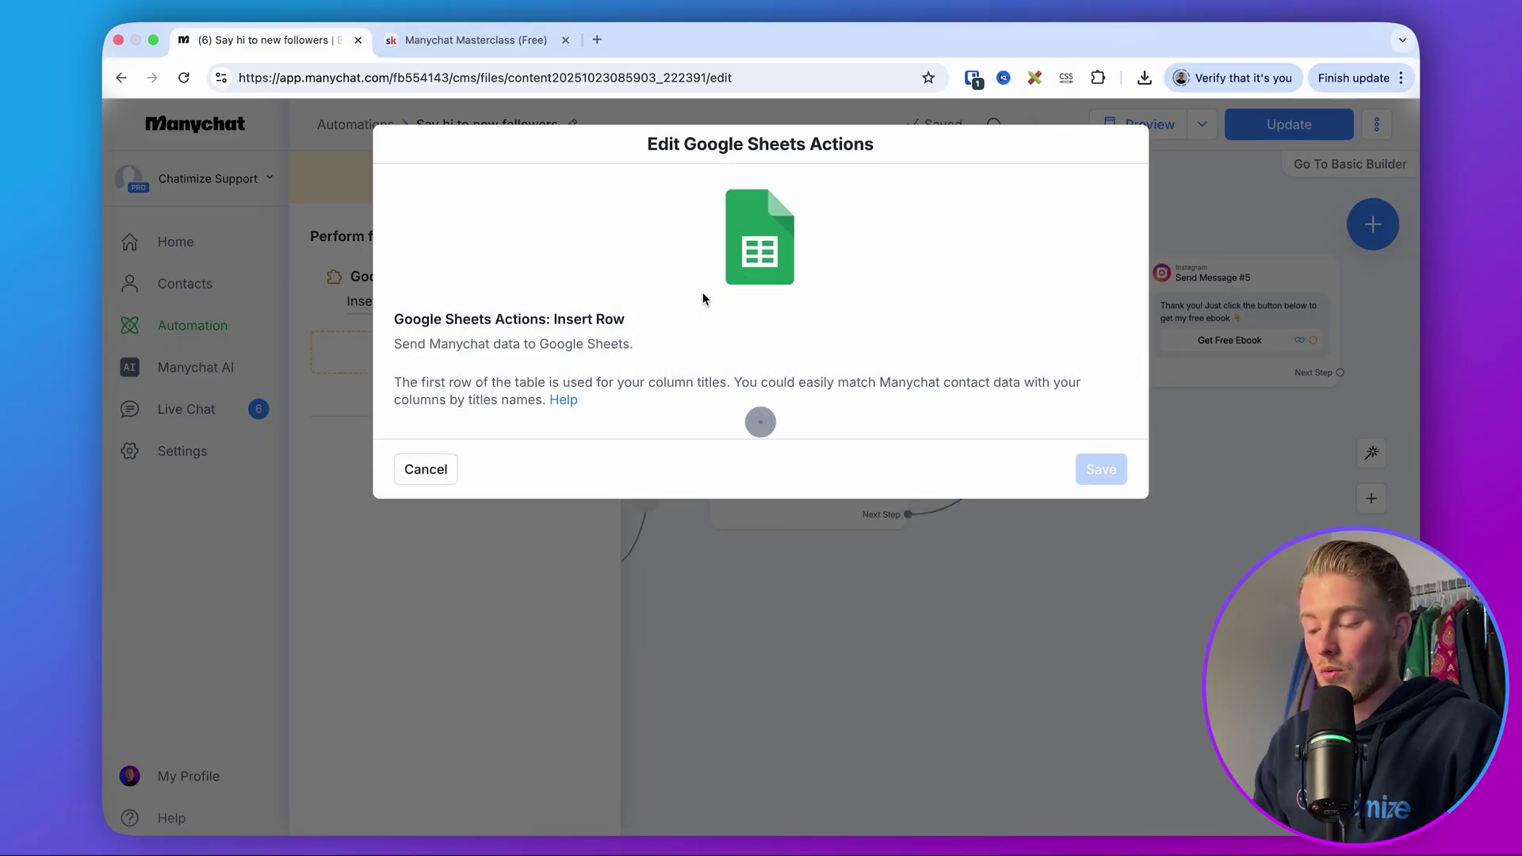
left_click(442, 469)
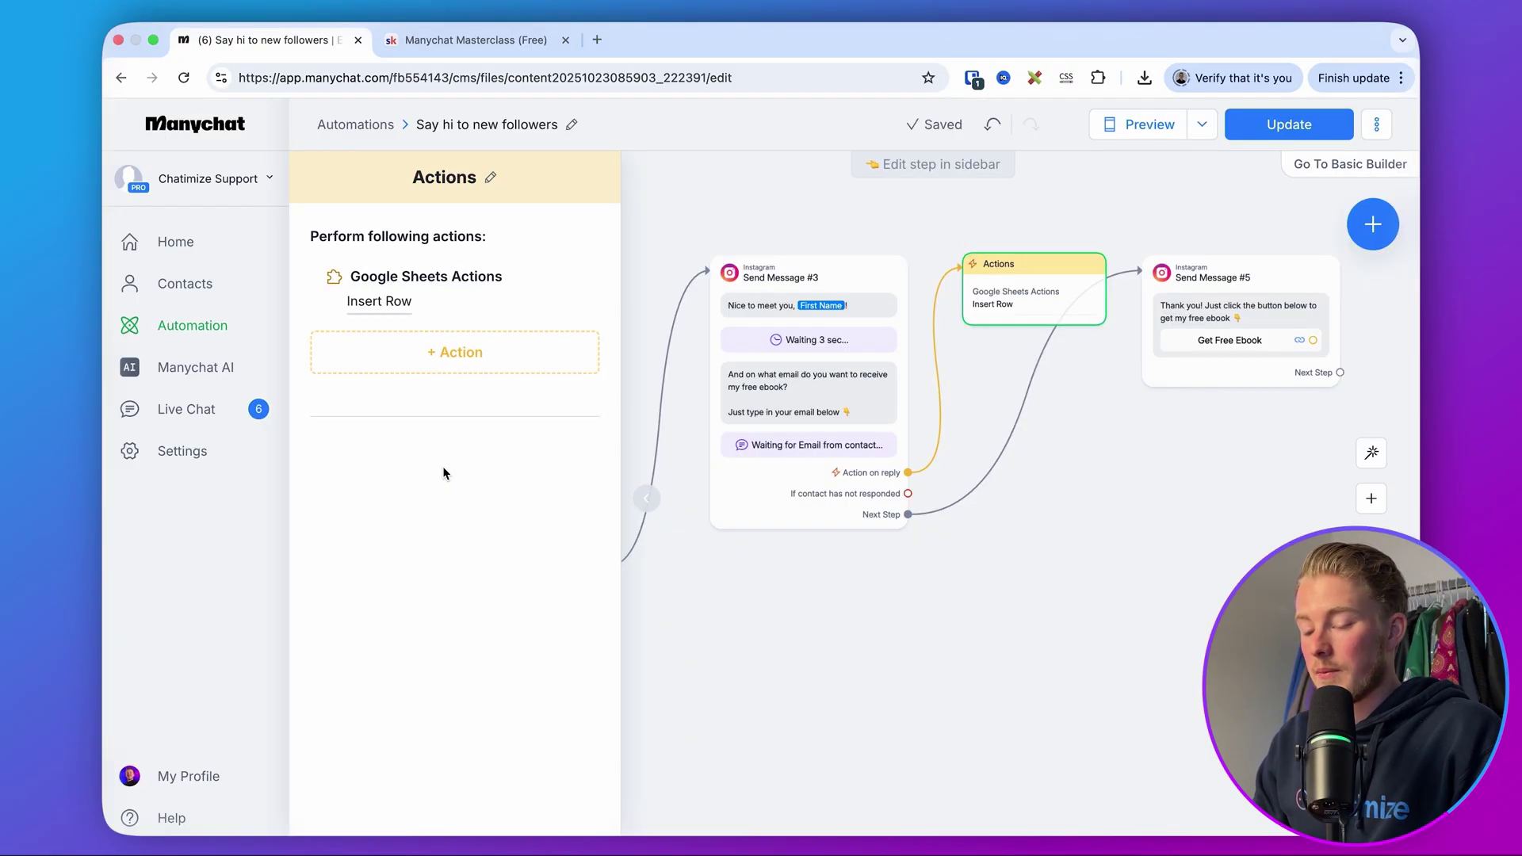
right_click(248, 453)
left_click(286, 464)
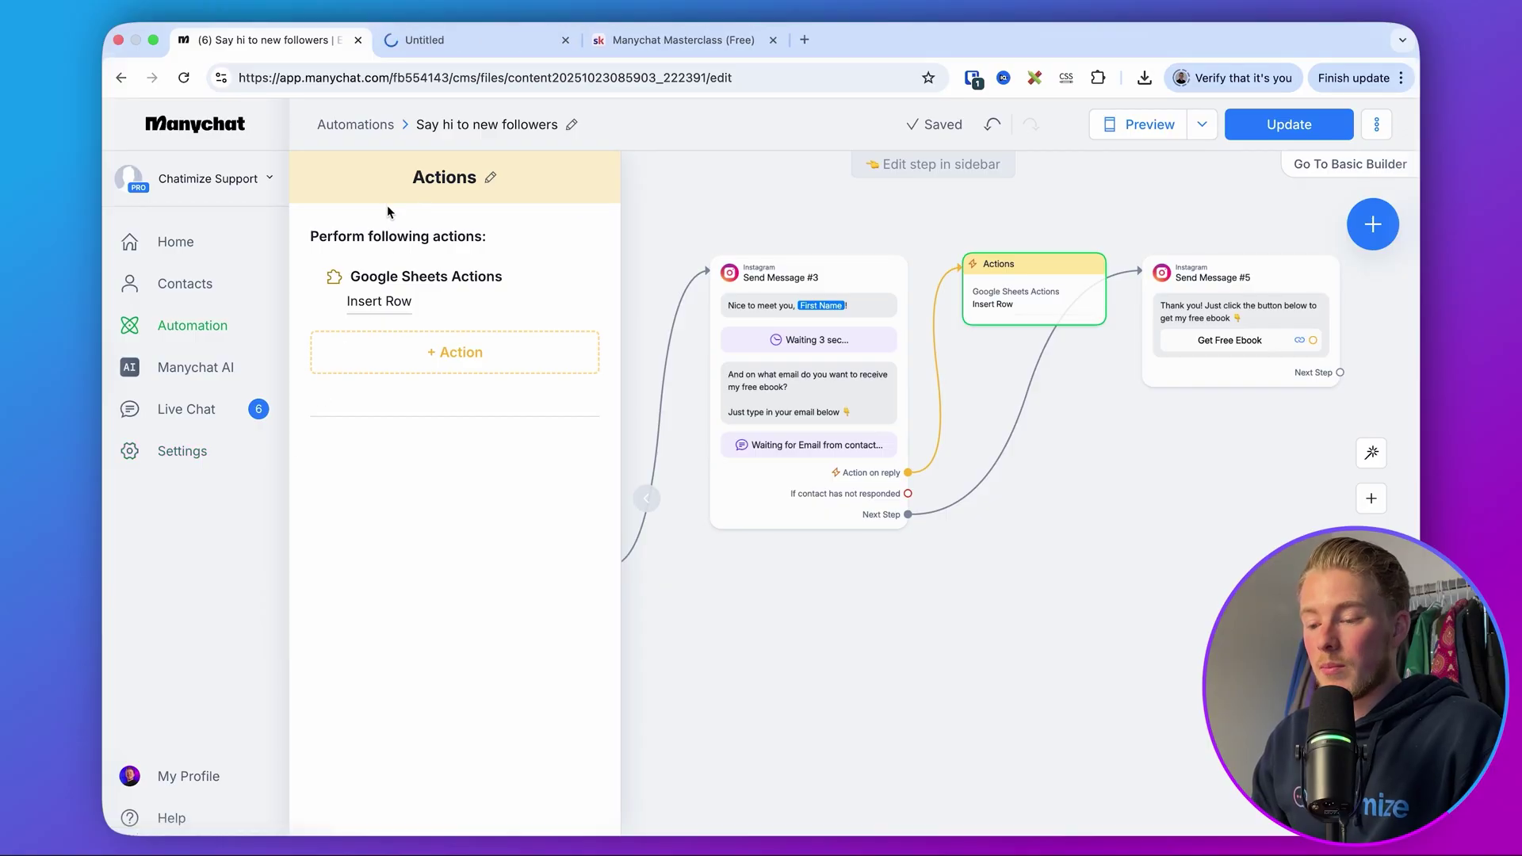
left_click(449, 47)
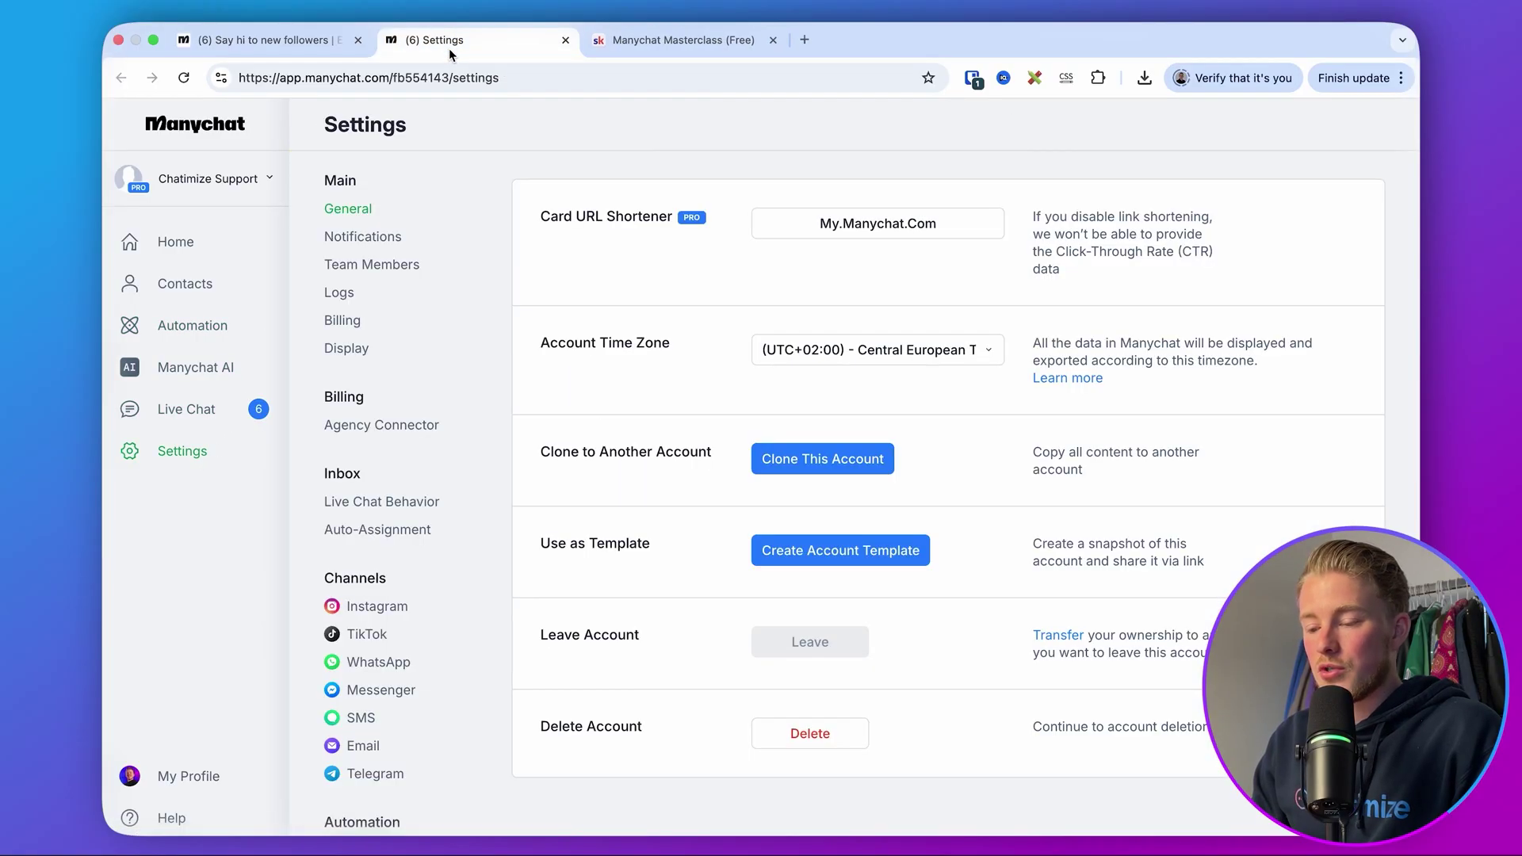
scroll(373, 501, "down", 5)
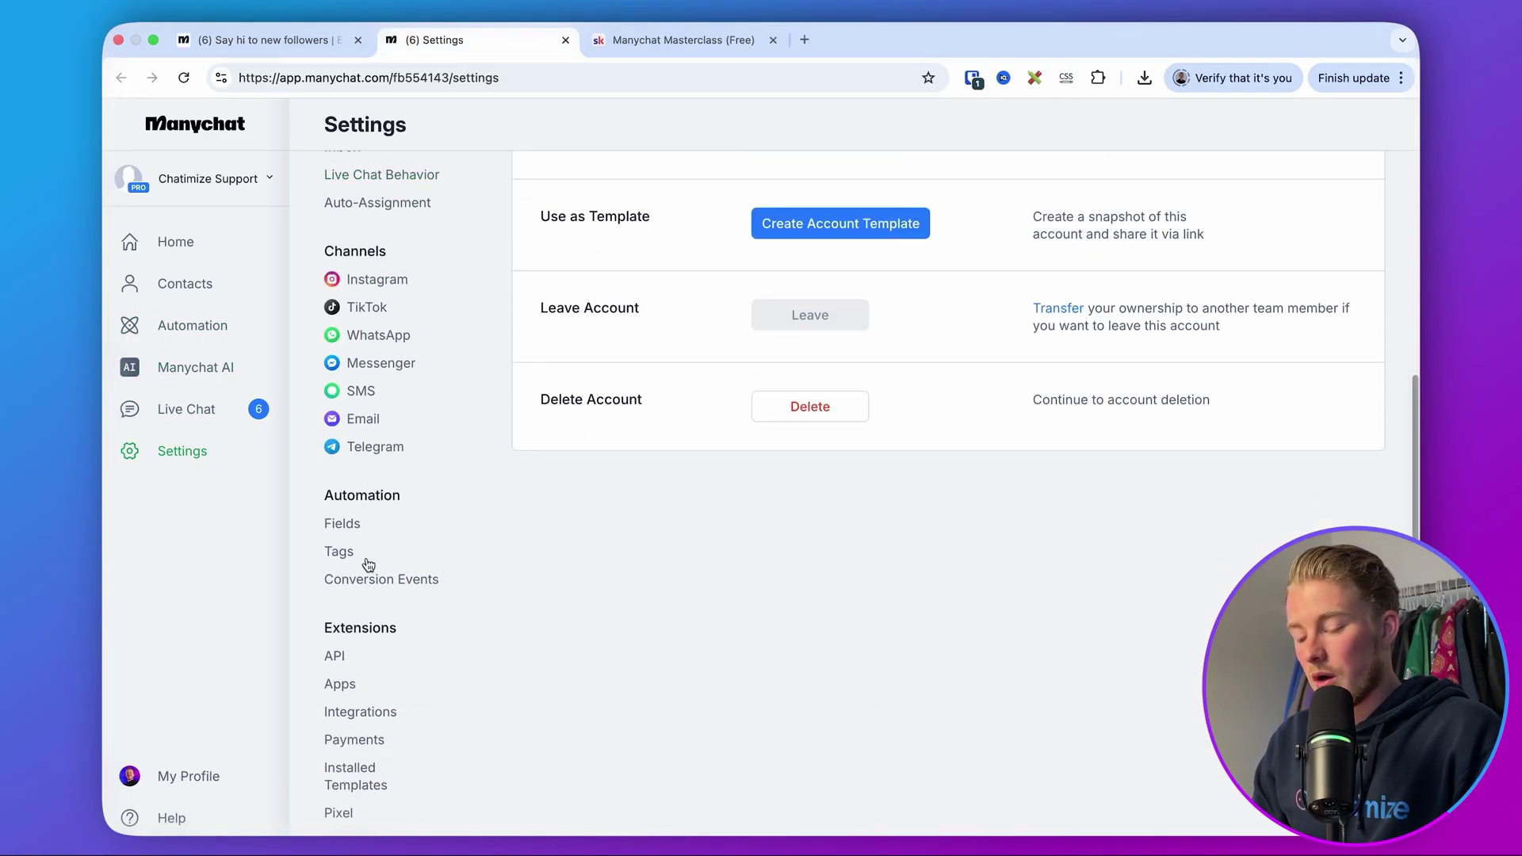
left_click(374, 711)
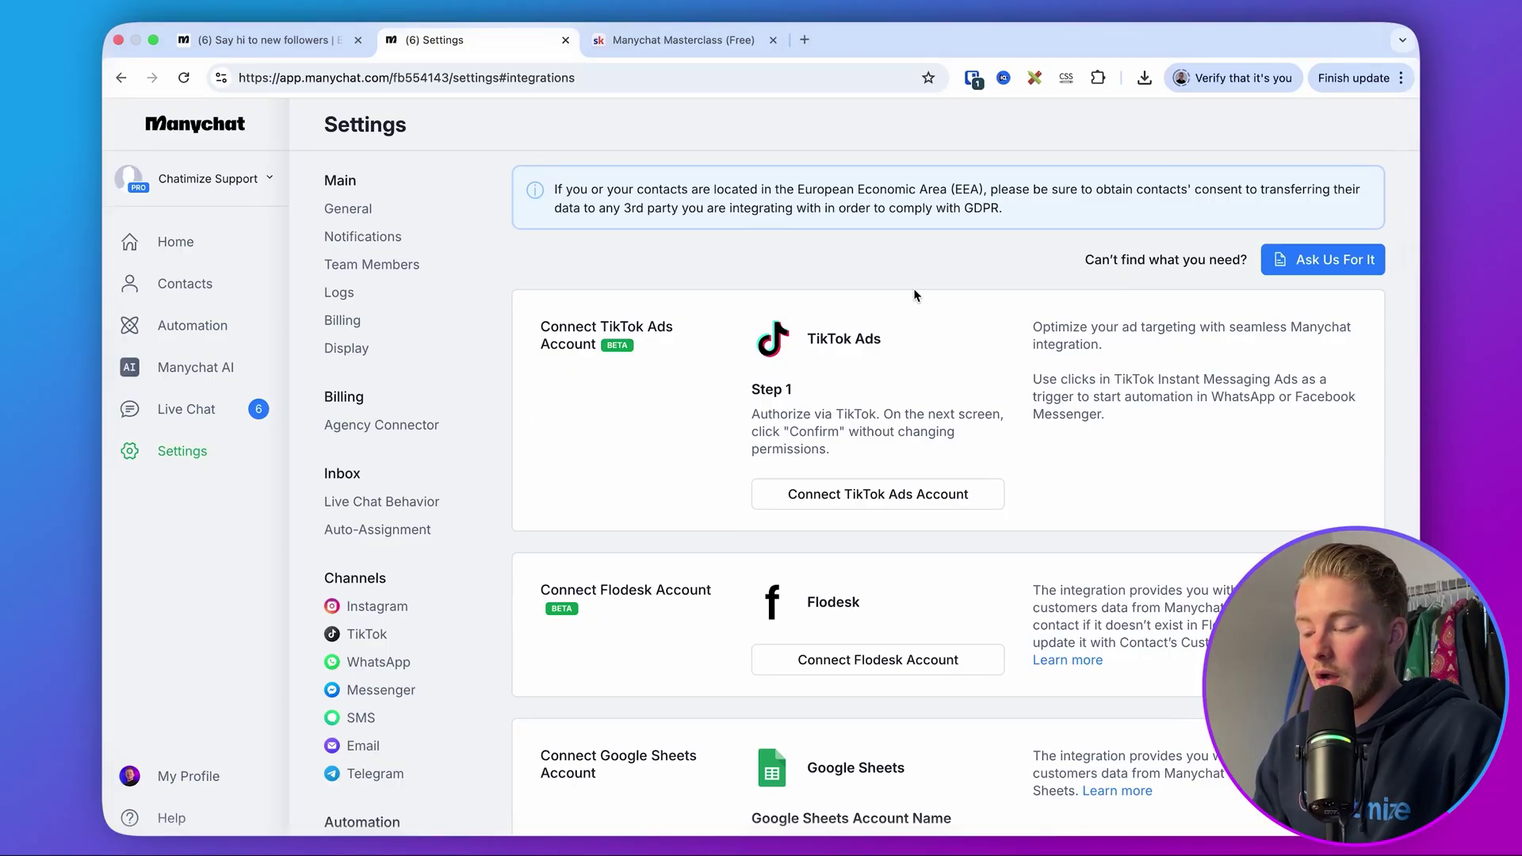
scroll(681, 419, "down", 10)
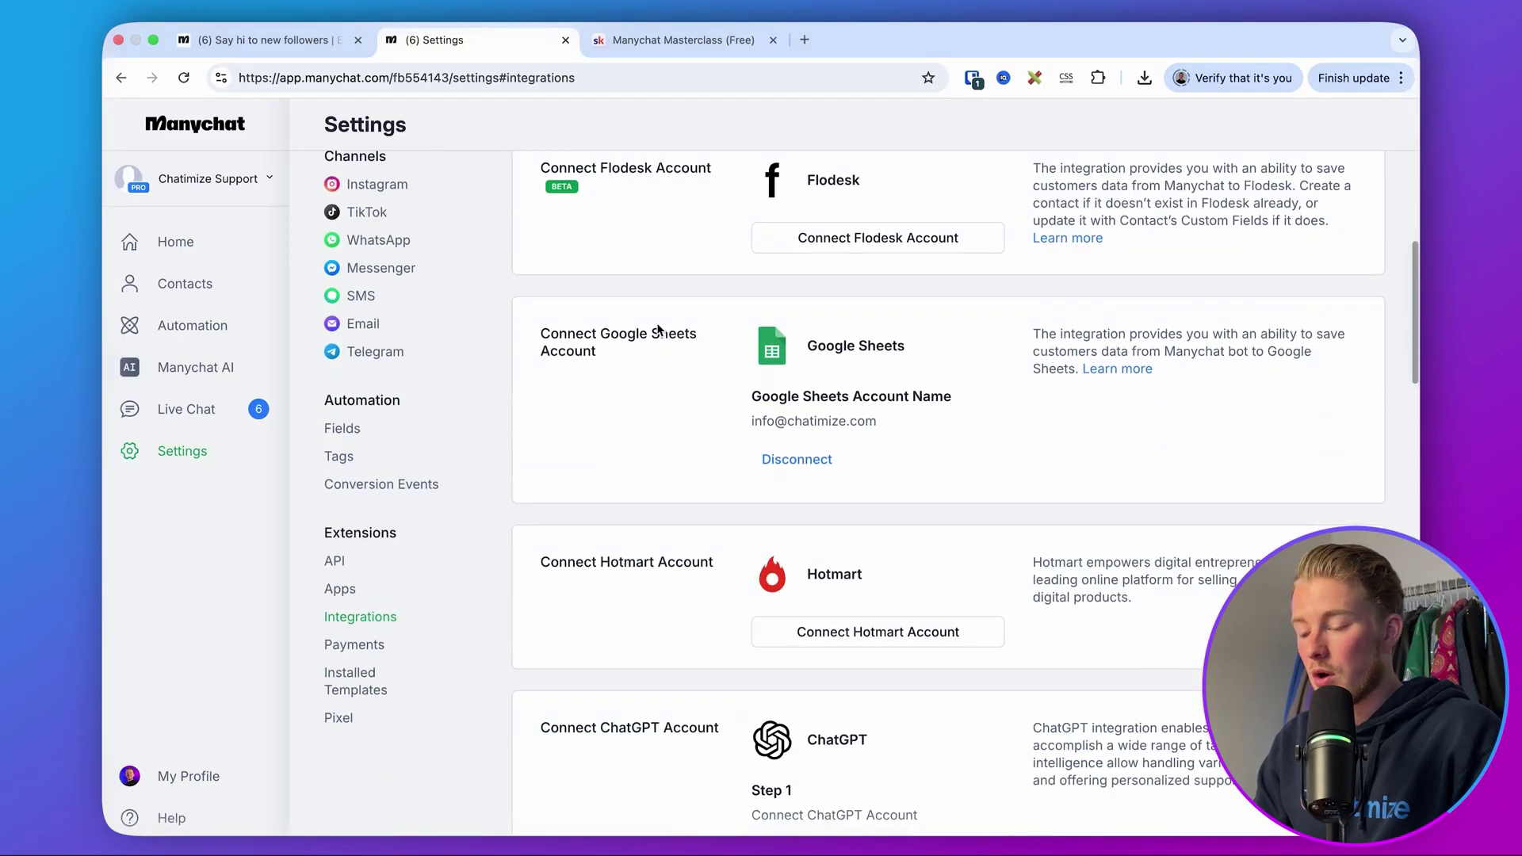
scroll(657, 329, "up", 1)
double_click(626, 221)
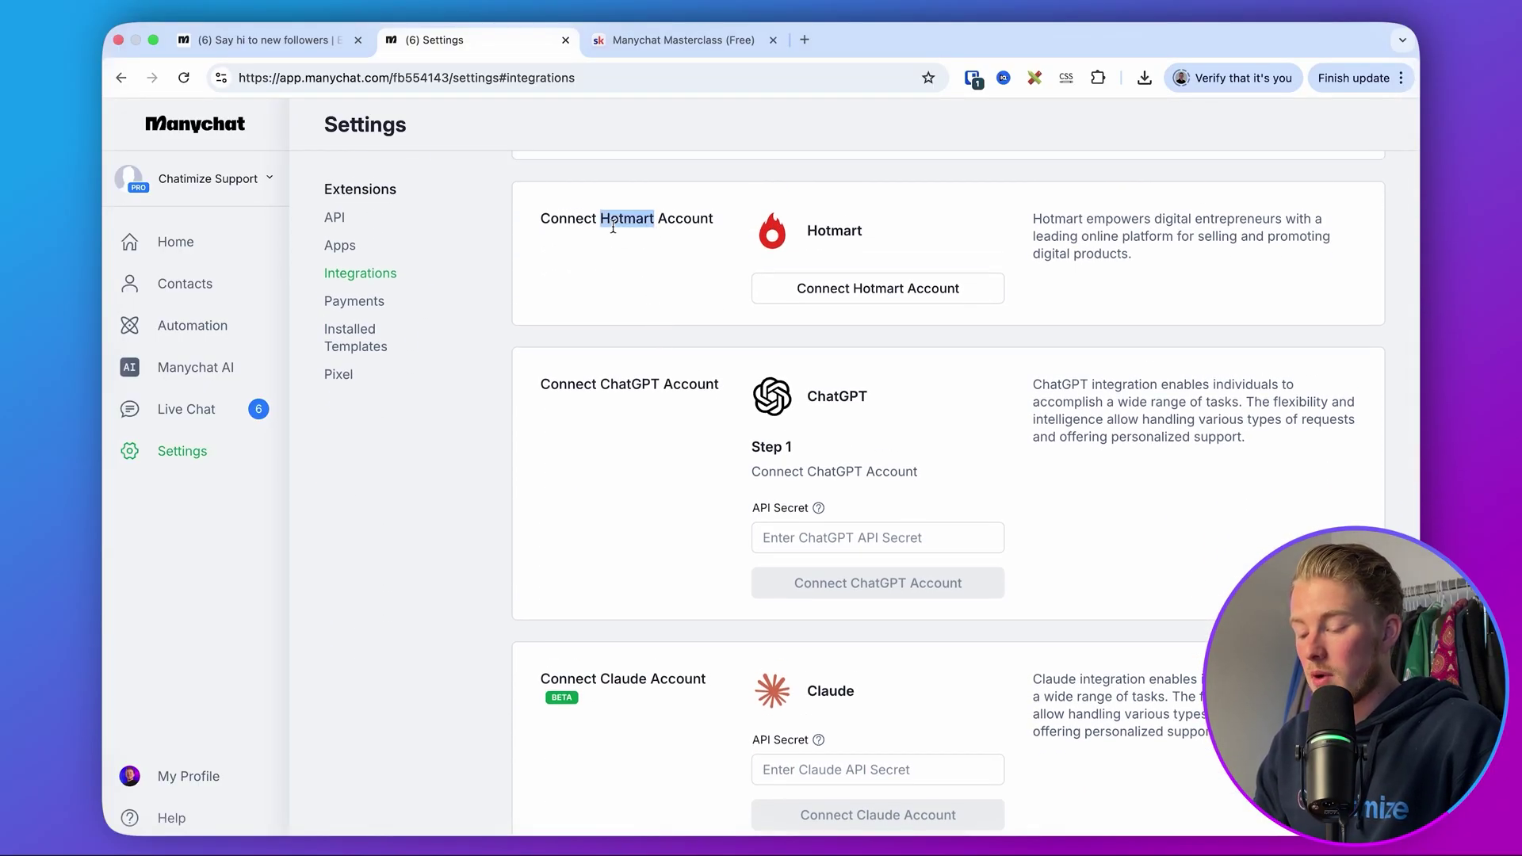
scroll(613, 226, "down", 12)
scroll(614, 232, "down", 3)
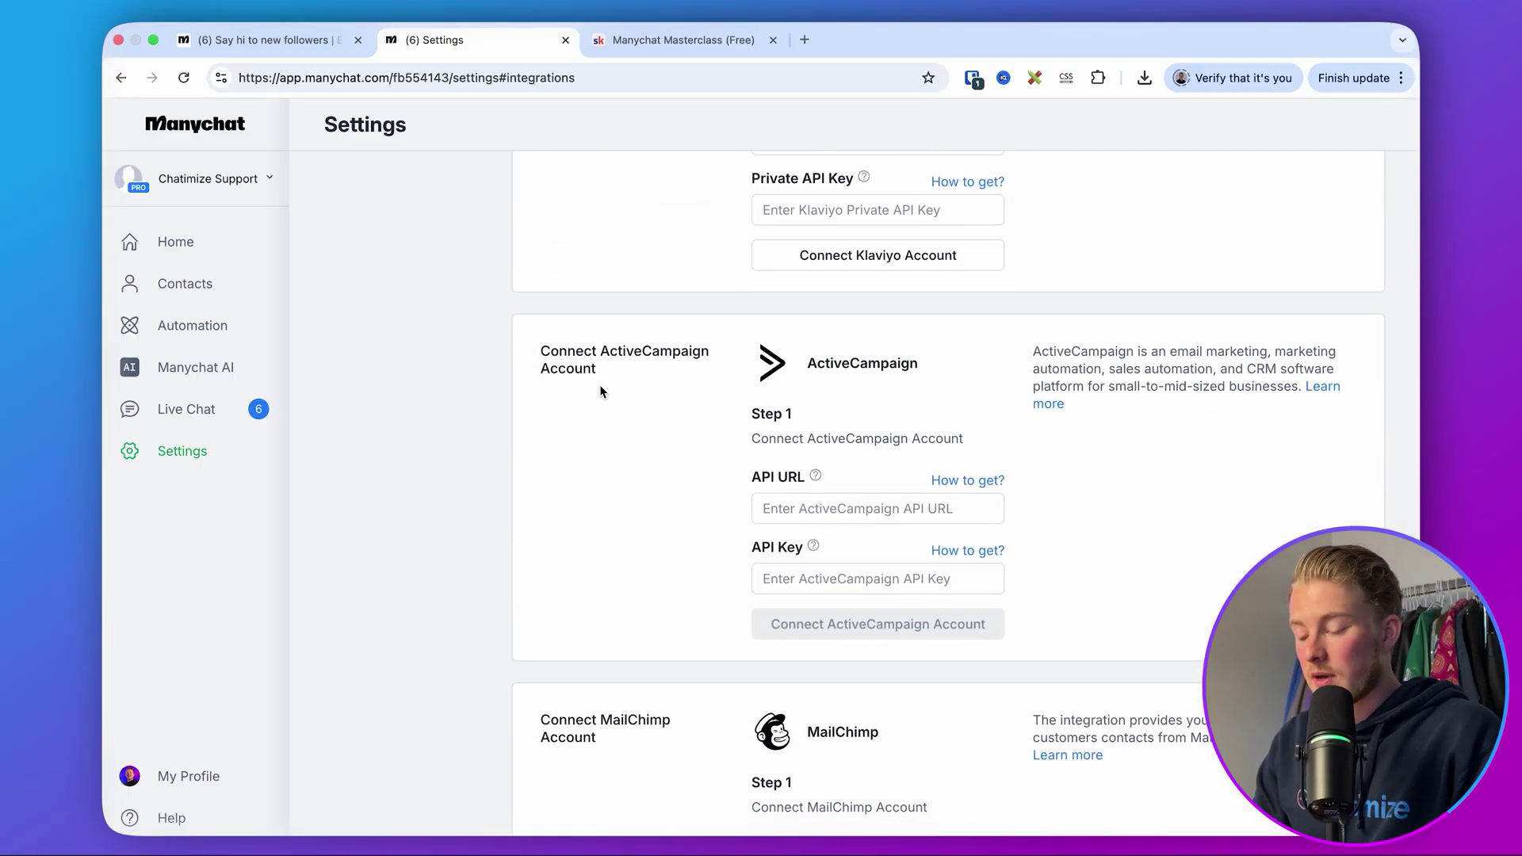
scroll(600, 384, "down", 3)
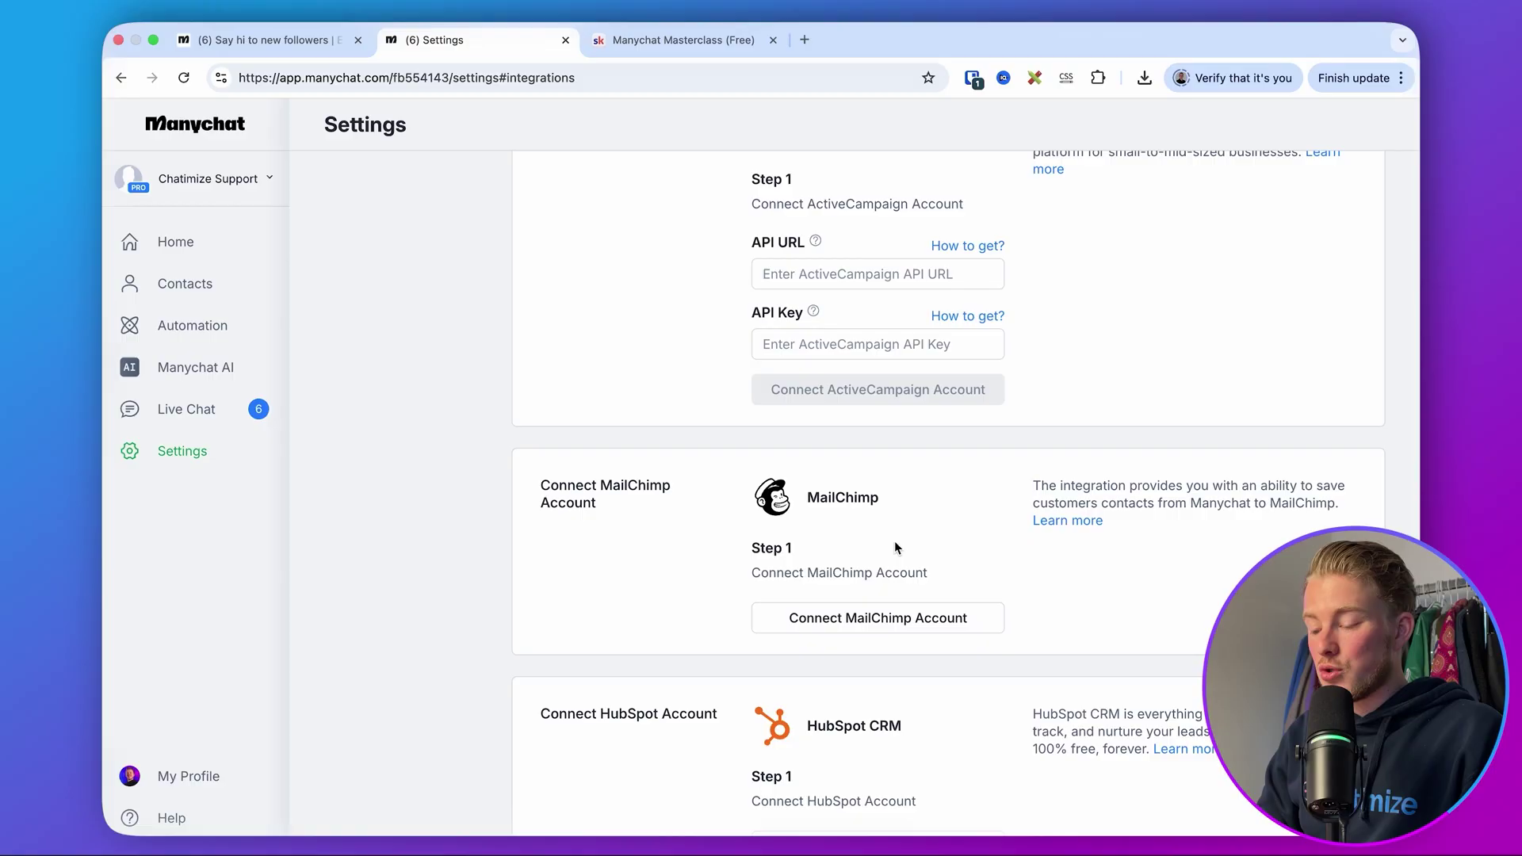
left_click(281, 40)
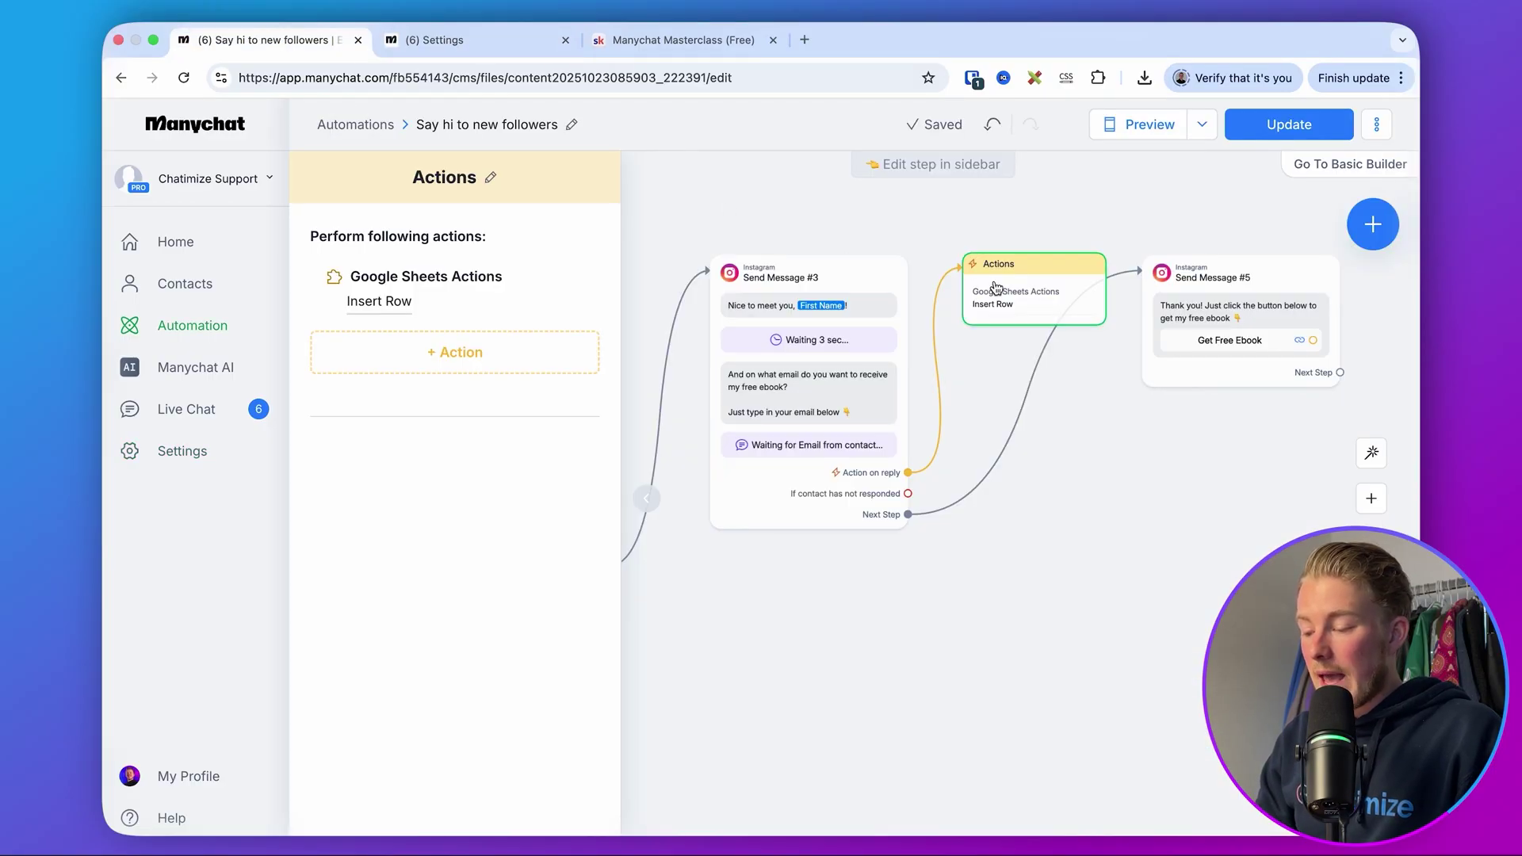
left_click(508, 352)
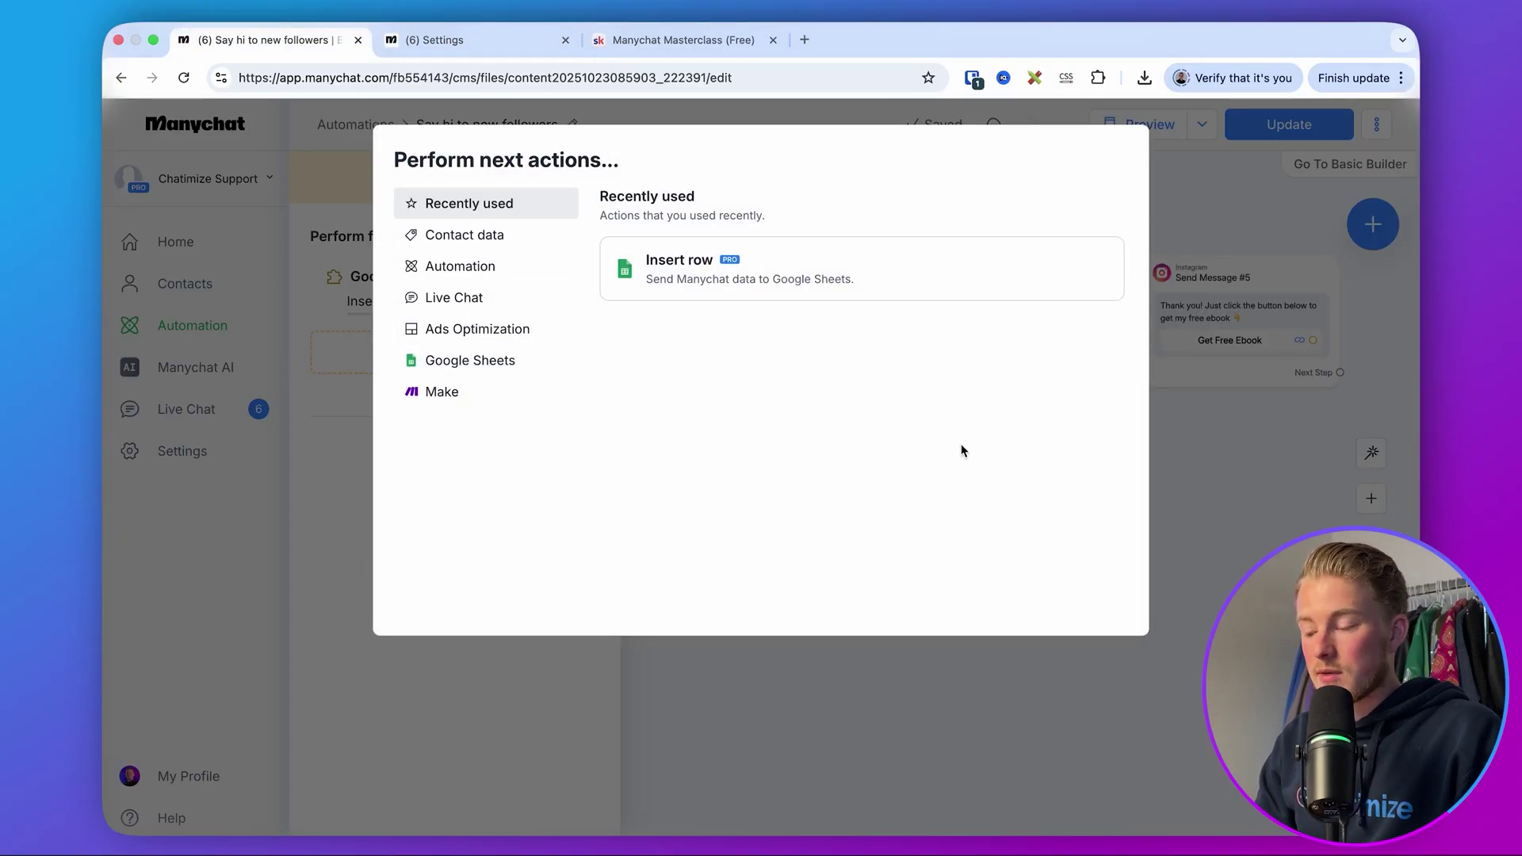
left_click(1196, 481)
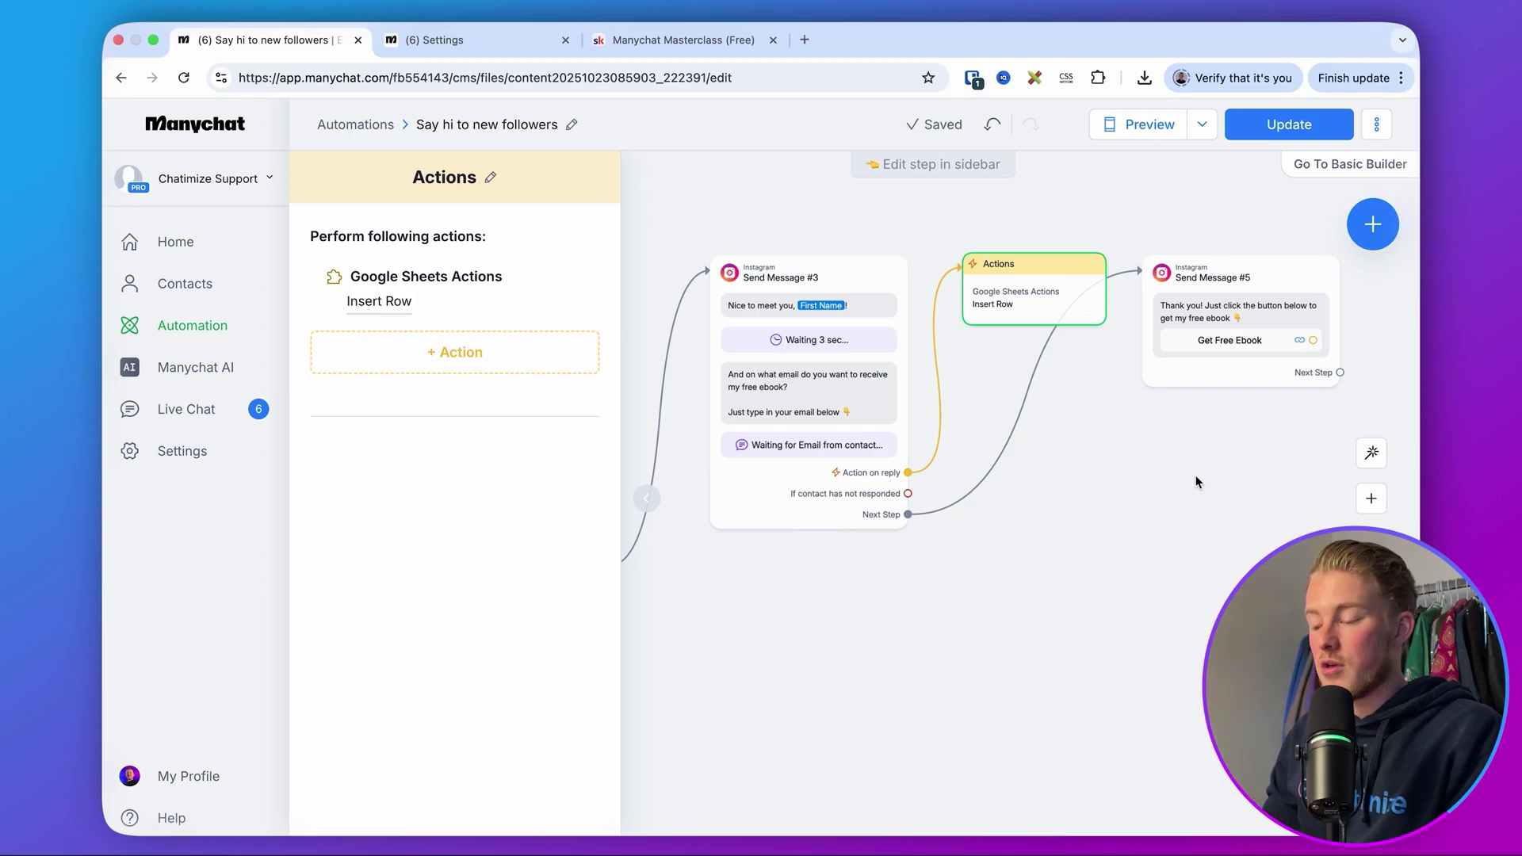
- Delete the Google Sheets Actions step and move Send Message #5 left to close the gap
left_click(1049, 215)
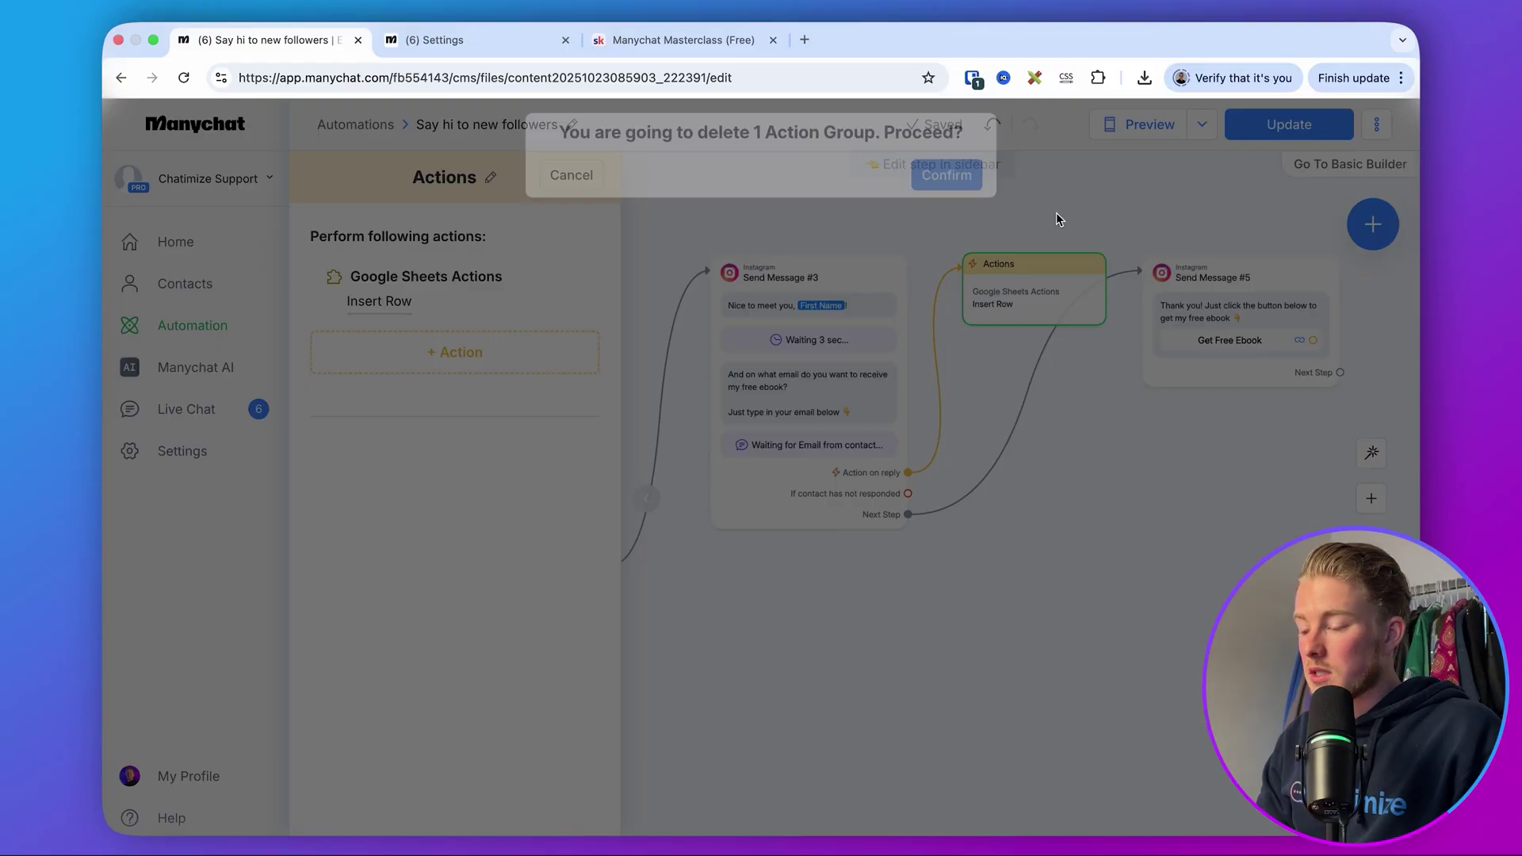
left_click(944, 183)
left_click_drag(1181, 265, 1075, 265)
left_click(900, 198)
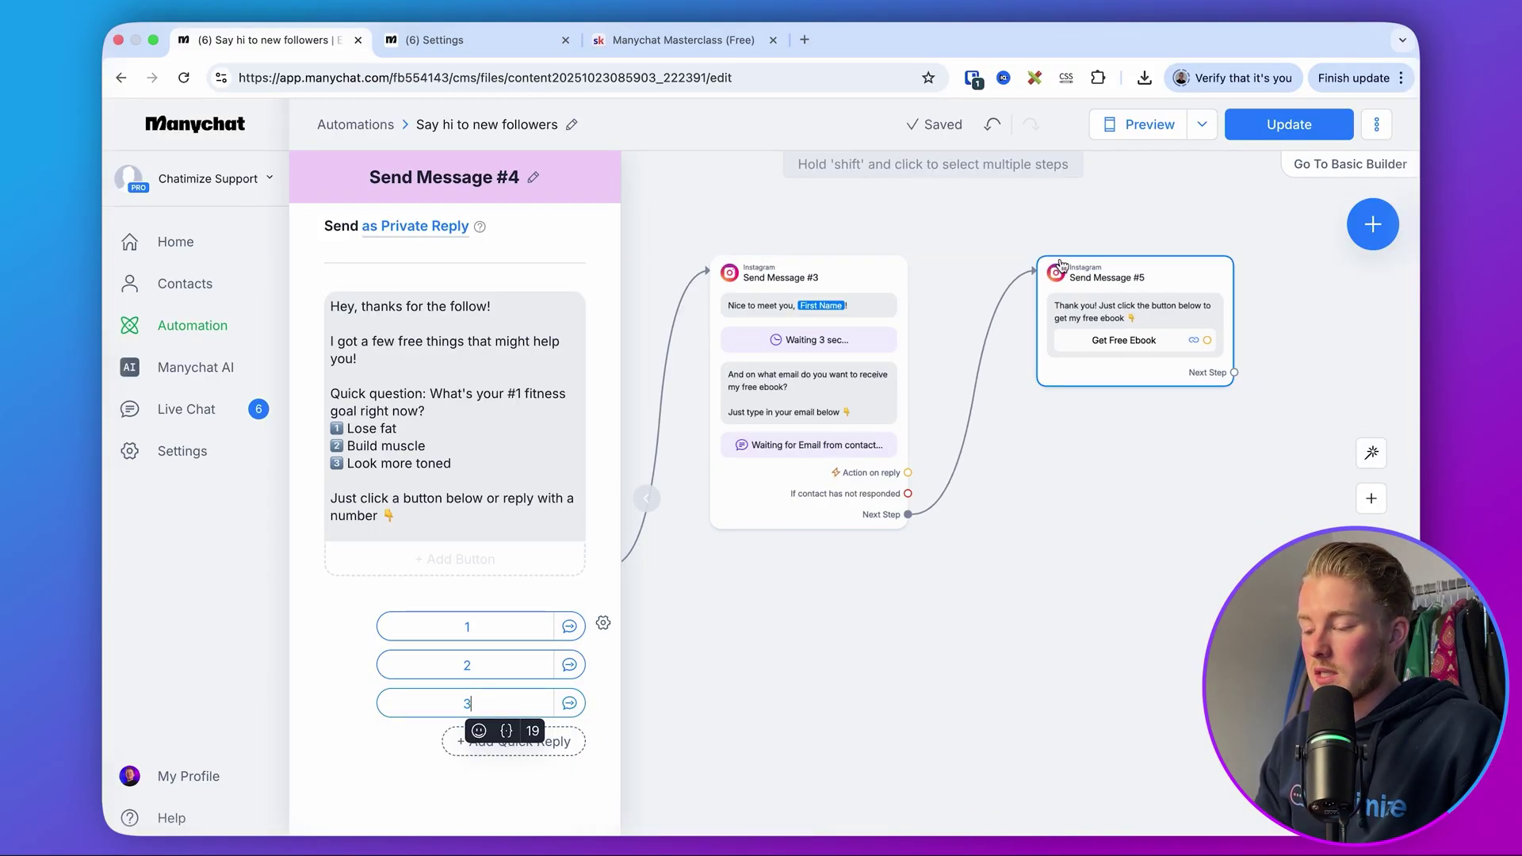
- Open the empty Send Message #1 step reached from the '2' reply
scroll(900, 202, "left", 10)
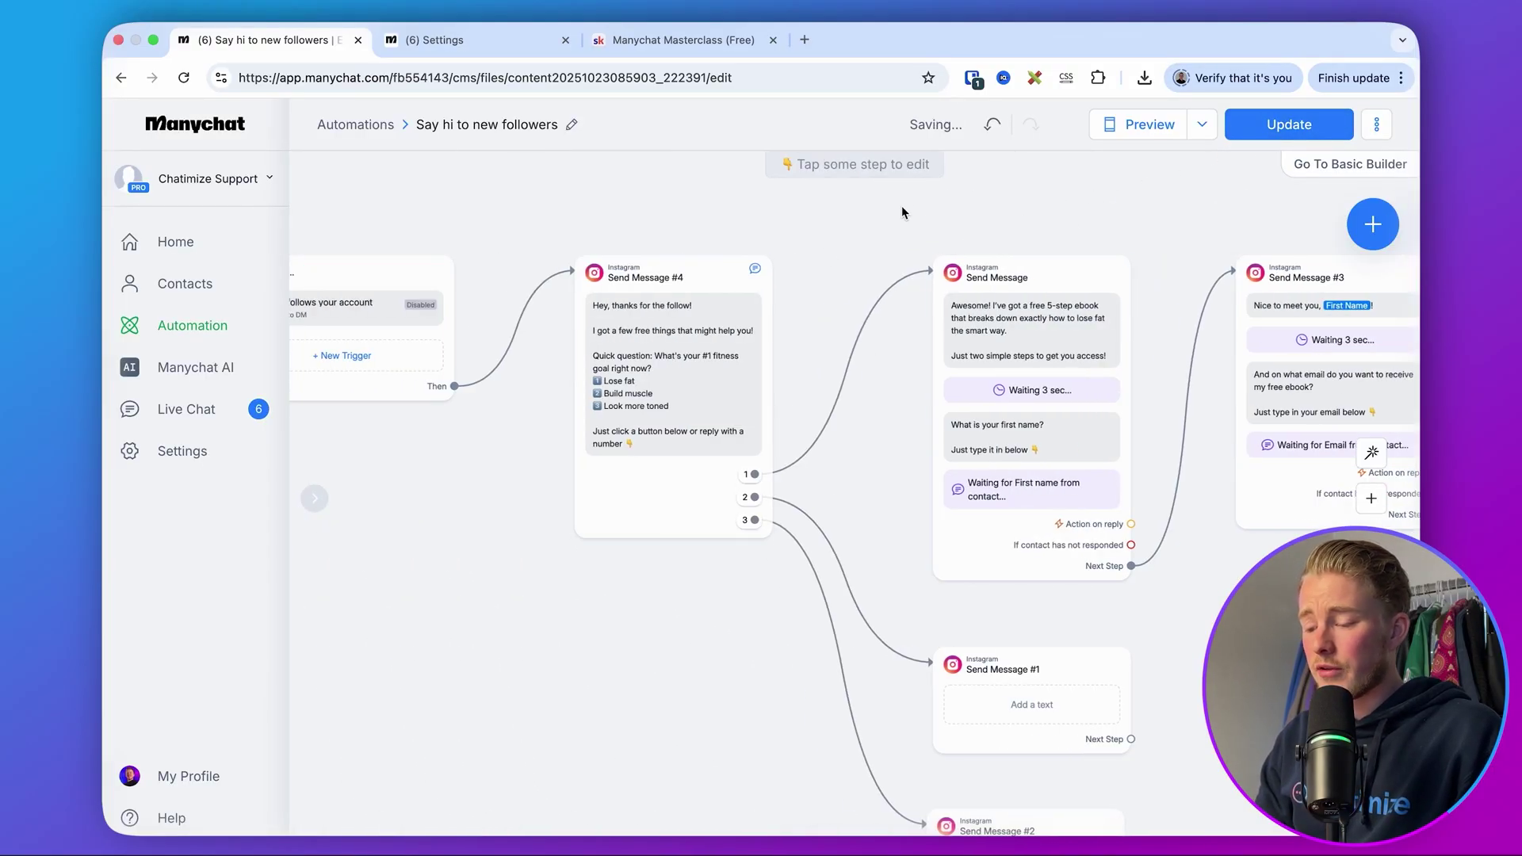
mouse_move(683, 433)
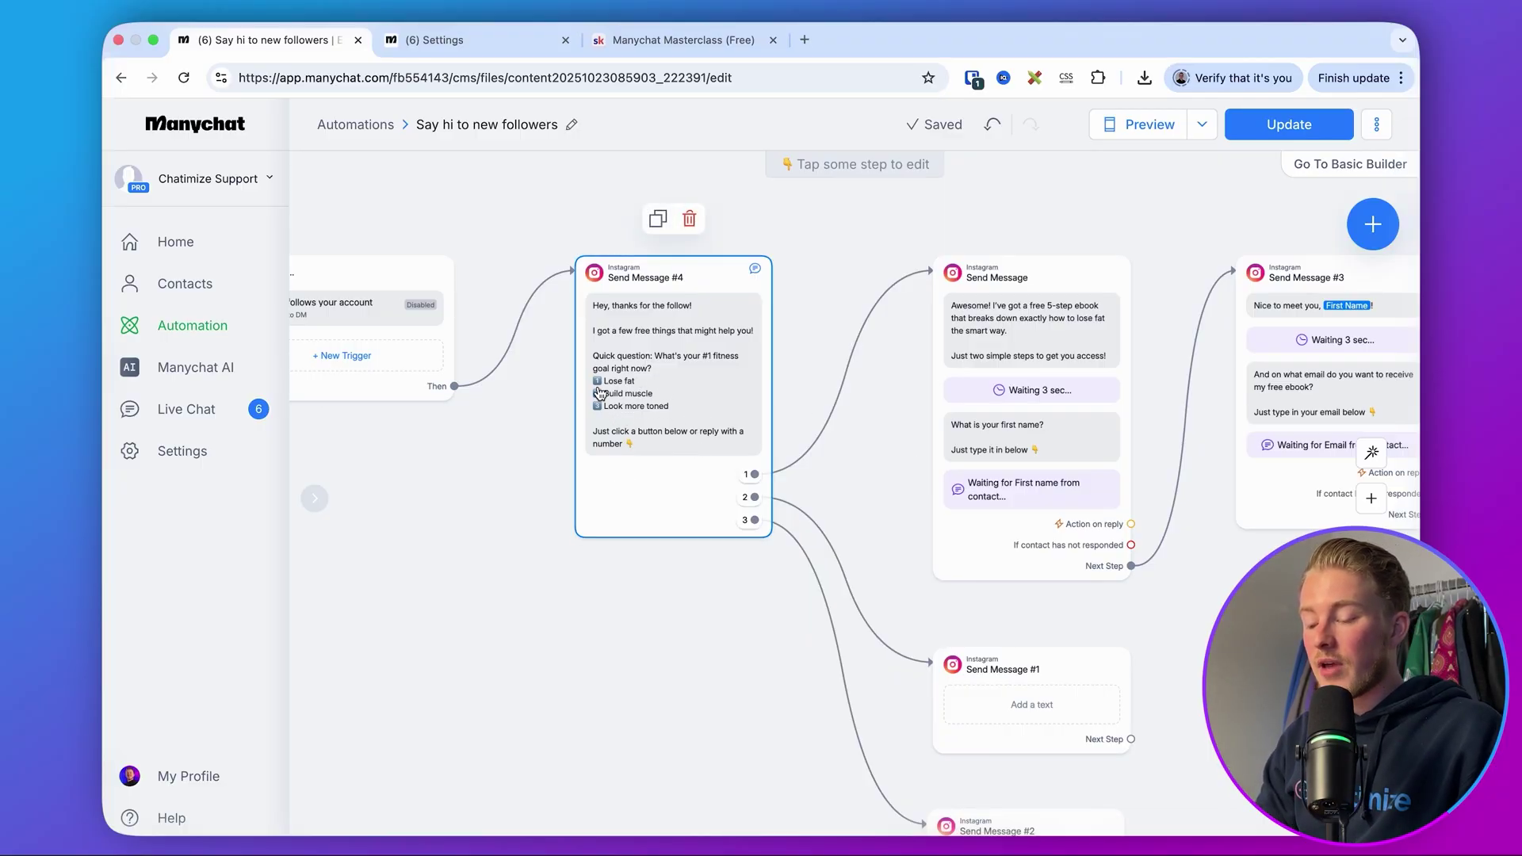
mouse_move(855, 577)
scroll(906, 560, "up", 3)
scroll(906, 560, "down", 8)
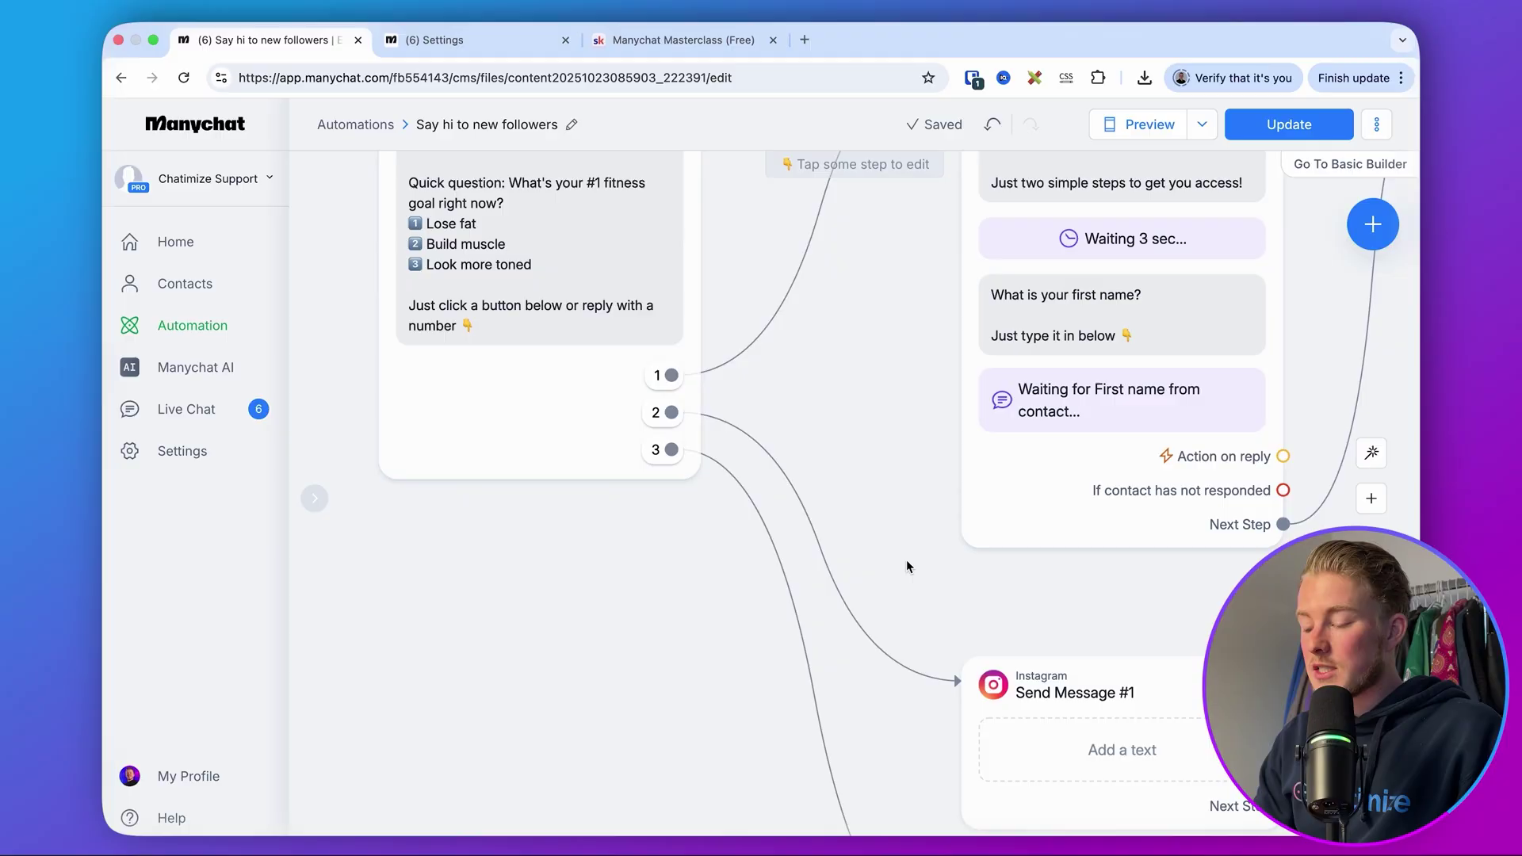
left_click_drag(824, 577, 817, 548)
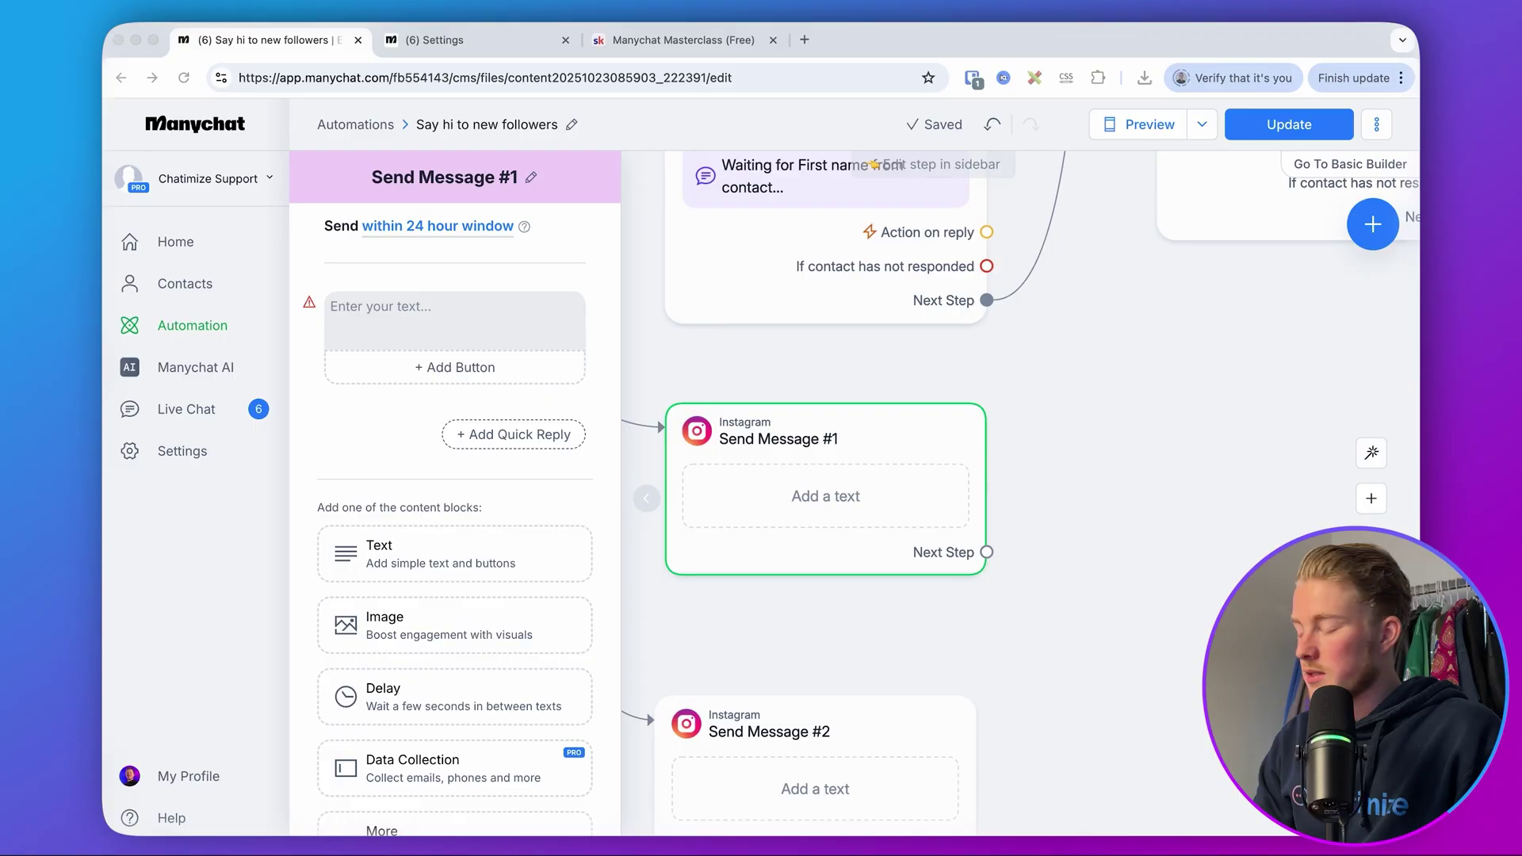
left_click(567, 293)
type("Got it! I actually just recorded a podcast episode on building muscle faster 💪  Just click the button below to listen 👇")
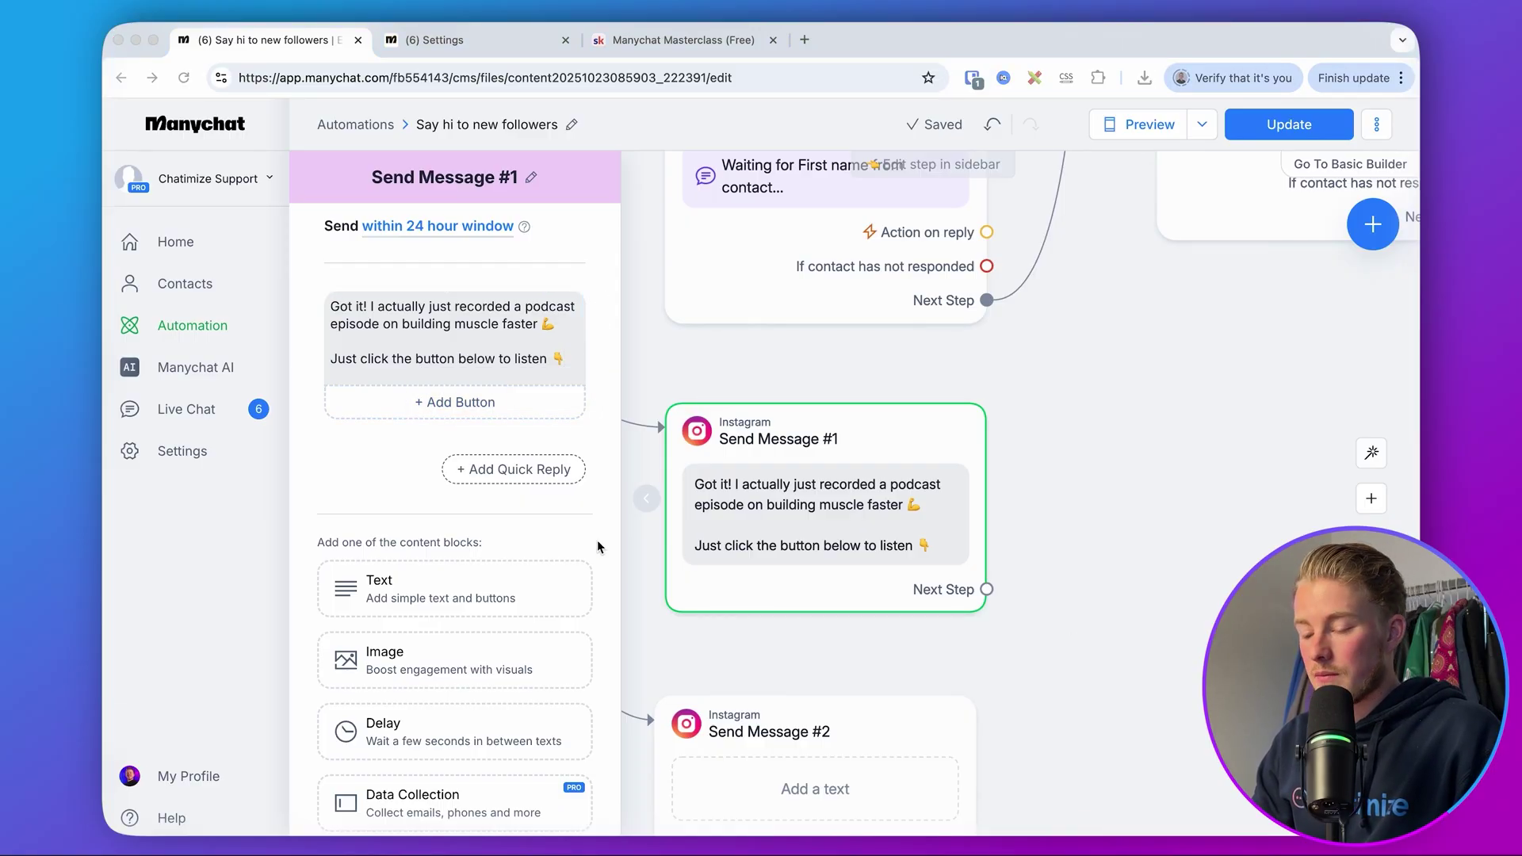
left_click(414, 400)
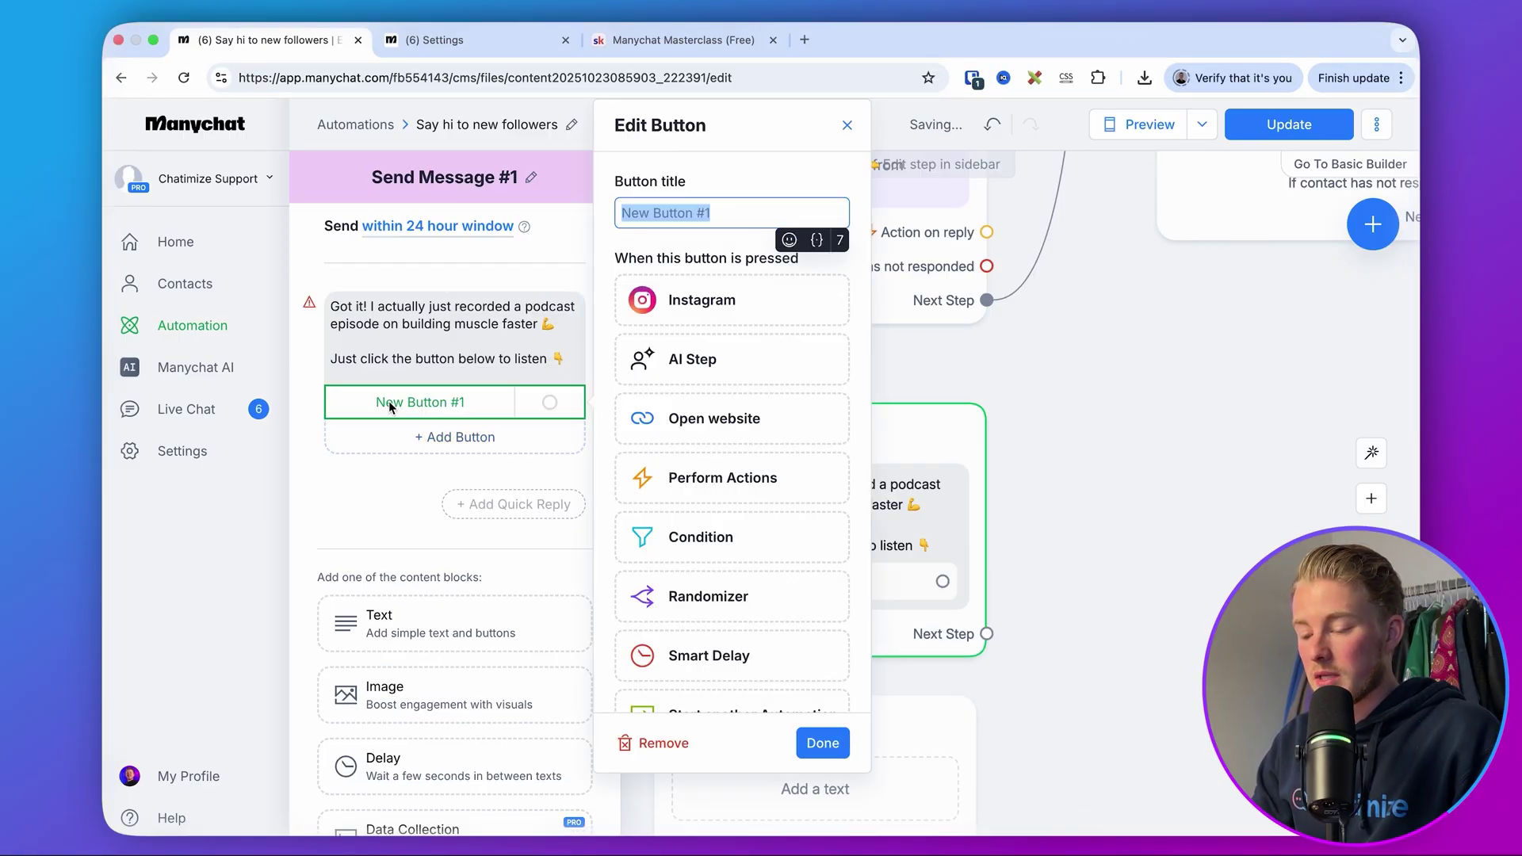
left_click(697, 420)
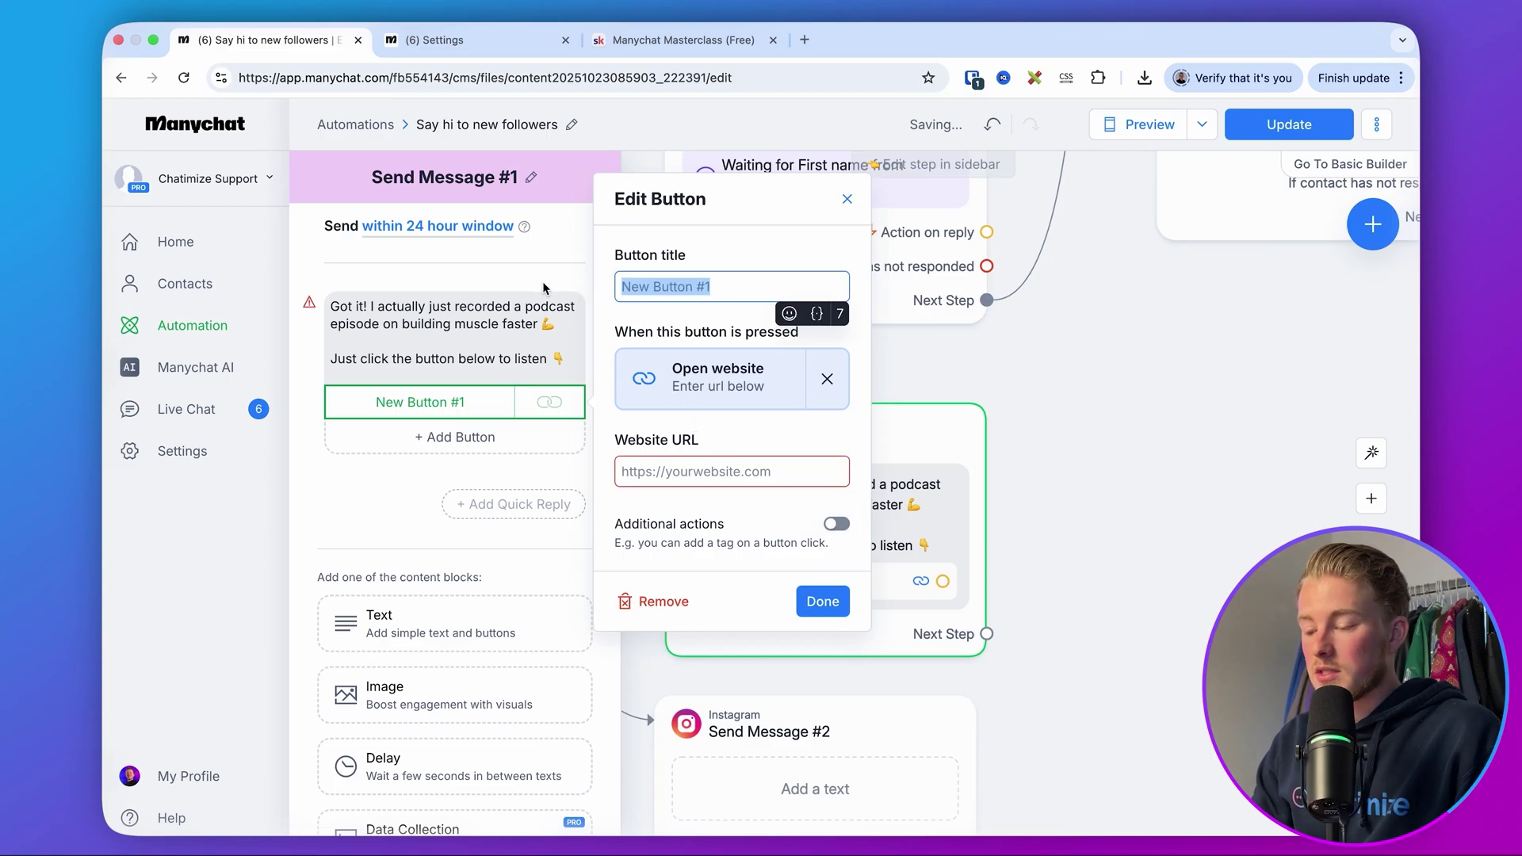
type("🎧 Listen to Podcast")
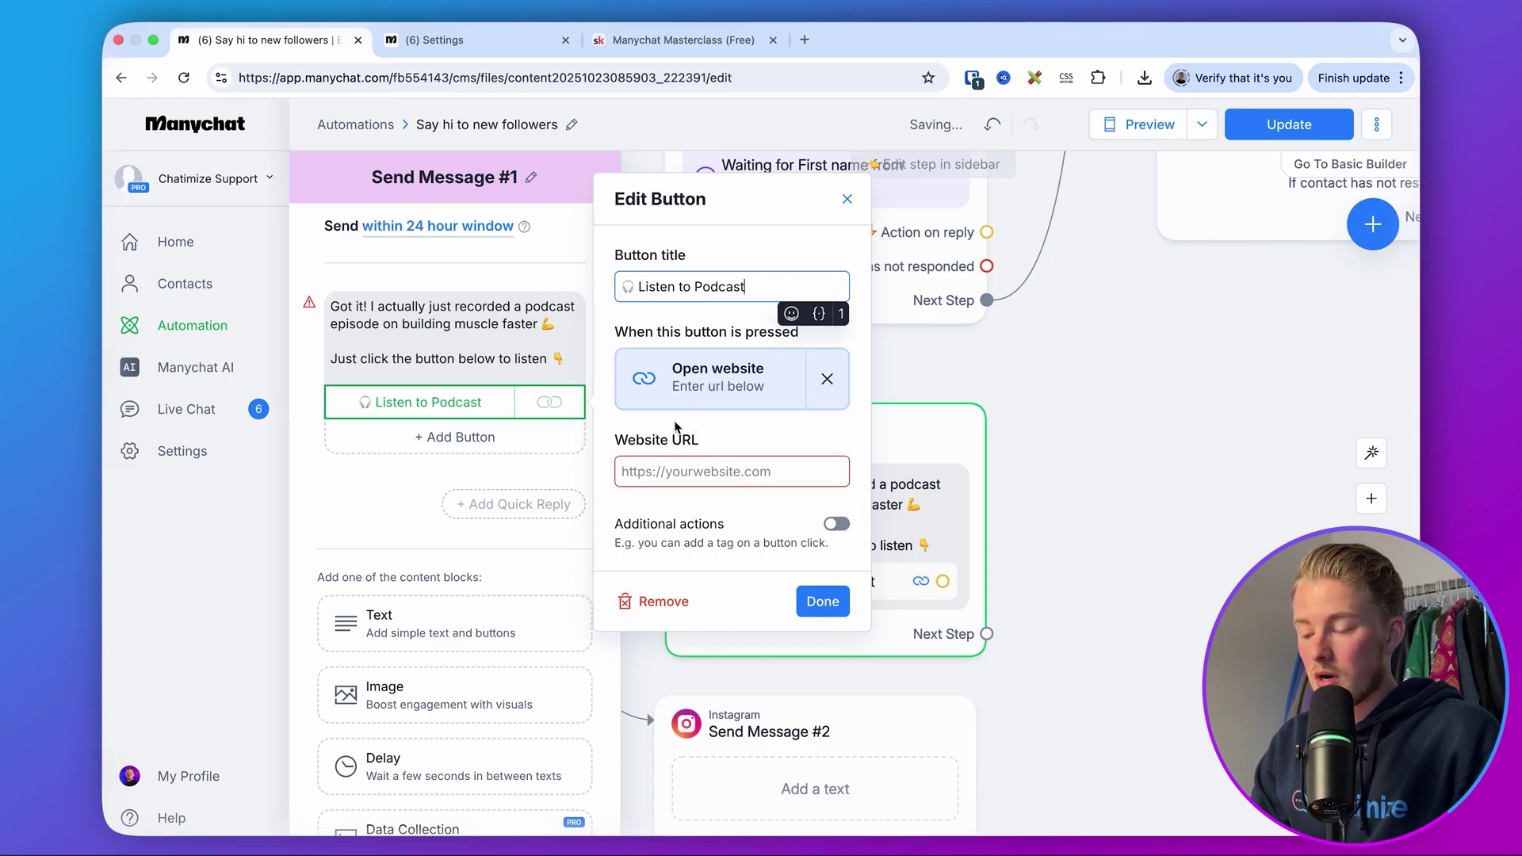
left_click(678, 472)
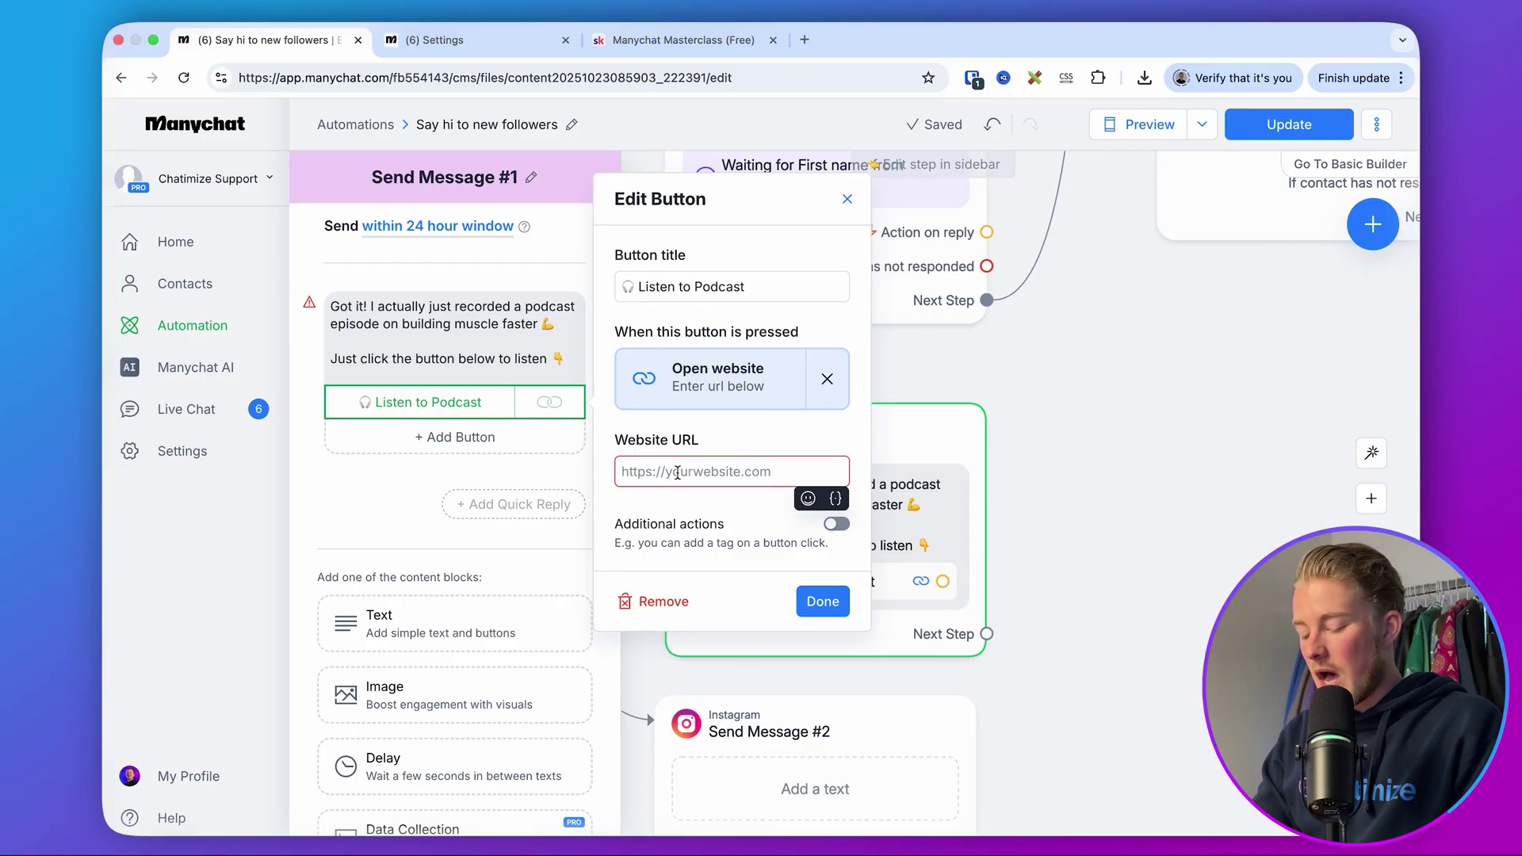
type("https://chatimzie")
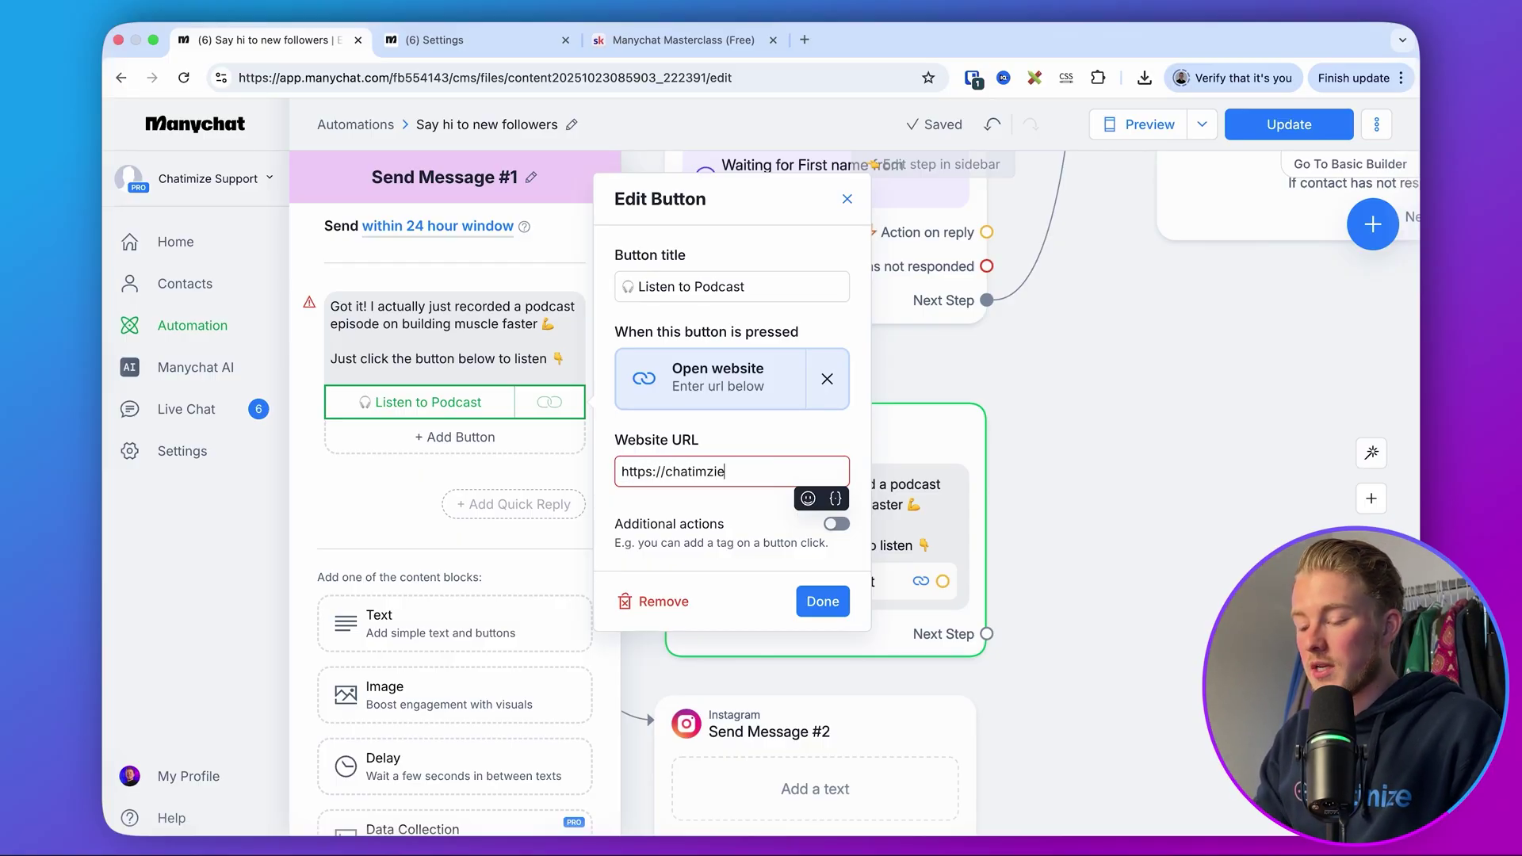
type(".")
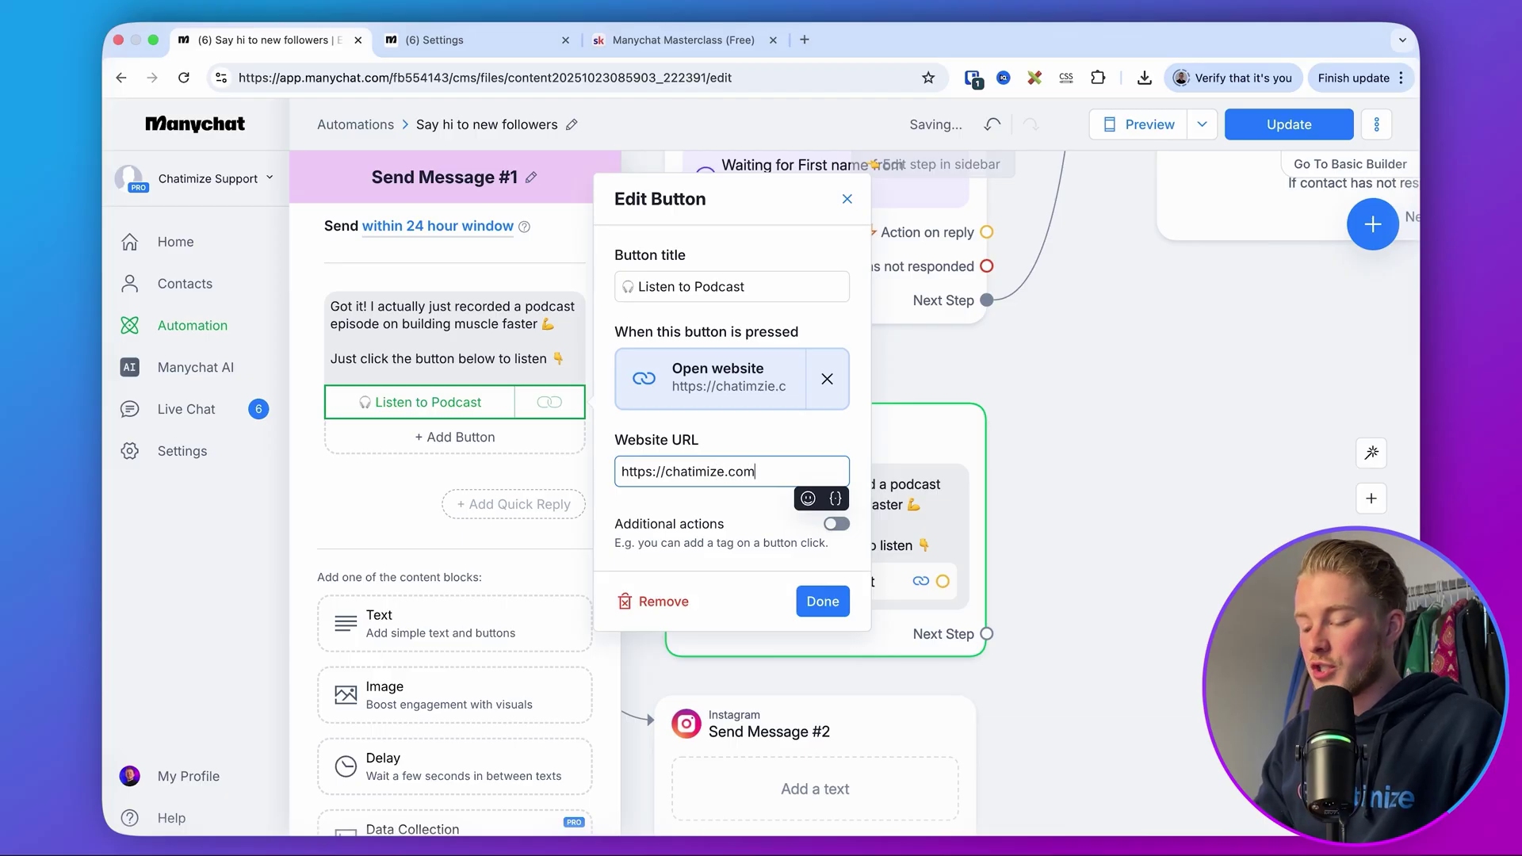
left_click(821, 601)
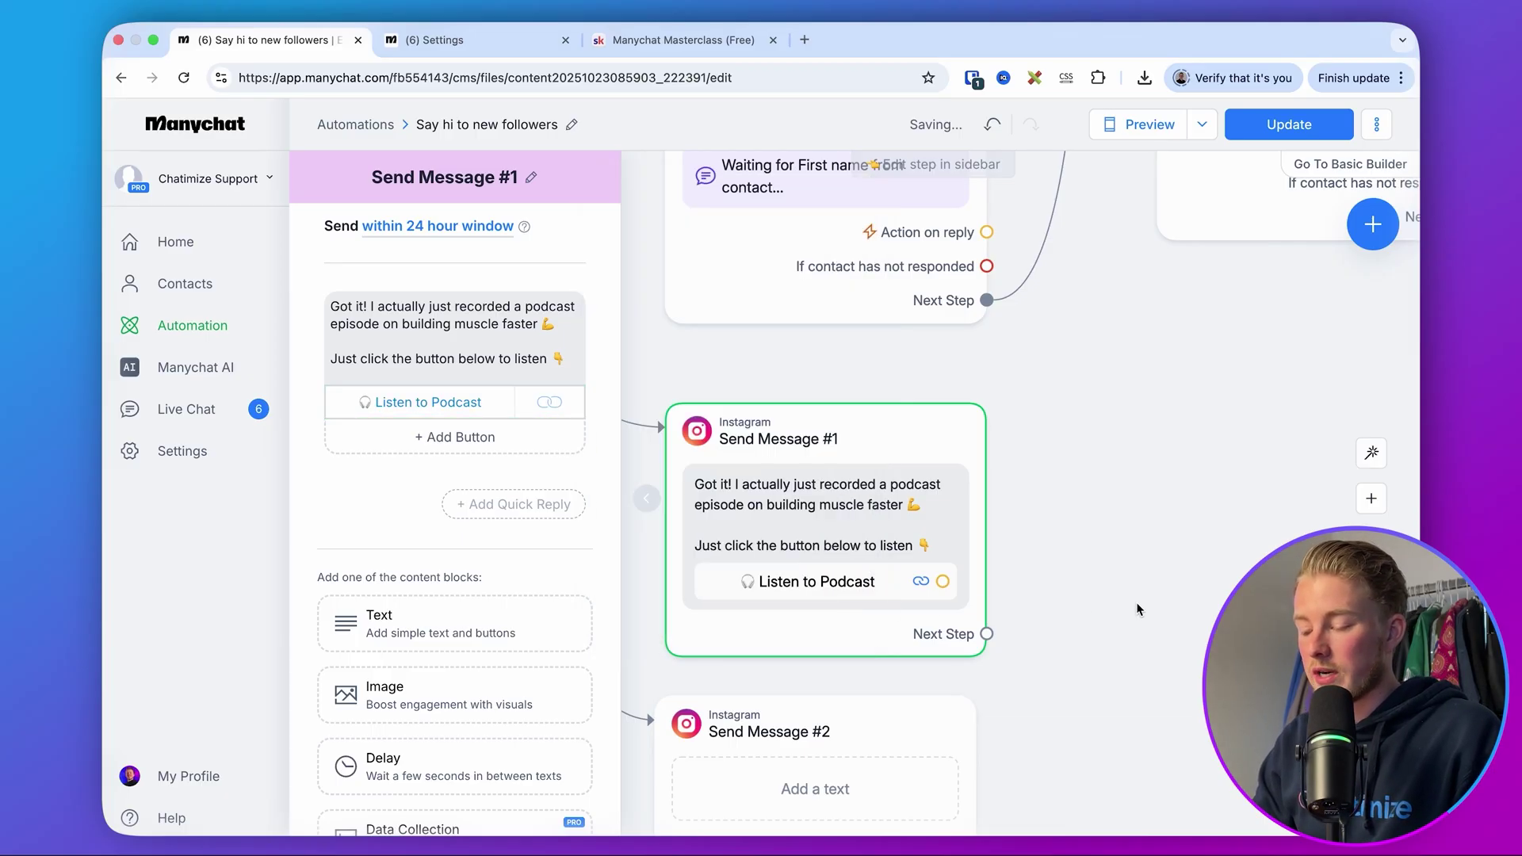
left_click_drag(1140, 611, 1001, 273)
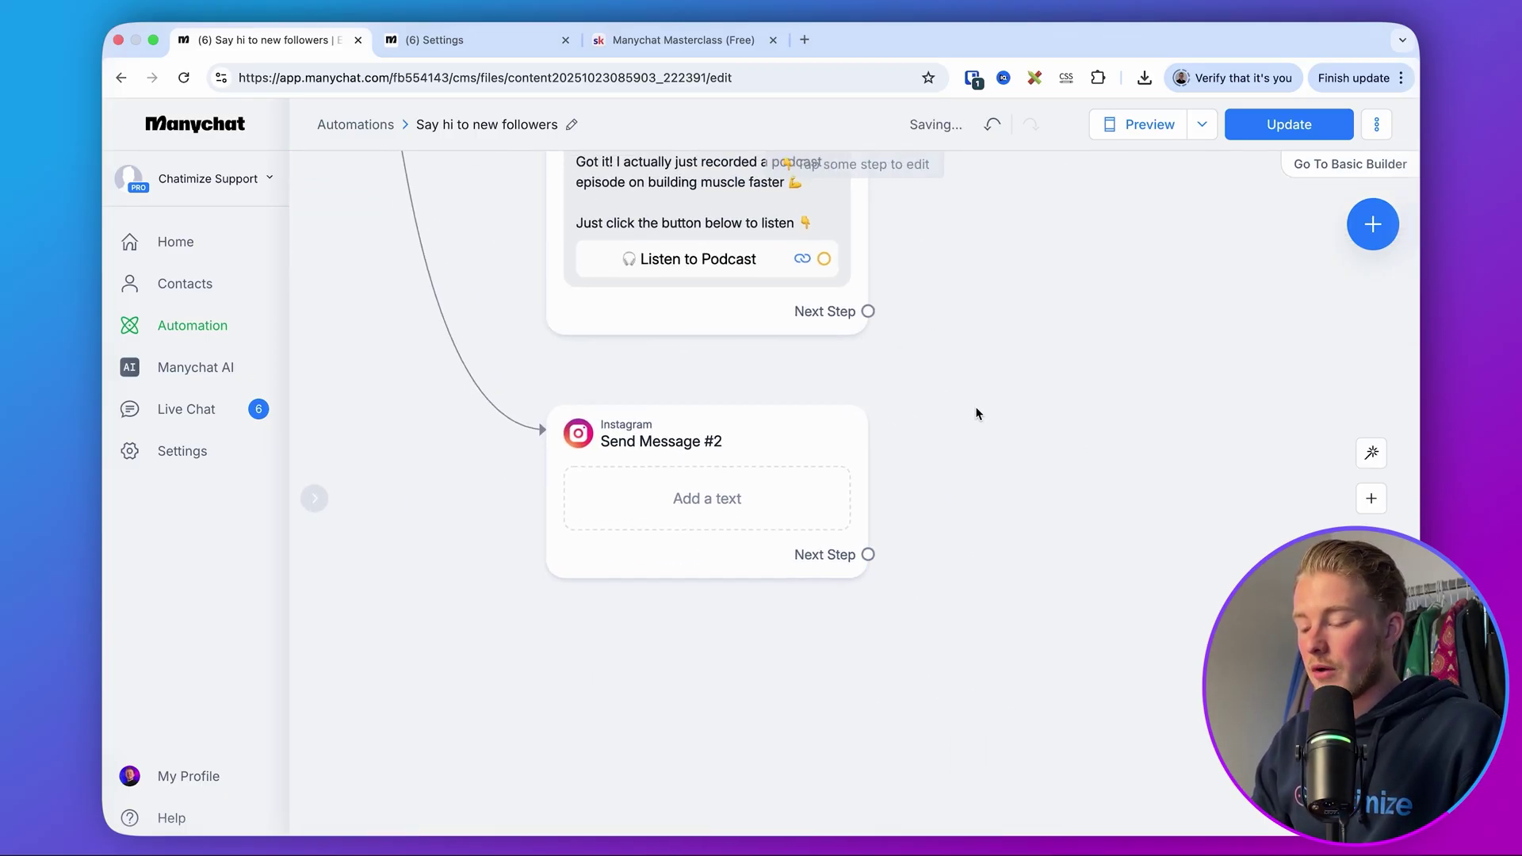
- Paste the toned-look Reel text into Send Message #2 with a blank line after 'Got you!'
left_click(840, 504)
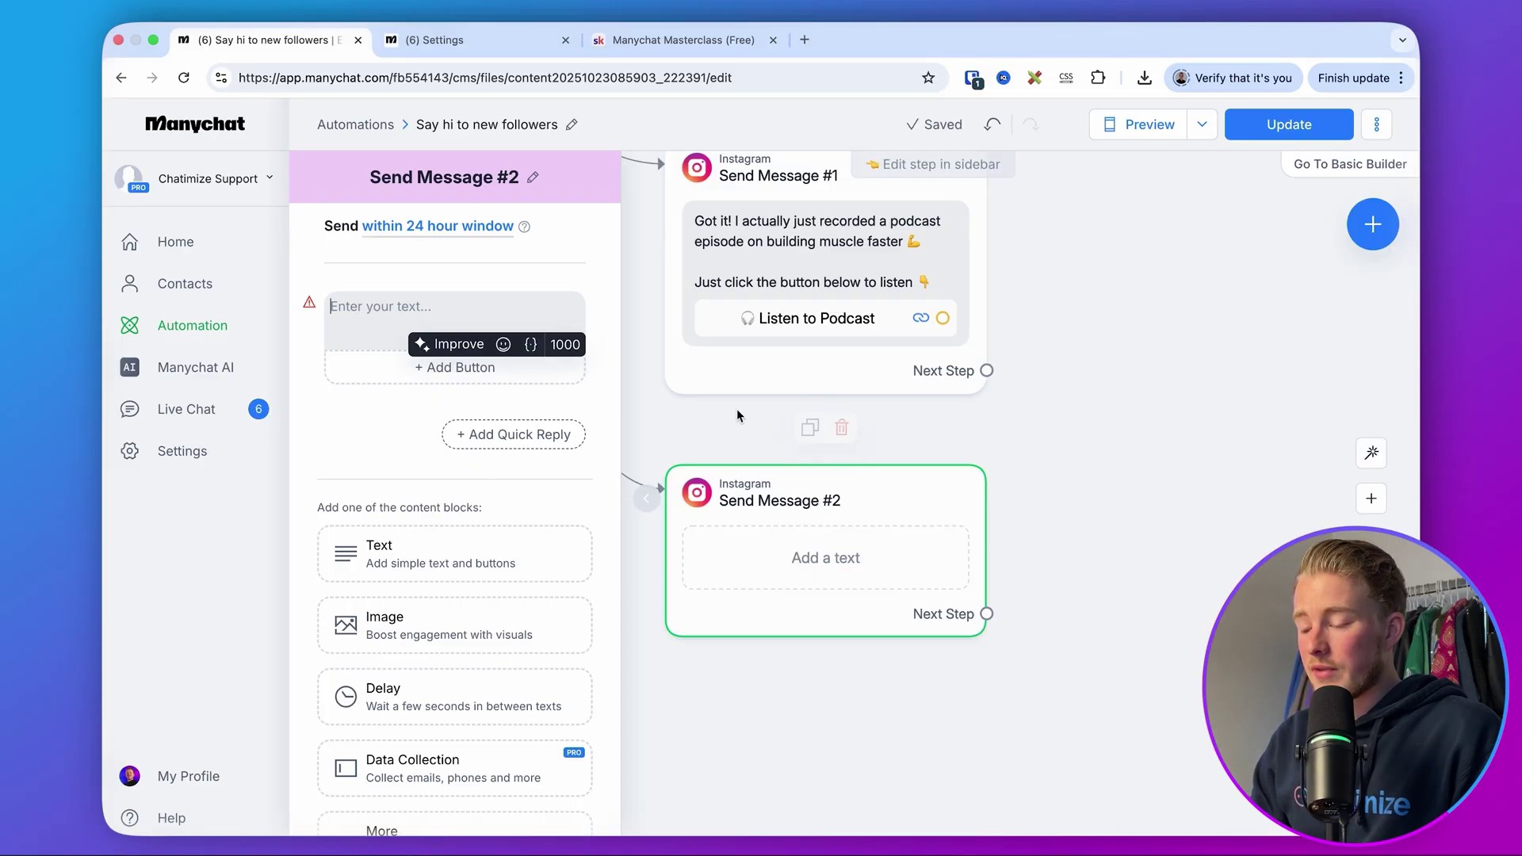
left_click(753, 437)
scroll(698, 432, "up", 5)
scroll(698, 432, "left", 4)
scroll(655, 428, "up", 3)
scroll(654, 429, "left", 1)
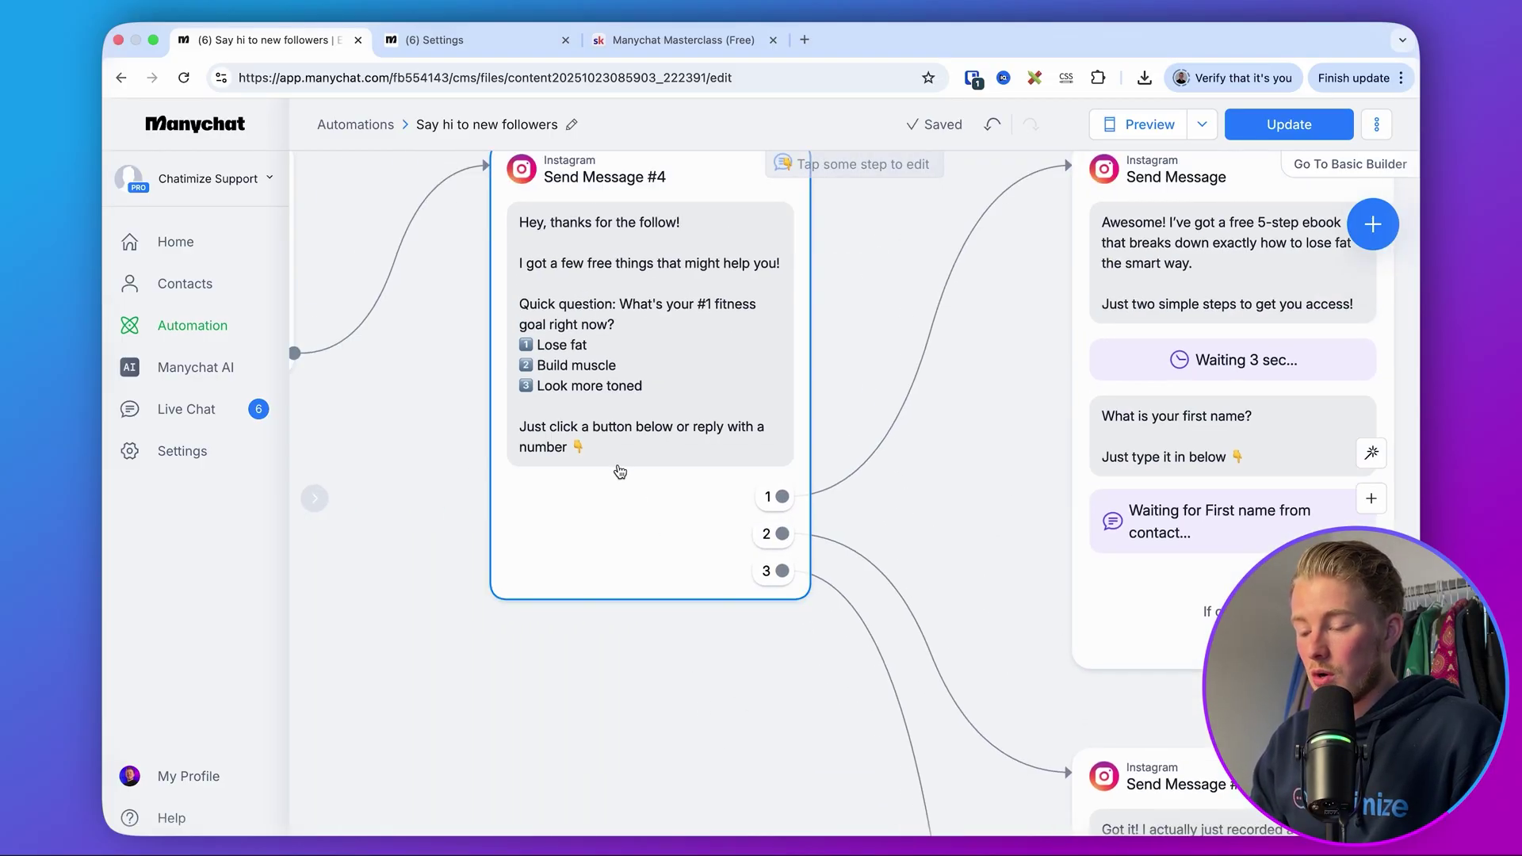
scroll(618, 469, "down", 6)
scroll(618, 468, "right", 4)
left_click(801, 626)
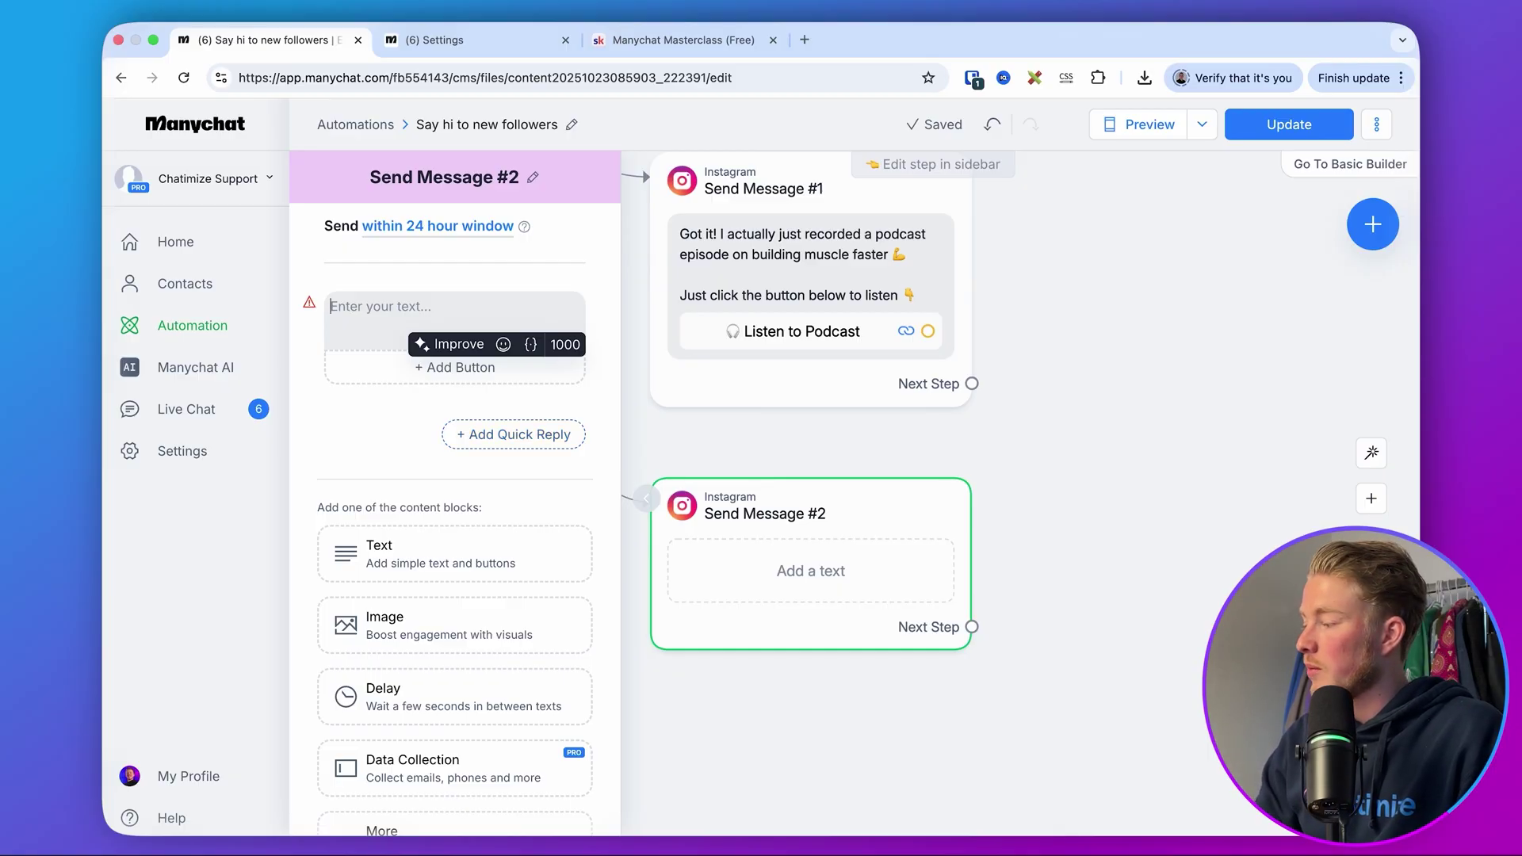
key("super+Tab")
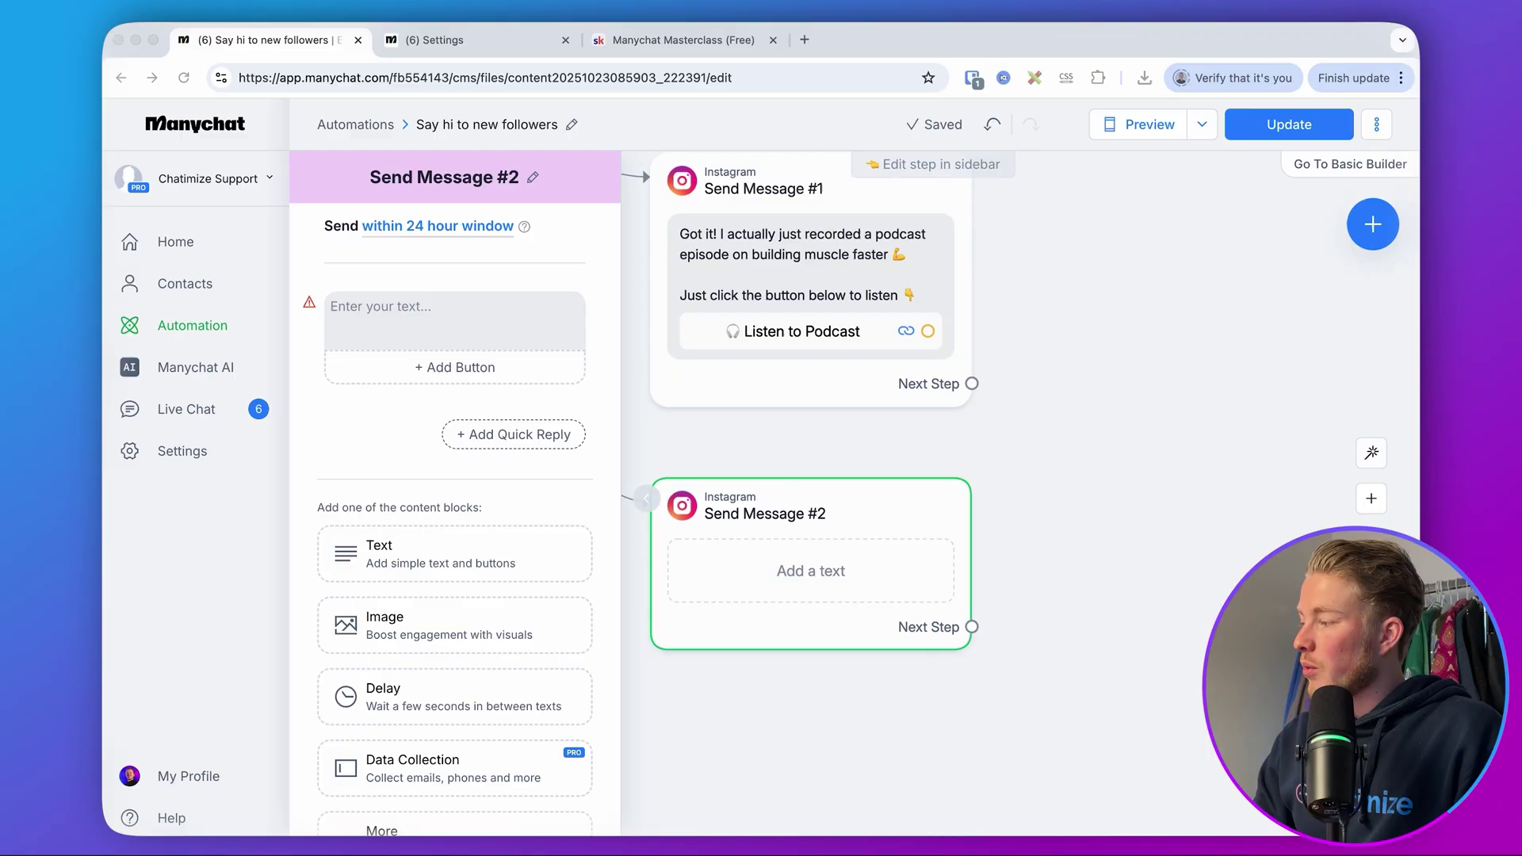
left_click(412, 305)
type("Got you! Here’s a quick Instagram Reel that breaks down how to get that toned look 👇")
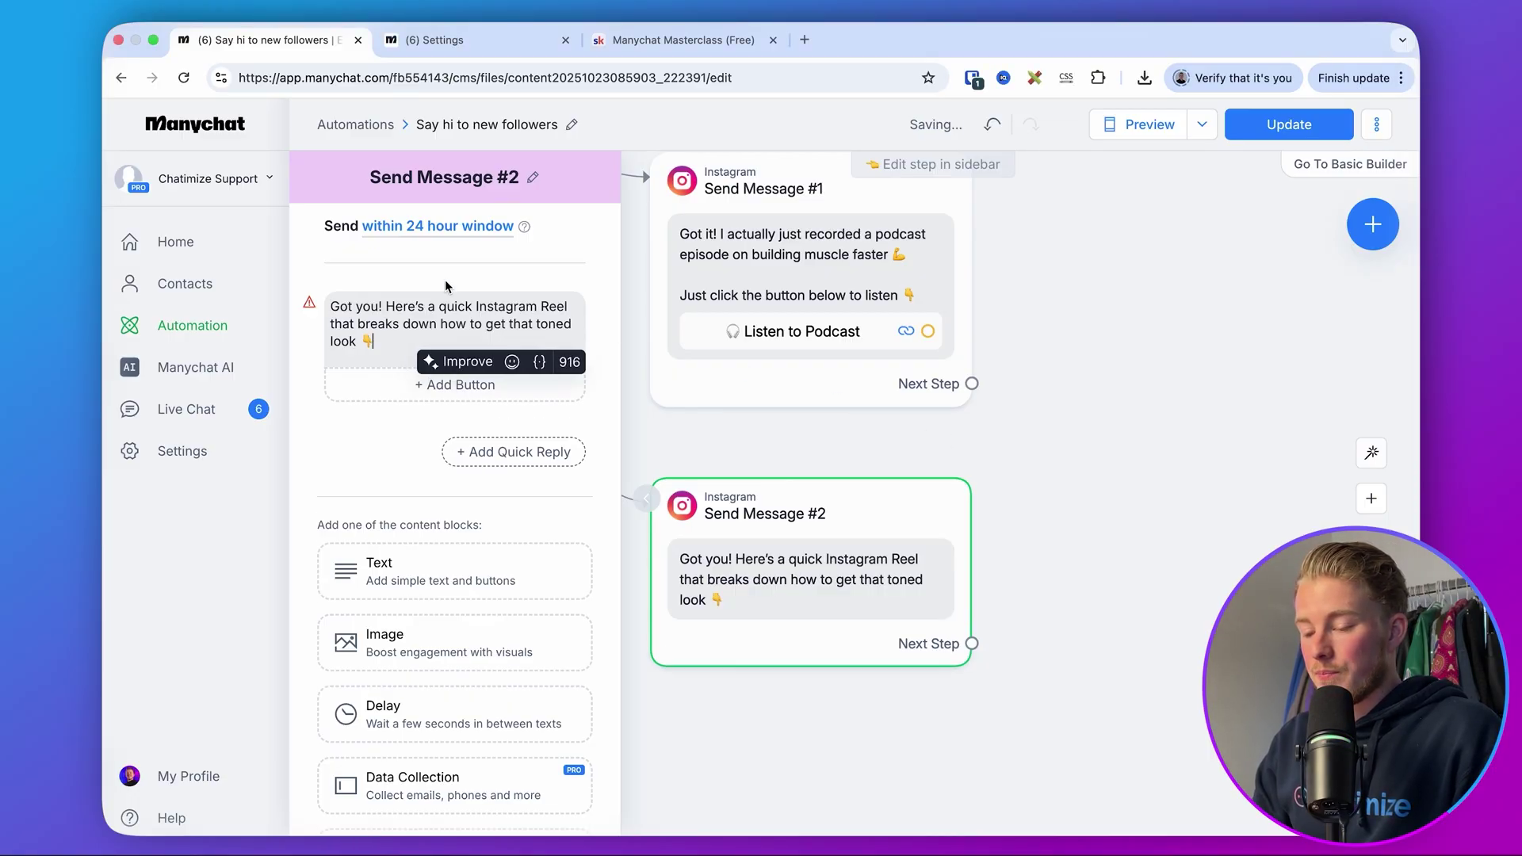
left_click(386, 306)
key("Return")
key("Return")
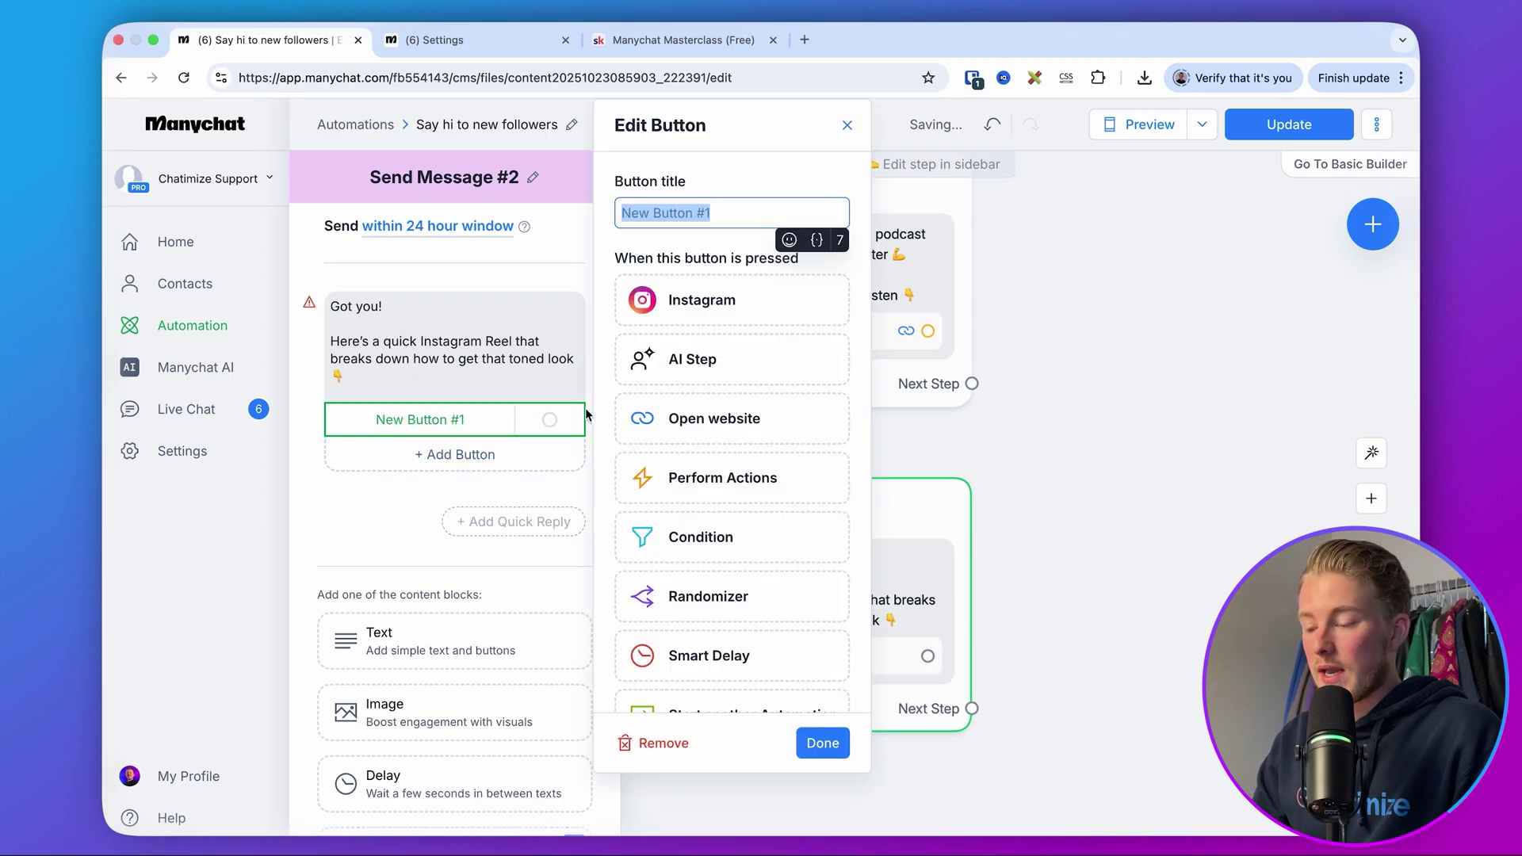
key("BackSpace")
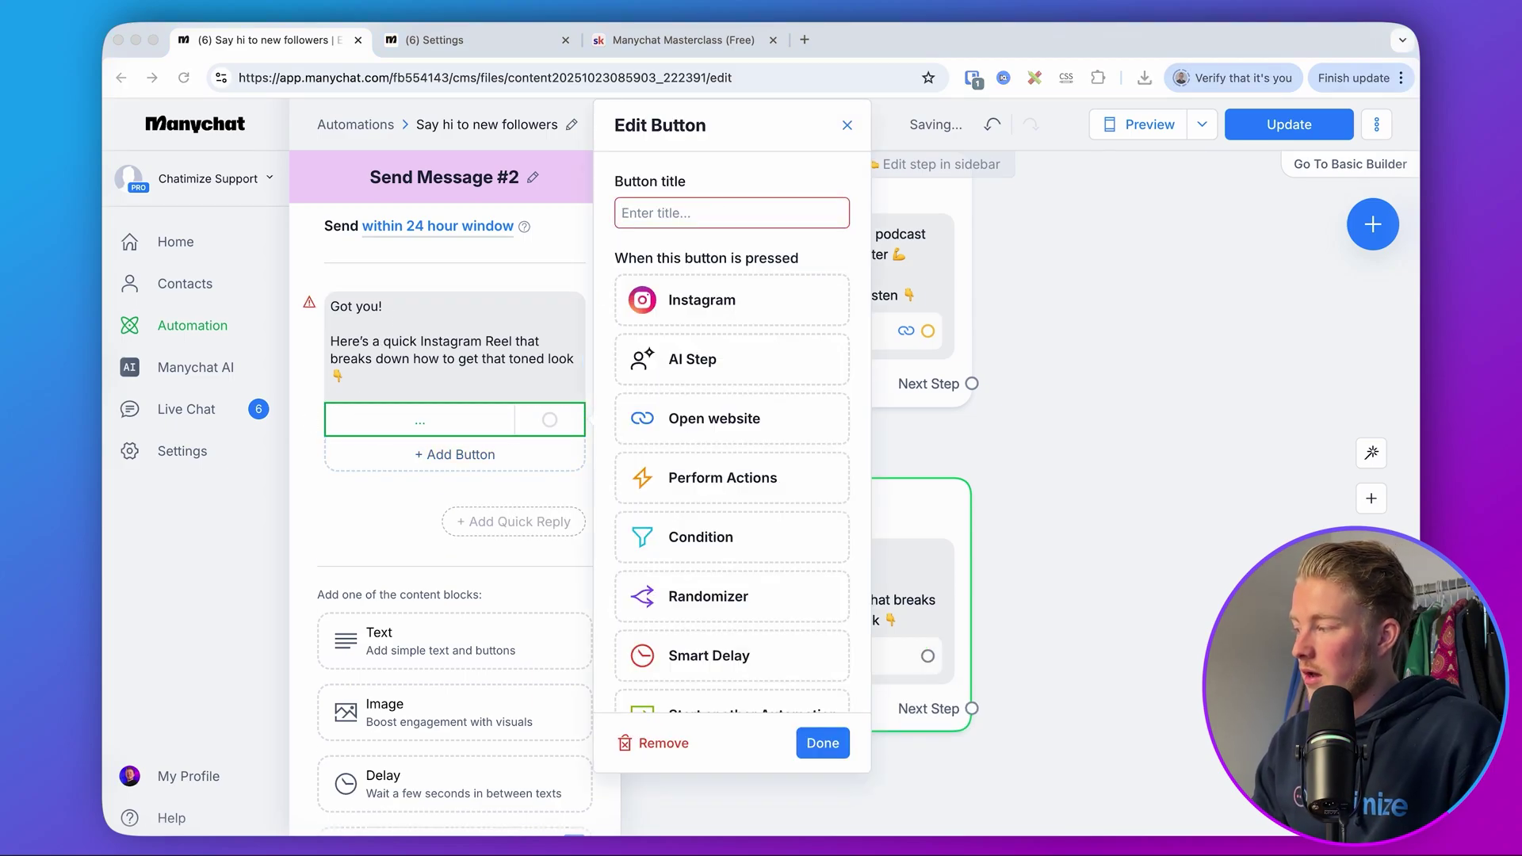
type("📹 Watch the Reel")
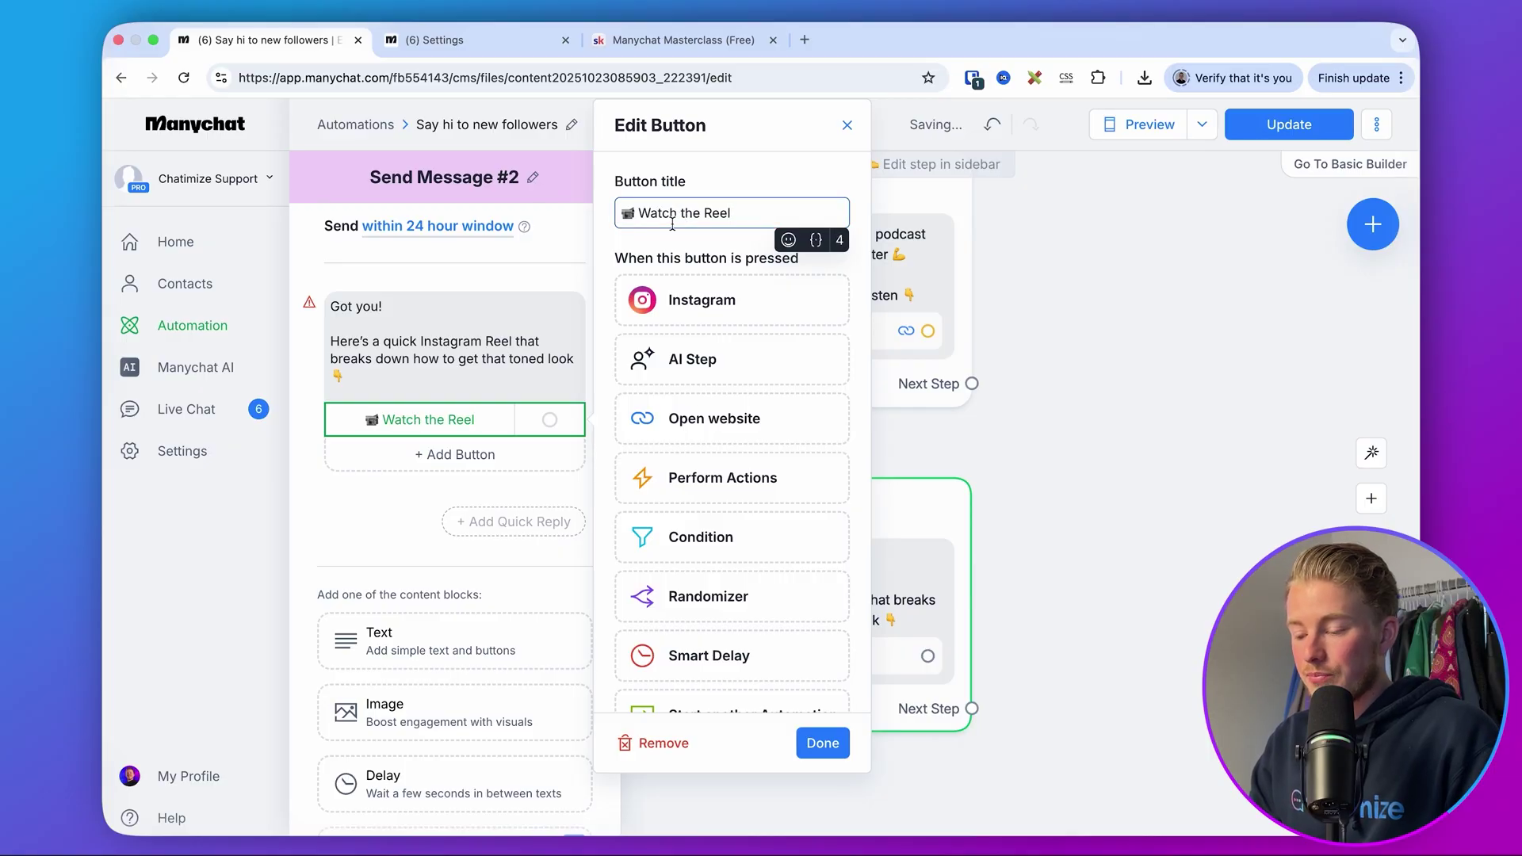
left_click(716, 417)
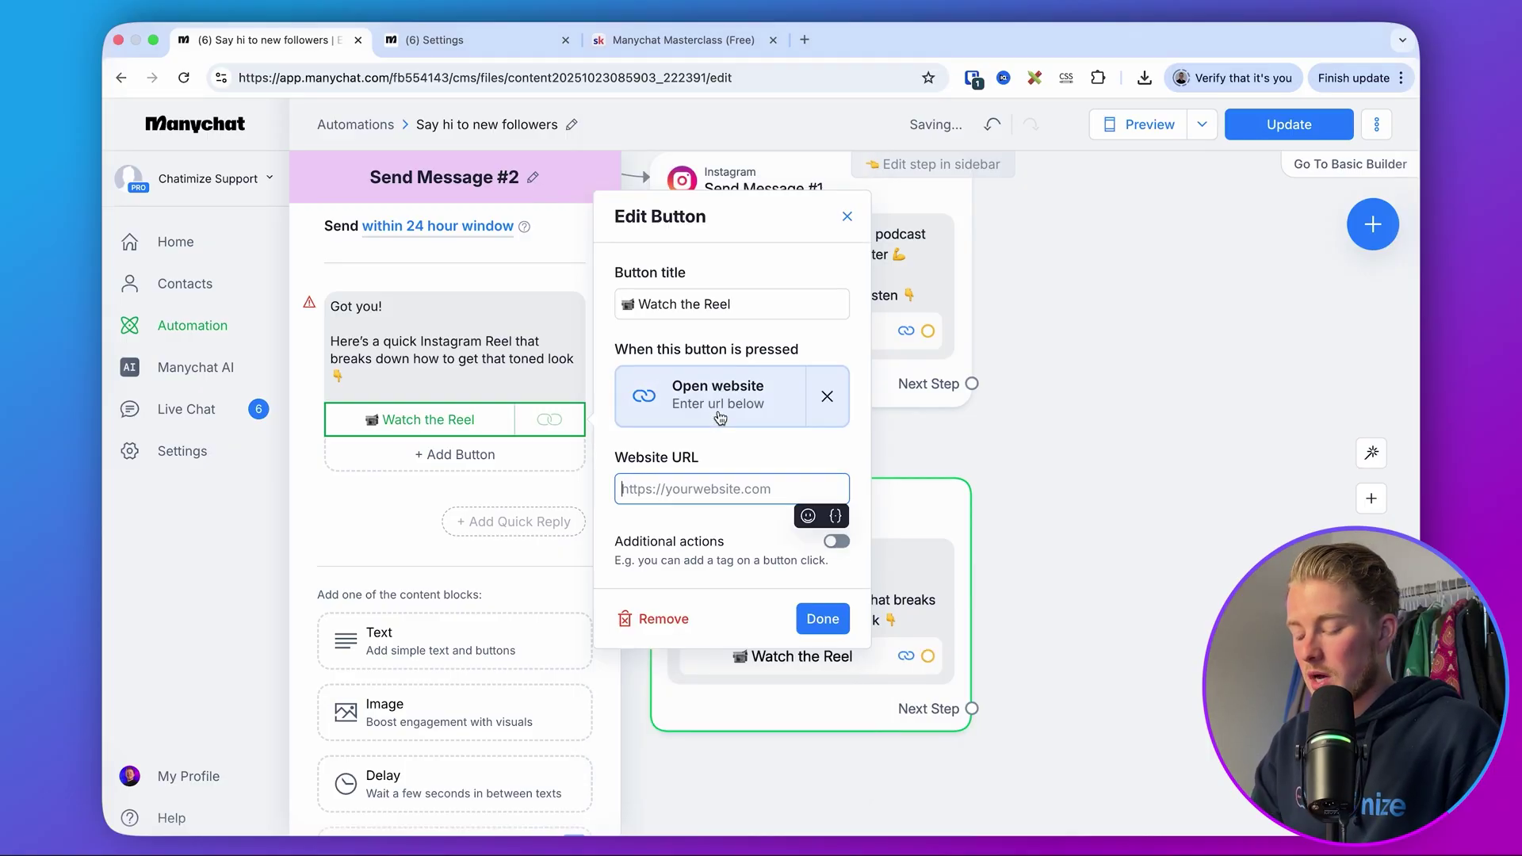
type("ht")
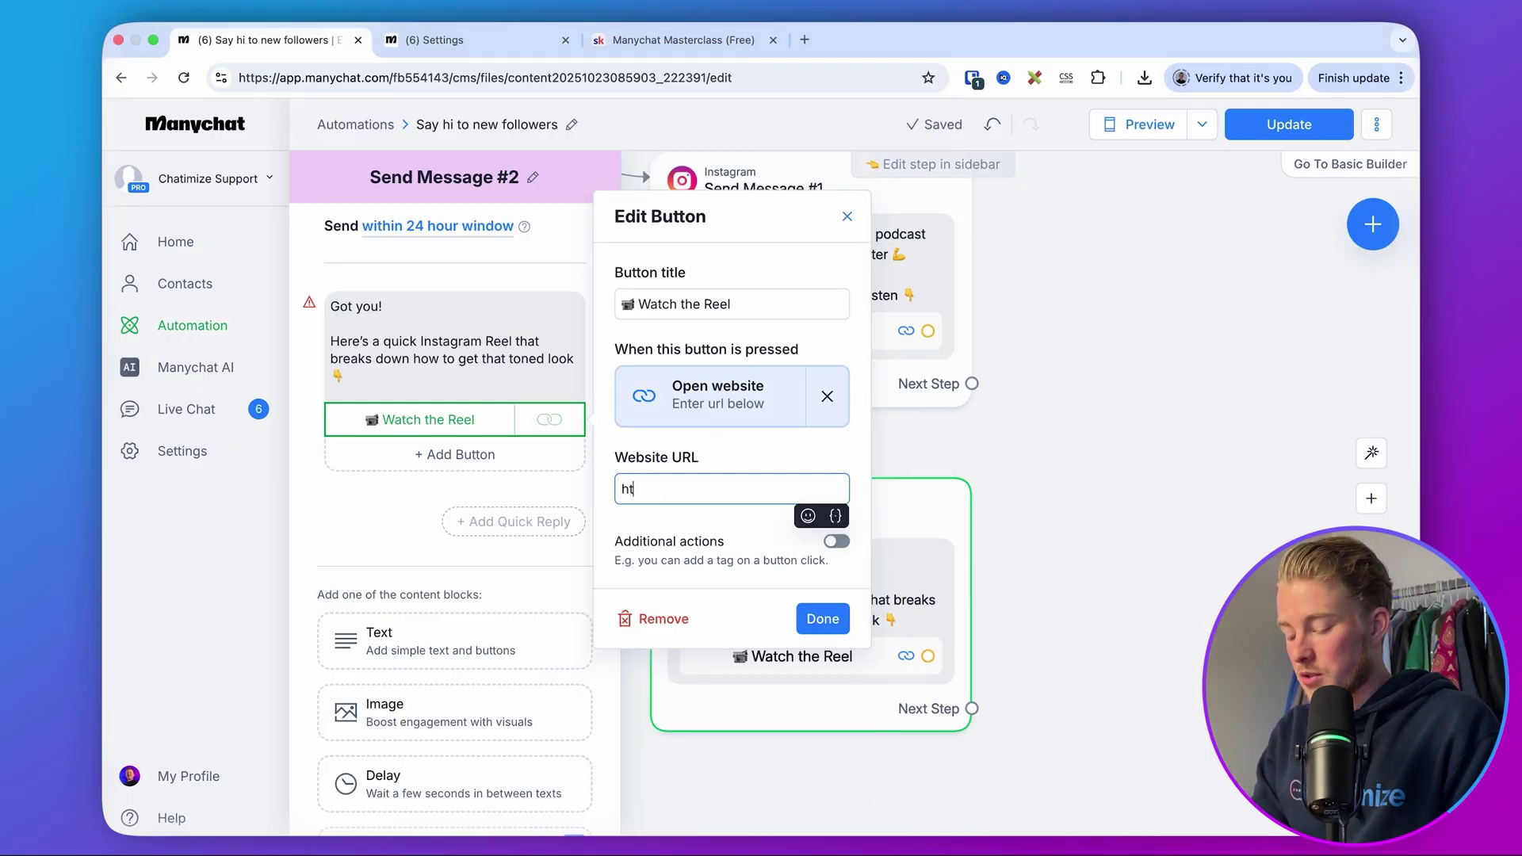
type("tps://instagram.com")
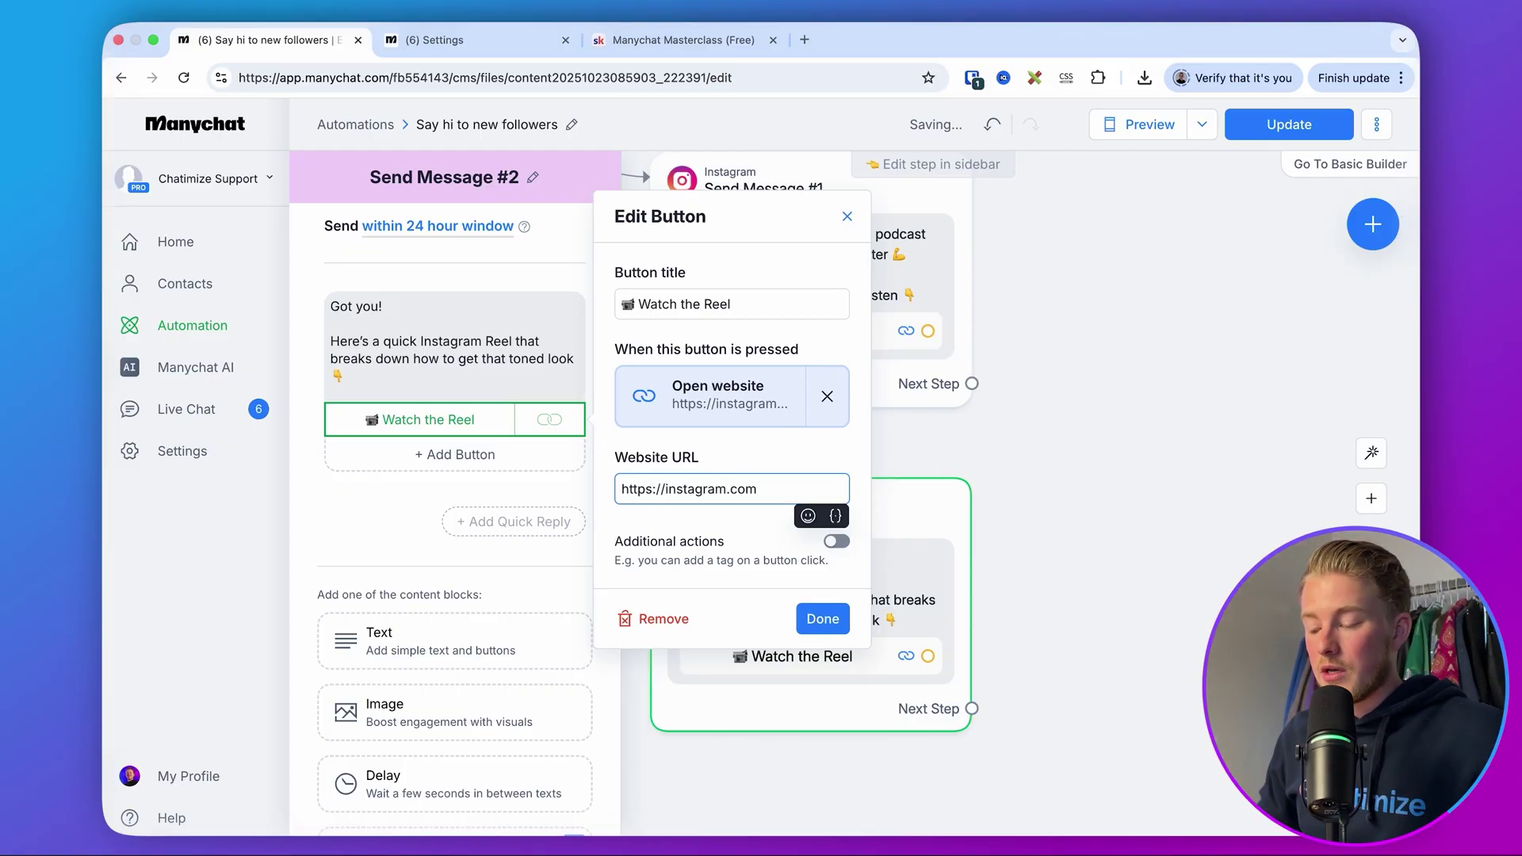
left_click(823, 618)
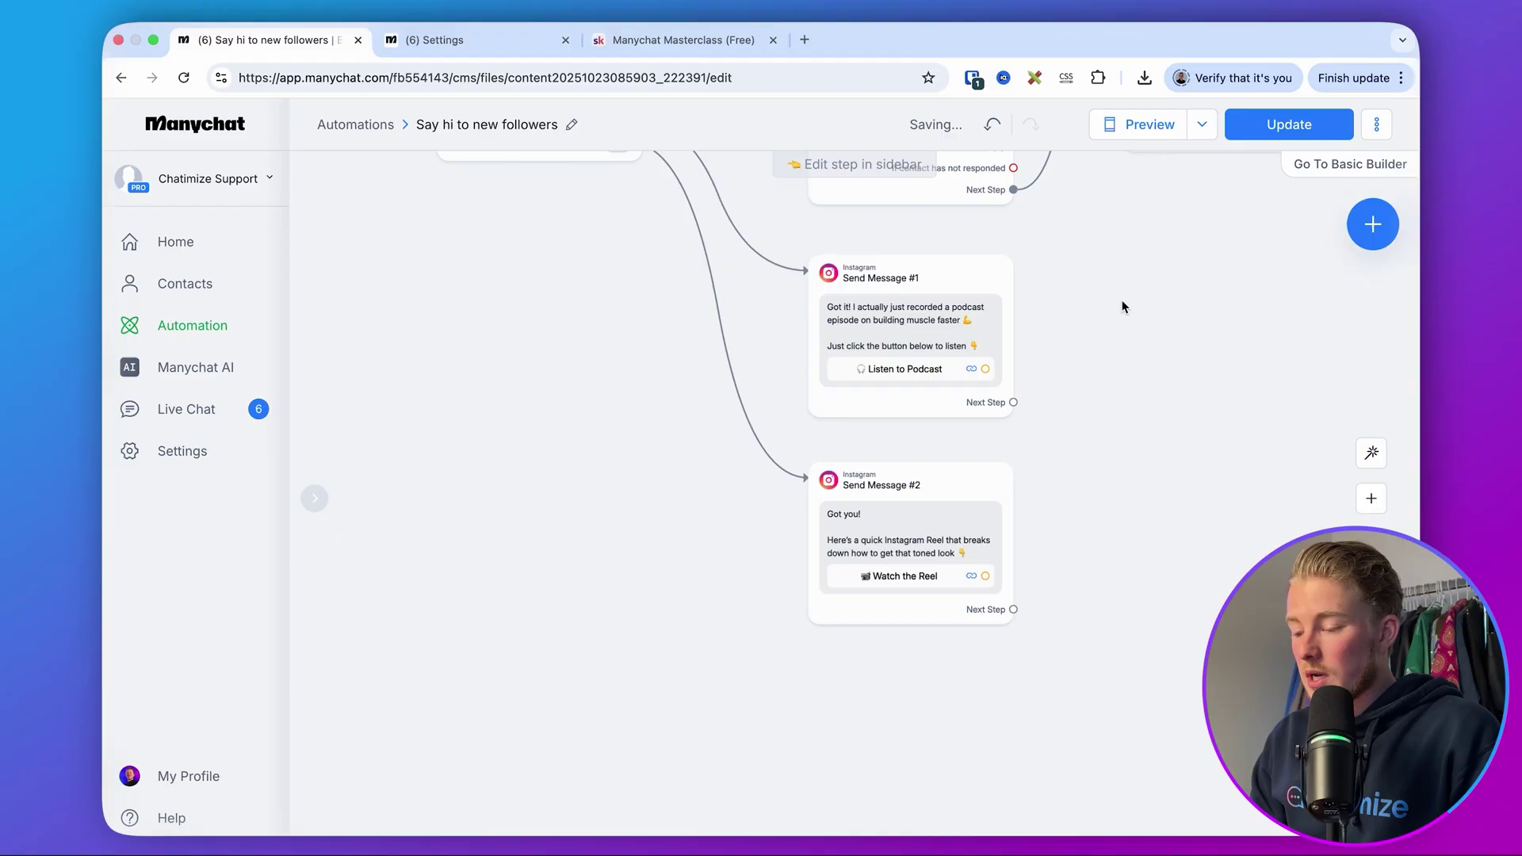
scroll(1121, 307, "down", 5)
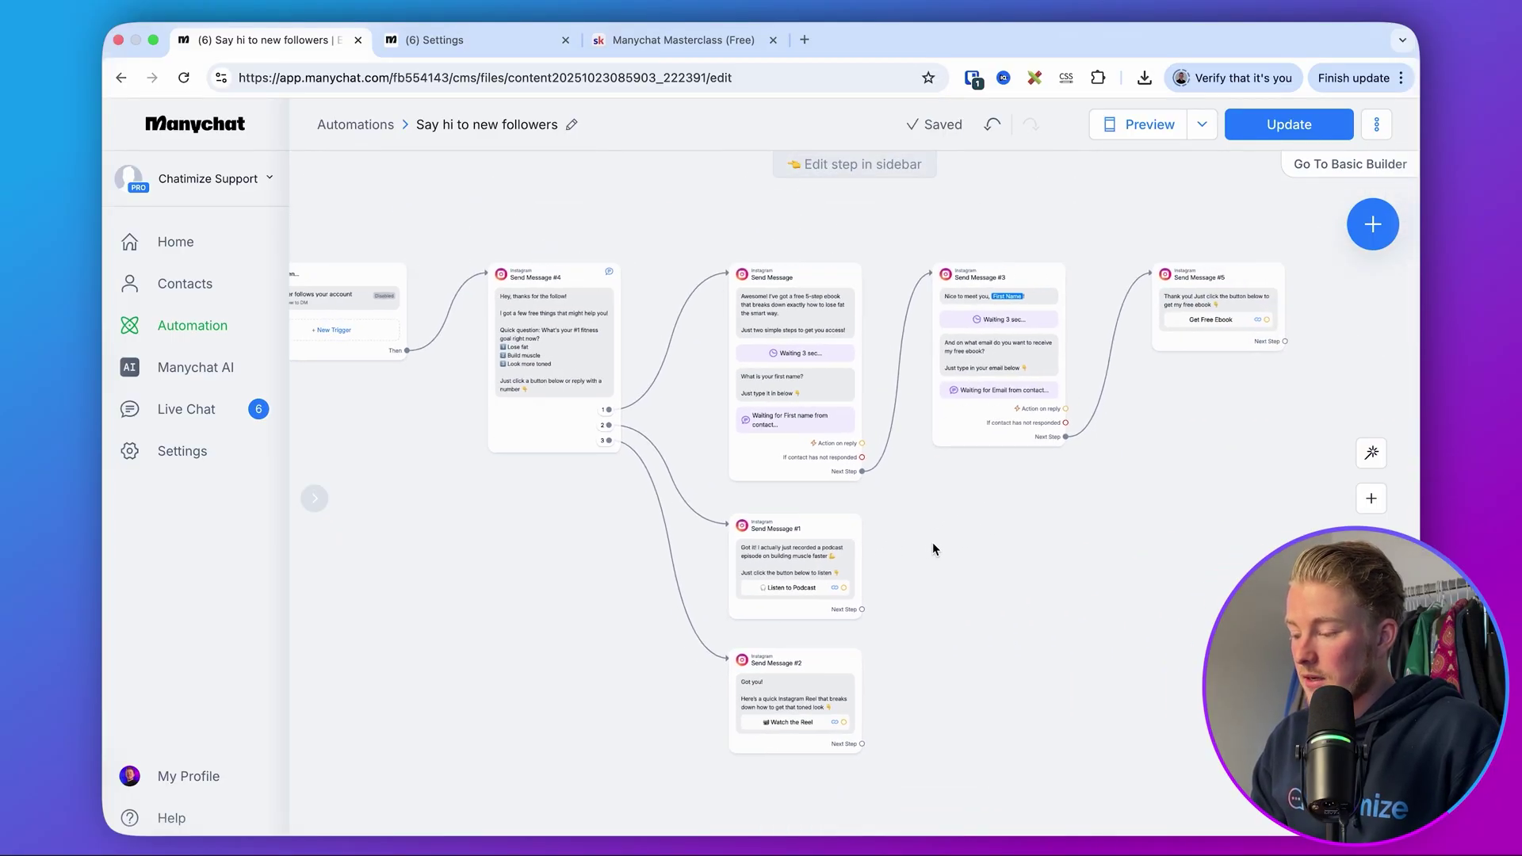
- Set the 'Say hi to new followers' flow Live with Update
left_click(1262, 118)
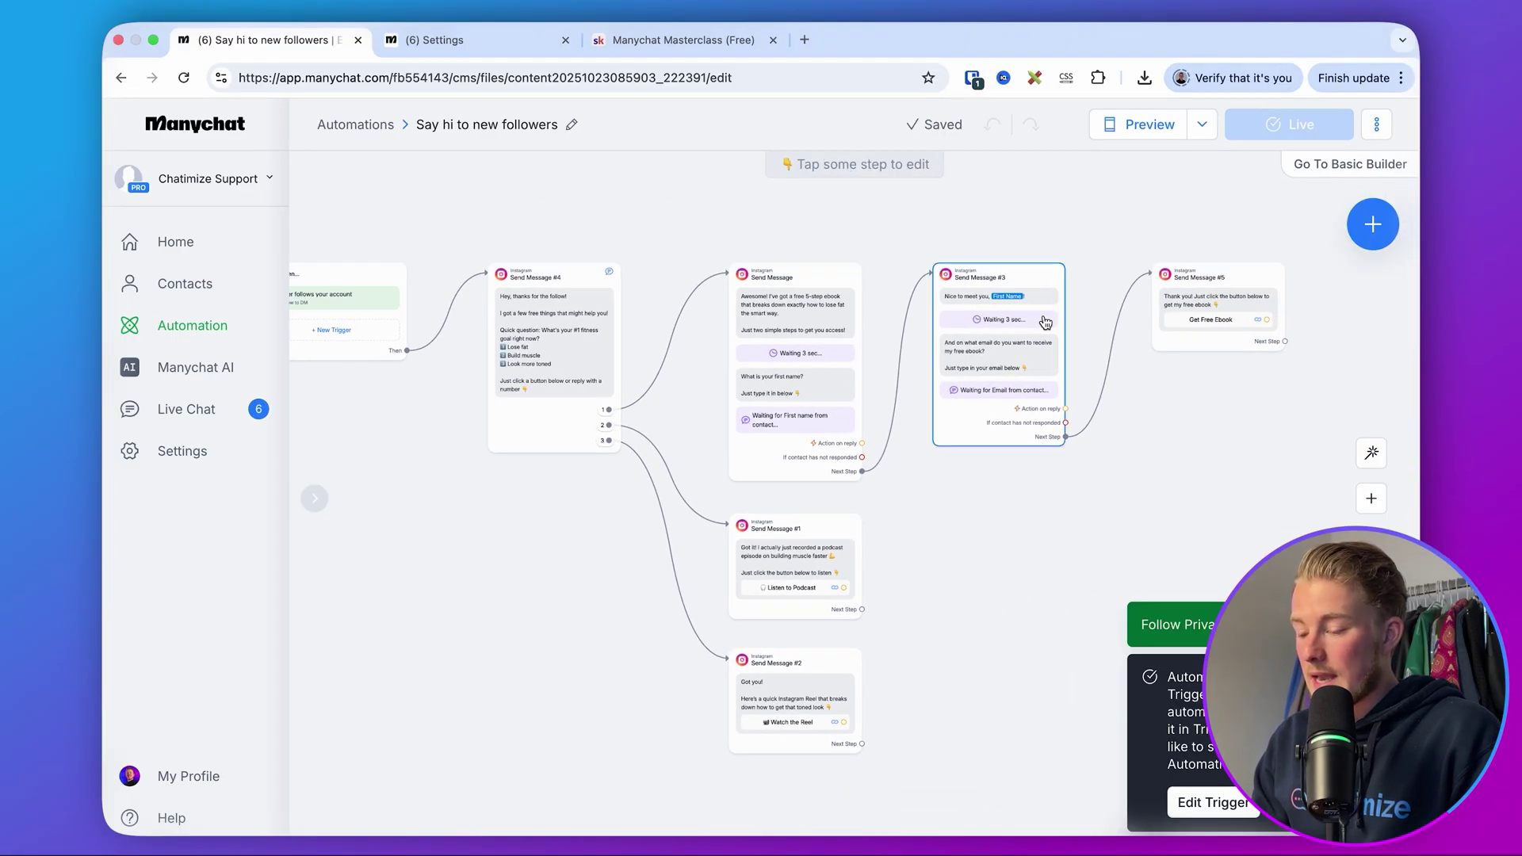
scroll(746, 485, "up", 5)
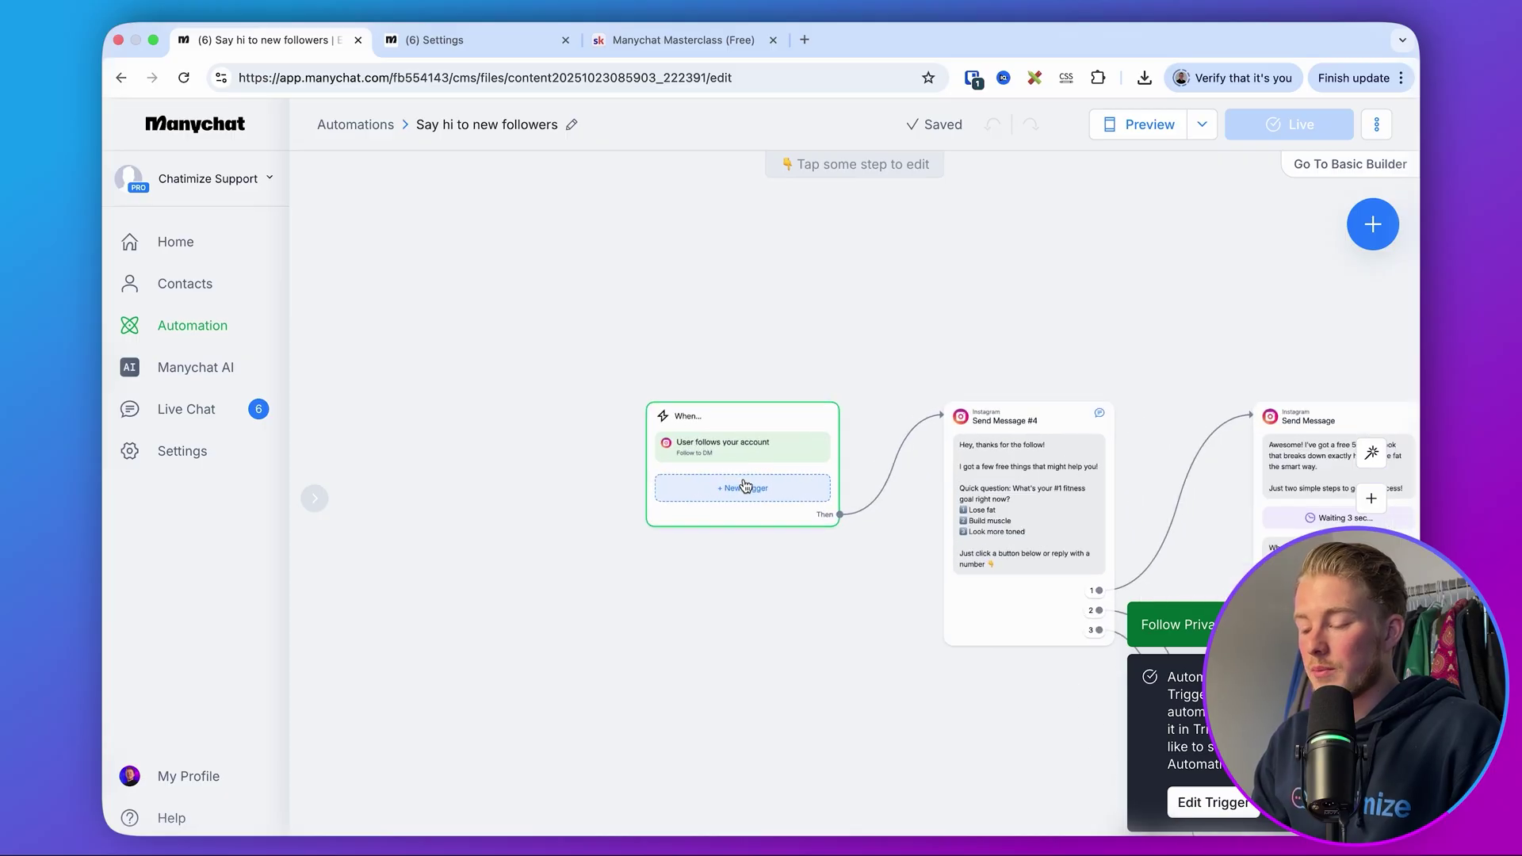
left_click(688, 420)
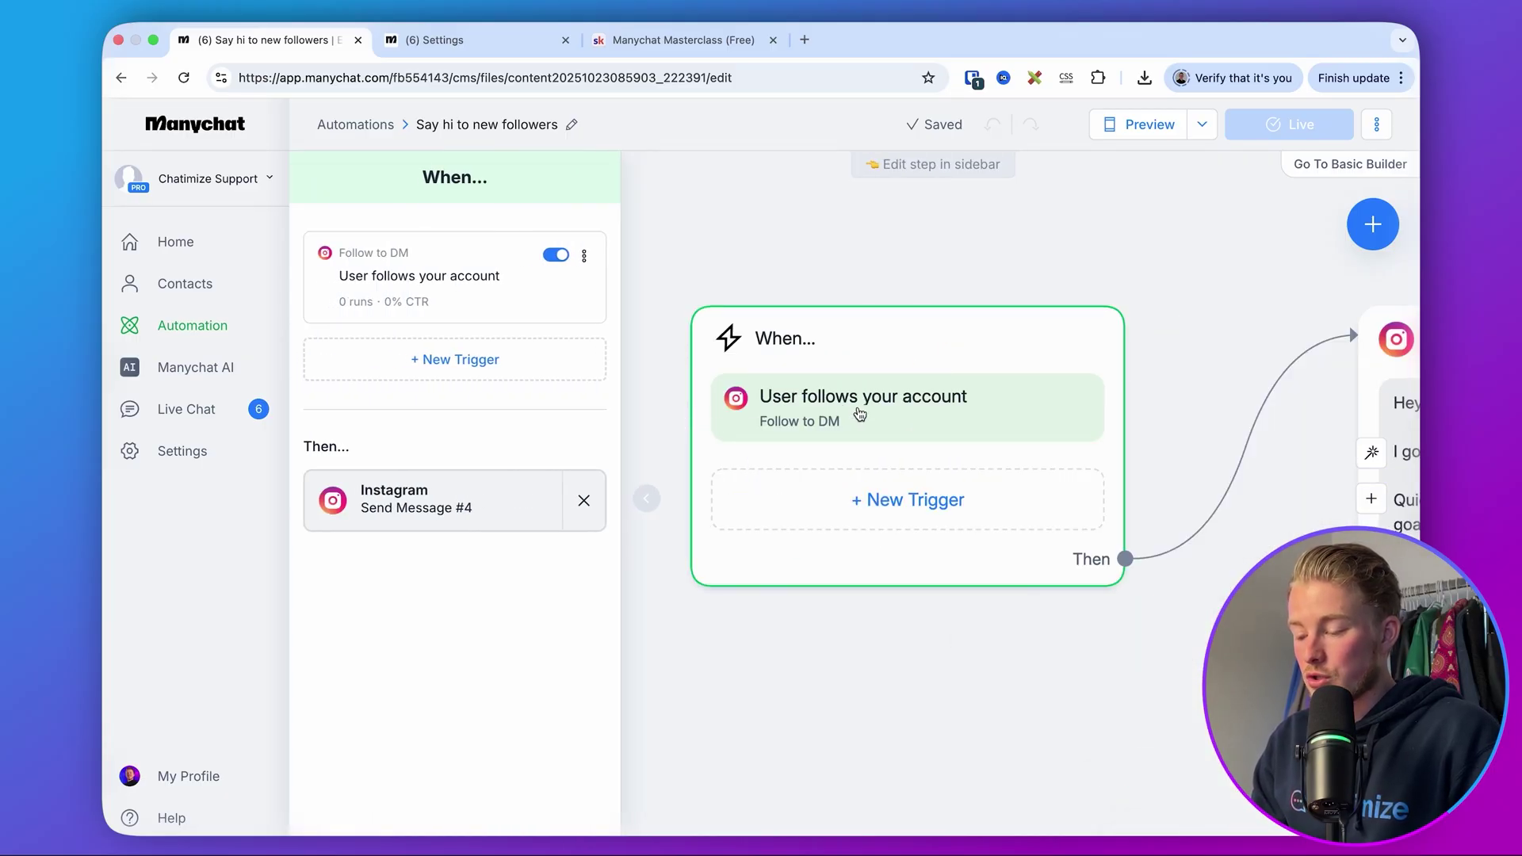
- Check the Follow to DM trigger's Wait delay options, close it, and pan to later nodes
left_click(481, 309)
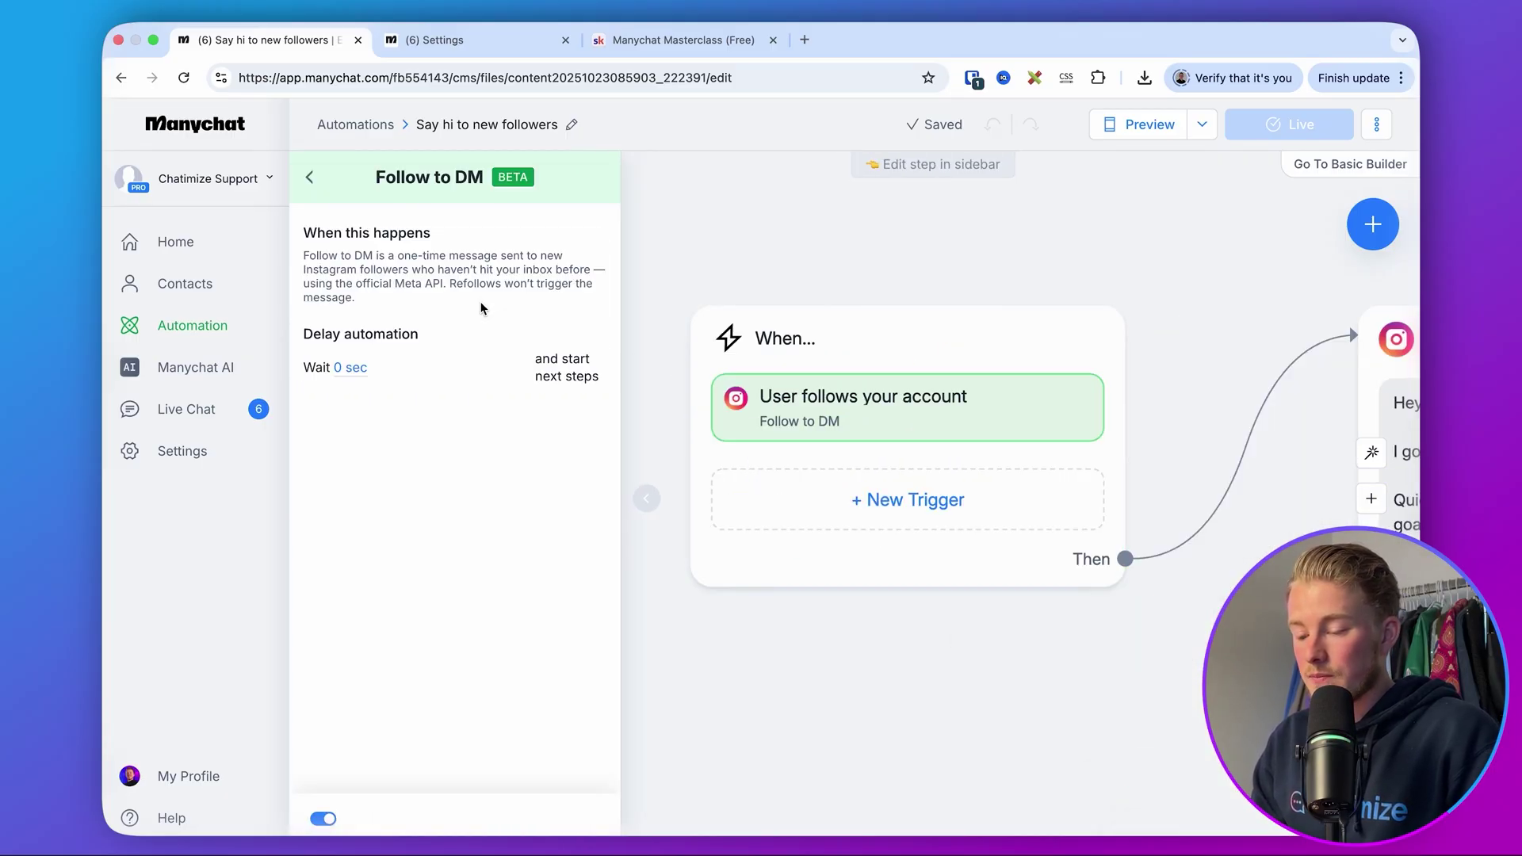
left_click(355, 370)
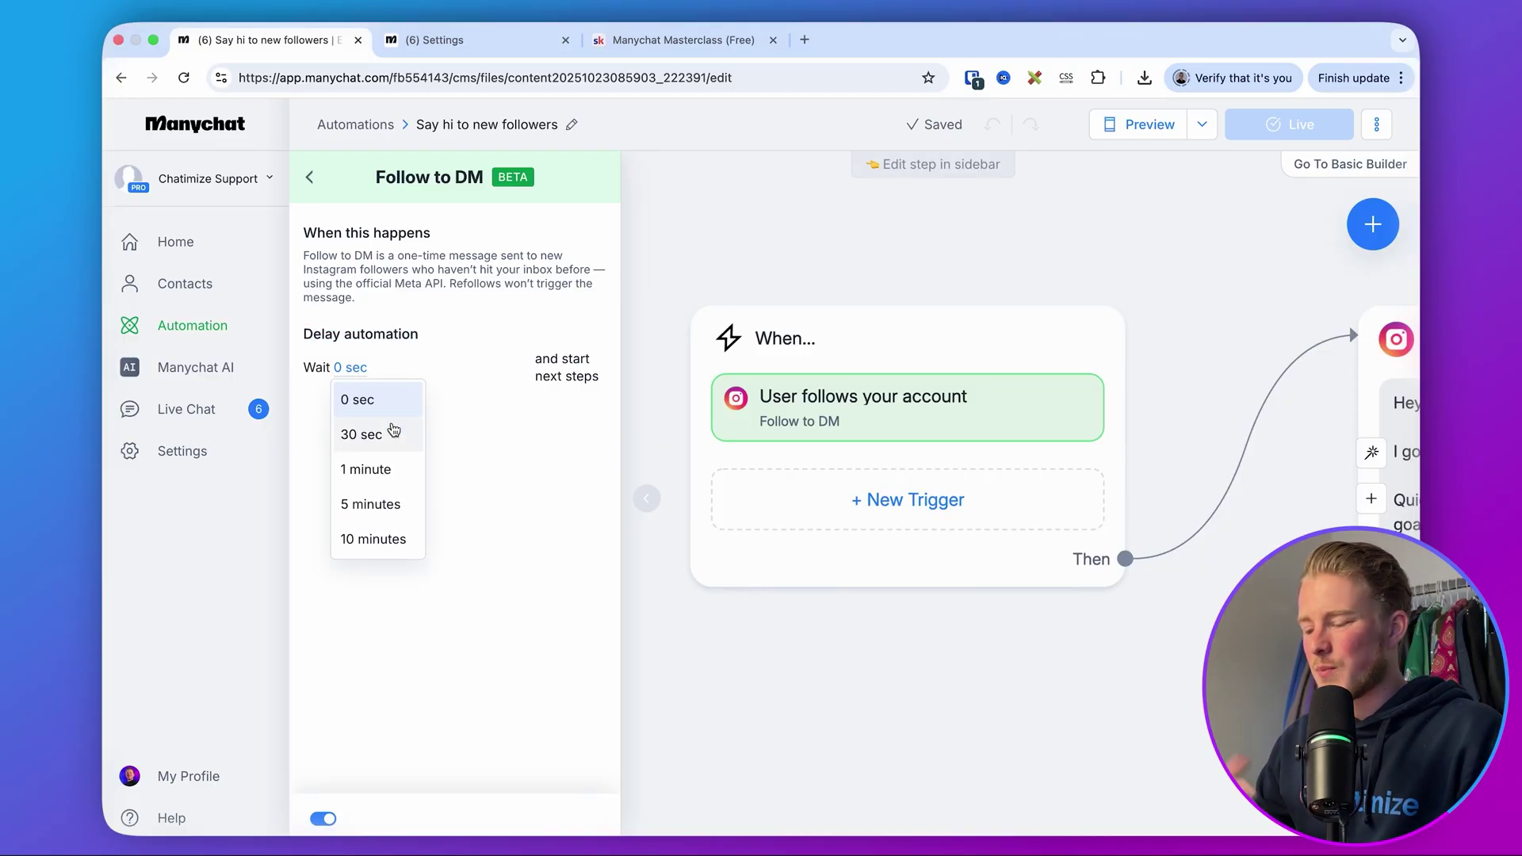
left_click(860, 205)
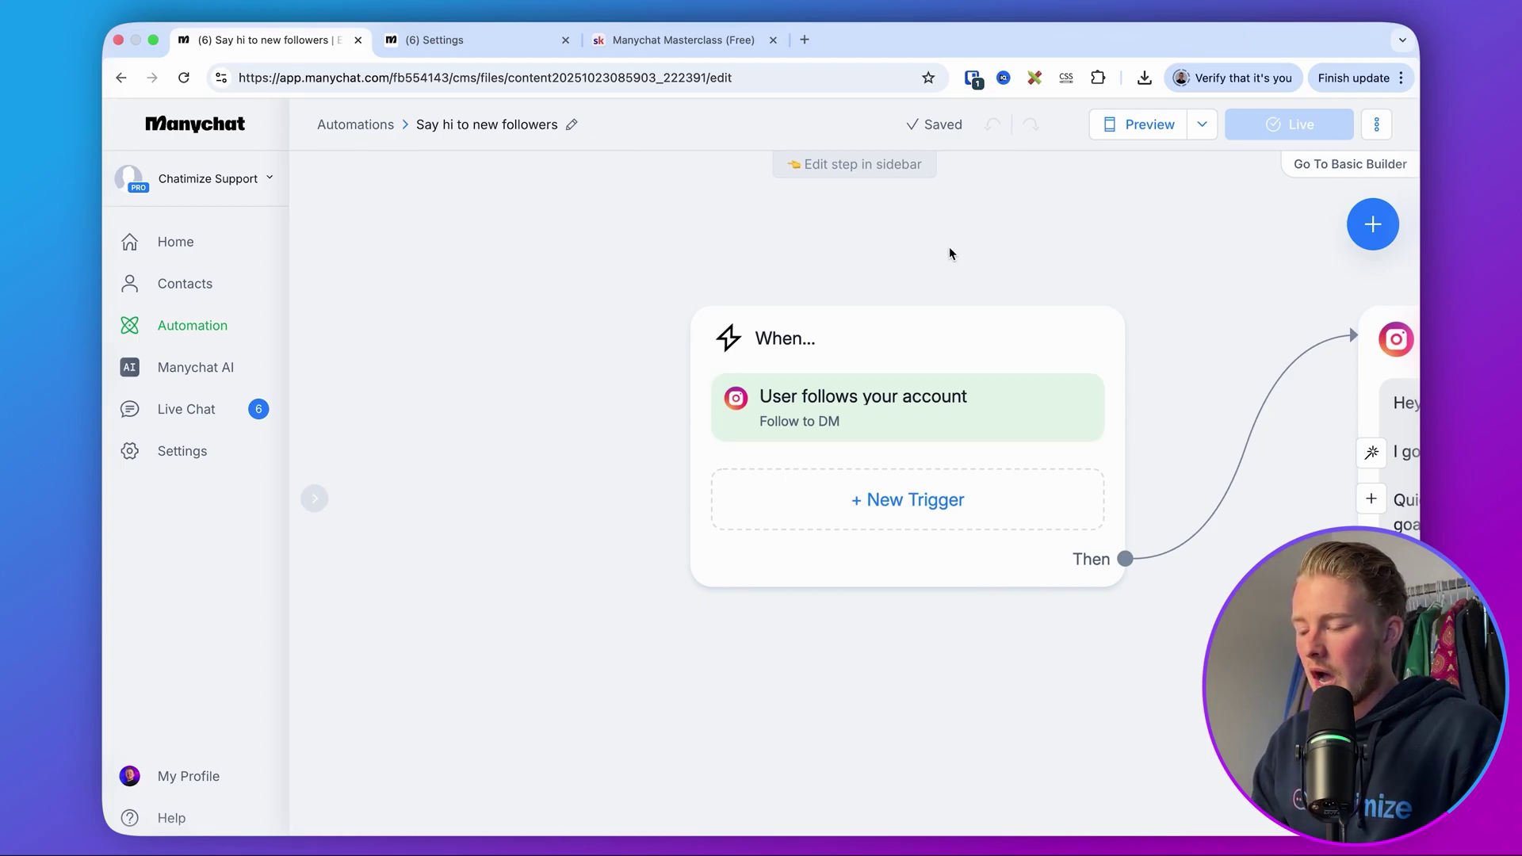
scroll(949, 246, "down", 5)
left_click_drag(1049, 256, 745, 260)
left_click_drag(1190, 183, 1053, 183)
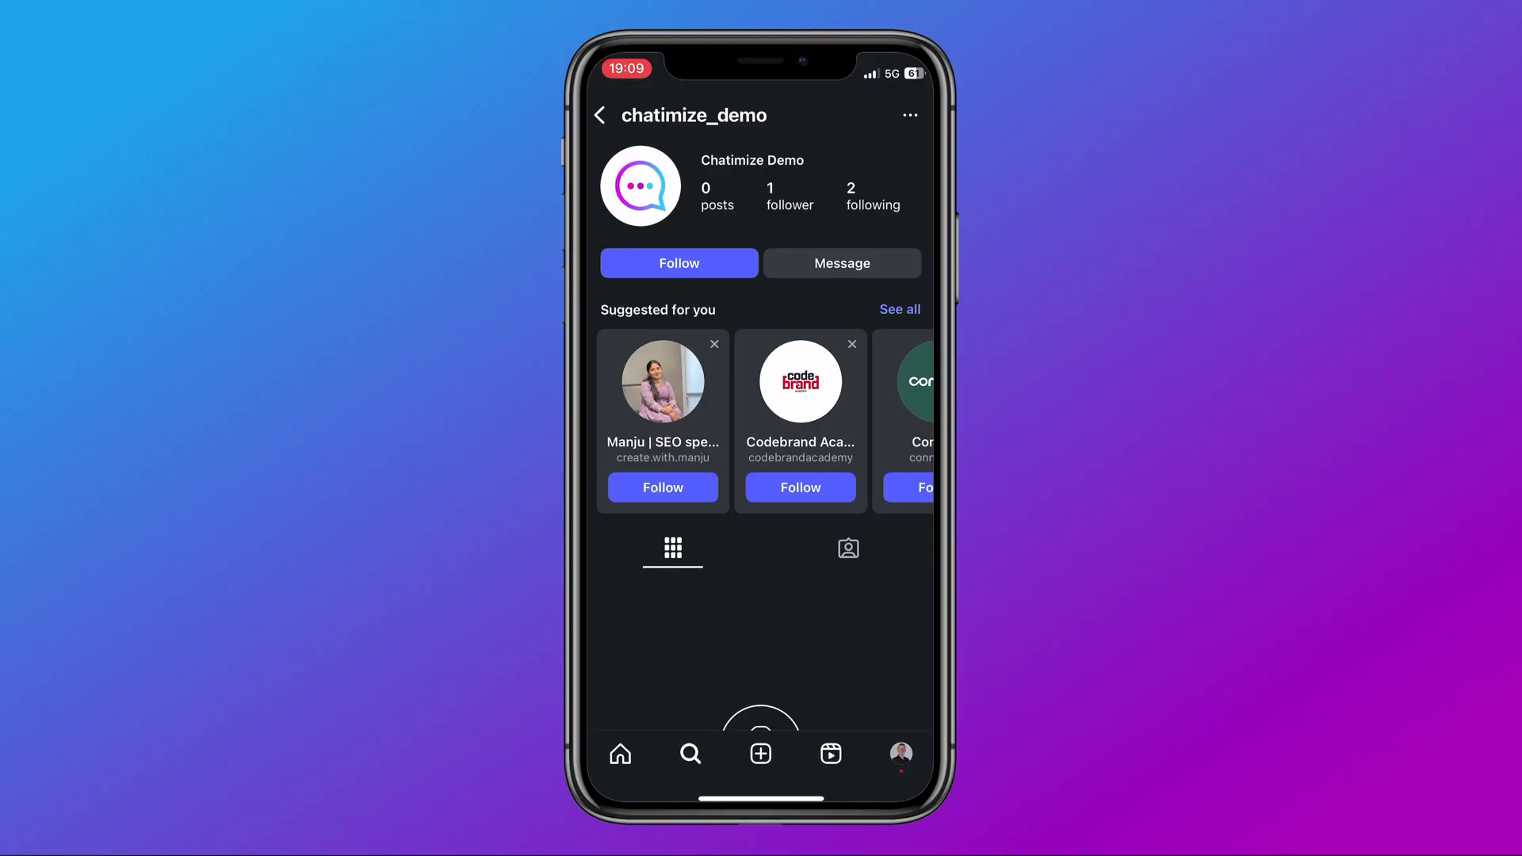
- Follow the demo account, open its welcome DM, and choose option 1, lose fat
left_click(679, 263)
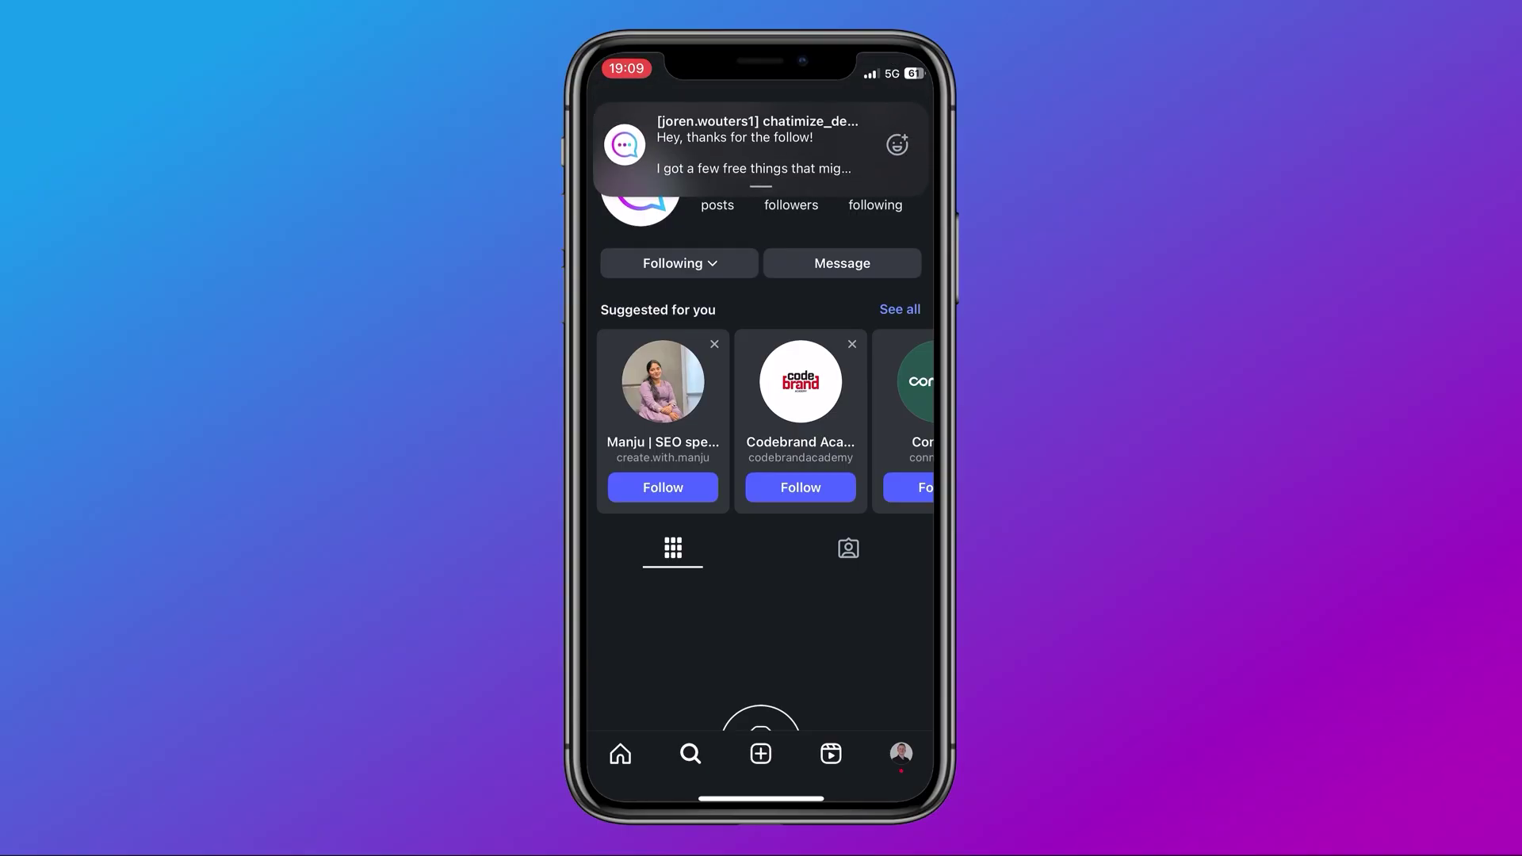
left_click(758, 144)
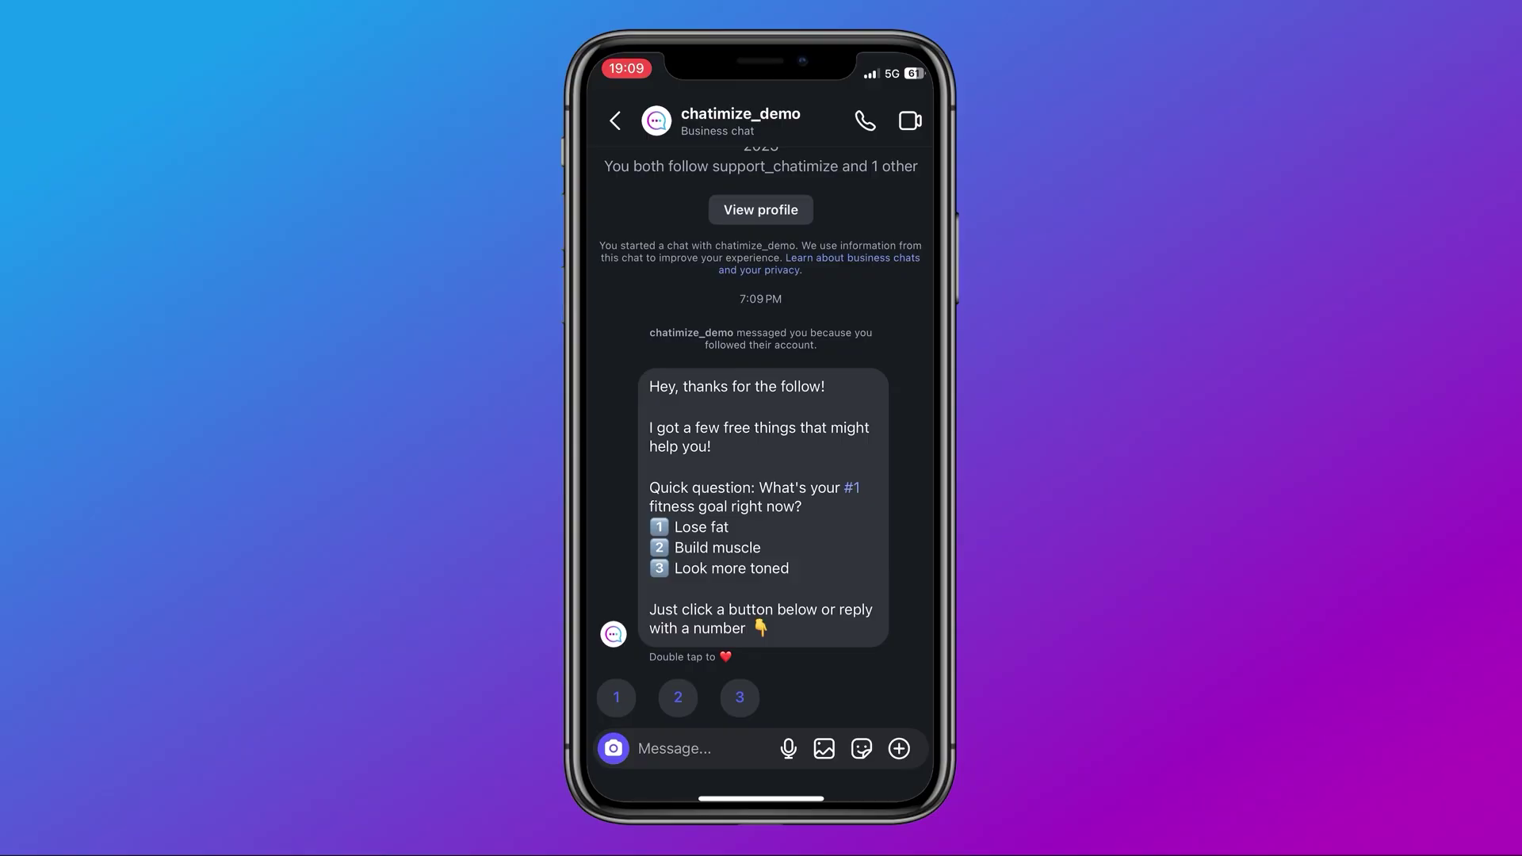
left_click(615, 696)
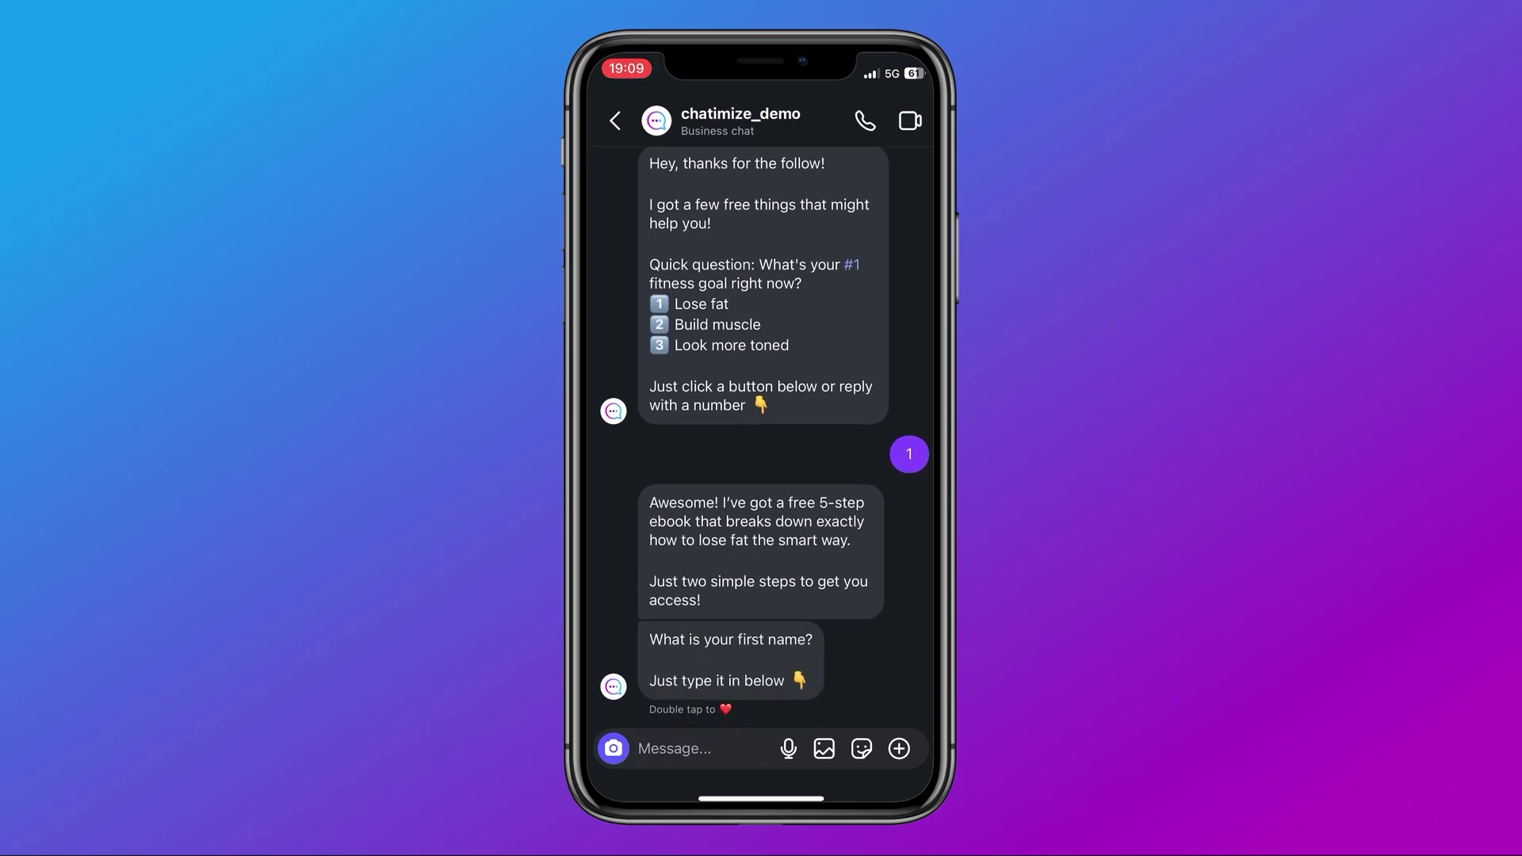
- Reply in the test chat with a first name, then an e-mail address
left_click(674, 748)
type("Joren")
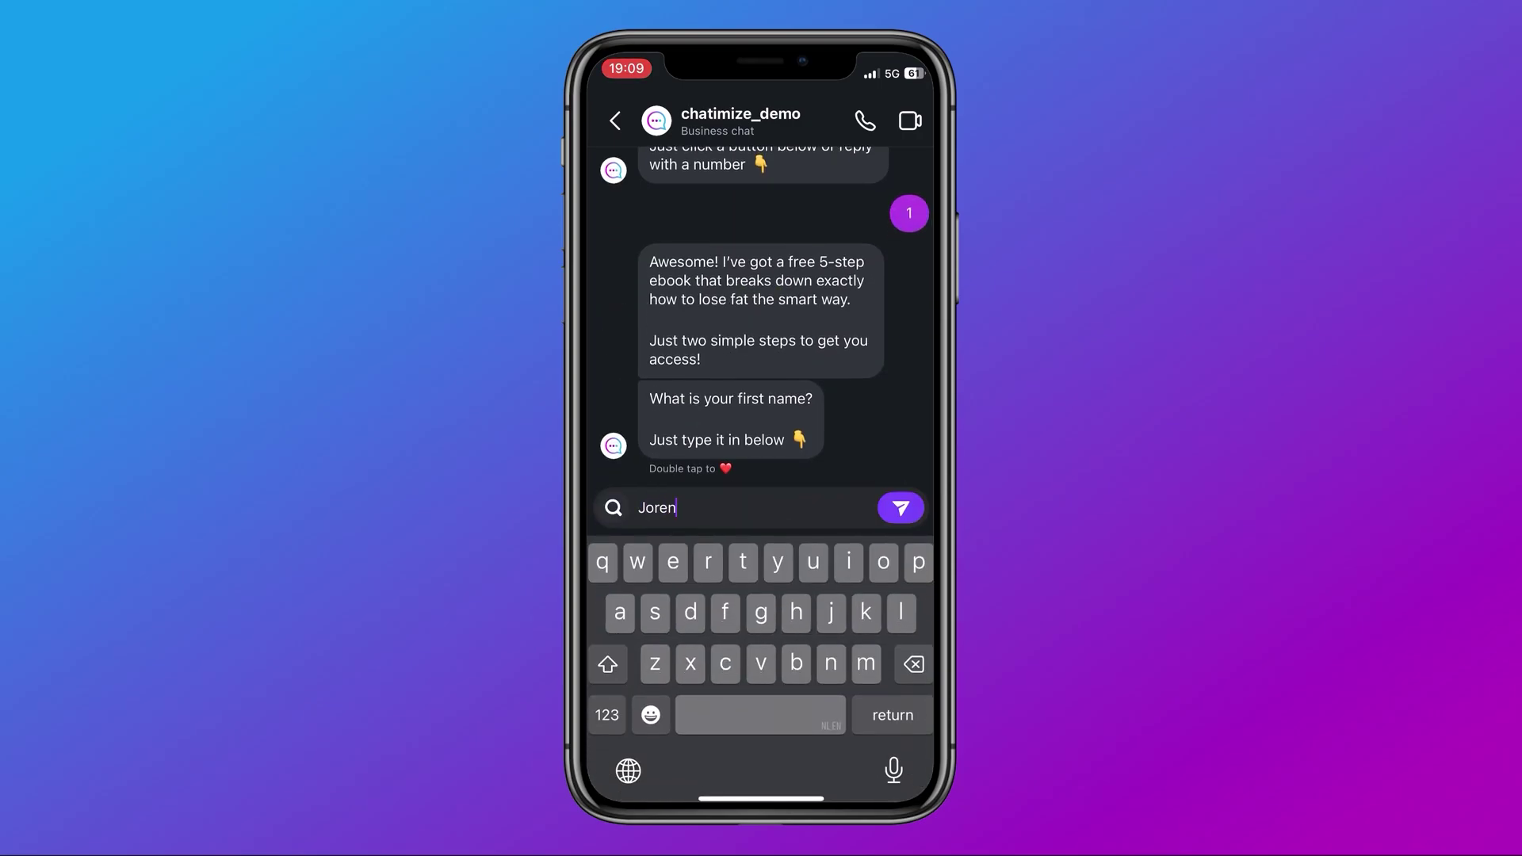
key("Return")
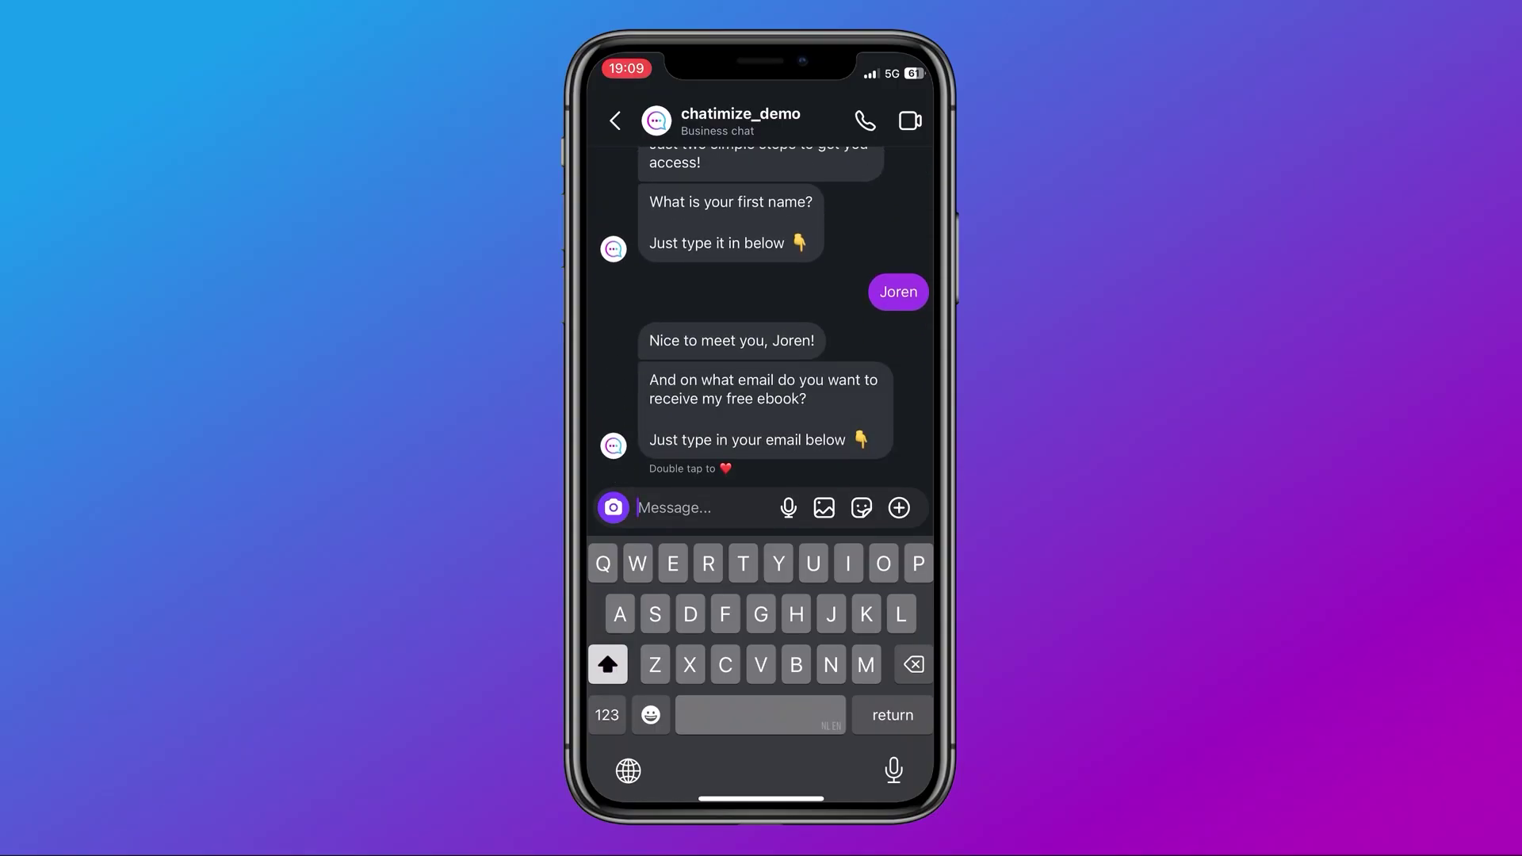
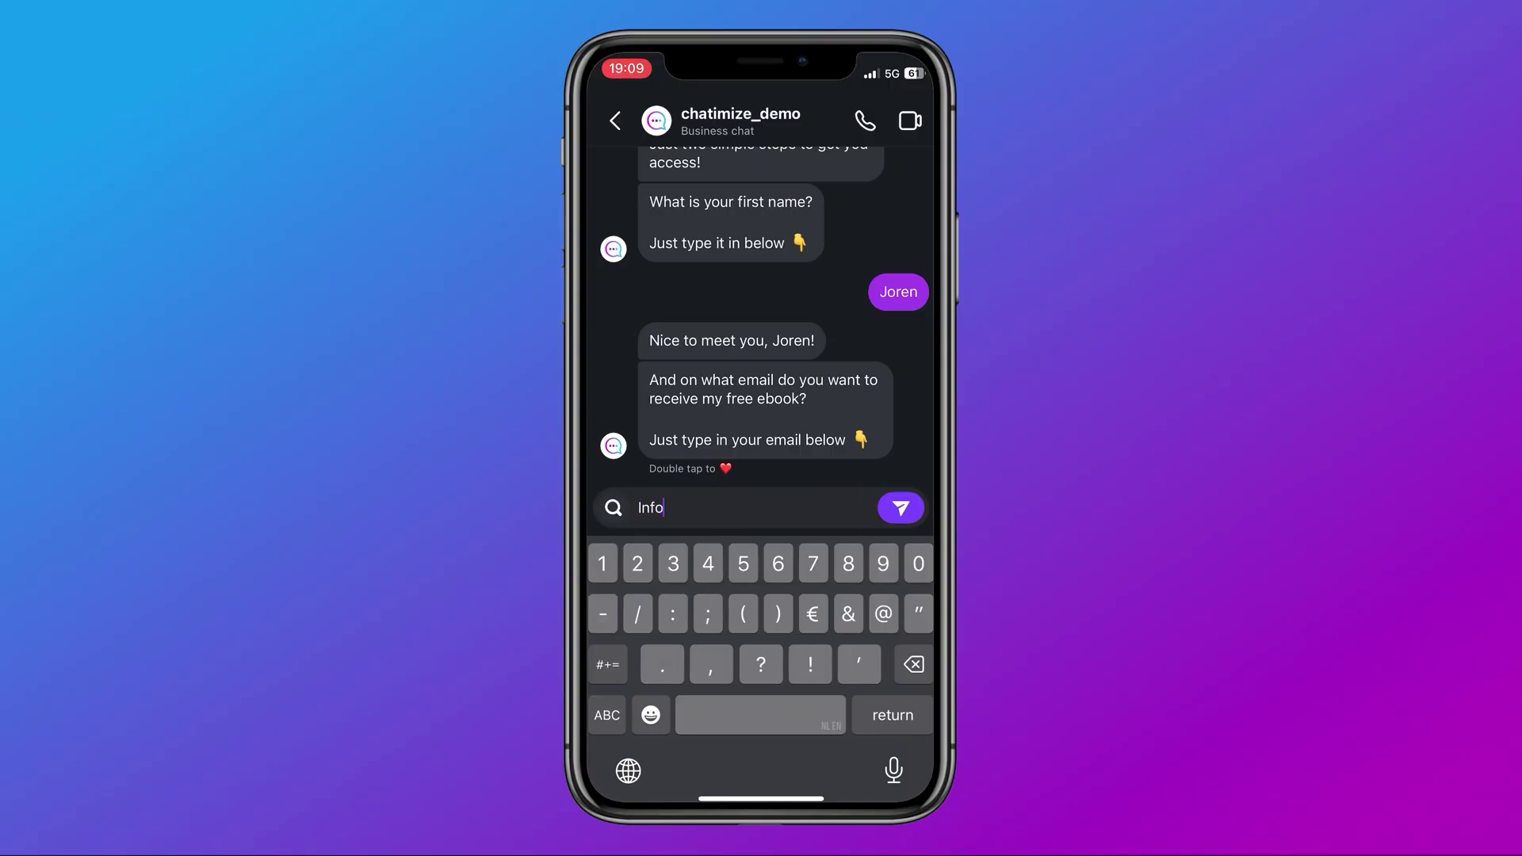
key("Return")
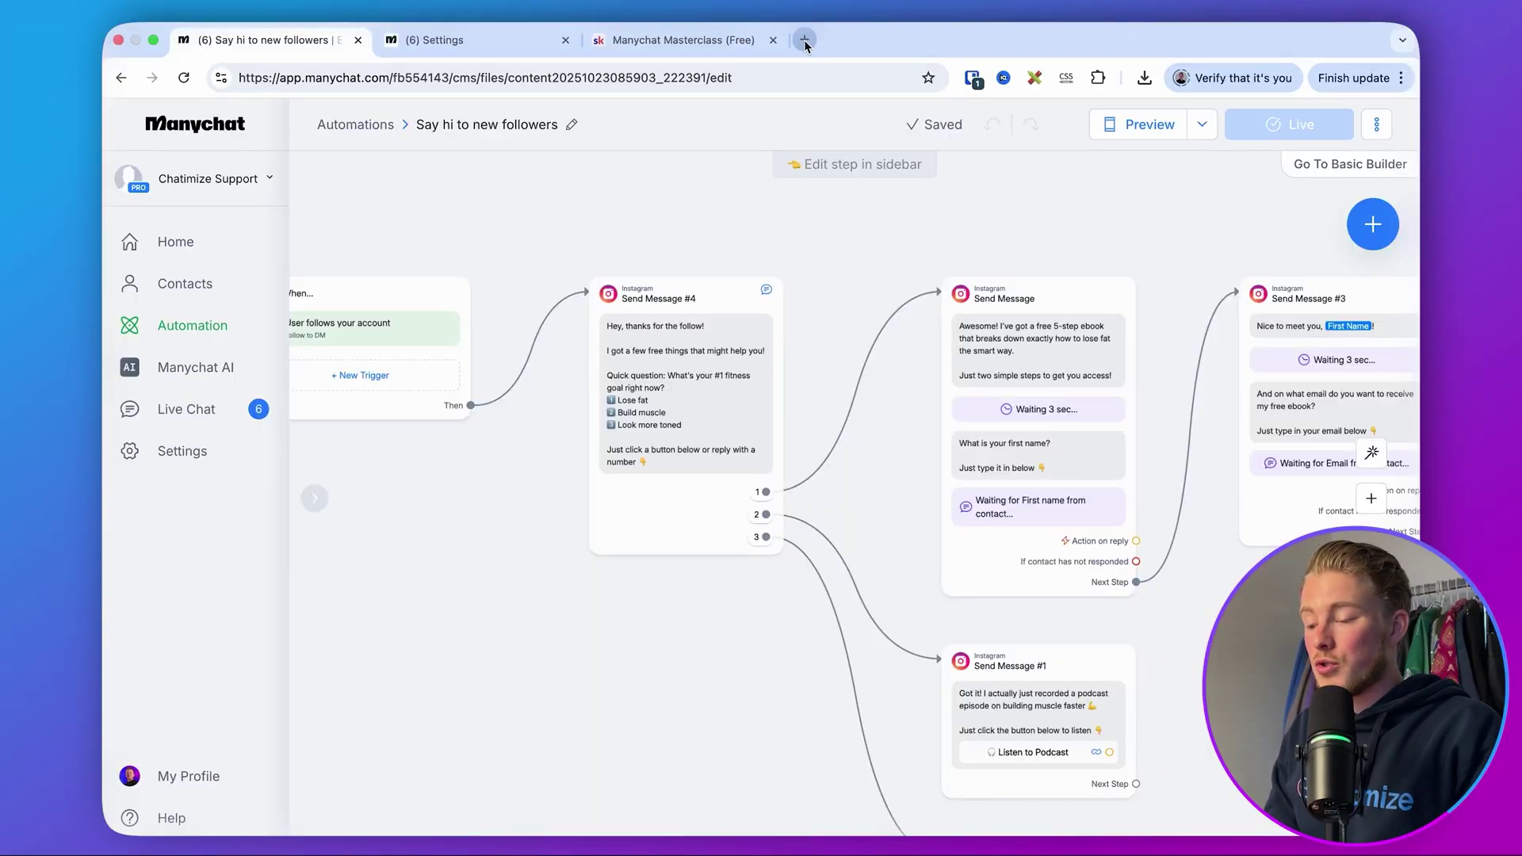
- In a new tab, go to chatimize.com/skool/ and open Classroom's Free Manychat Templates course
left_click(803, 39)
type("chatimize.com/skool/")
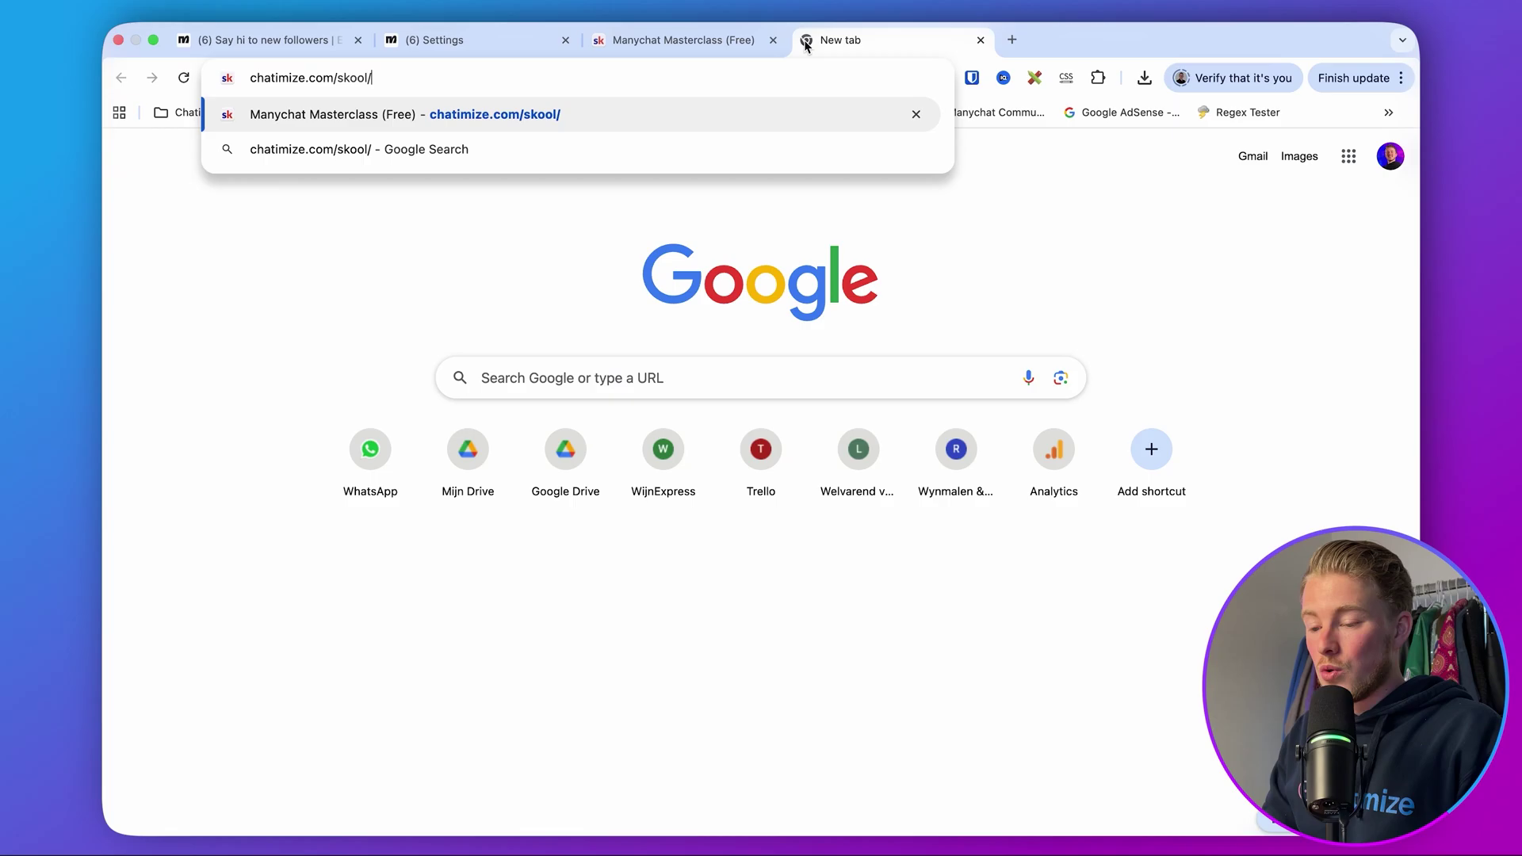
key("Return")
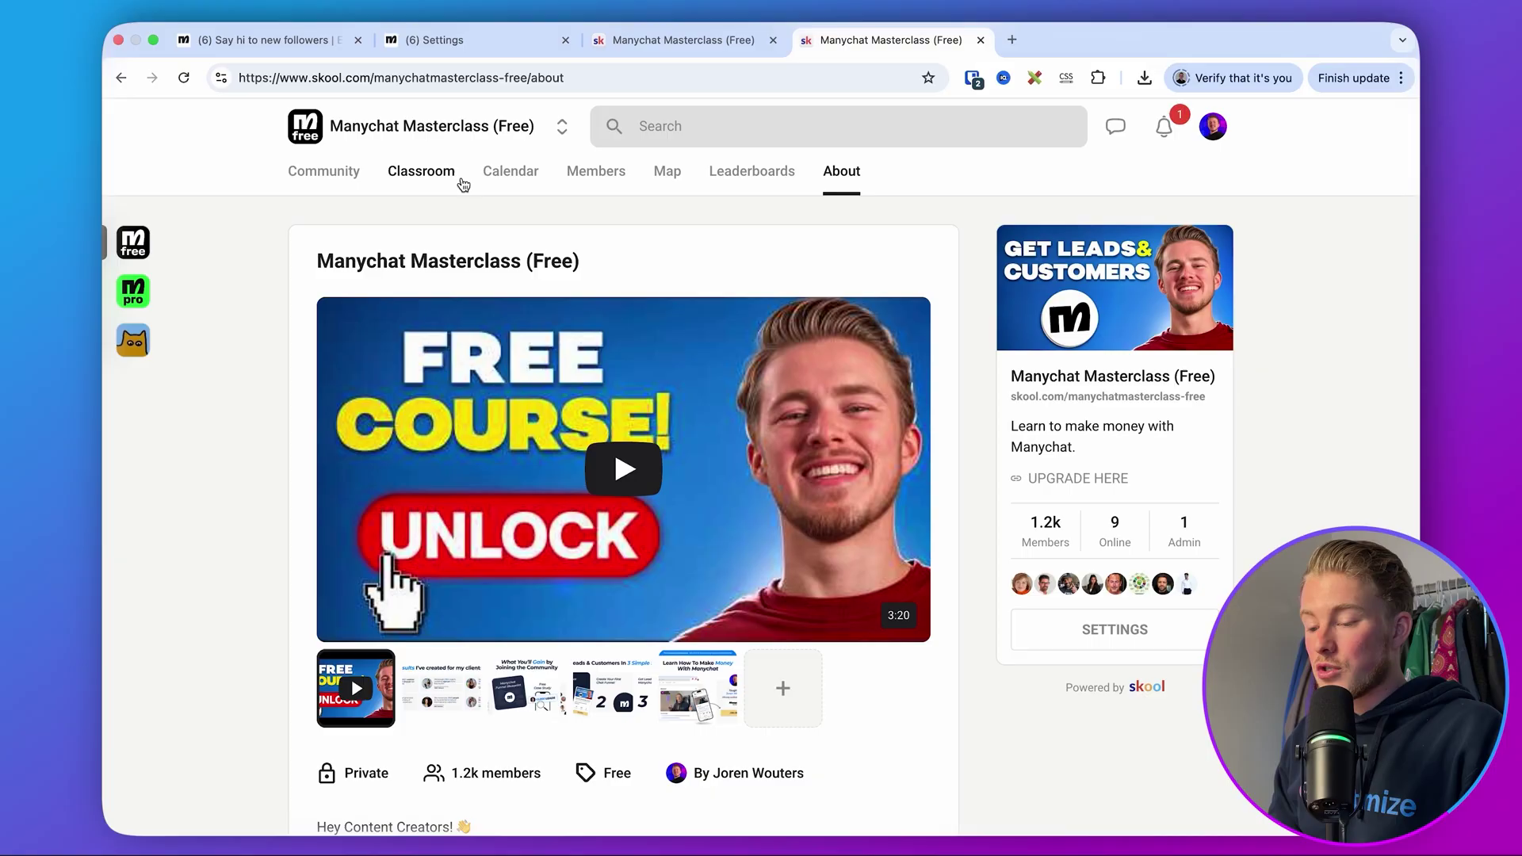
left_click(437, 177)
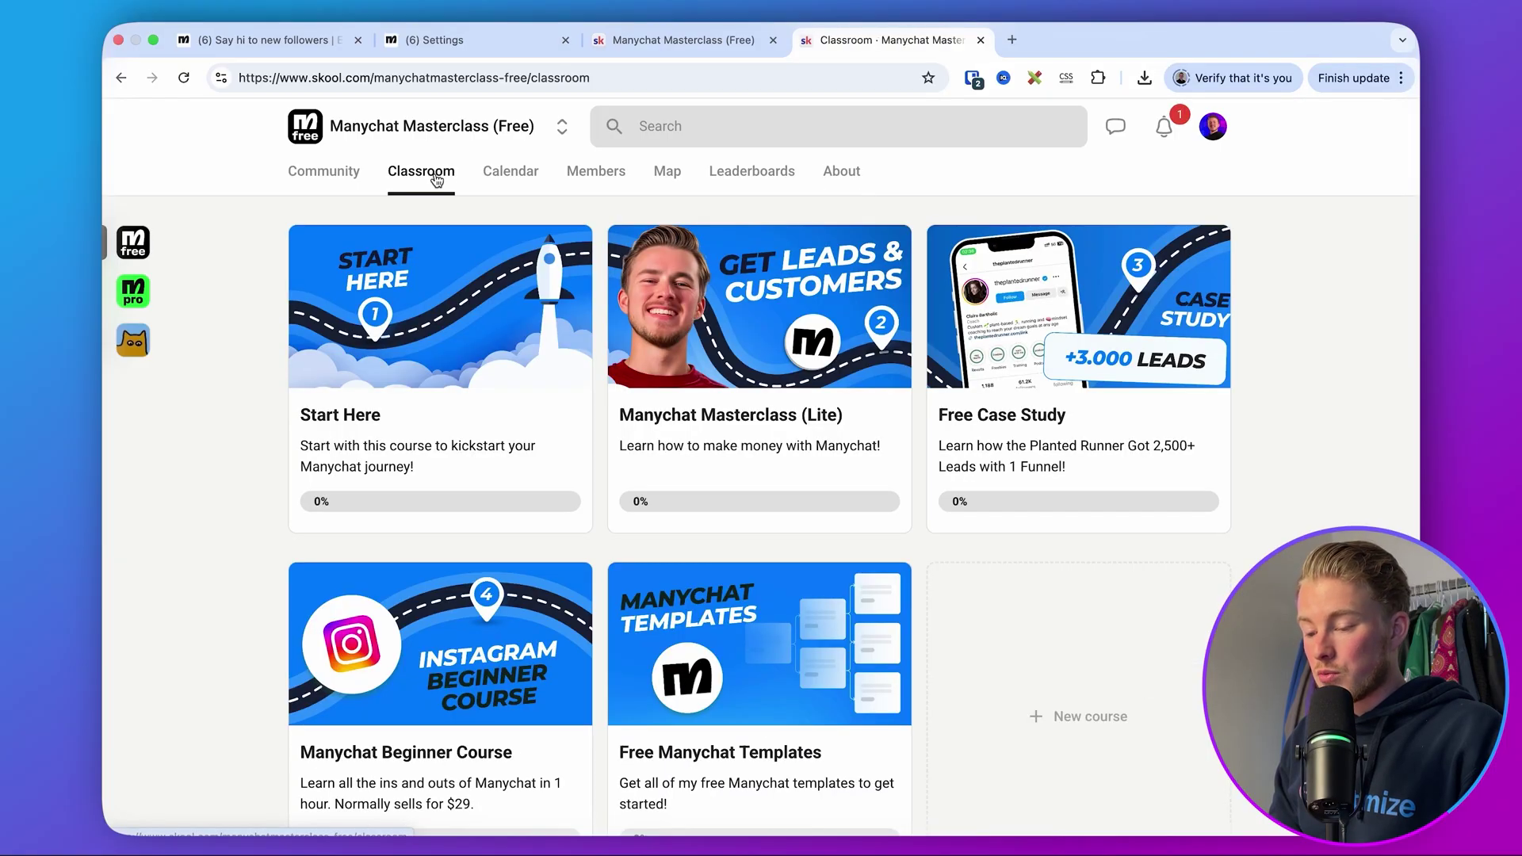
left_click(737, 752)
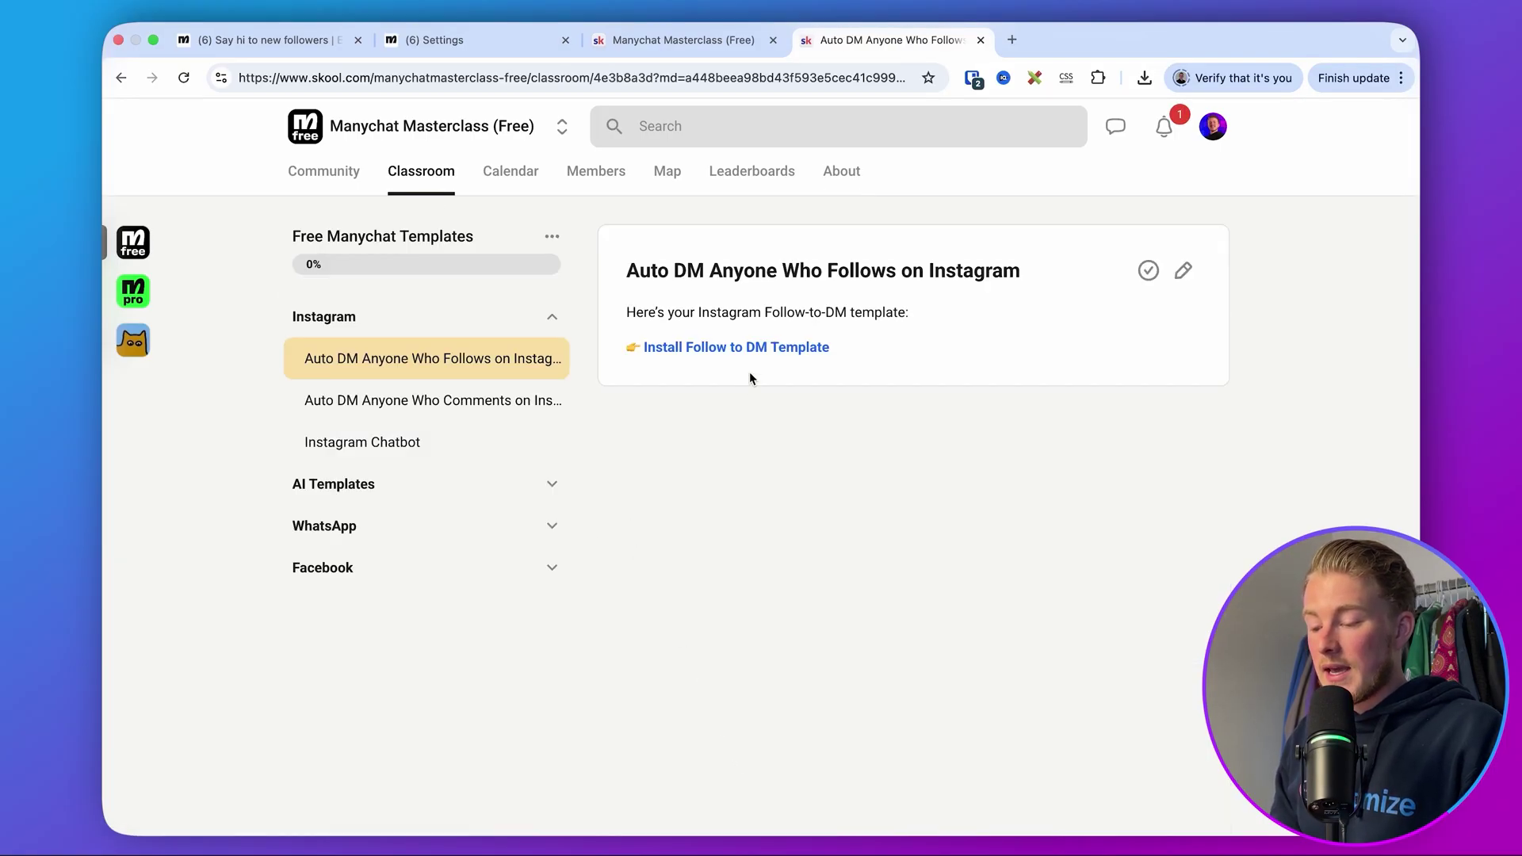